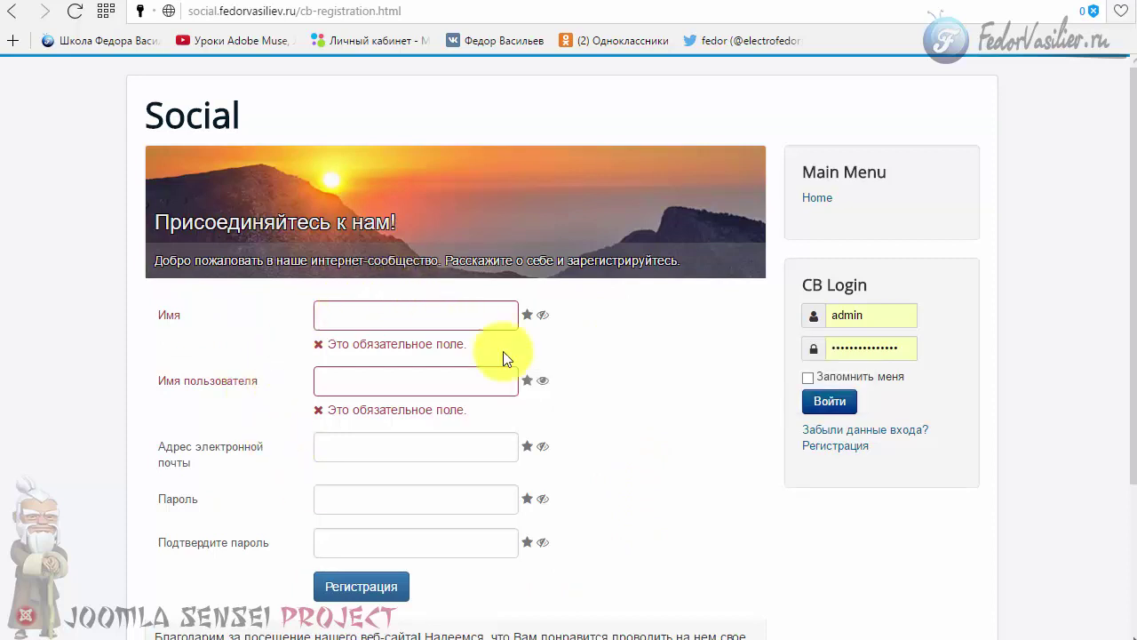
- Reopen the registration page and examine its form fields, header banner and greeting text
mouse_move(510, 381)
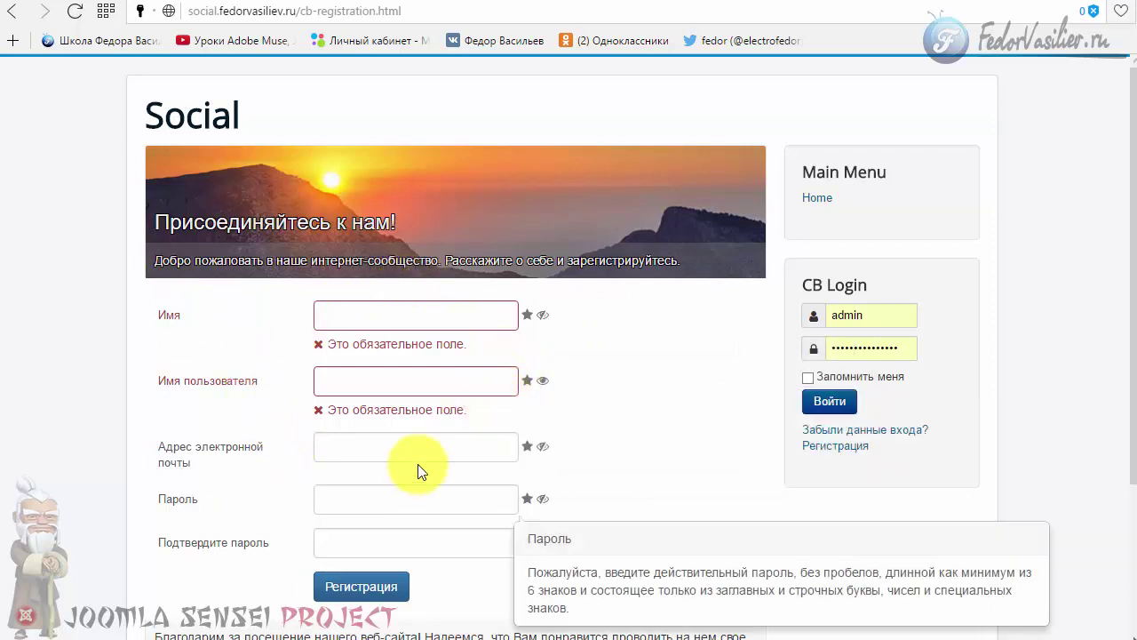
mouse_move(409, 318)
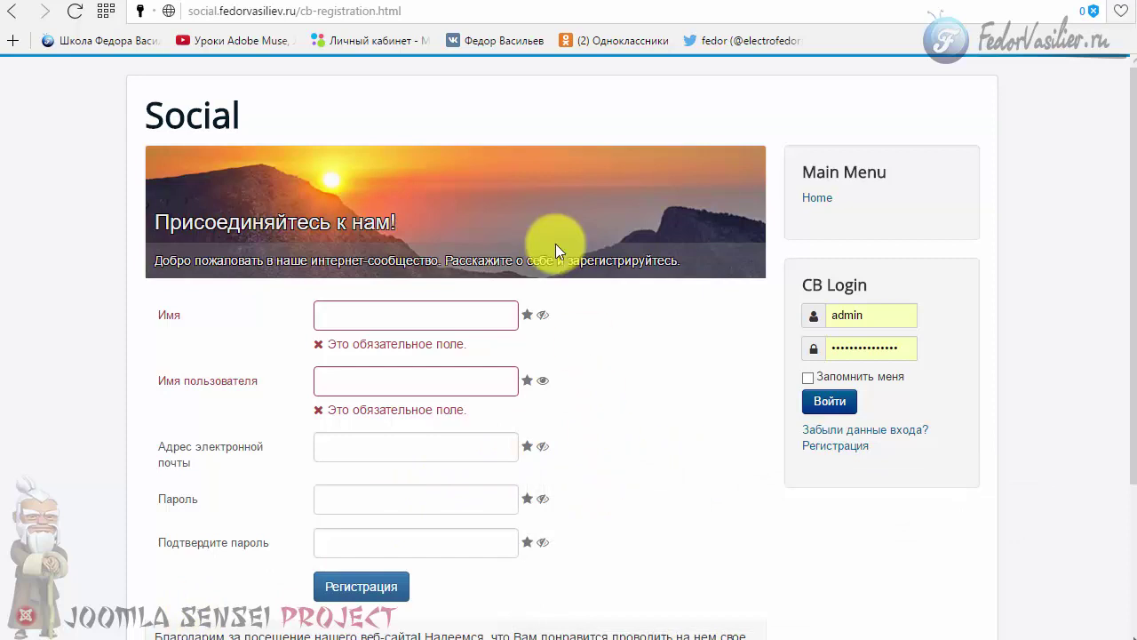
click(829, 446)
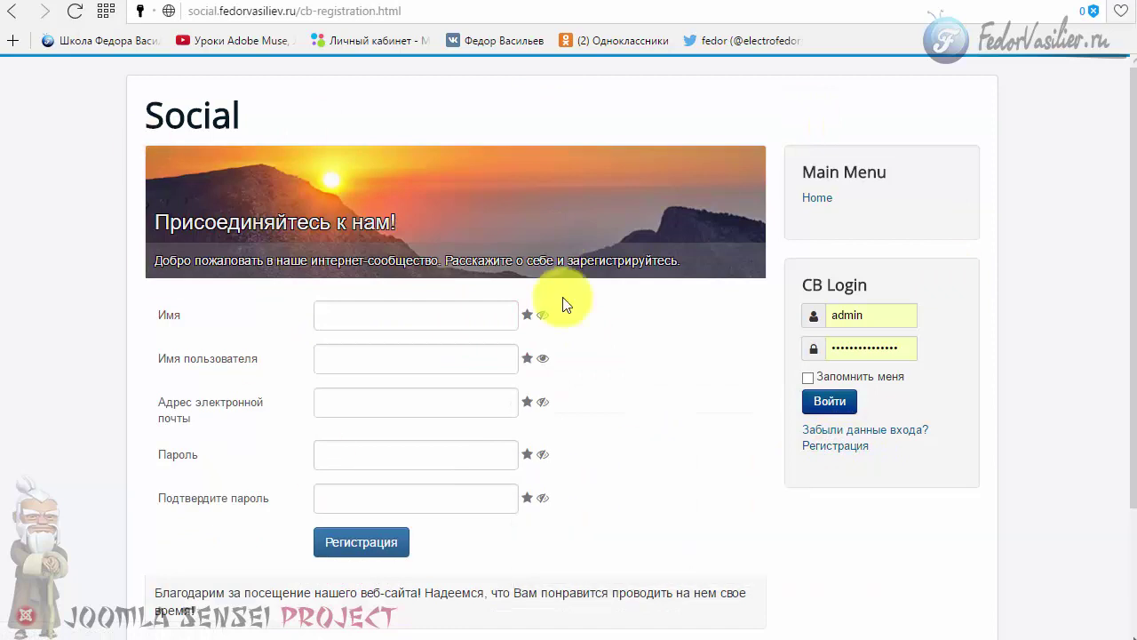
scroll(593, 359, down, 2)
scroll(680, 451, up, 2)
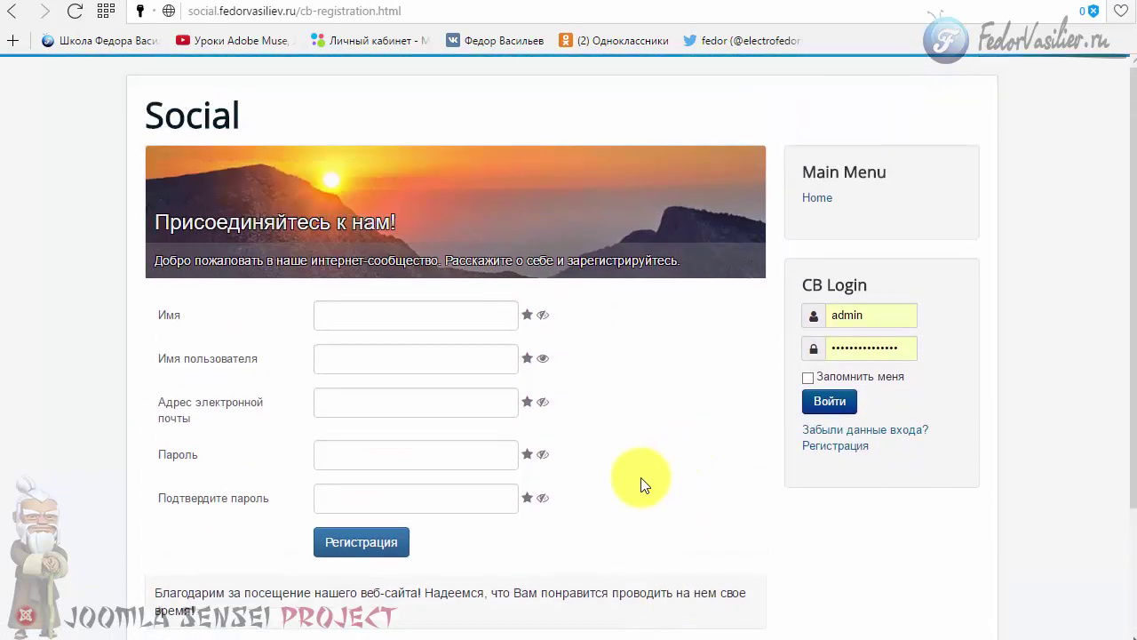
mouse_move(323, 411)
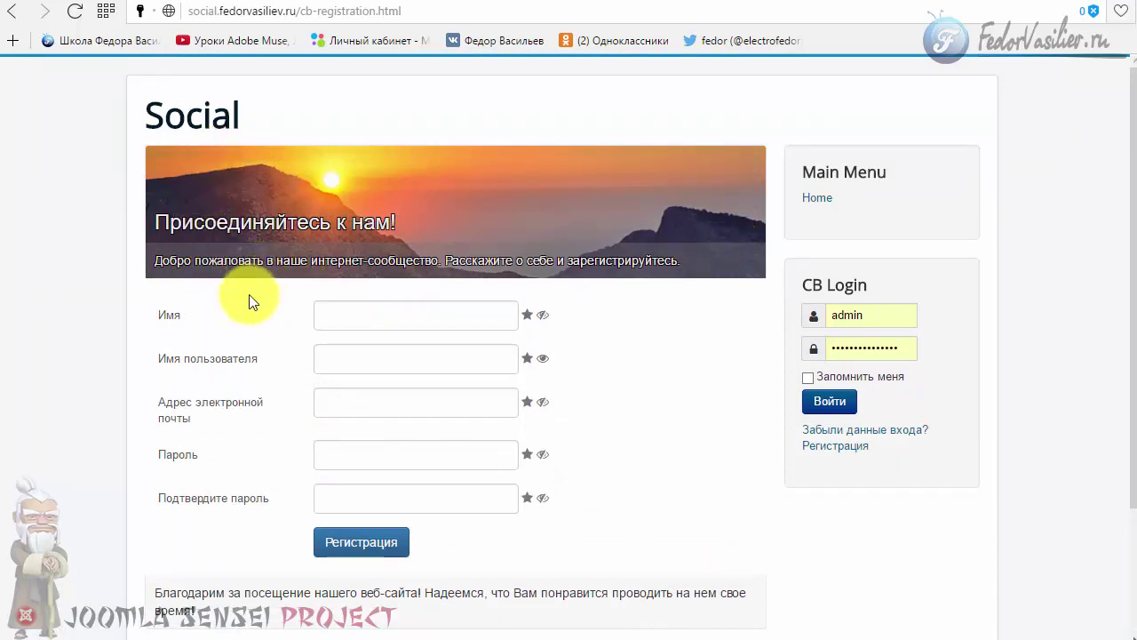
click(163, 255)
drag(192, 254, 824, 271)
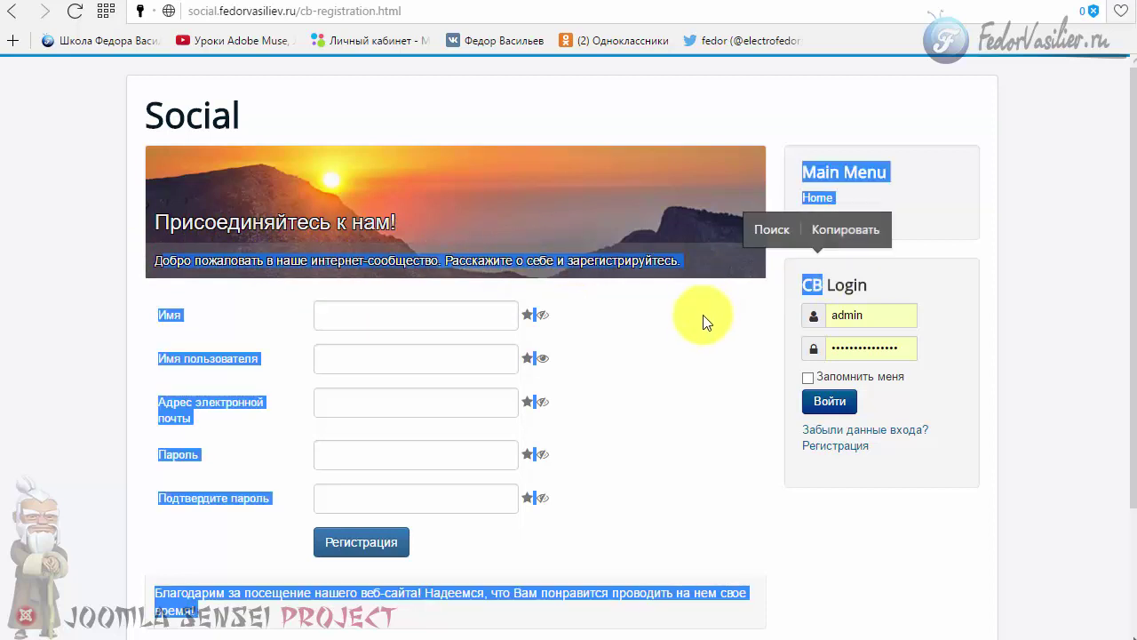
click(697, 317)
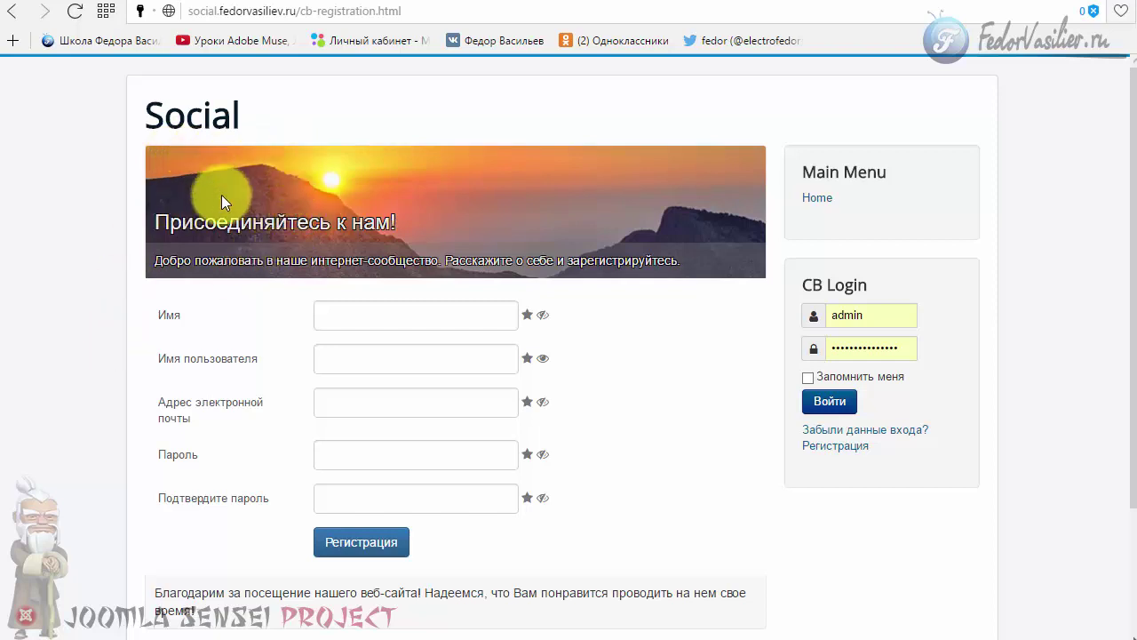
- Inspect the code of the registration page's header banner to find its background image, and close the inspector
right_click(285, 158)
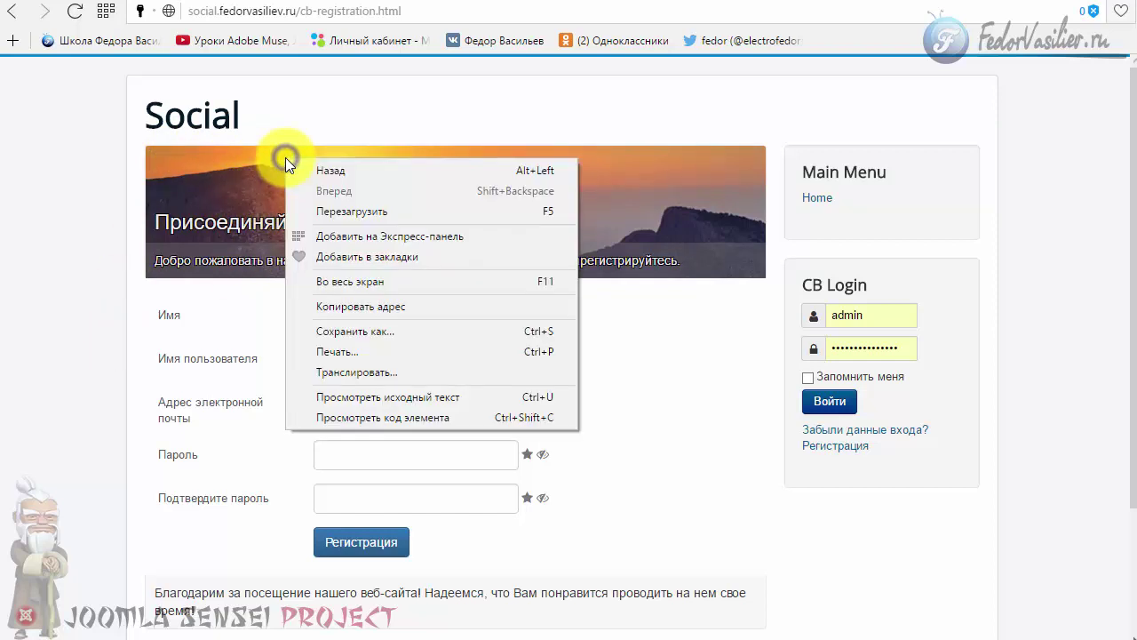
click(393, 417)
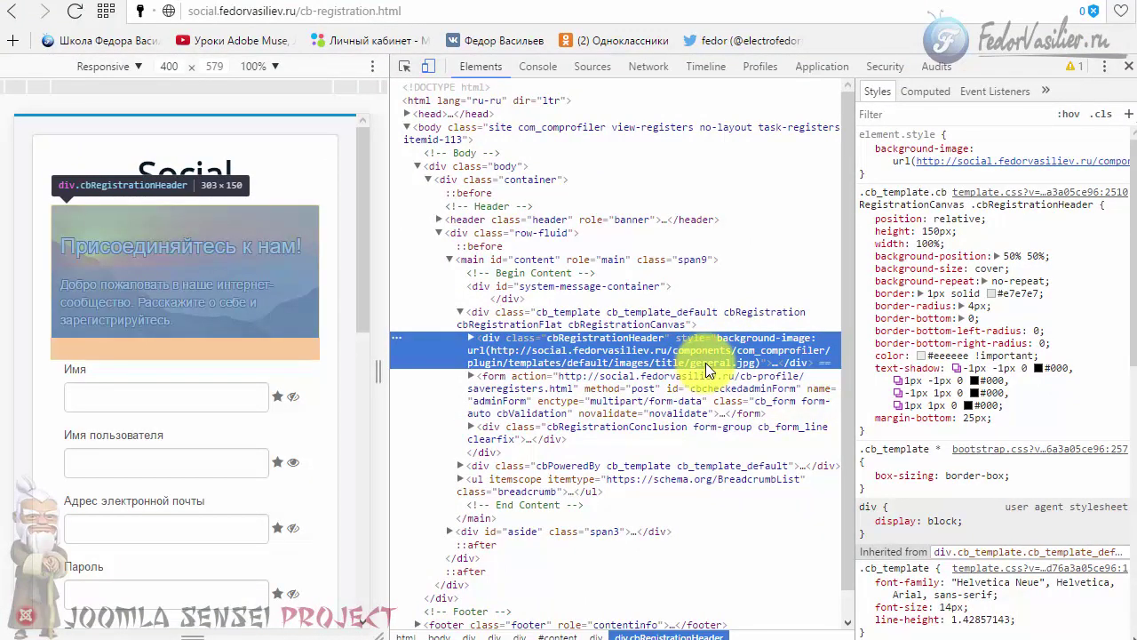
key(F12)
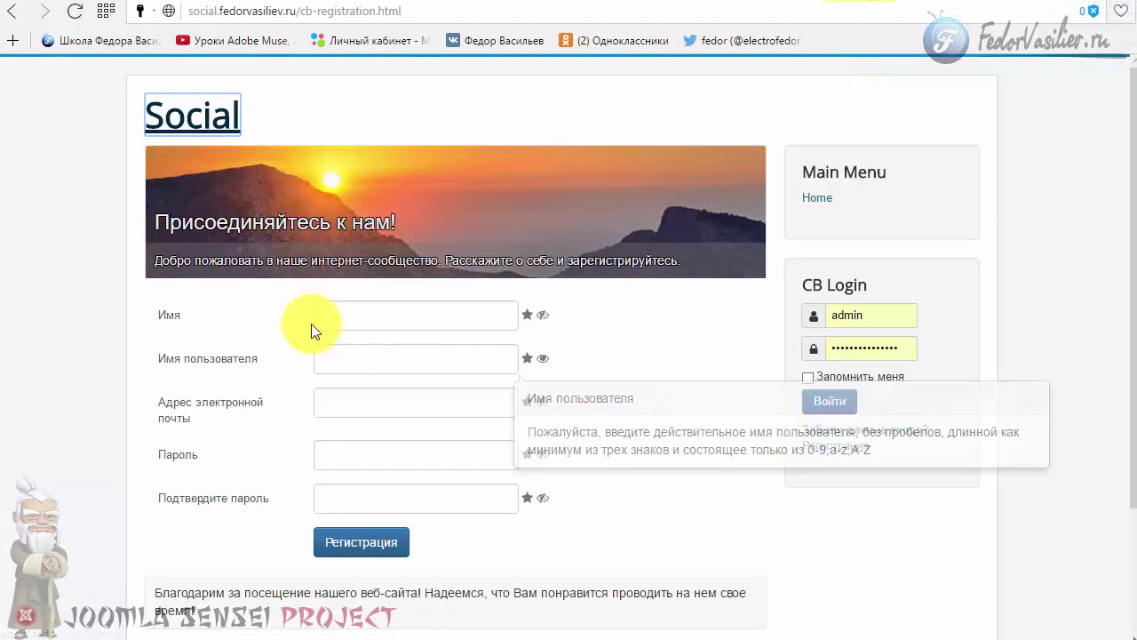
- Open the Community Builder configuration in the Joomla administrator and go to the registration form's header image and page text settings
click(341, 98)
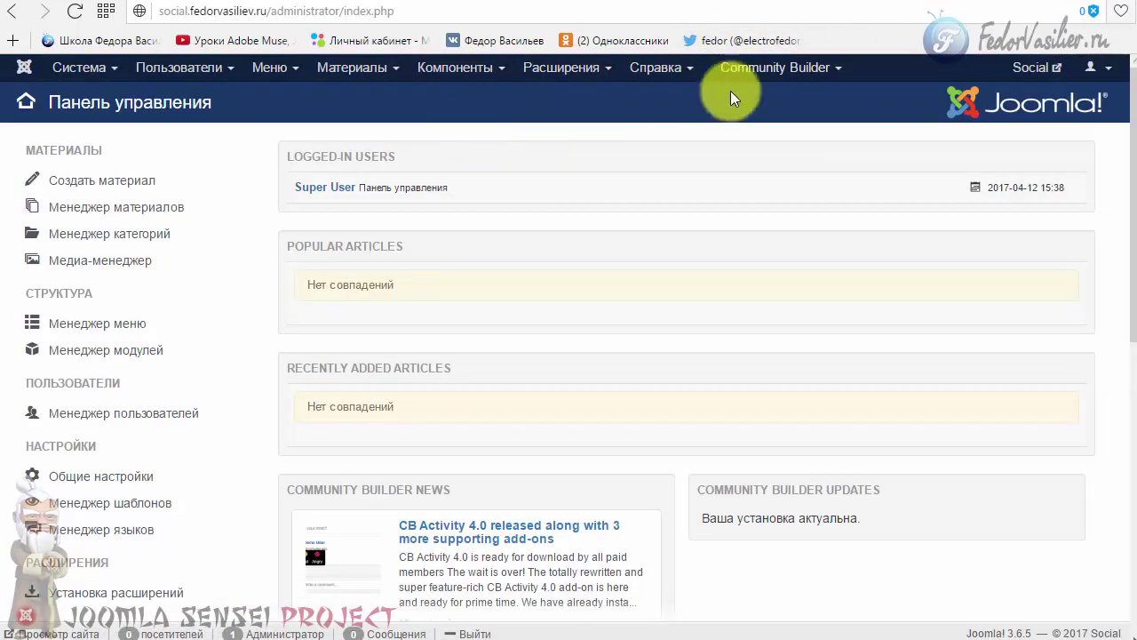
click(764, 67)
click(761, 99)
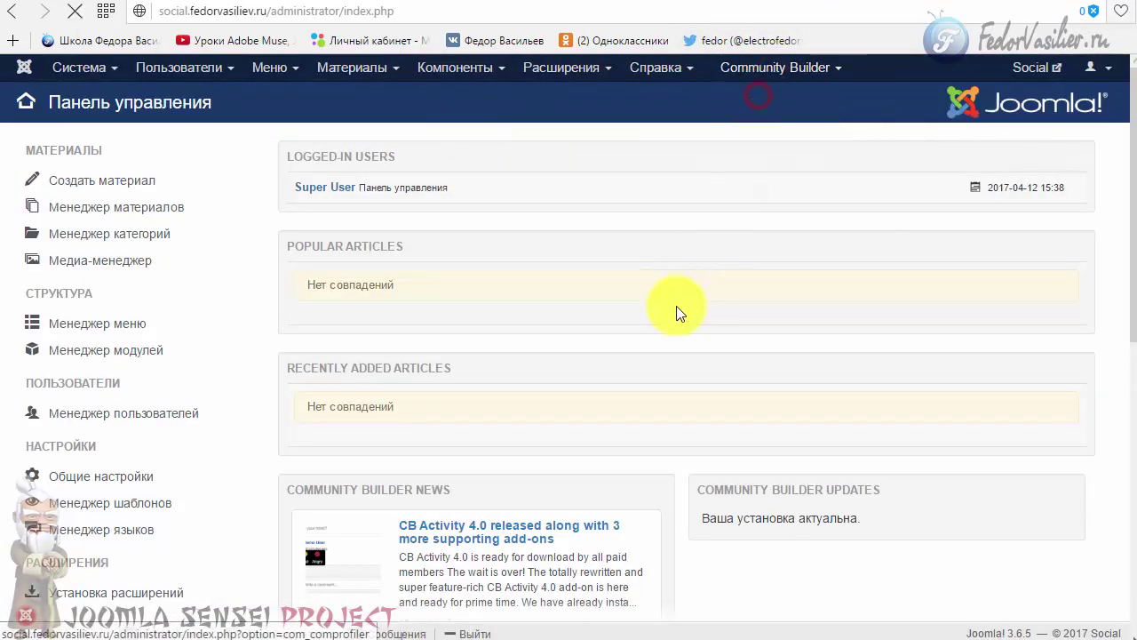
scroll(672, 436, down, 2)
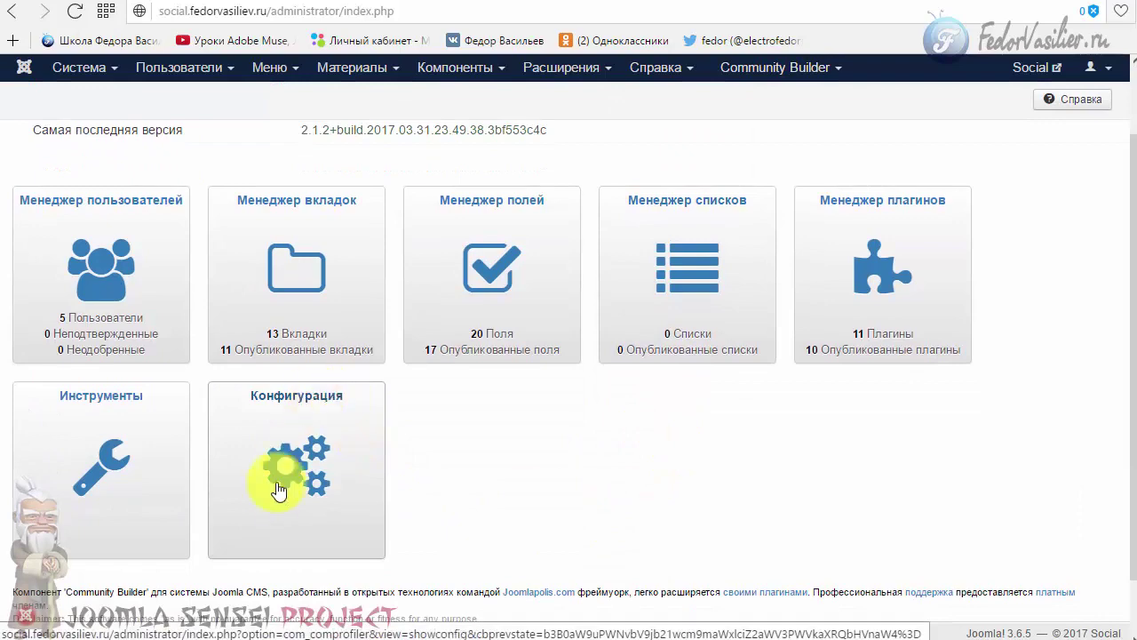
click(266, 467)
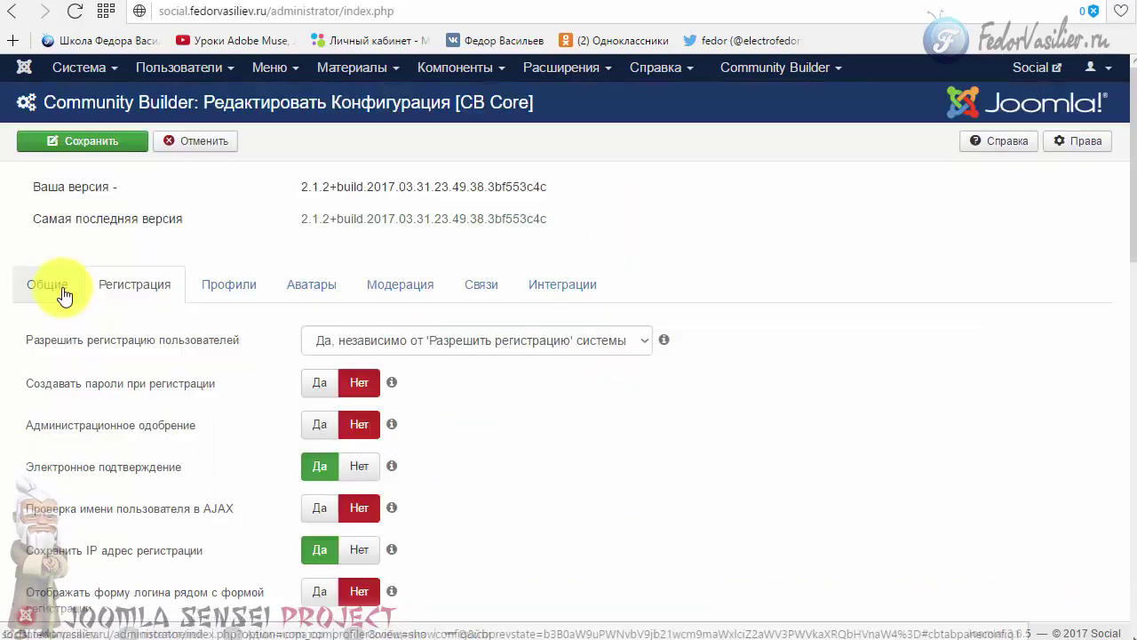
click(61, 287)
click(133, 284)
scroll(826, 436, down, 5)
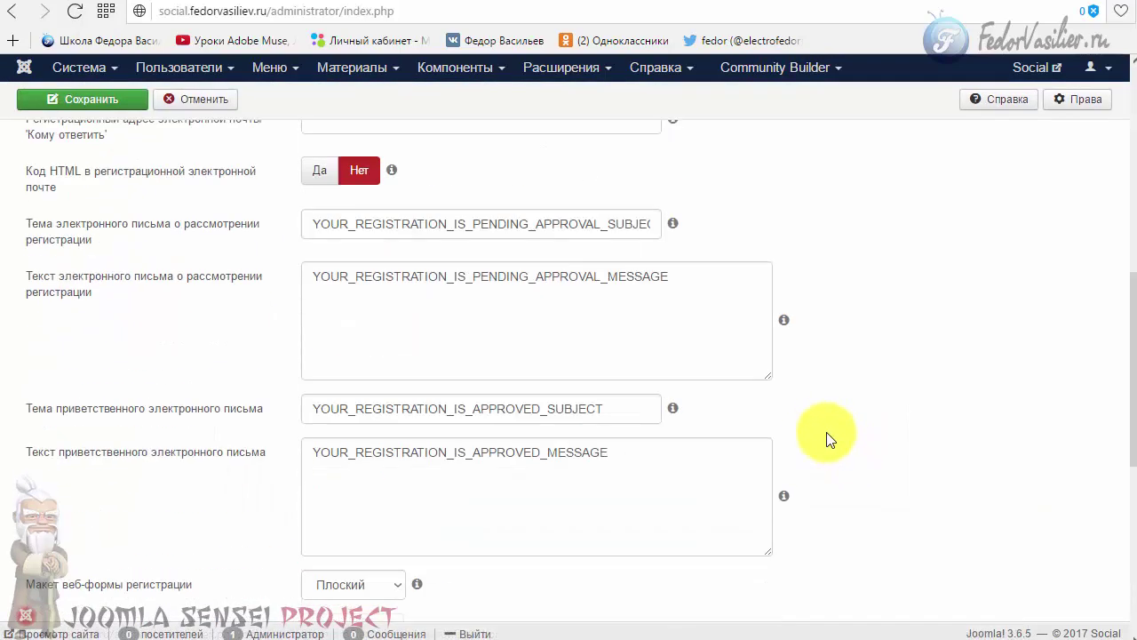
scroll(858, 413, down, 5)
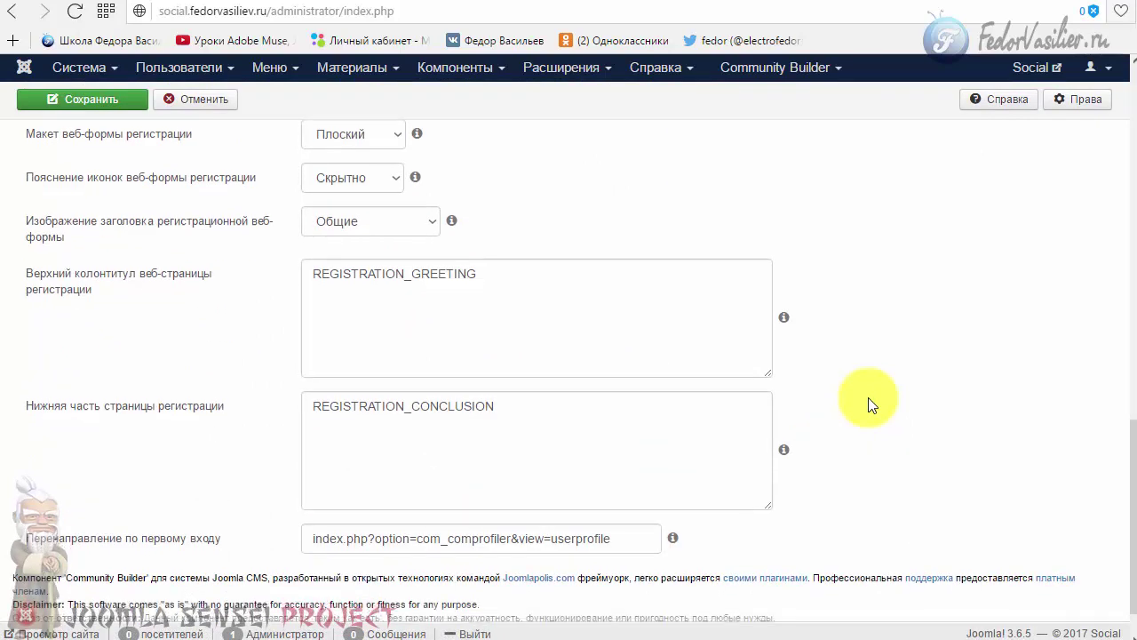
scroll(868, 400, up, 1)
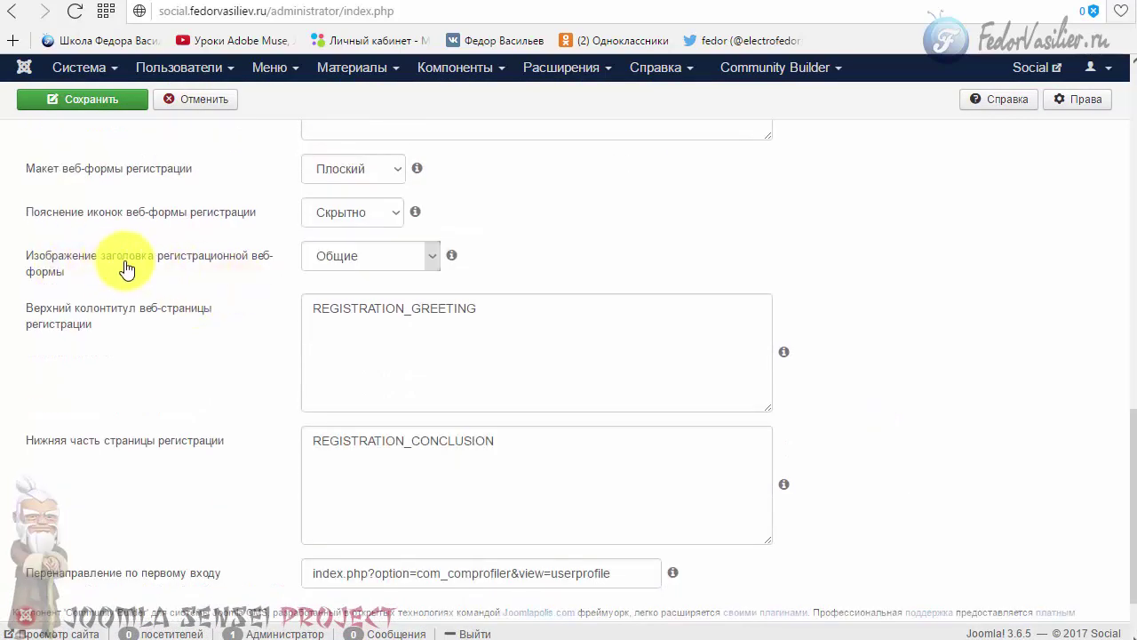
- Review the image choices for the registration form header and check the greeting text on the live registration page
click(346, 266)
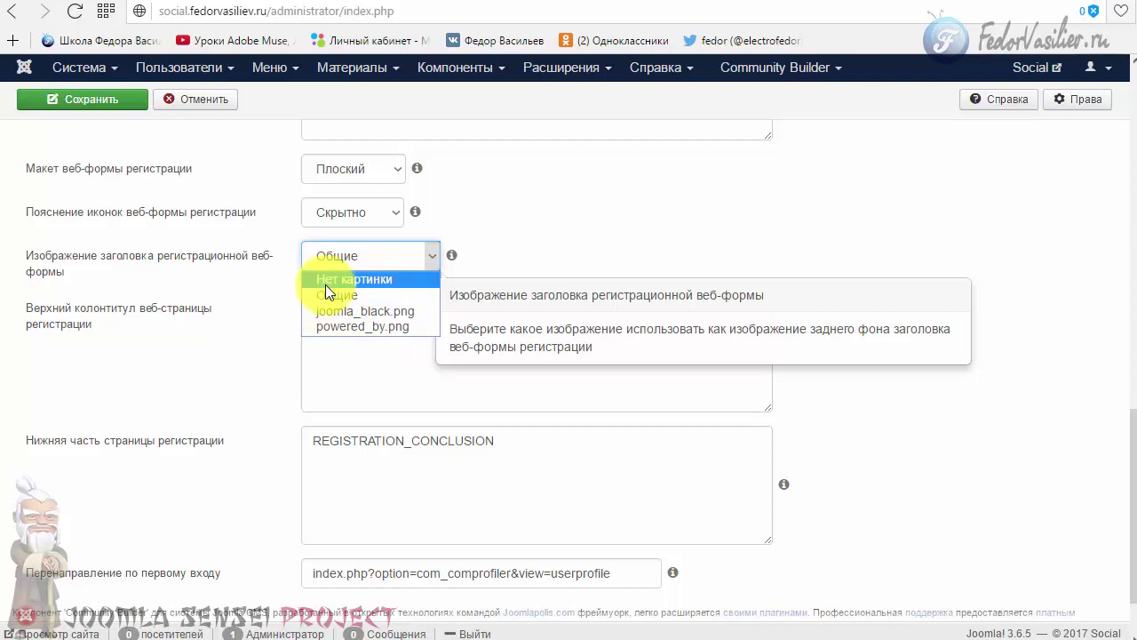
click(782, 210)
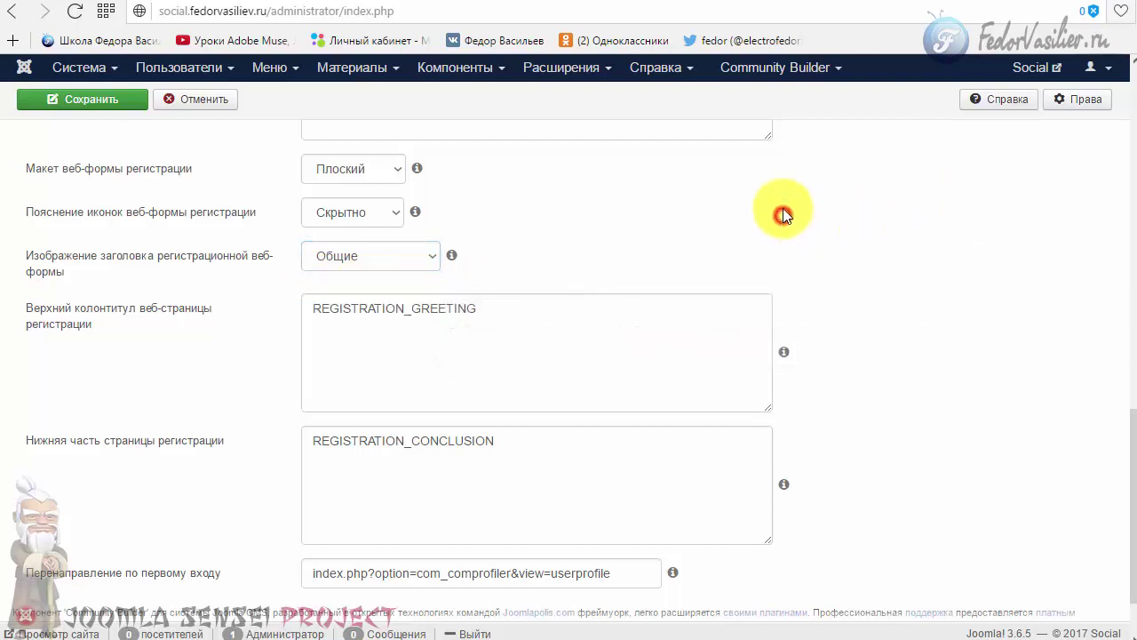
click(955, 1)
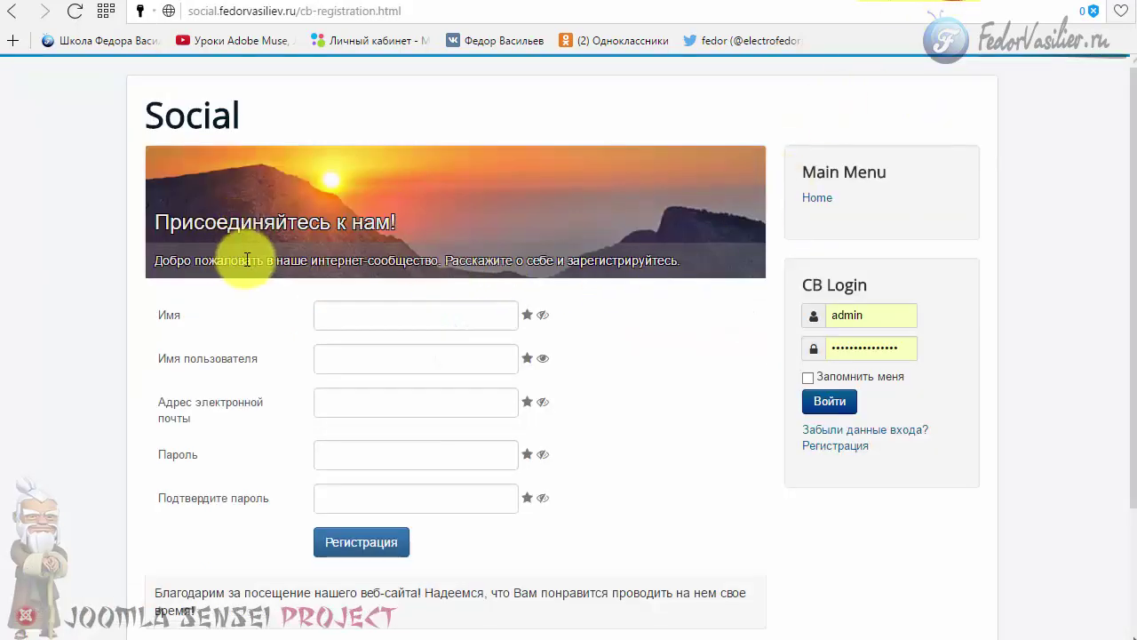
drag(228, 260, 513, 262)
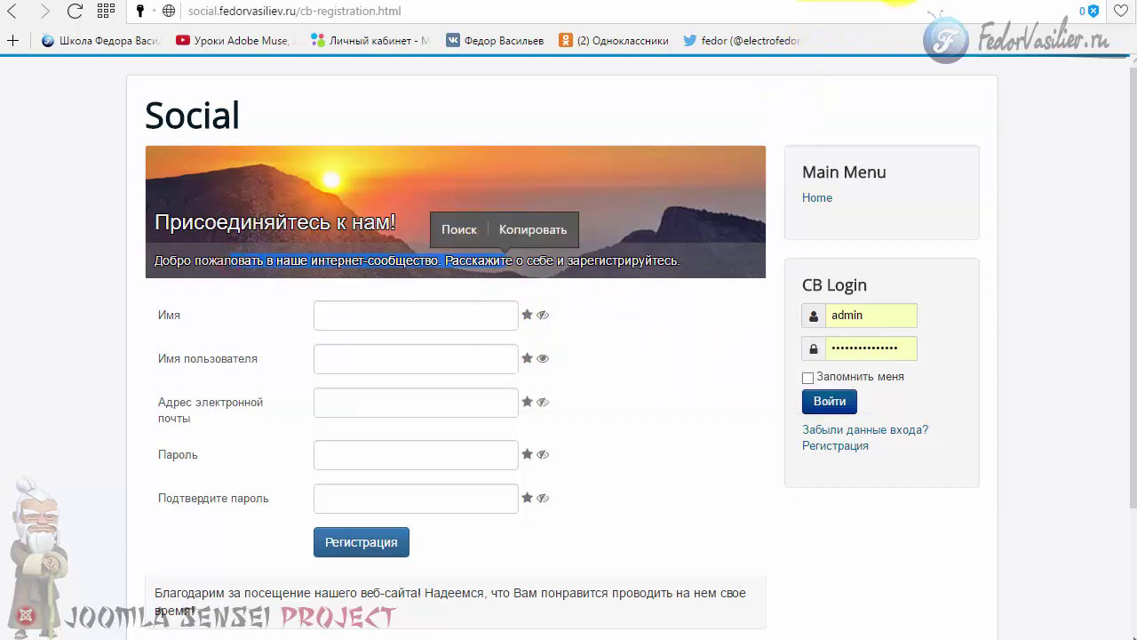
click(855, 1)
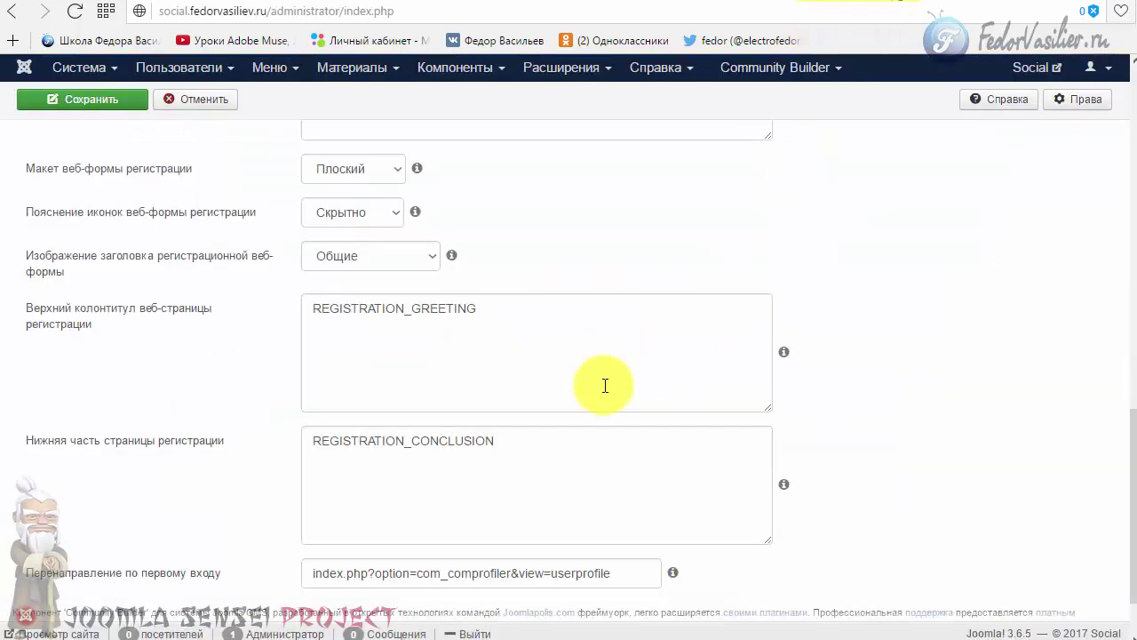
- Replace the registration page's header text with "привет!" and save the configuration
triple_click(503, 305)
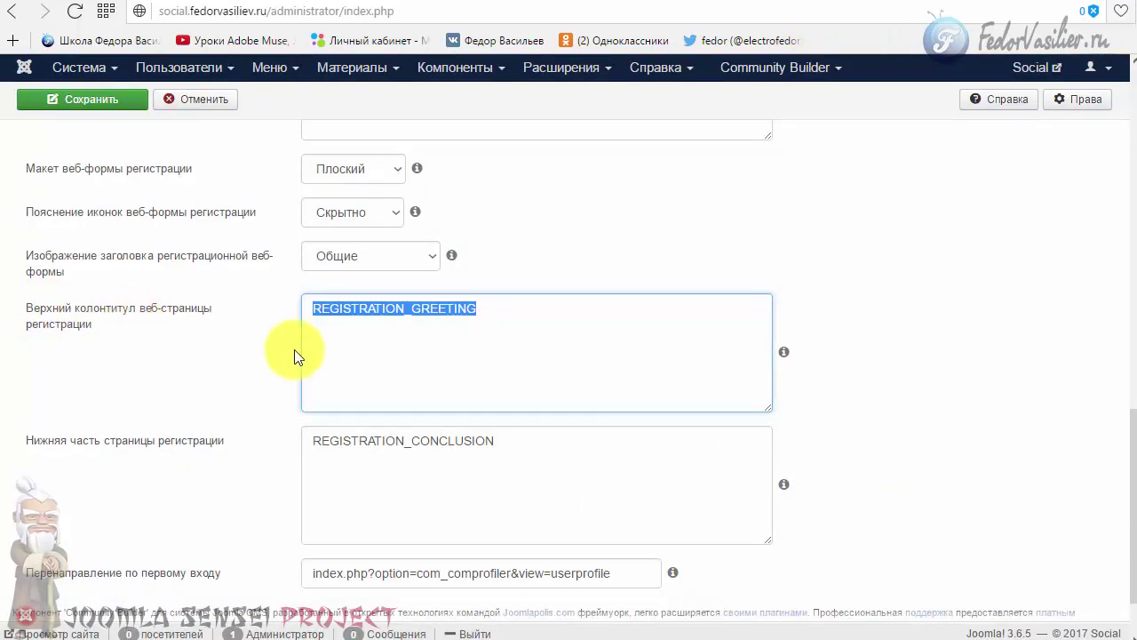
mouse_move(309, 340)
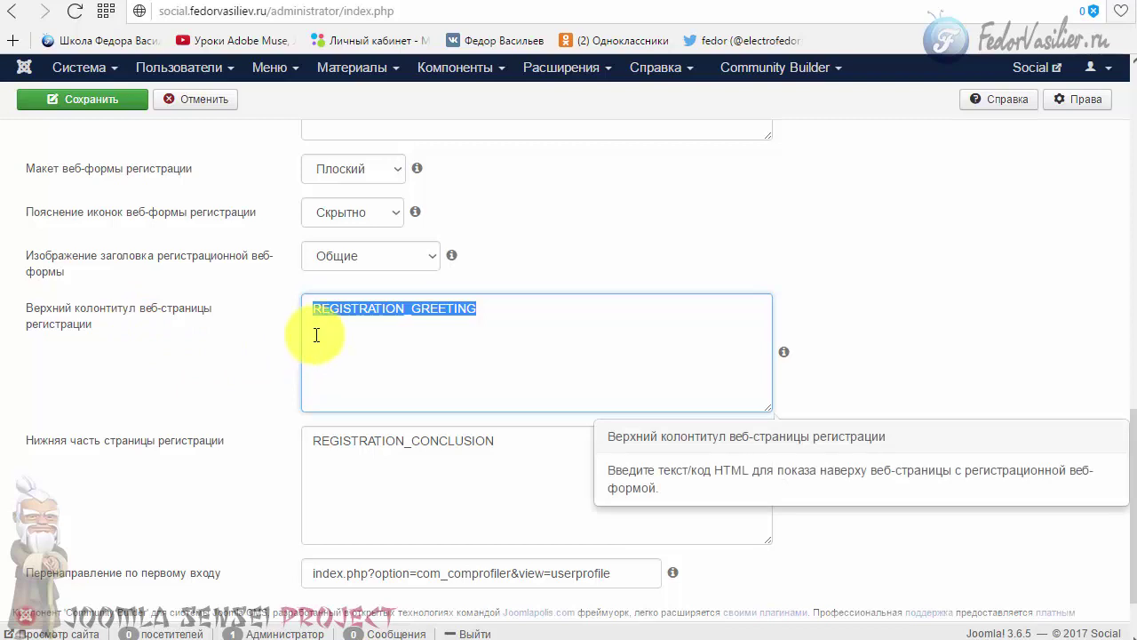
text(gh)
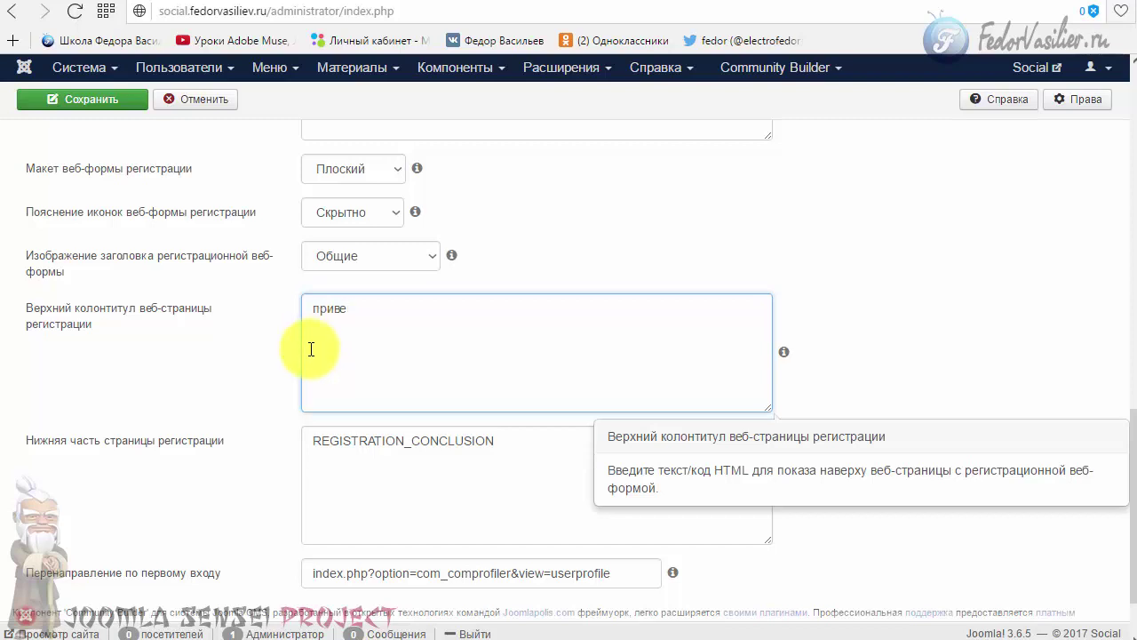
text(ивет!)
click(127, 99)
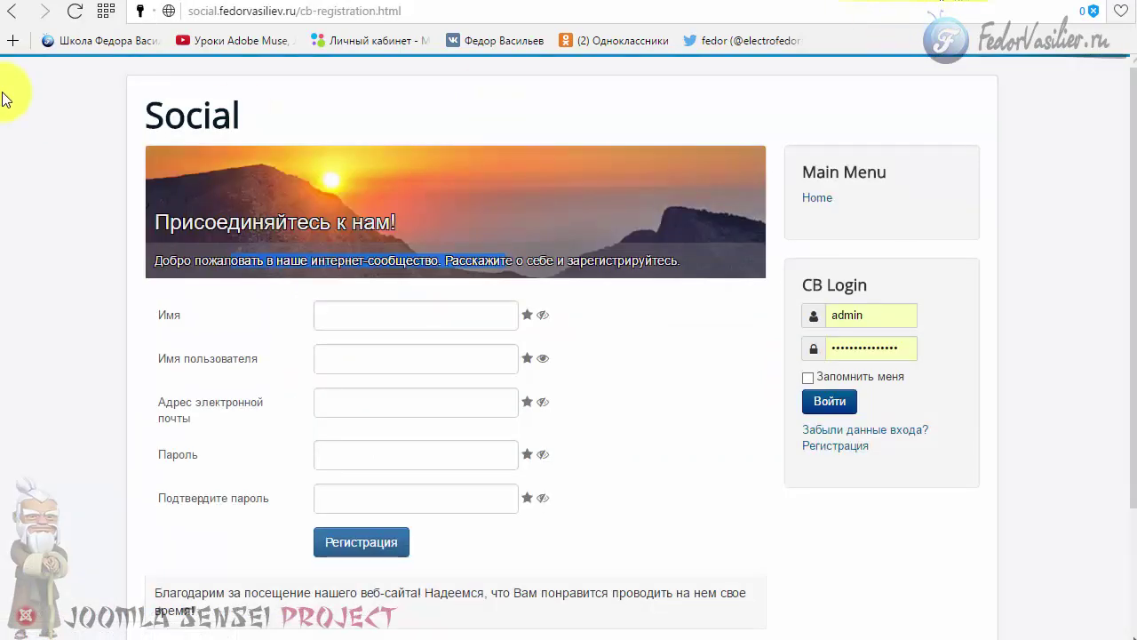
- Reload the live registration page and check the text in its header banner
click(75, 17)
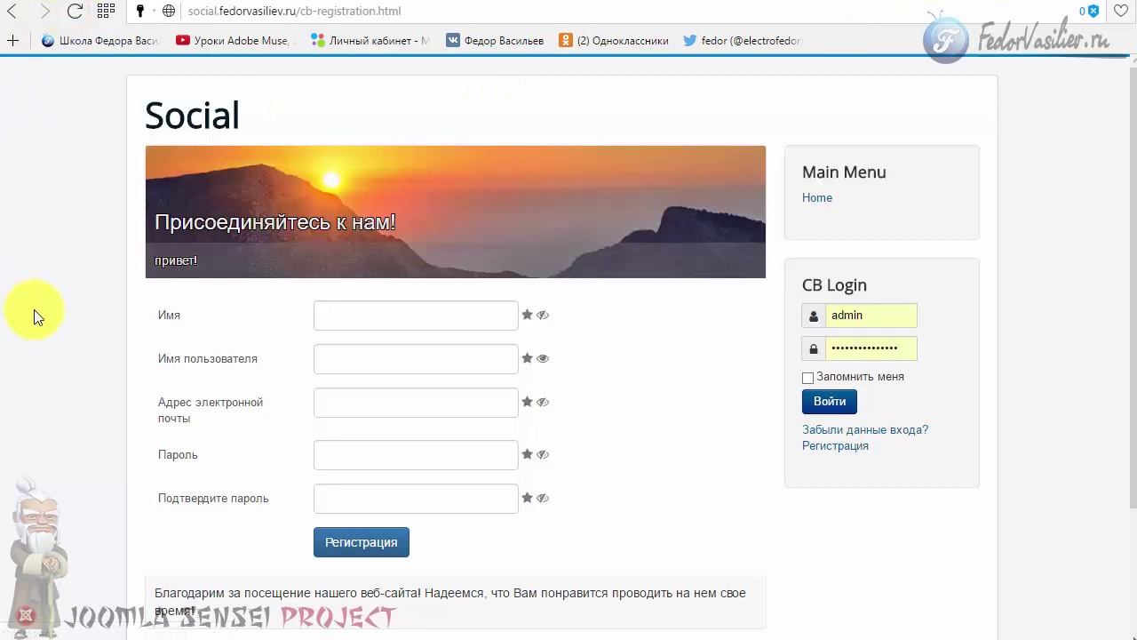
drag(204, 258, 68, 313)
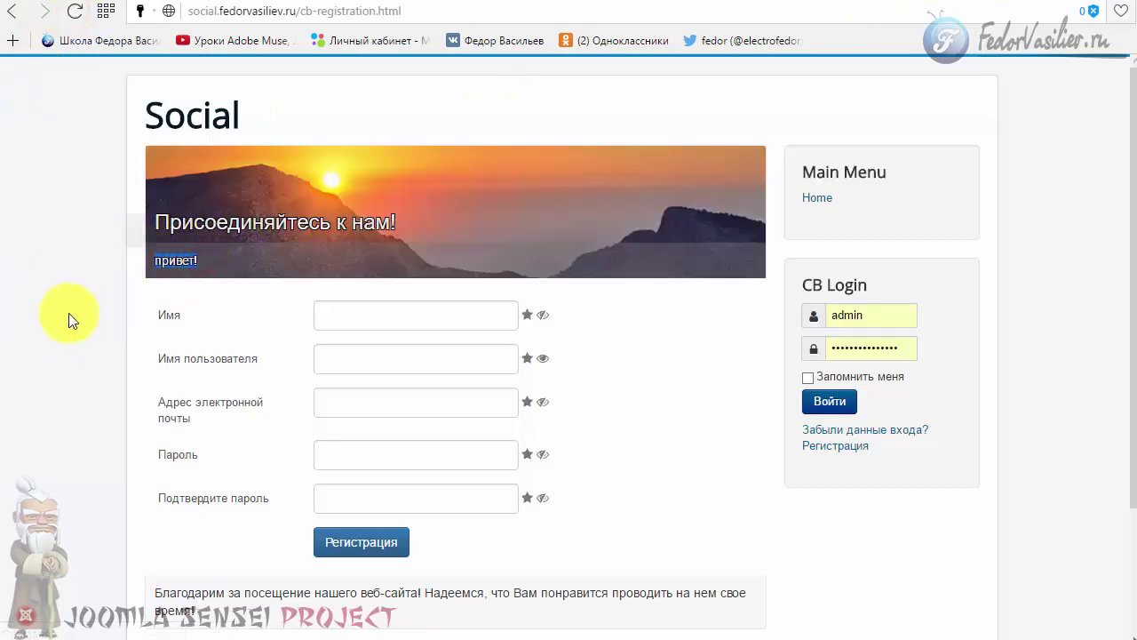
click(216, 277)
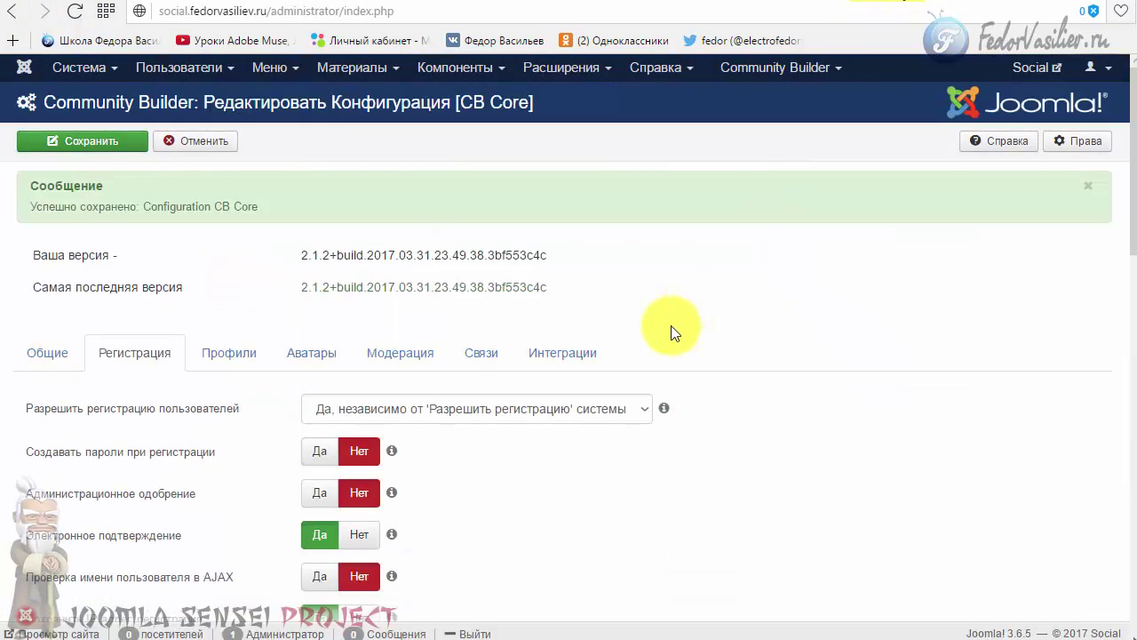
- Clear the registration page's header text, set the header image to "Нет картинки", and save and check the result on the site
scroll(671, 322, down, 5)
drag(393, 229, 305, 221)
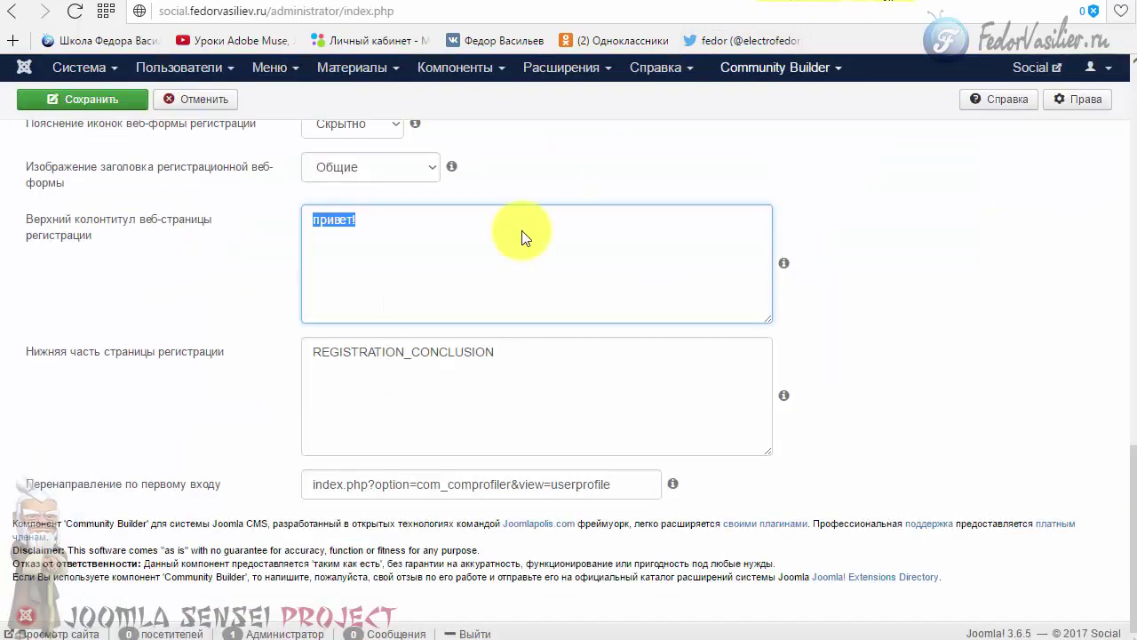
click(363, 299)
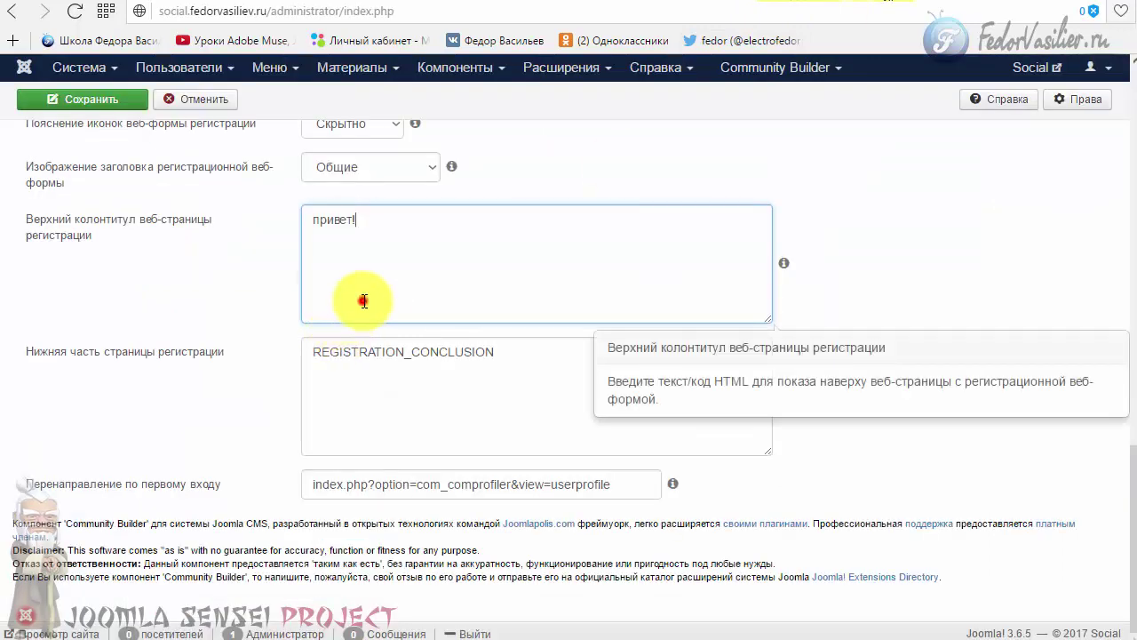
triple_click(401, 222)
scroll(199, 324, up, 1)
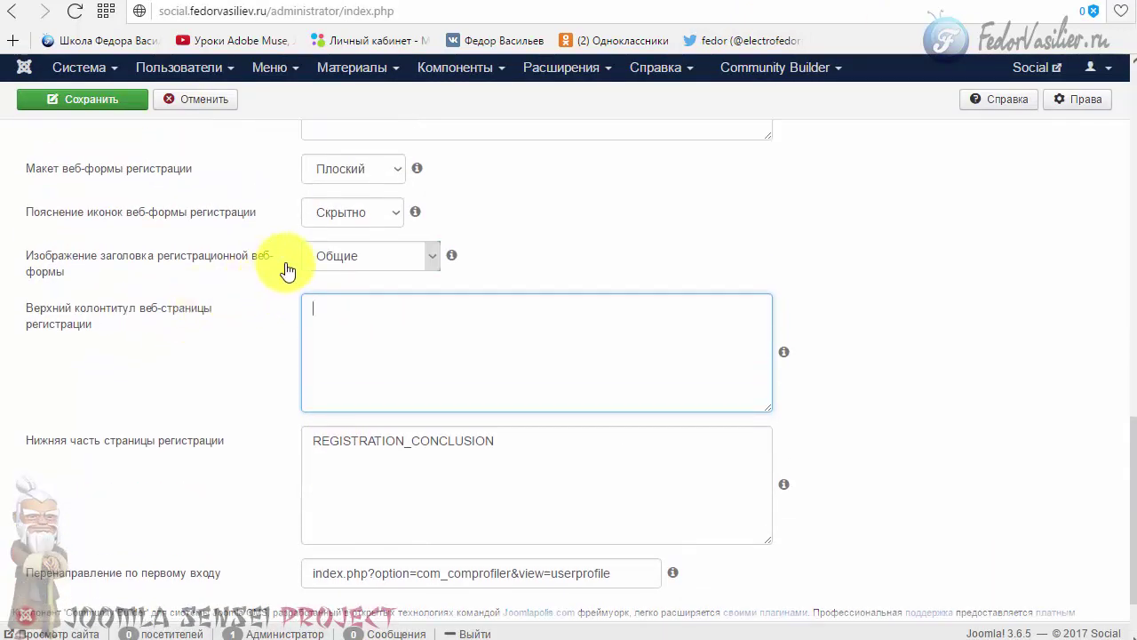
click(330, 256)
click(371, 279)
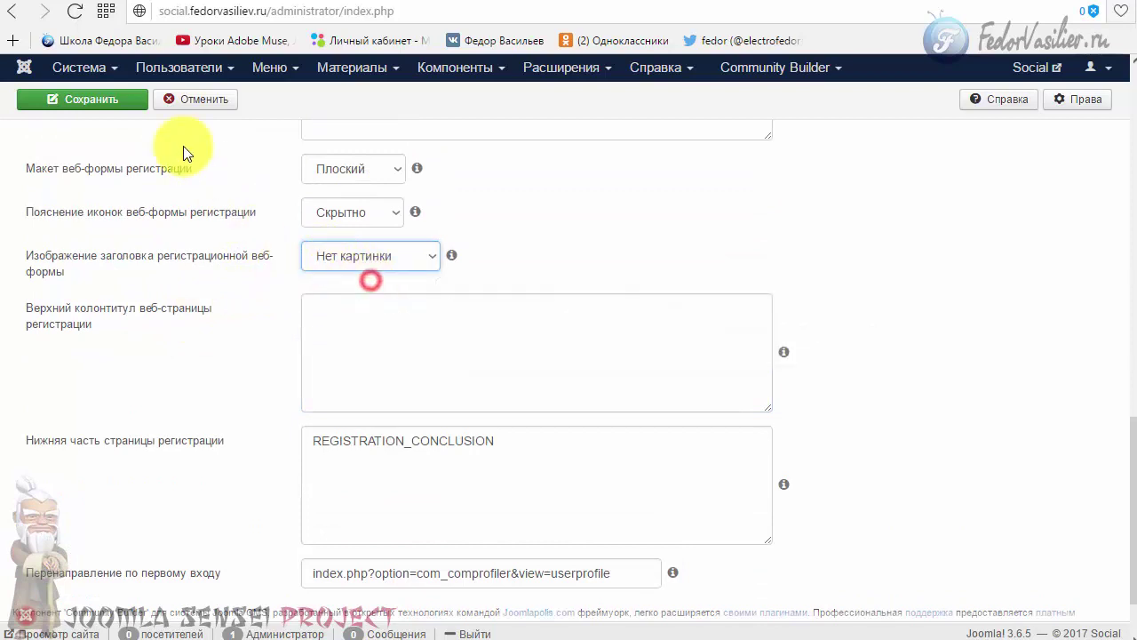
click(97, 99)
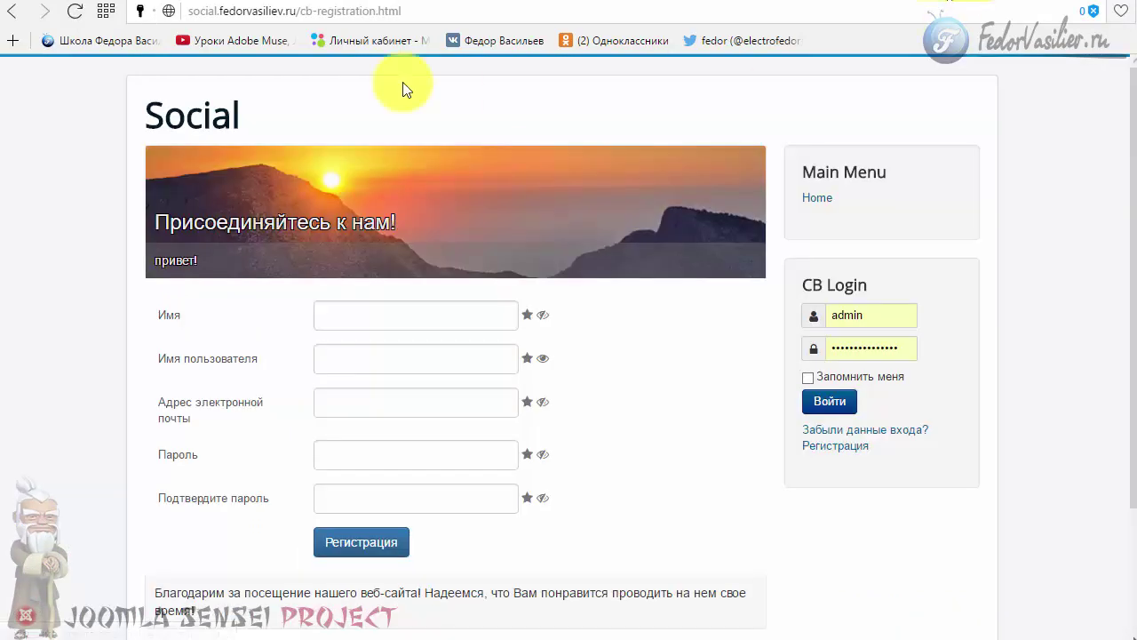
click(75, 13)
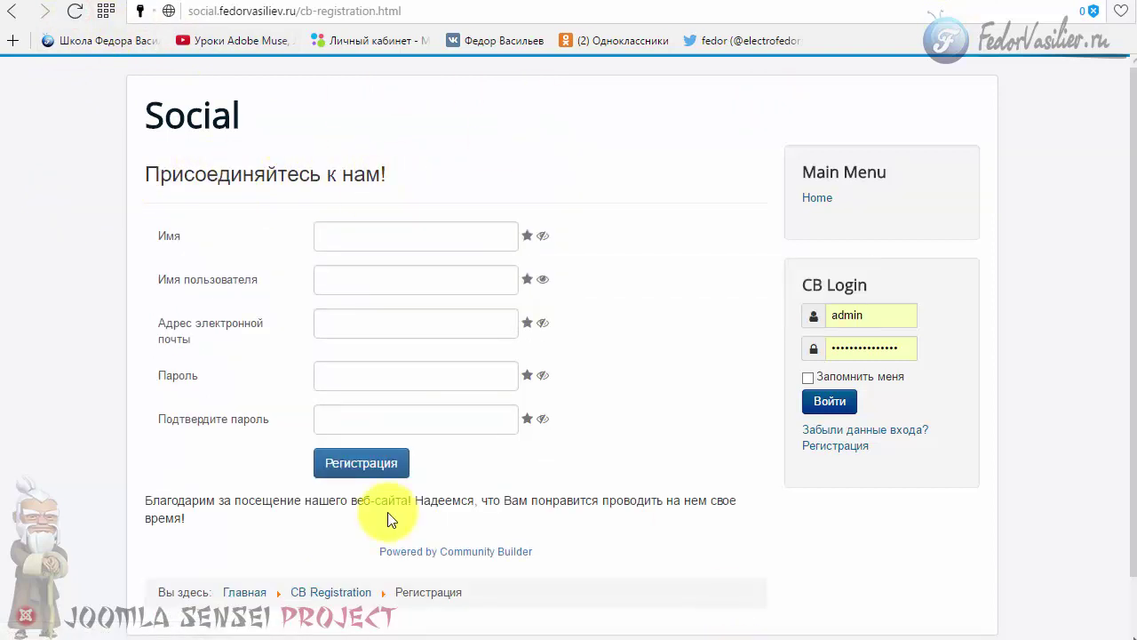
- Clear the registration page's footer text ("Нижняя часть страницы регистрации") in the Community Builder configuration and save it
scroll(216, 496, down, 1)
drag(211, 459, 144, 426)
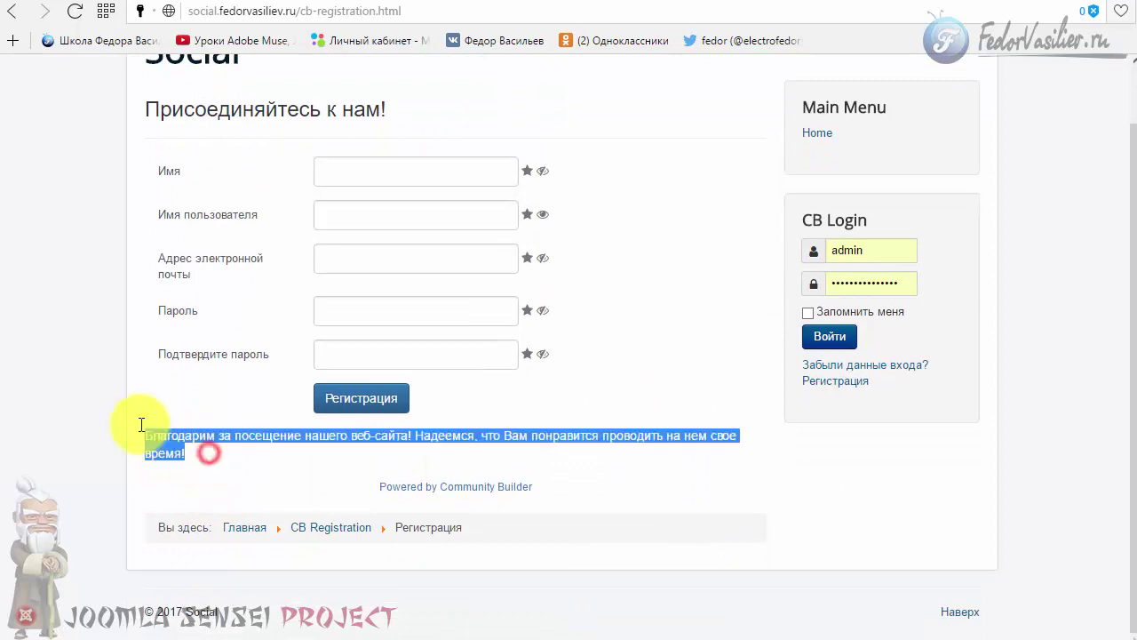
click(191, 464)
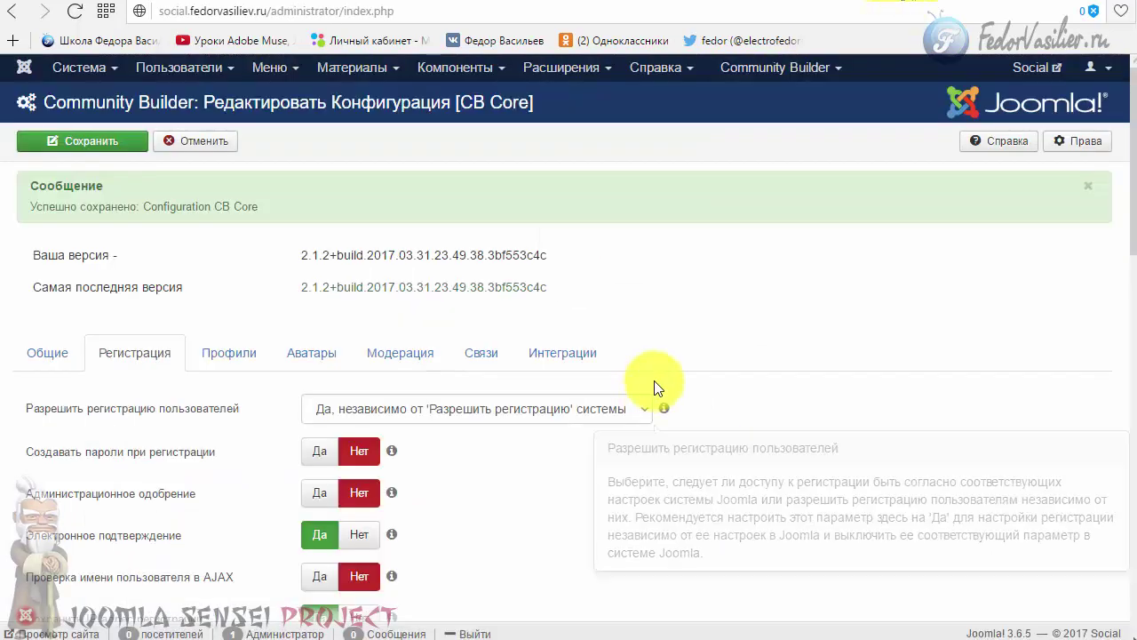
scroll(665, 376, down, 15)
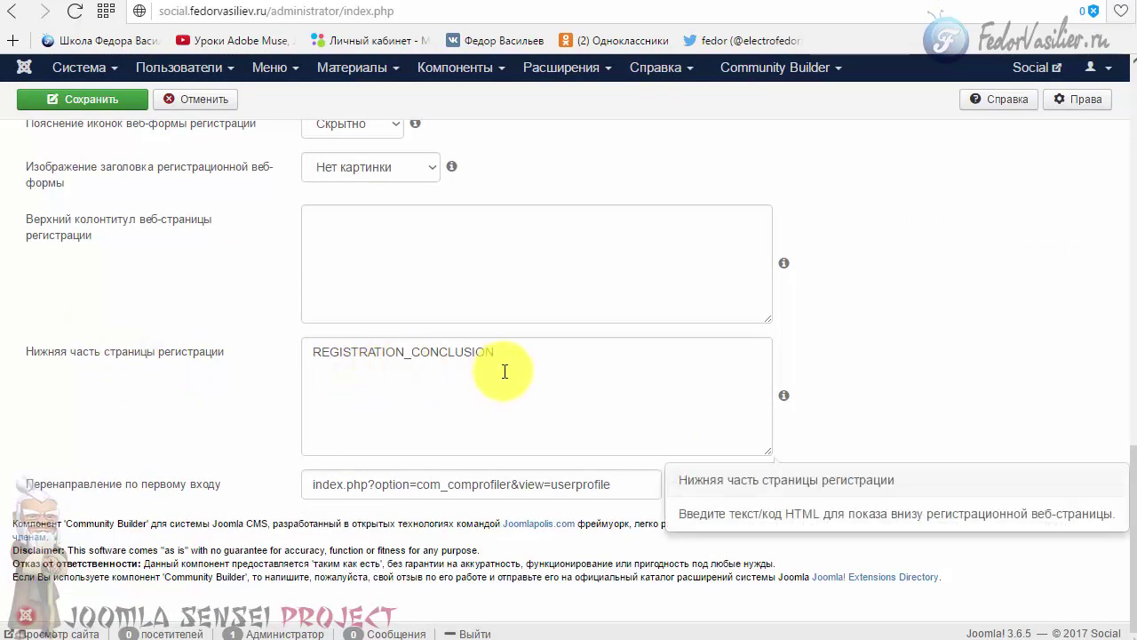
drag(525, 353, 335, 376)
key(BackSpace)
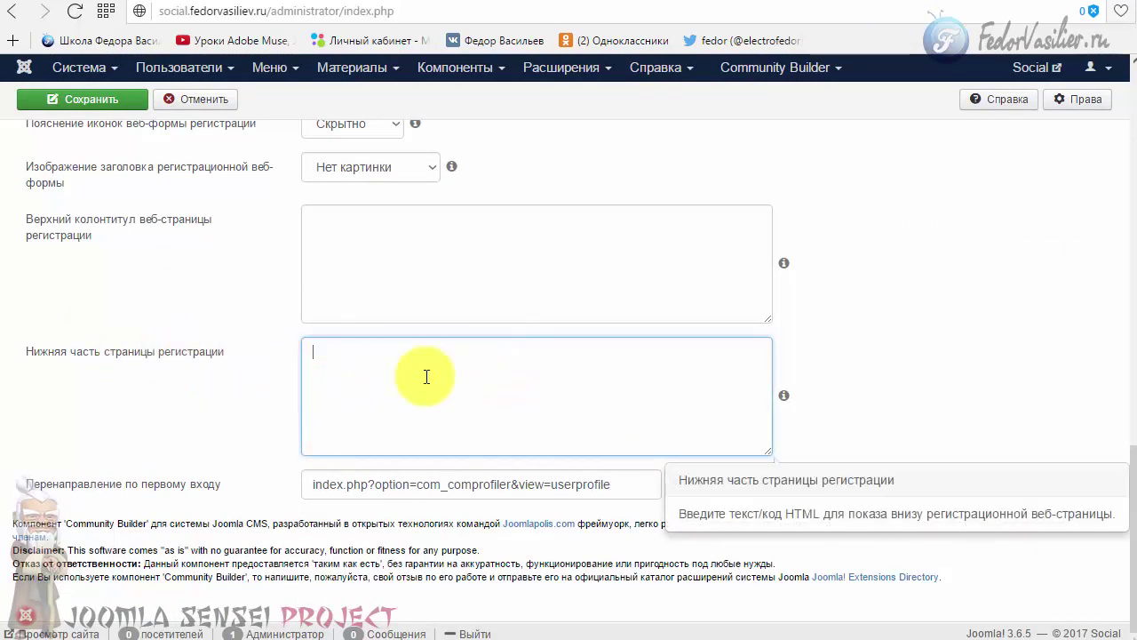
click(109, 105)
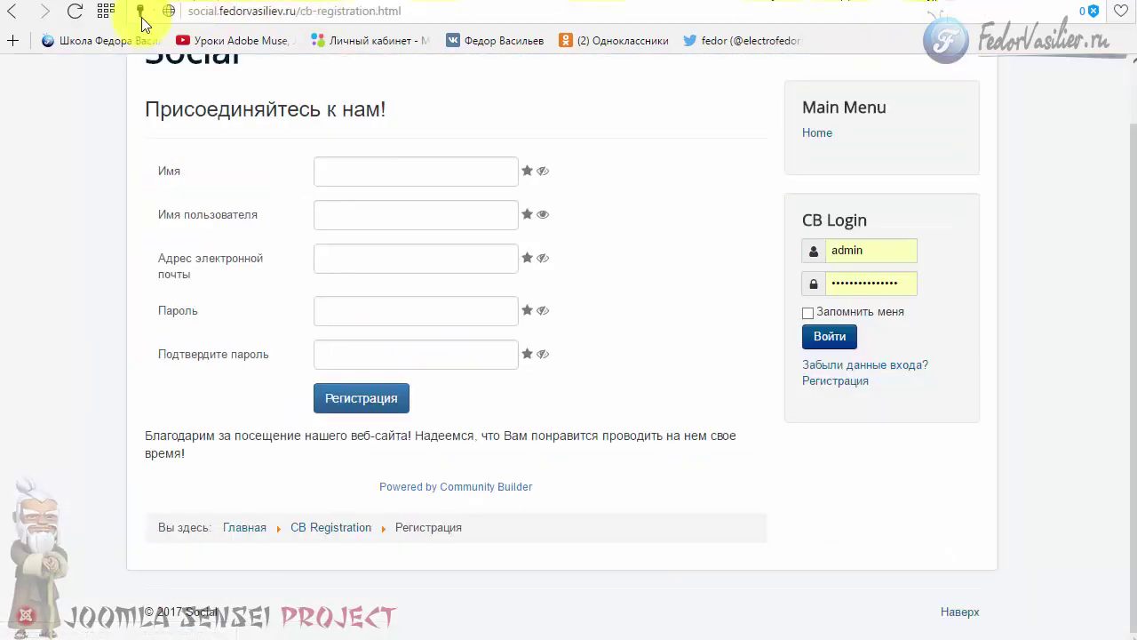
- Reload the live registration page and check the area below the form and the heading "Присоединяйтесь к нам!"
click(76, 15)
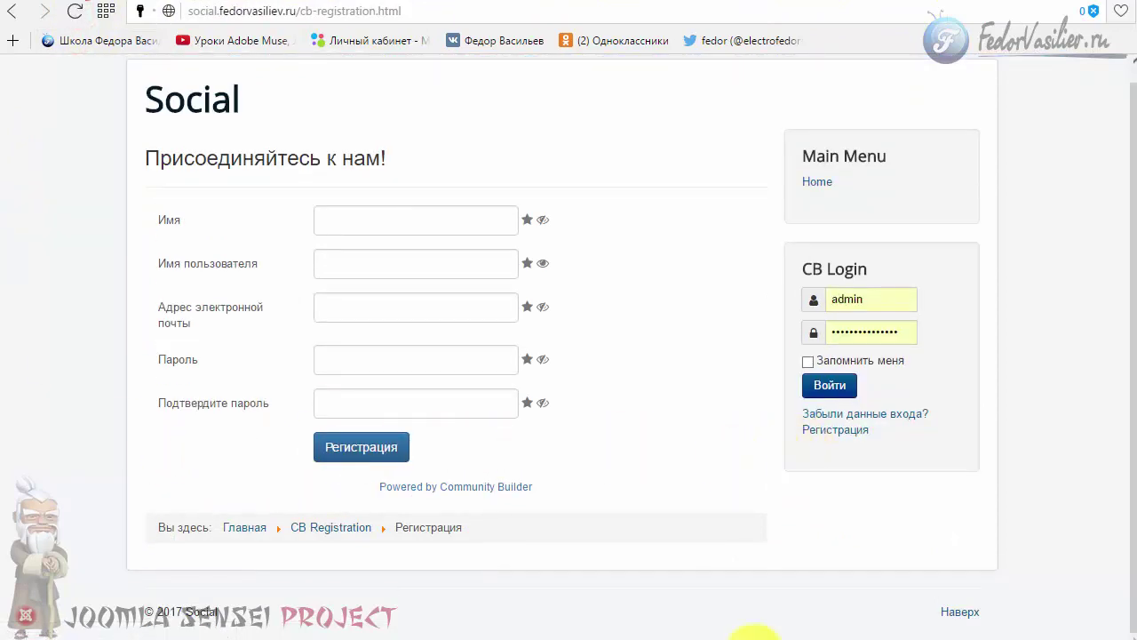
scroll(310, 492, up, 1)
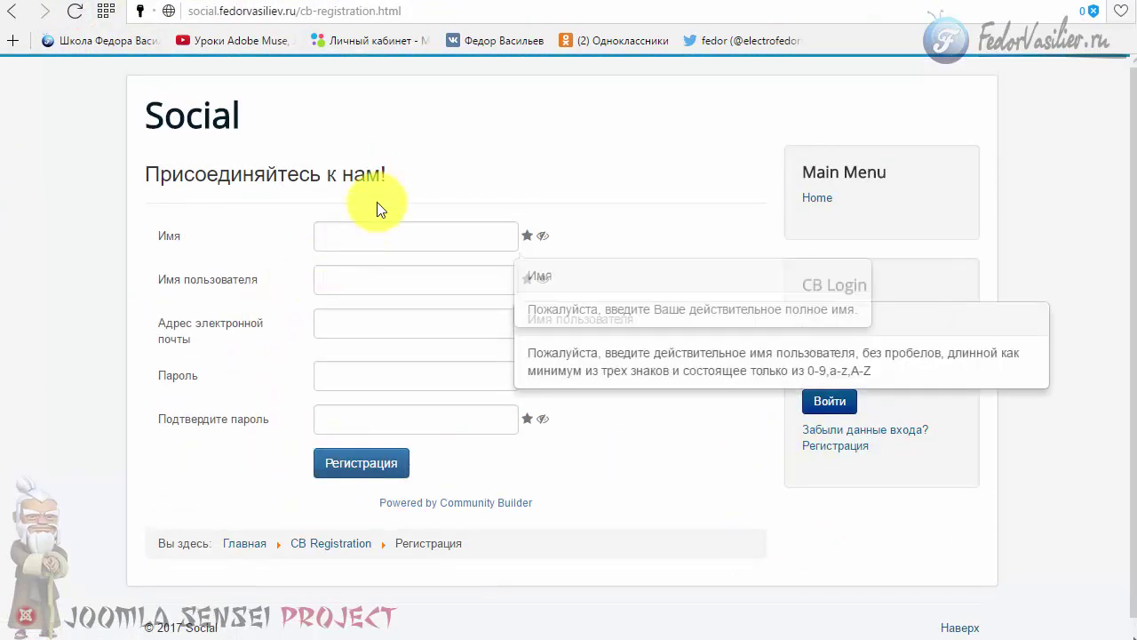
drag(399, 171, 133, 172)
click(168, 200)
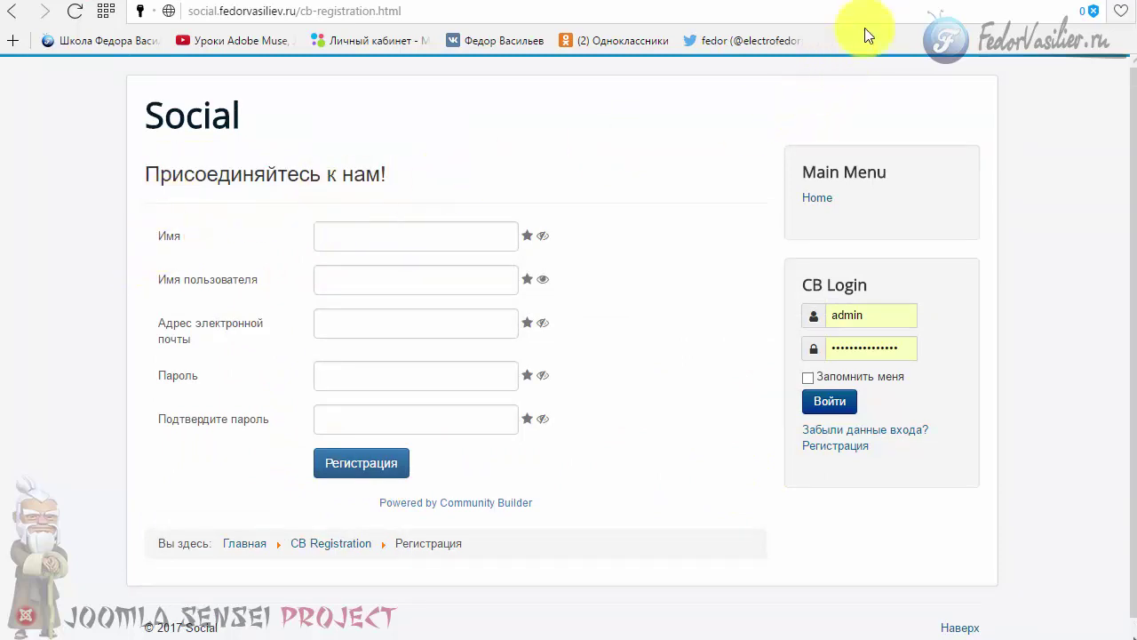
click(899, 2)
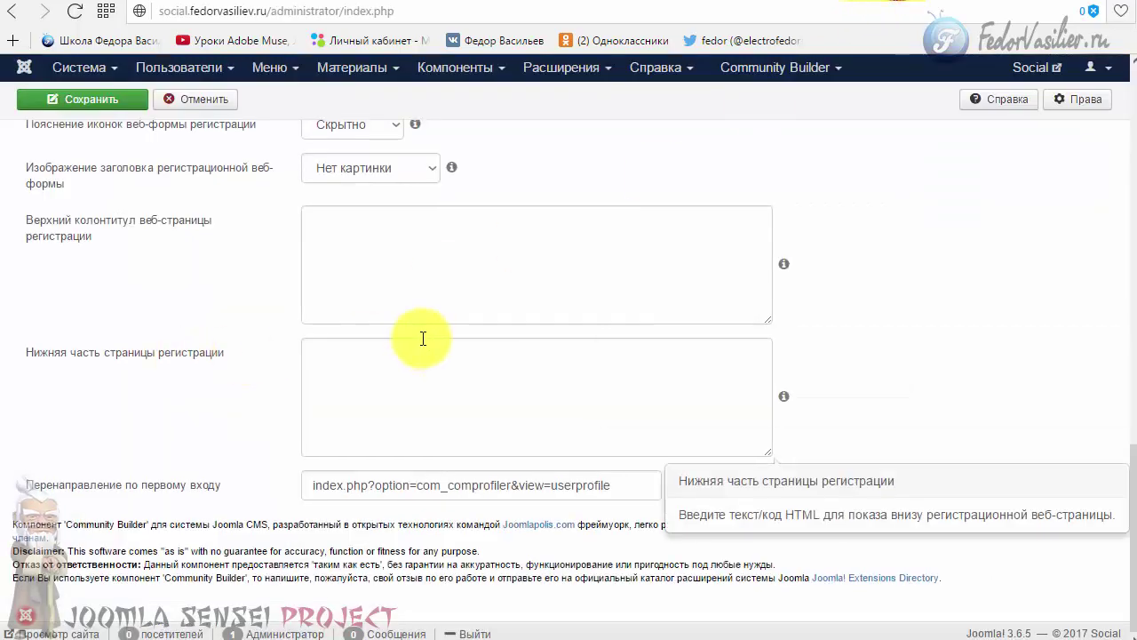
scroll(300, 351, up, 4)
scroll(300, 351, up, 9)
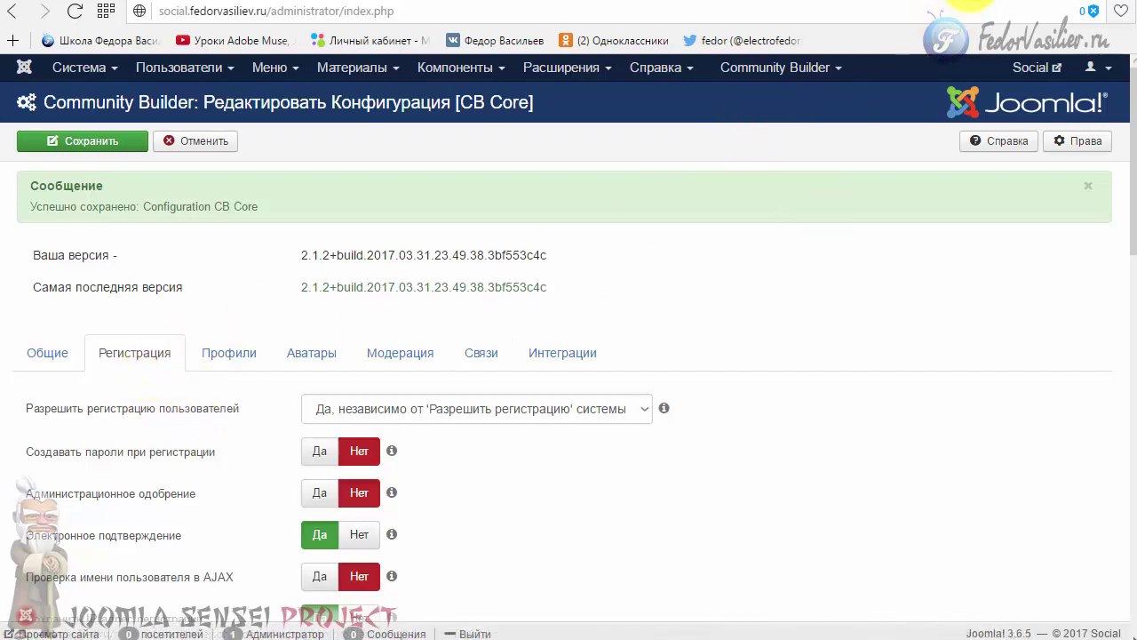
click(969, 2)
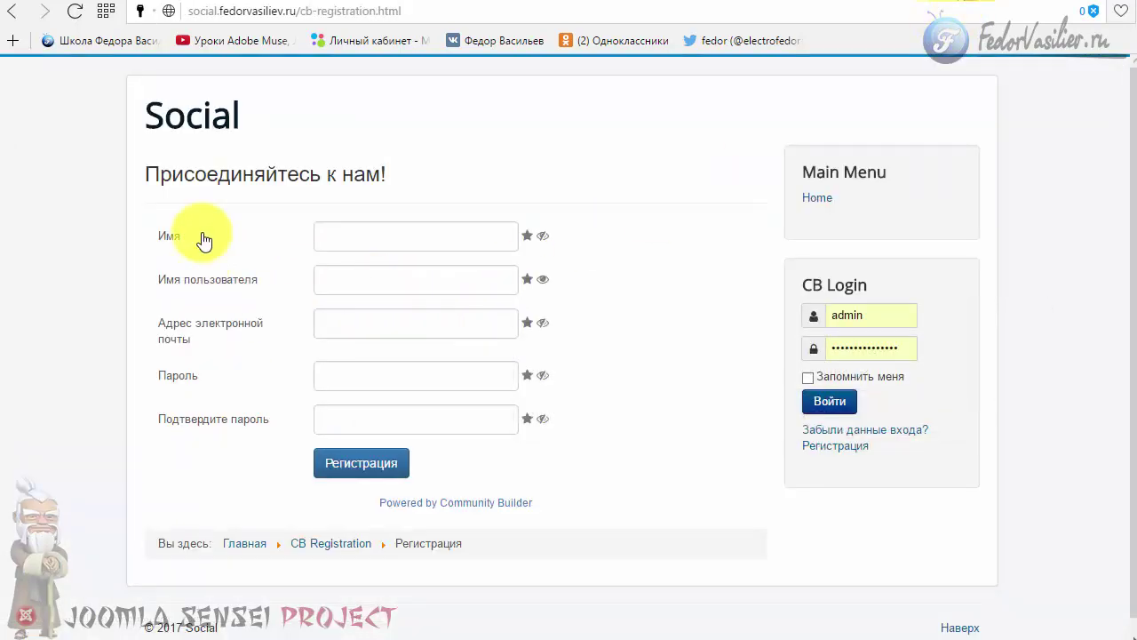
- Copy the heading text "Присоединяйтесь к нам!" from the live registration page
drag(391, 175, 145, 175)
click(278, 175)
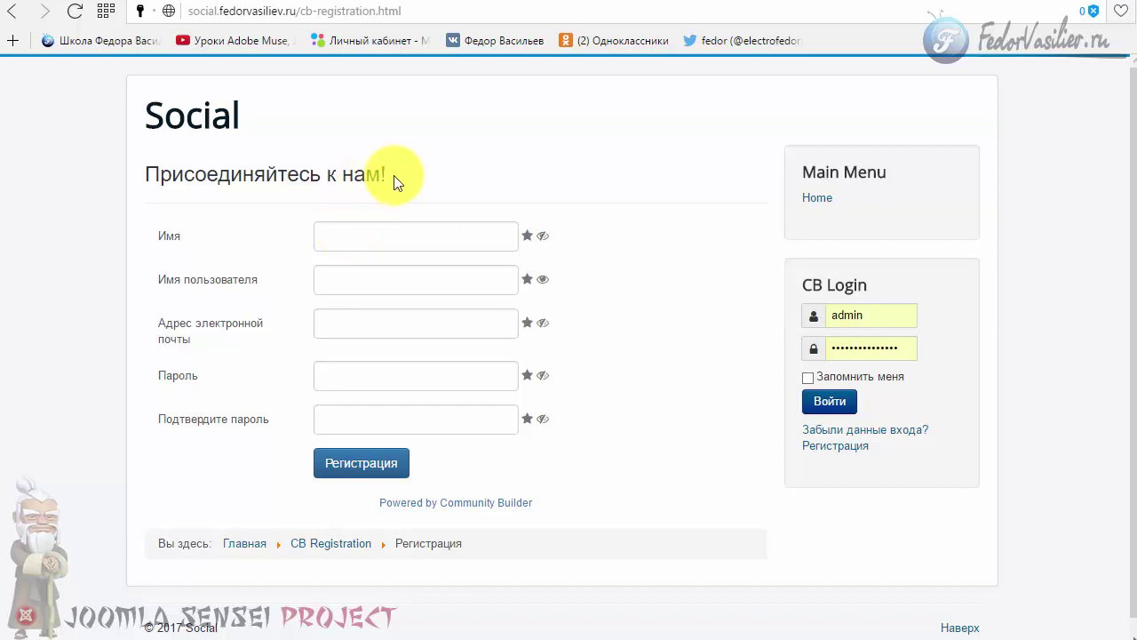
drag(392, 174, 146, 174)
right_click(151, 173)
click(189, 232)
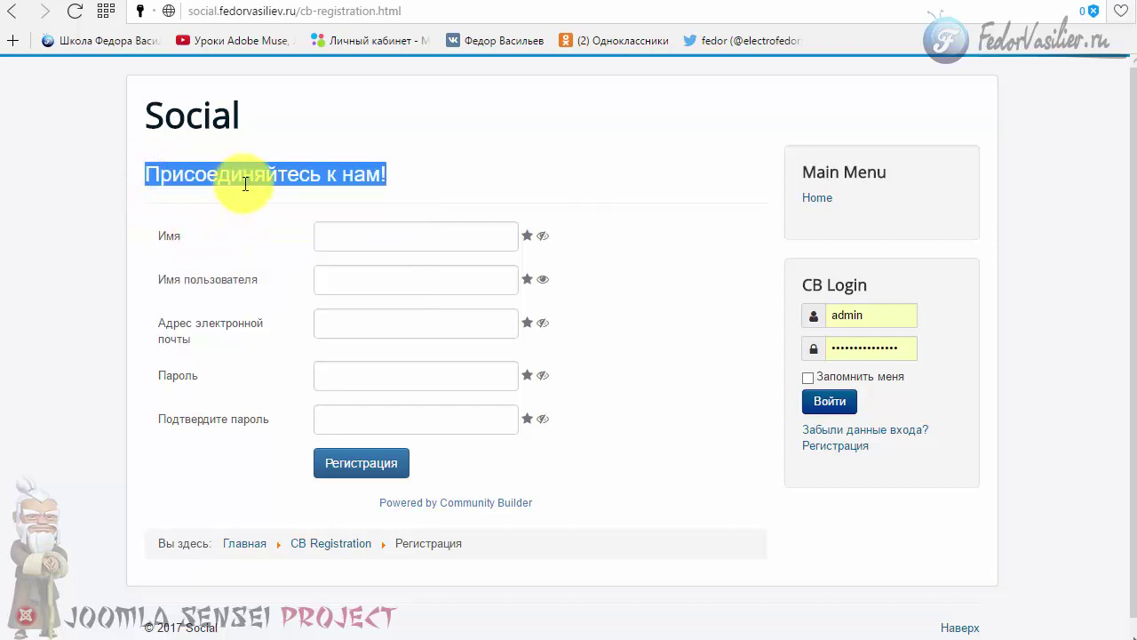
- Open the ru-RU language plugin from Community Builder's plugin manager and show its override settings ("Перезапись")
click(910, 1)
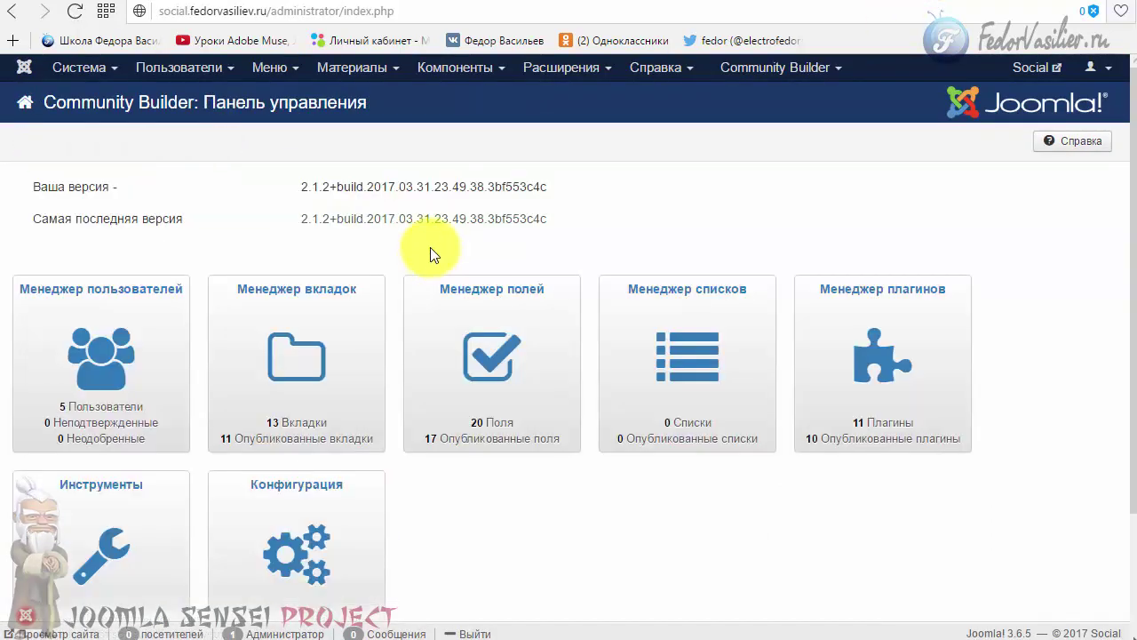
scroll(430, 247, down, 1)
scroll(430, 247, down, 1)
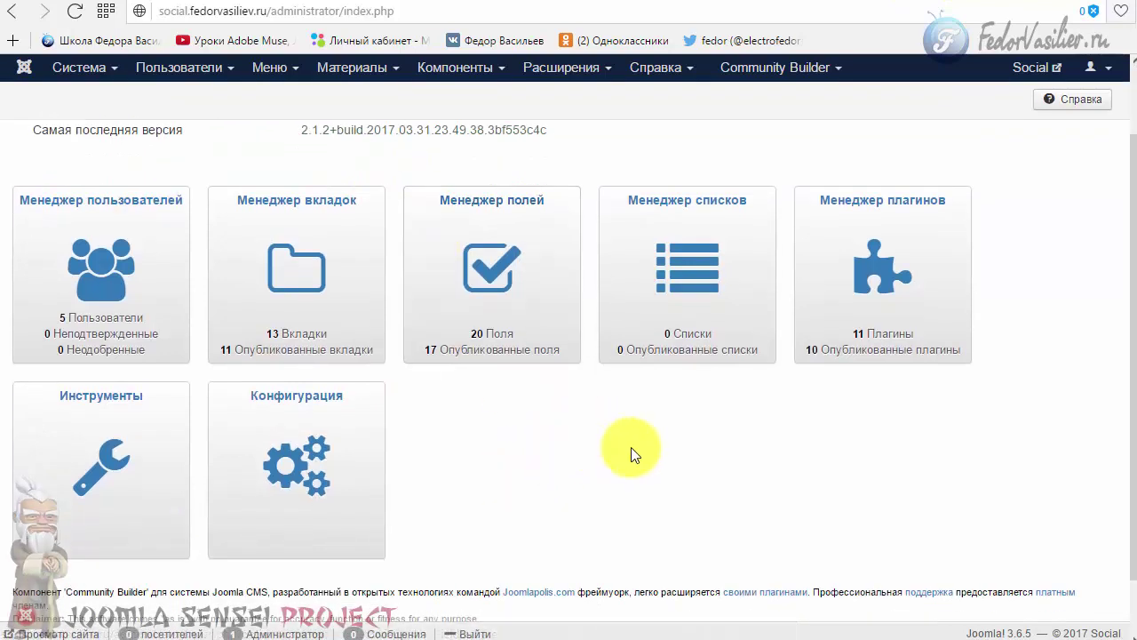
click(885, 284)
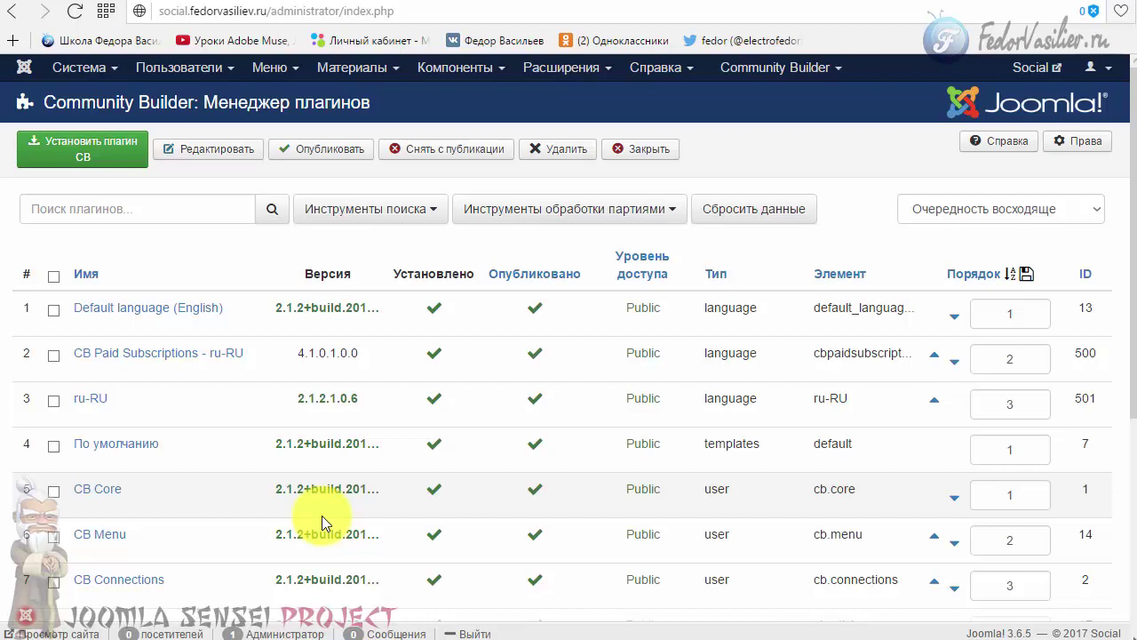
click(92, 400)
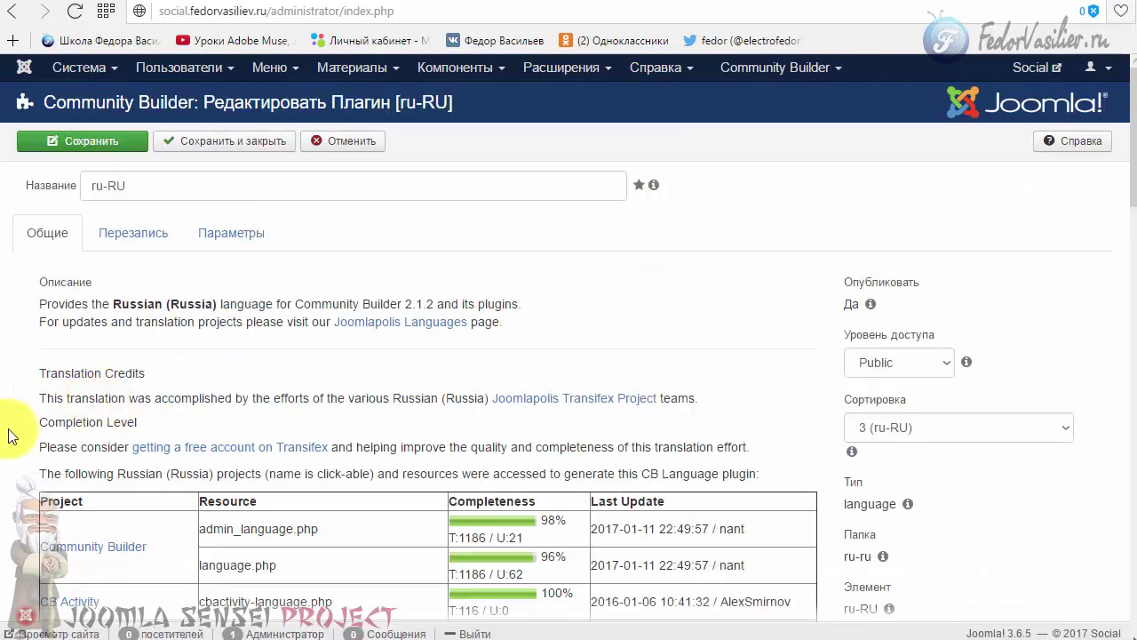
click(124, 240)
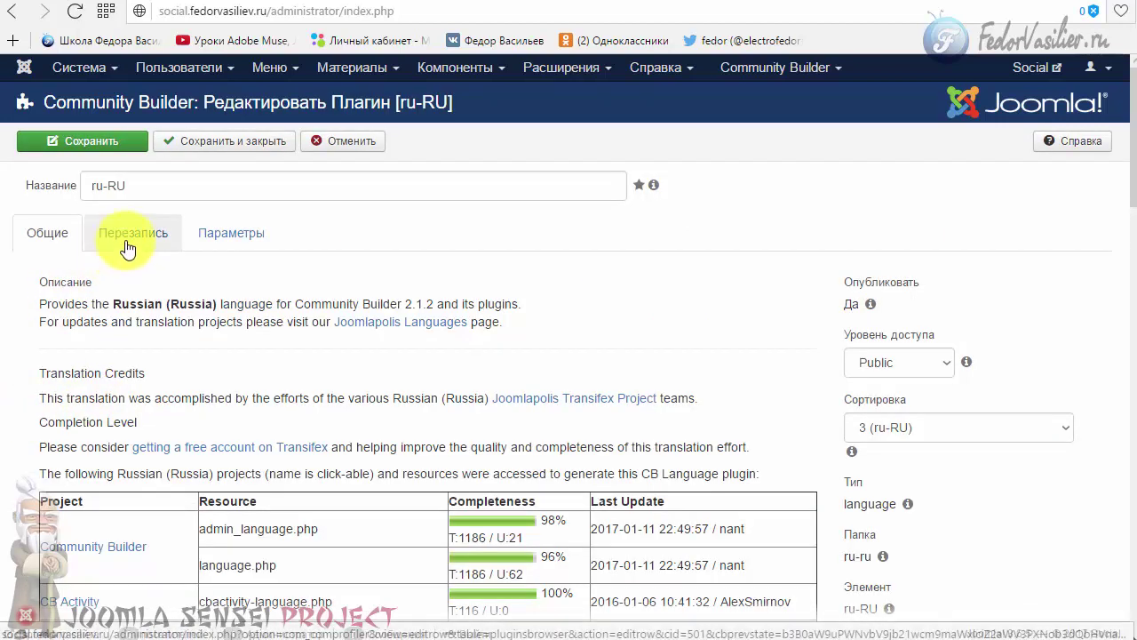
- Search the language keys for "Присоединяйтесь к нам!" and load the REGISTER_TITLE entry into the override row
scroll(74, 394, down, 1)
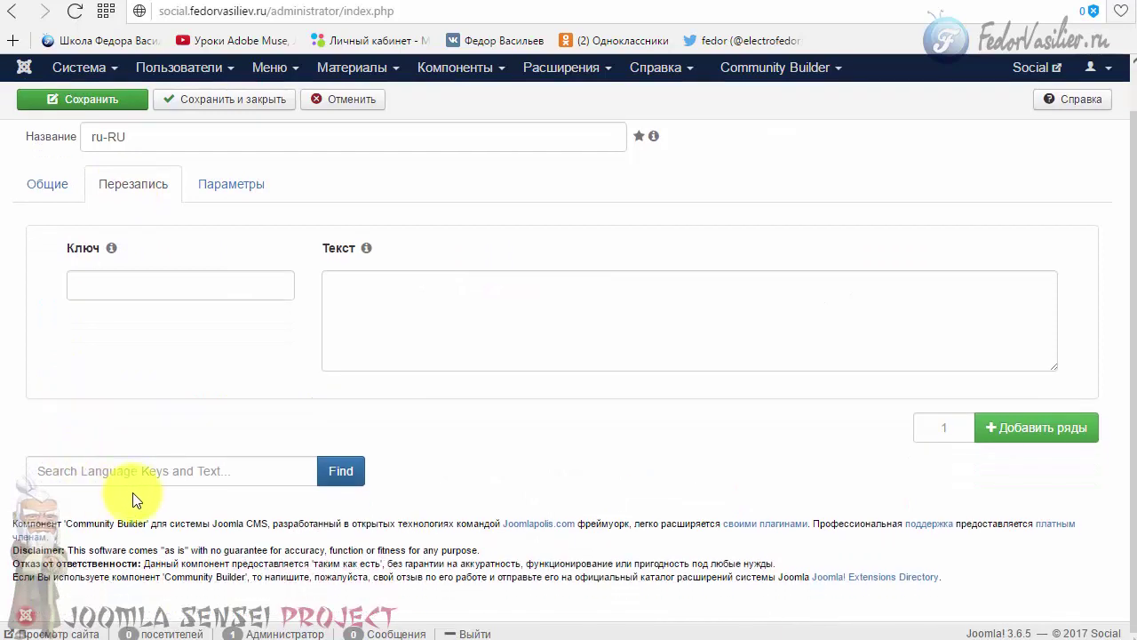
click(124, 471)
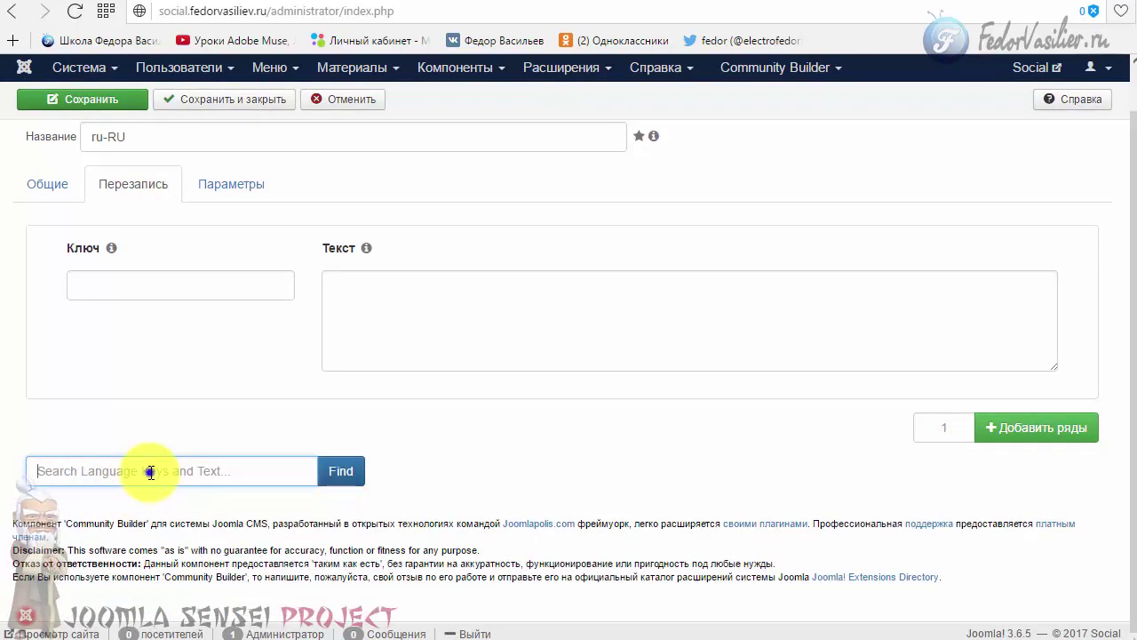
right_click(149, 471)
click(194, 573)
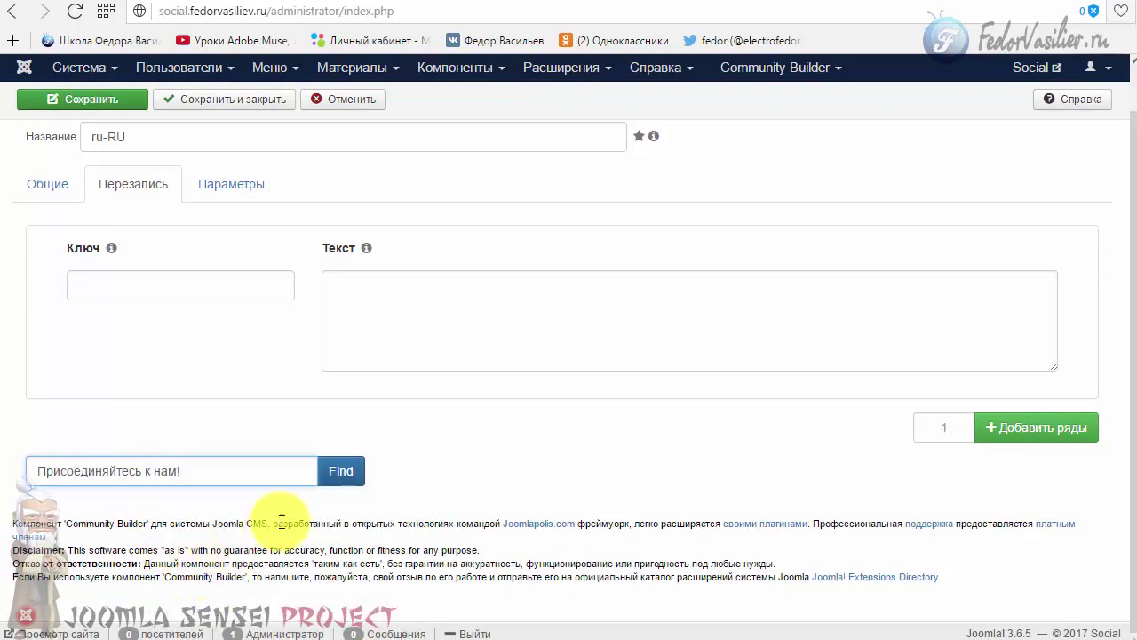
click(335, 478)
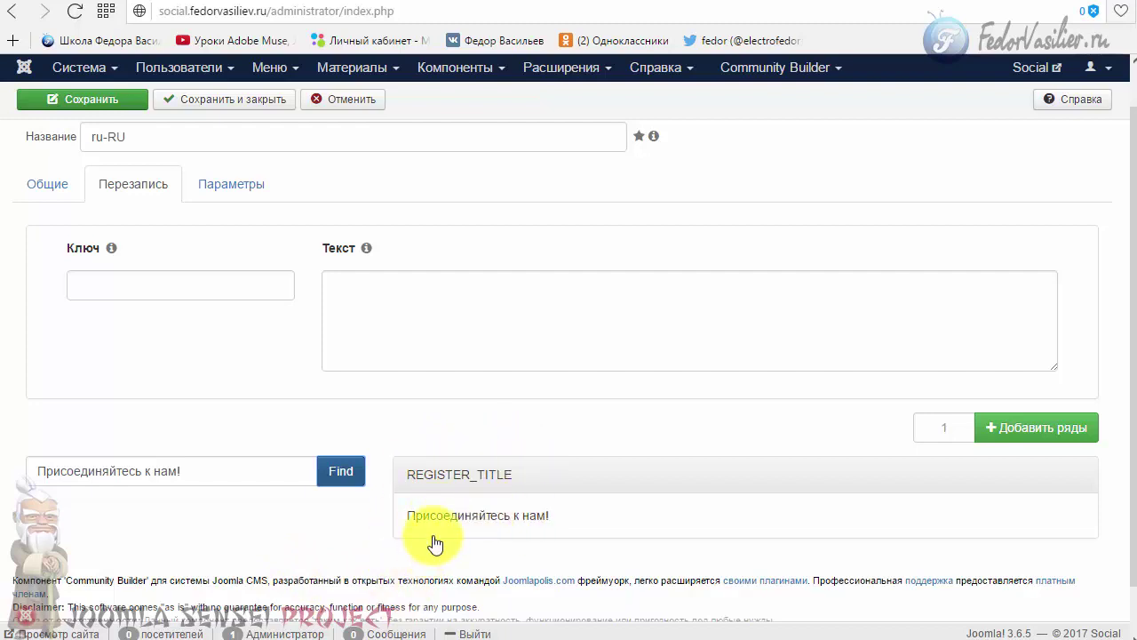
click(451, 519)
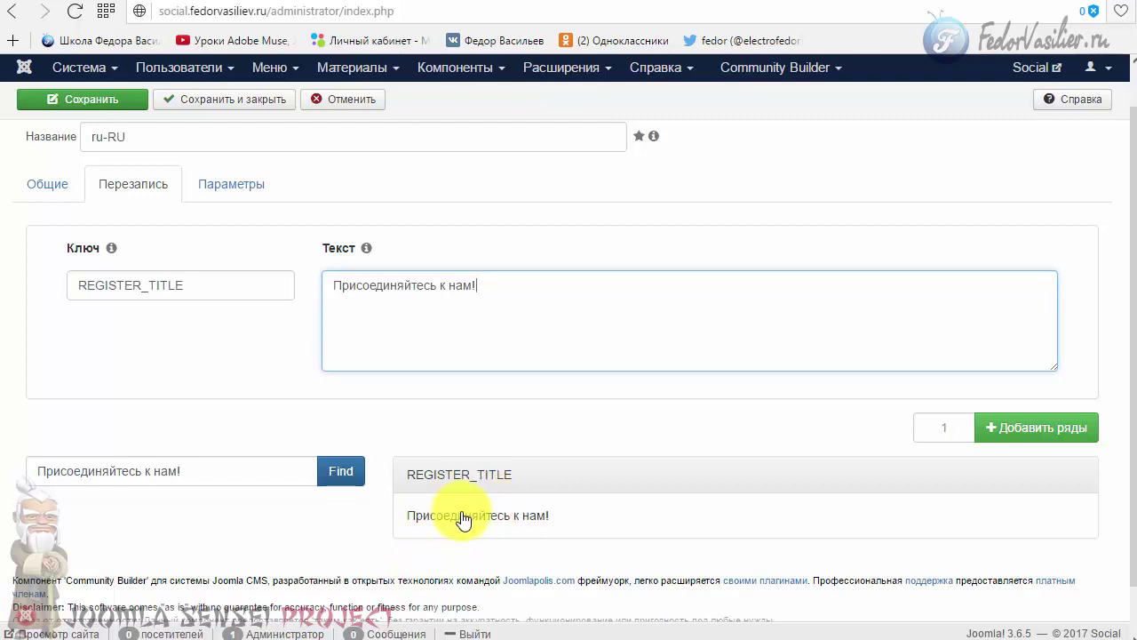
- Clear the override text for the REGISTER_TITLE key and save the ru-RU plugin
mouse_move(111, 249)
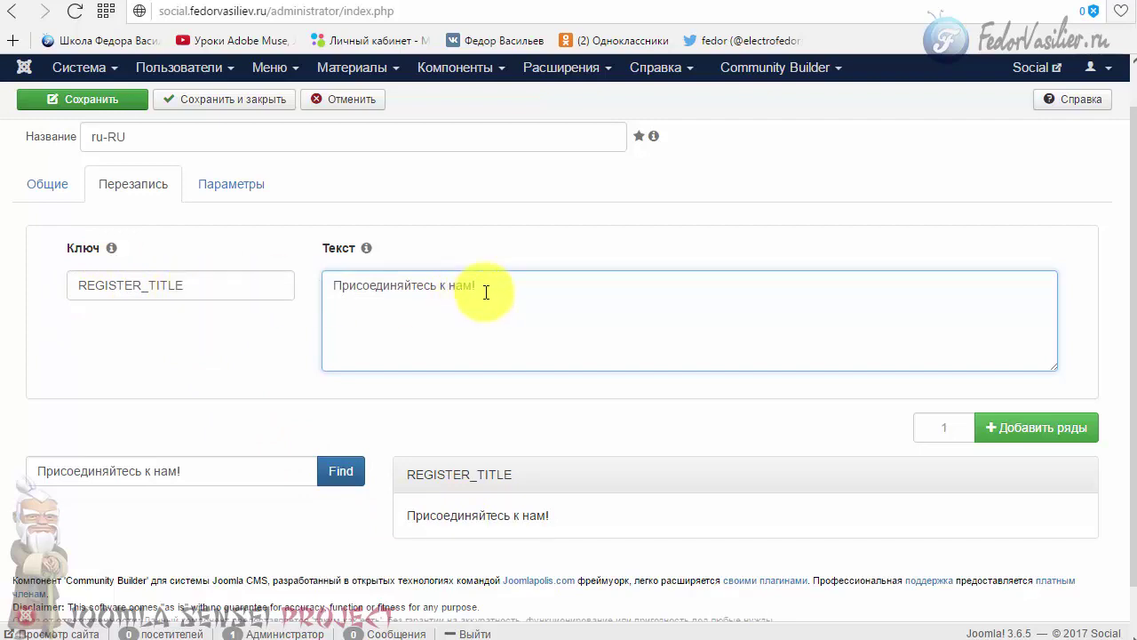
drag(484, 286, 320, 293)
drag(207, 286, 56, 279)
click(190, 353)
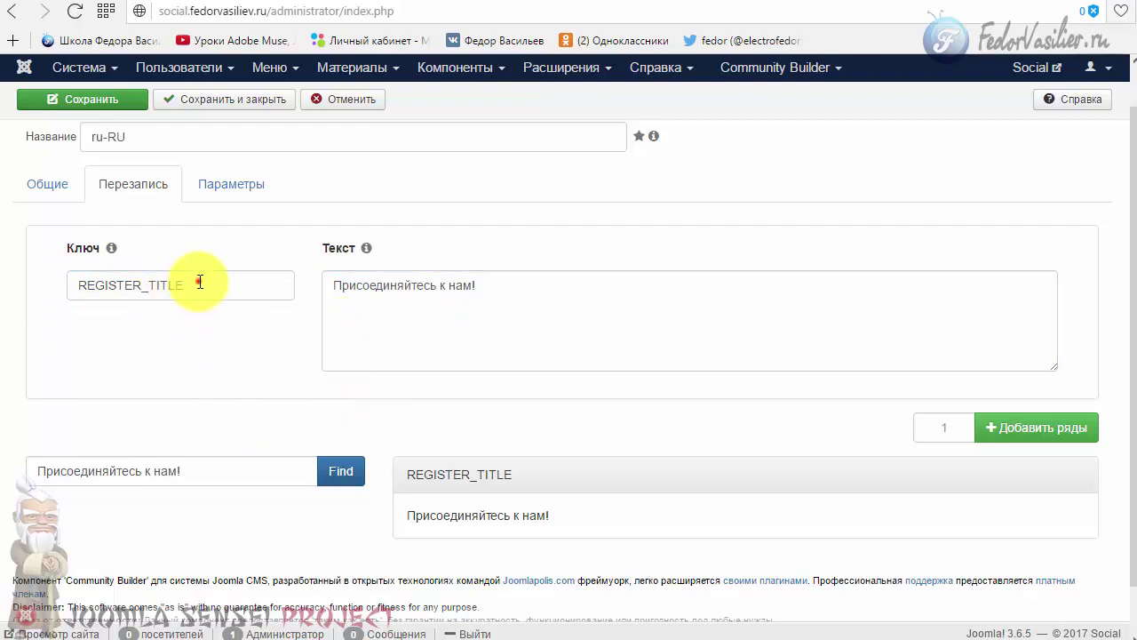
drag(200, 282, 56, 284)
click(401, 323)
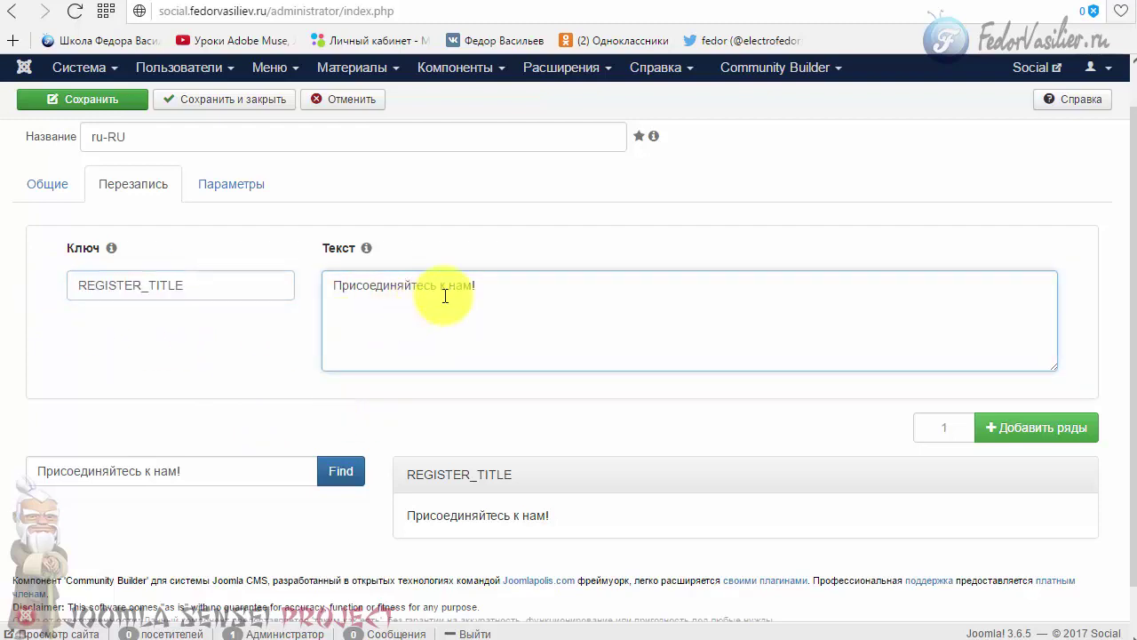
drag(485, 284, 299, 279)
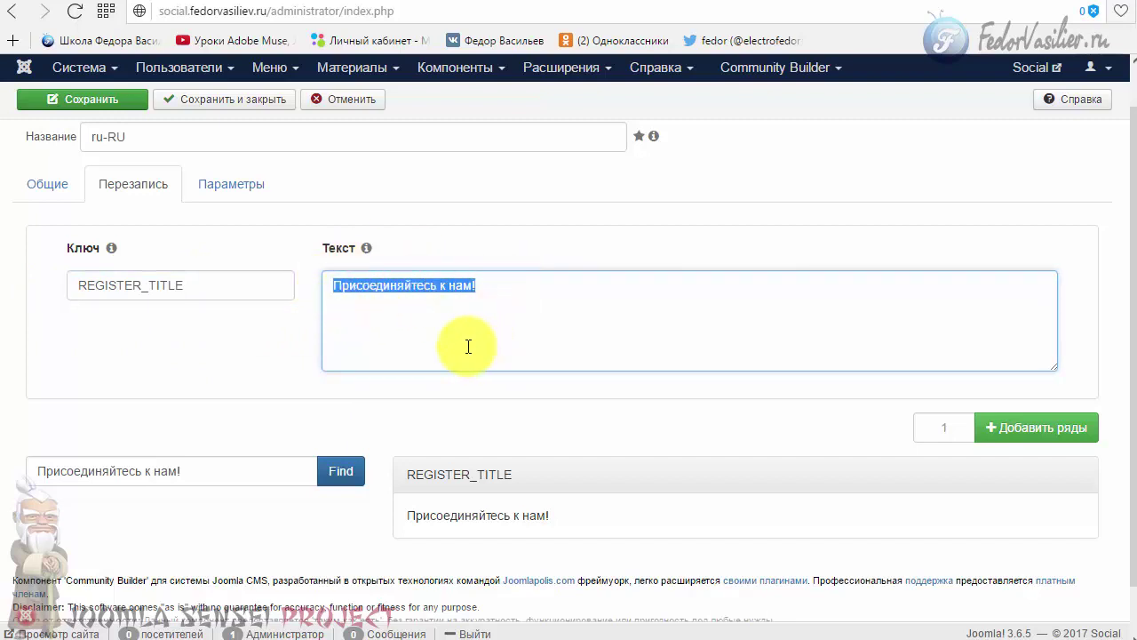
key(BackSpace)
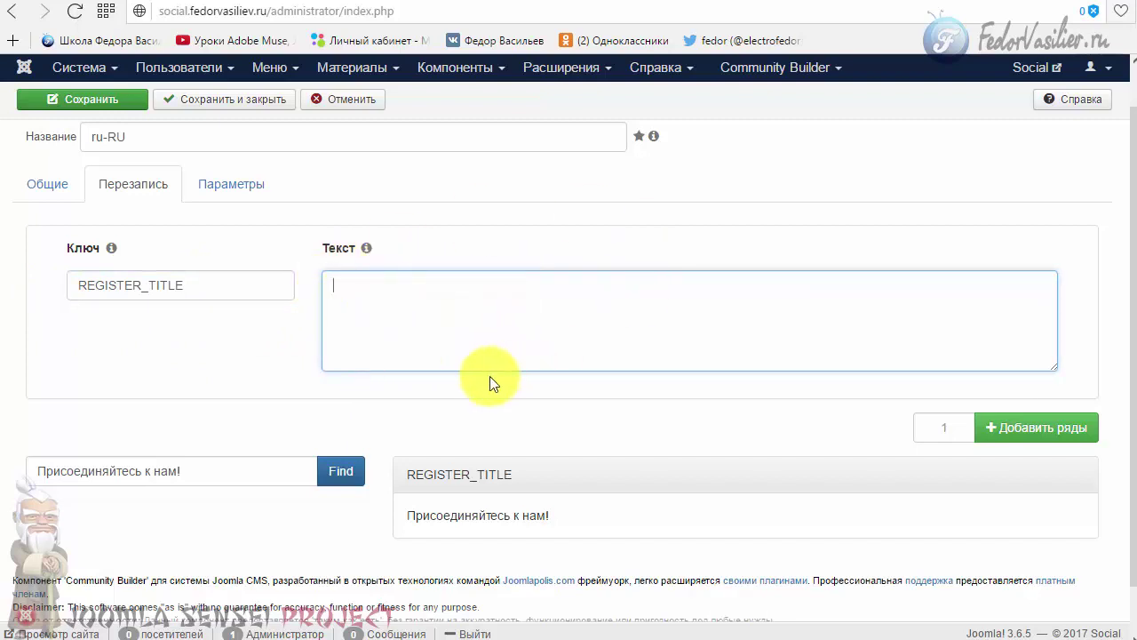
click(116, 99)
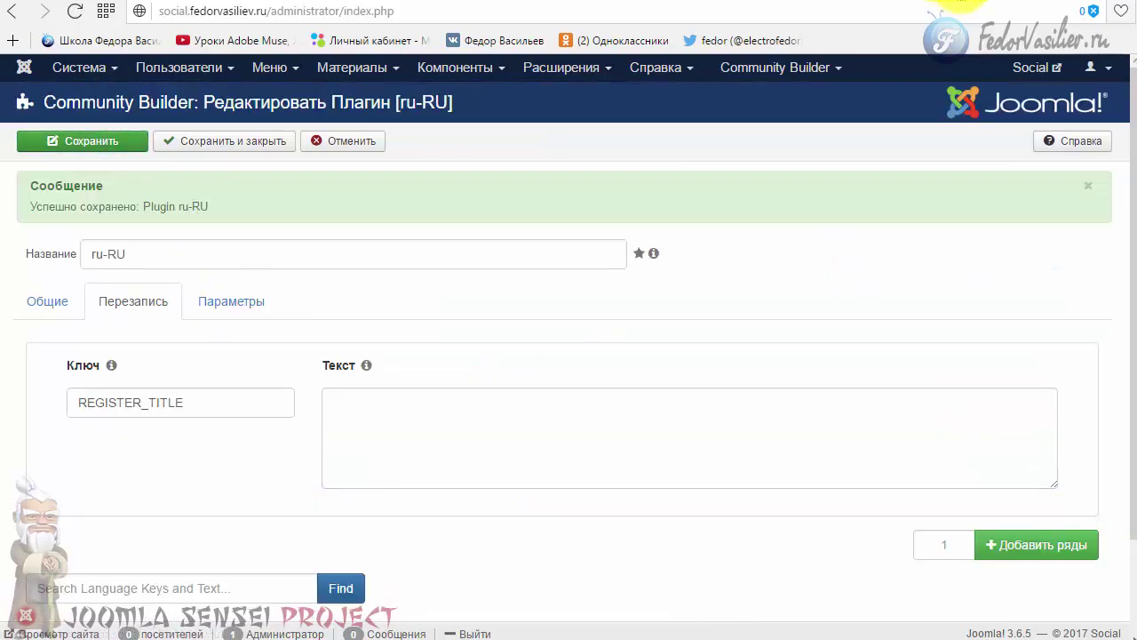
- Reload the live registration page to check its heading, and return to the ru-RU plugin settings
key(ctrl+Tab)
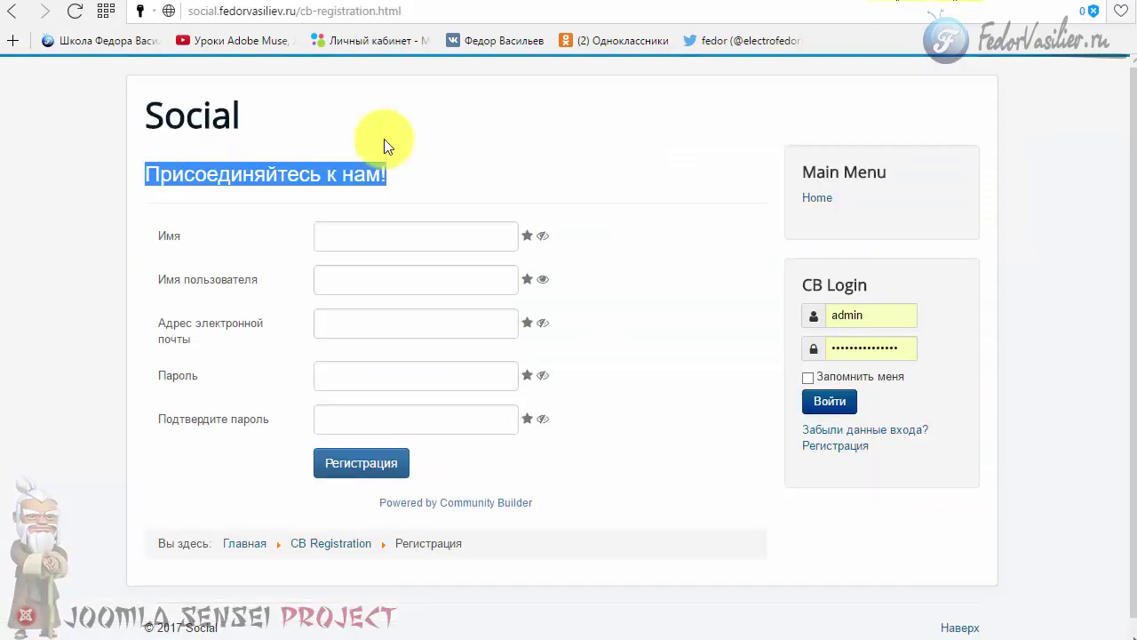
click(76, 12)
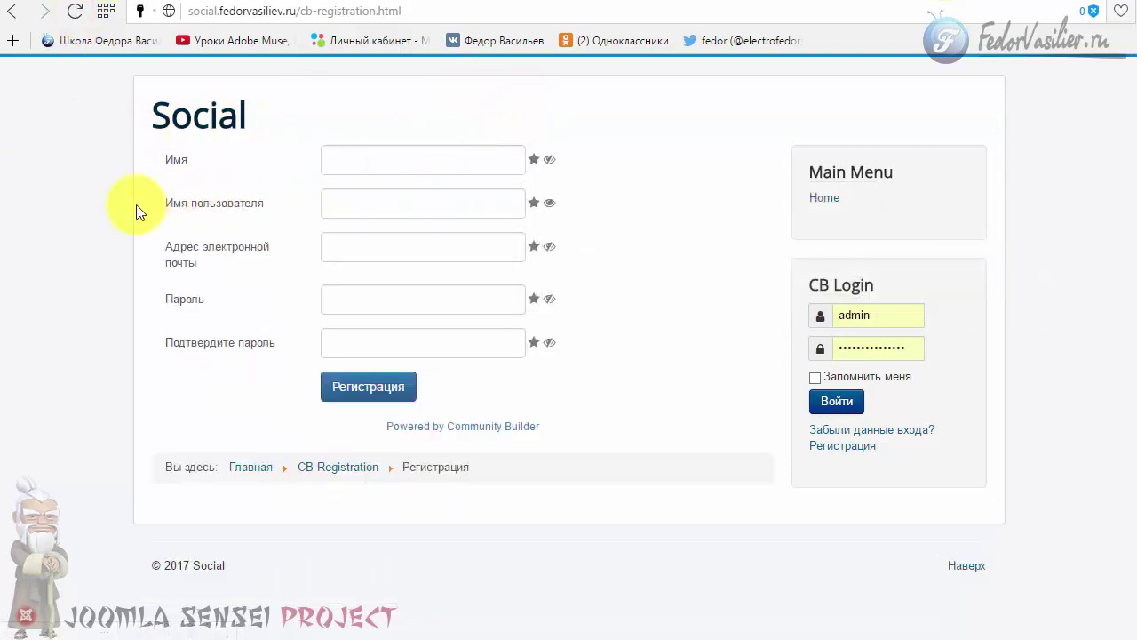
key(ctrl+Tab)
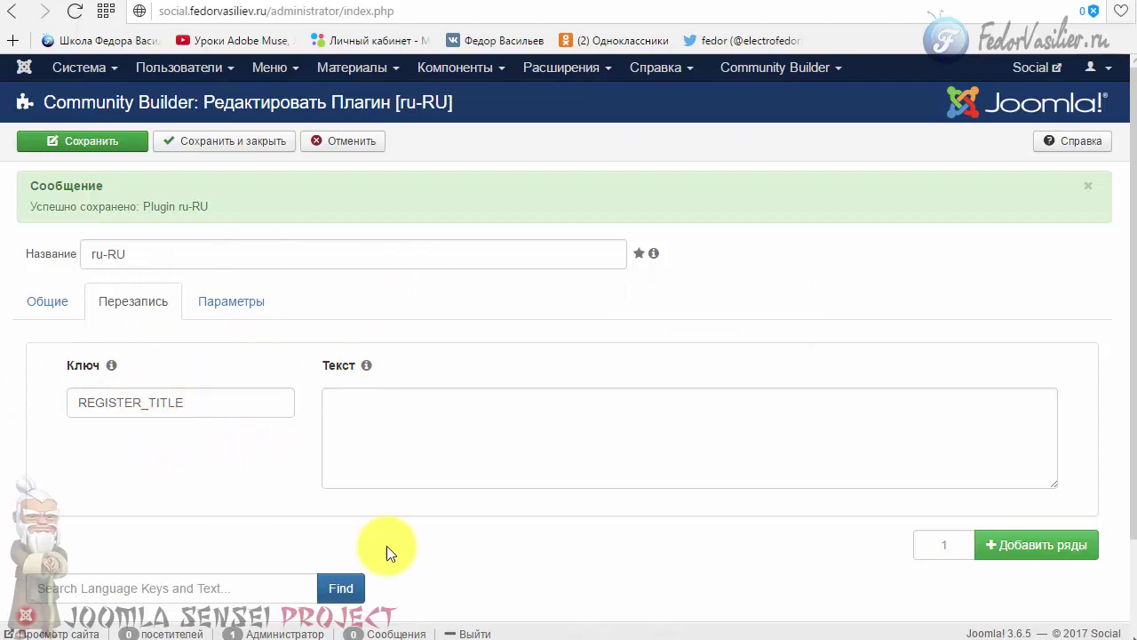
- Add a second override row below REGISTER_TITLE and start editing its key
scroll(916, 305, down, 2)
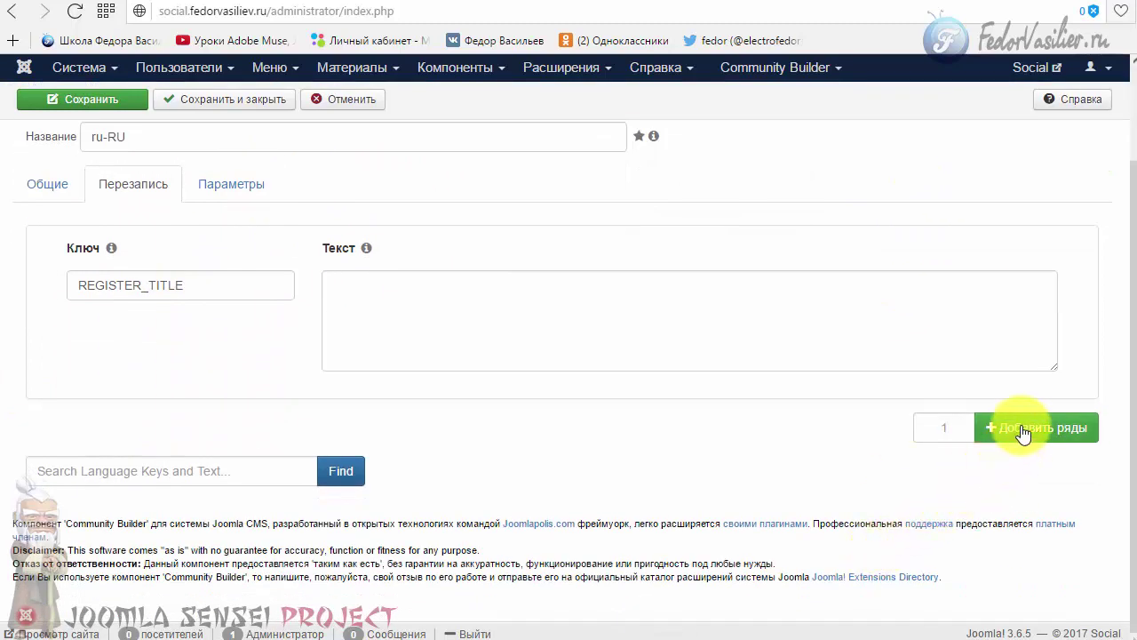
click(1021, 437)
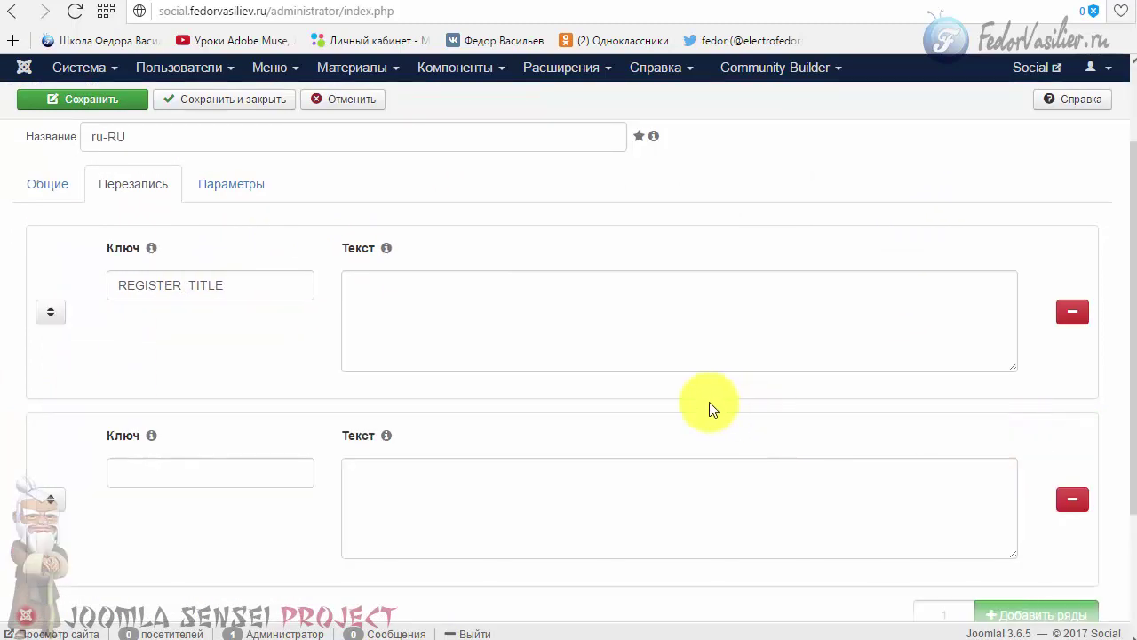
click(258, 472)
scroll(222, 427, down, 3)
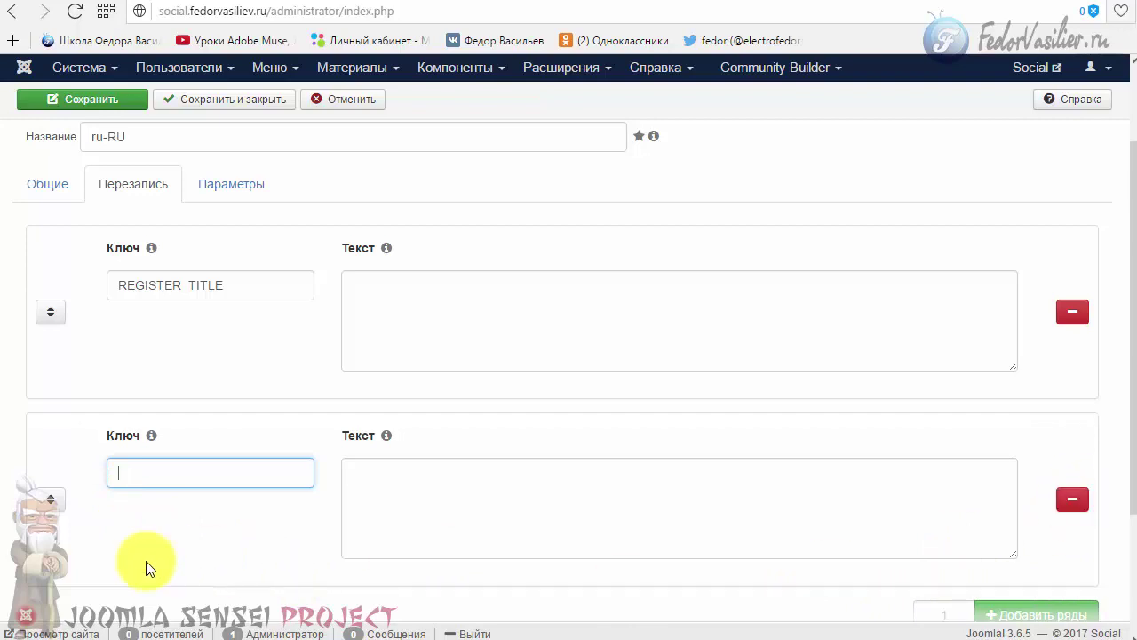
- Try reordering the two override rows with REGISTER_TITLE kept first, and remove the empty second row
drag(53, 499, 135, 293)
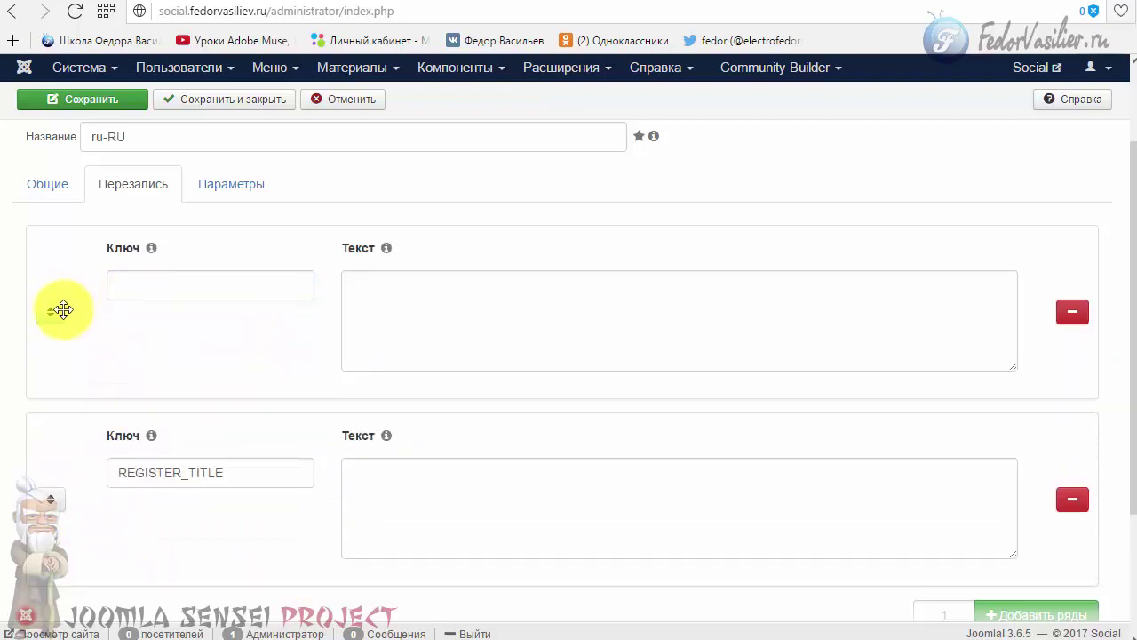
drag(56, 307, 71, 479)
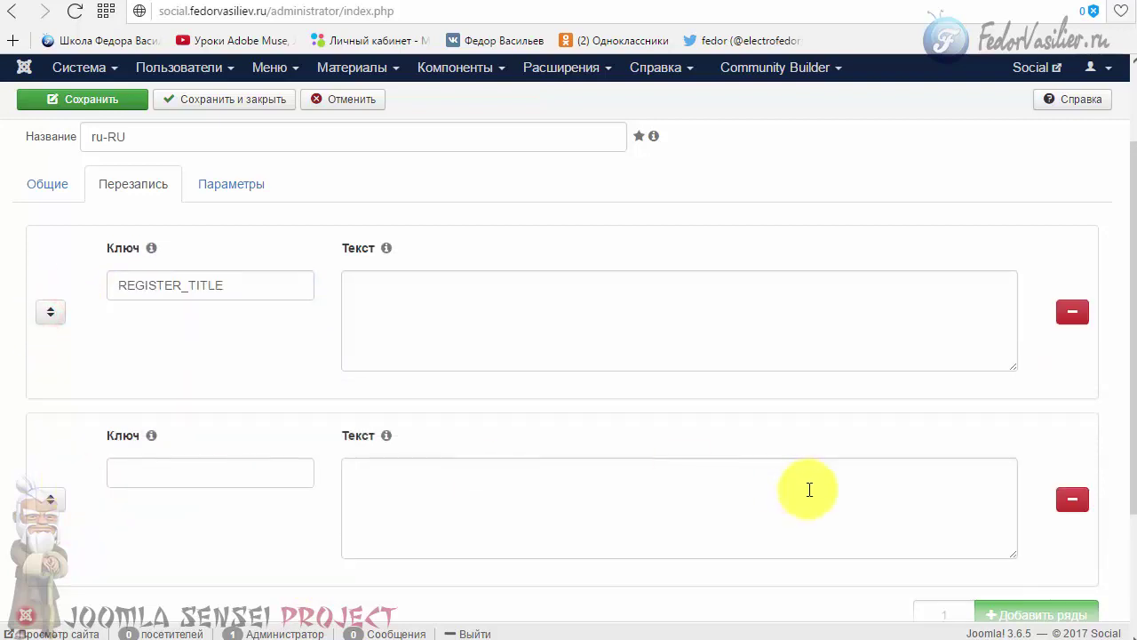
click(1069, 500)
click(535, 323)
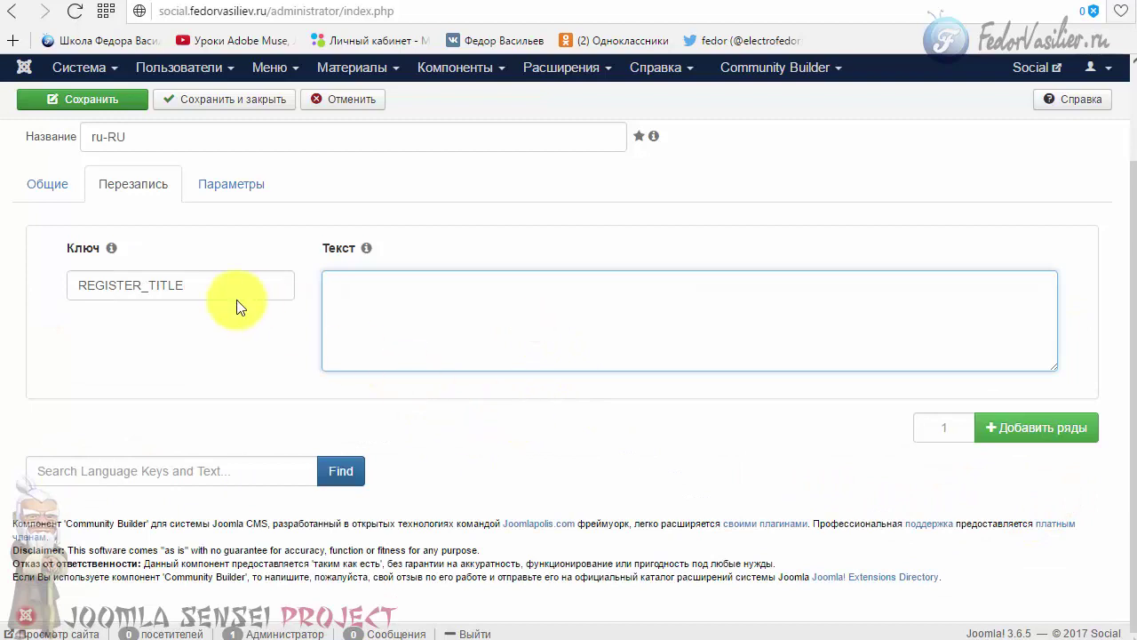
- Clear the REGISTER_TITLE key from the remaining override row and save the ru-RU plugin
drag(203, 284, 41, 285)
key(BackSpace)
scroll(199, 349, up, 3)
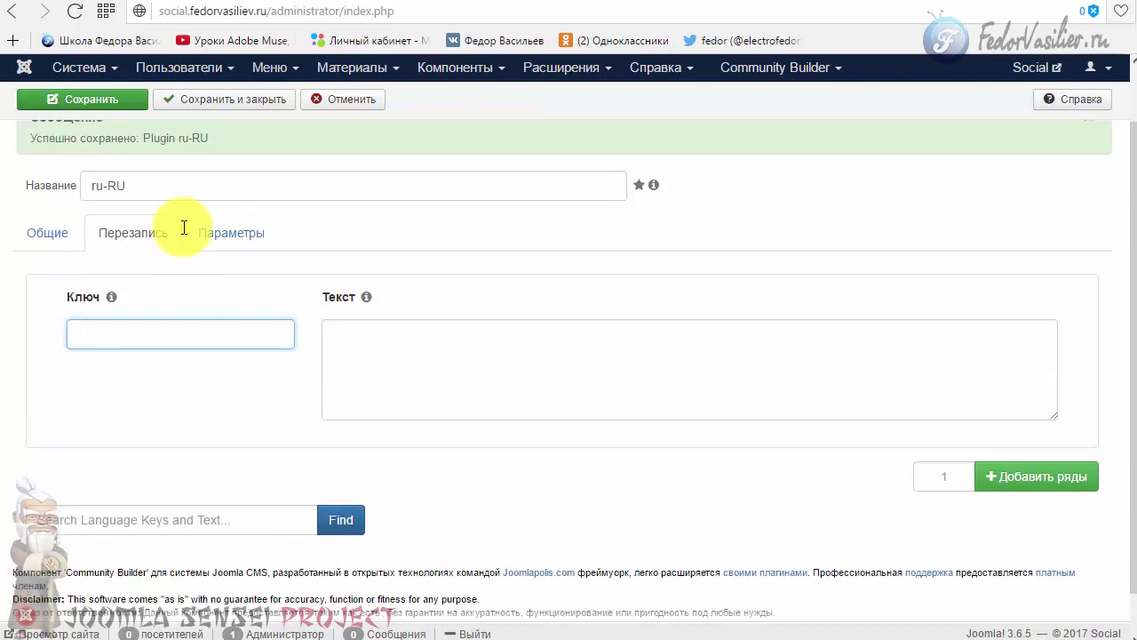
click(111, 140)
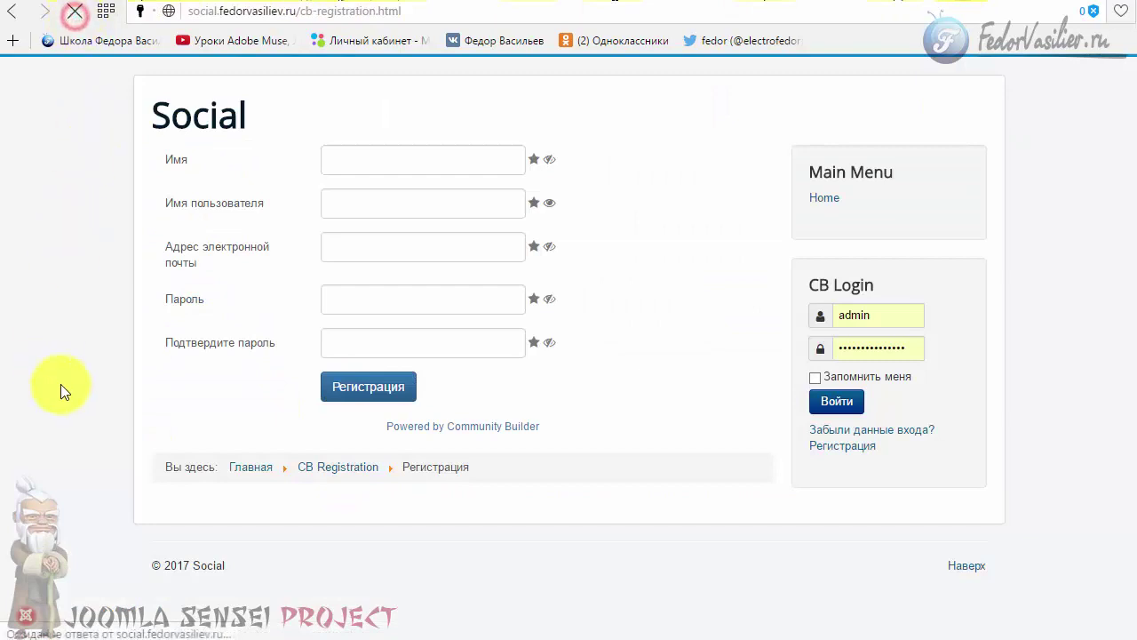
- Check the heading on the reloaded registration page and examine the required and visibility icons beside its fields
drag(216, 170, 436, 165)
click(533, 160)
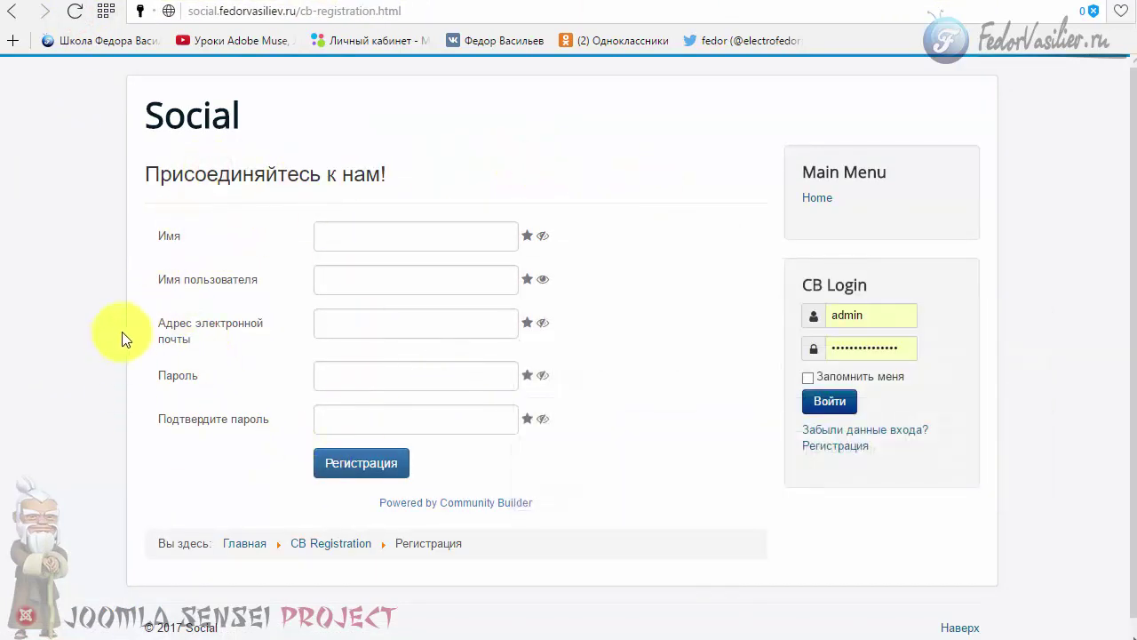
mouse_move(488, 233)
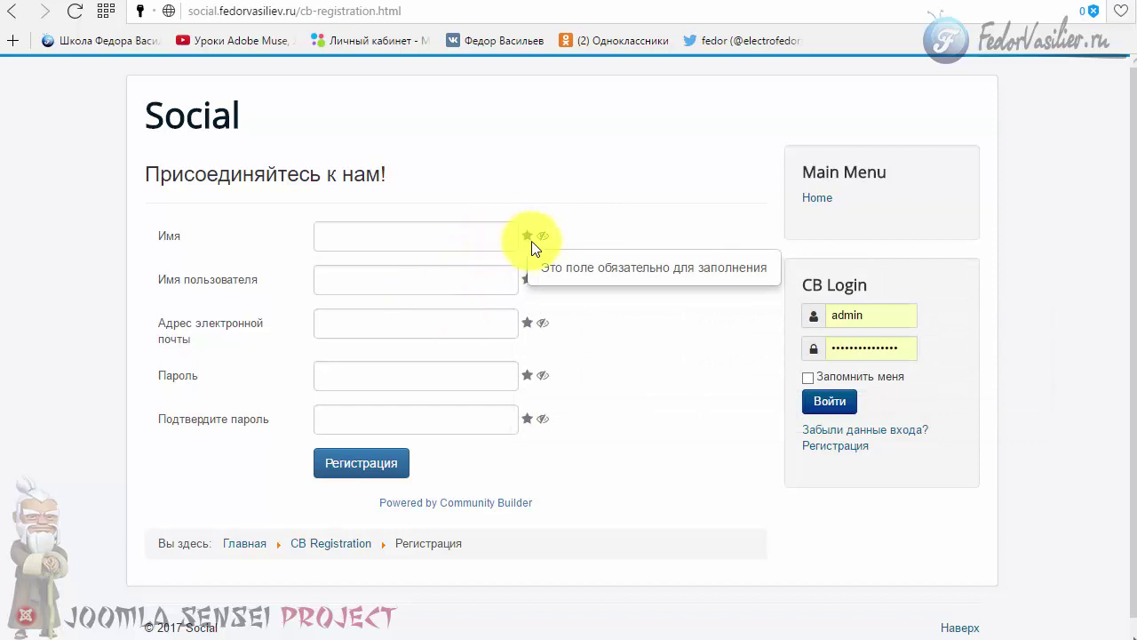
mouse_move(540, 239)
mouse_move(530, 417)
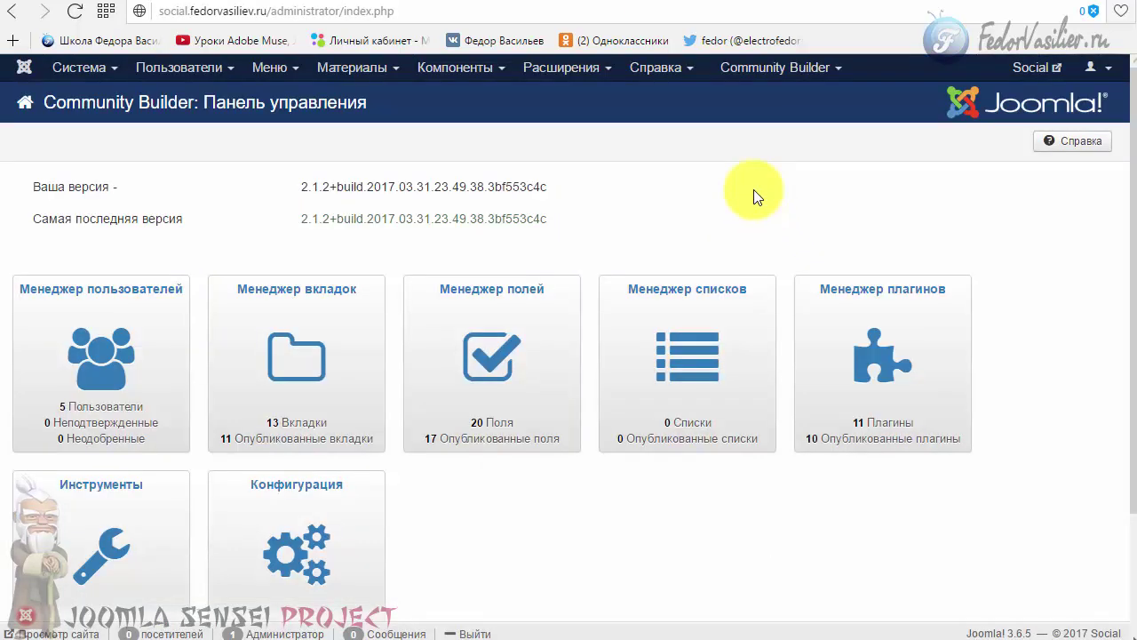
- In the Community Builder registration configuration, set "Пояснение иконок веб-формы регистрации" to "Верх и низ" and save
scroll(532, 399, down, 3)
click(289, 398)
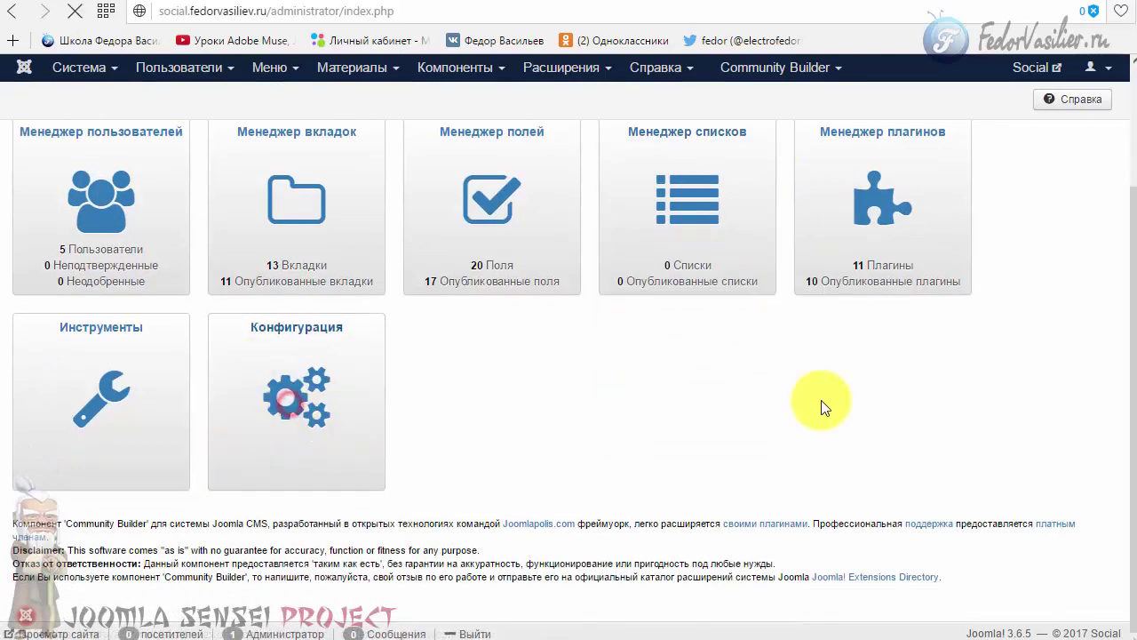
click(128, 286)
scroll(858, 223, down, 5)
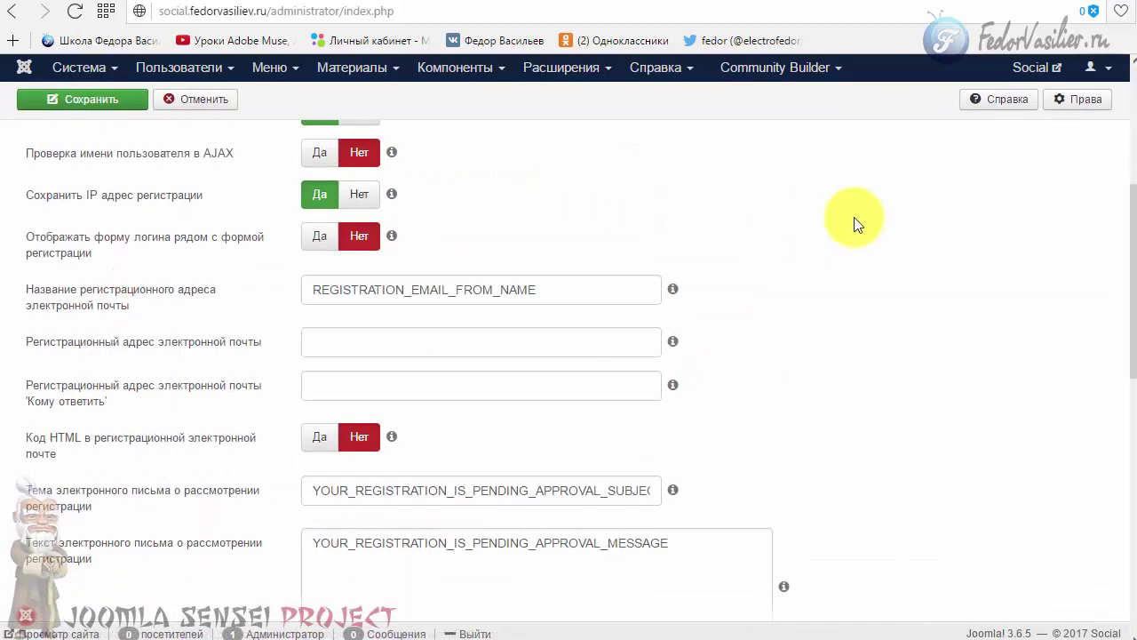
scroll(858, 223, down, 6)
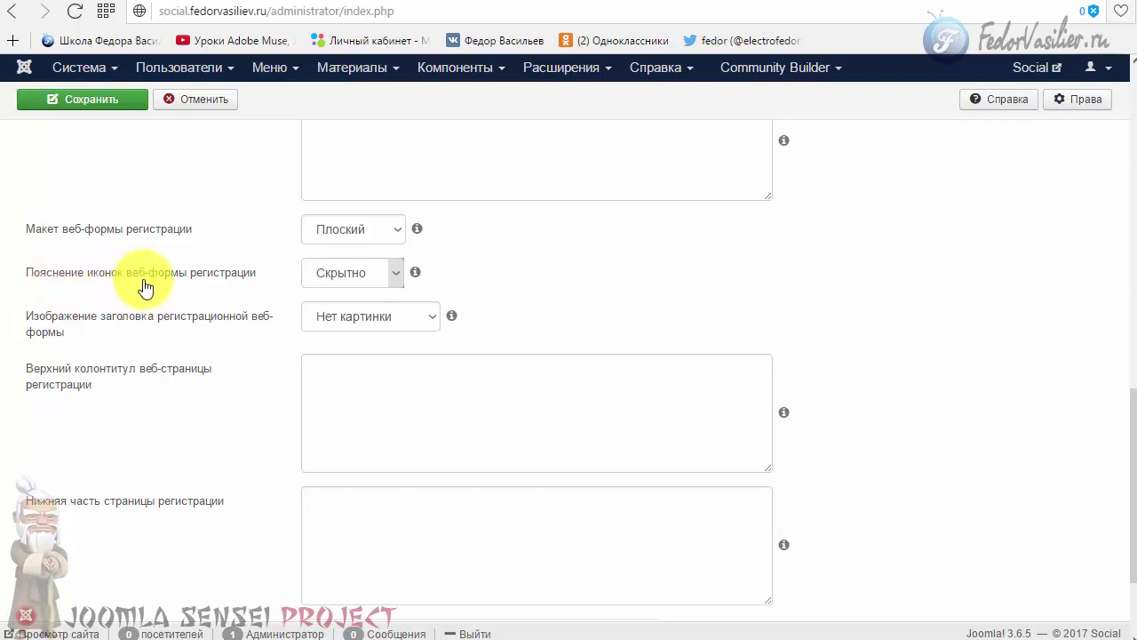
click(399, 281)
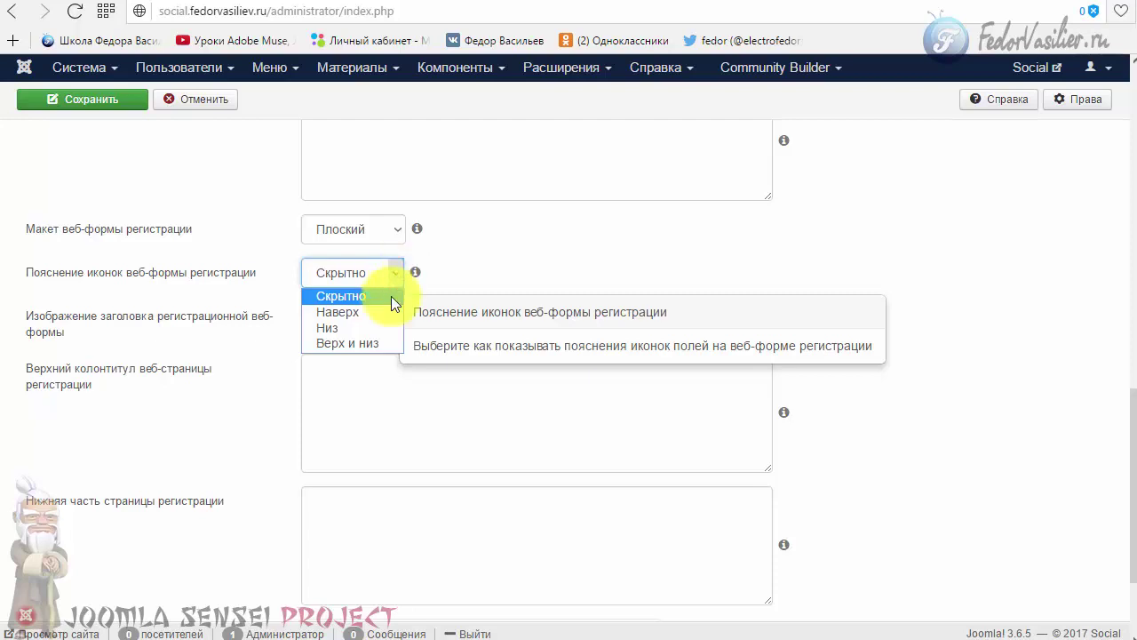
click(365, 345)
click(106, 99)
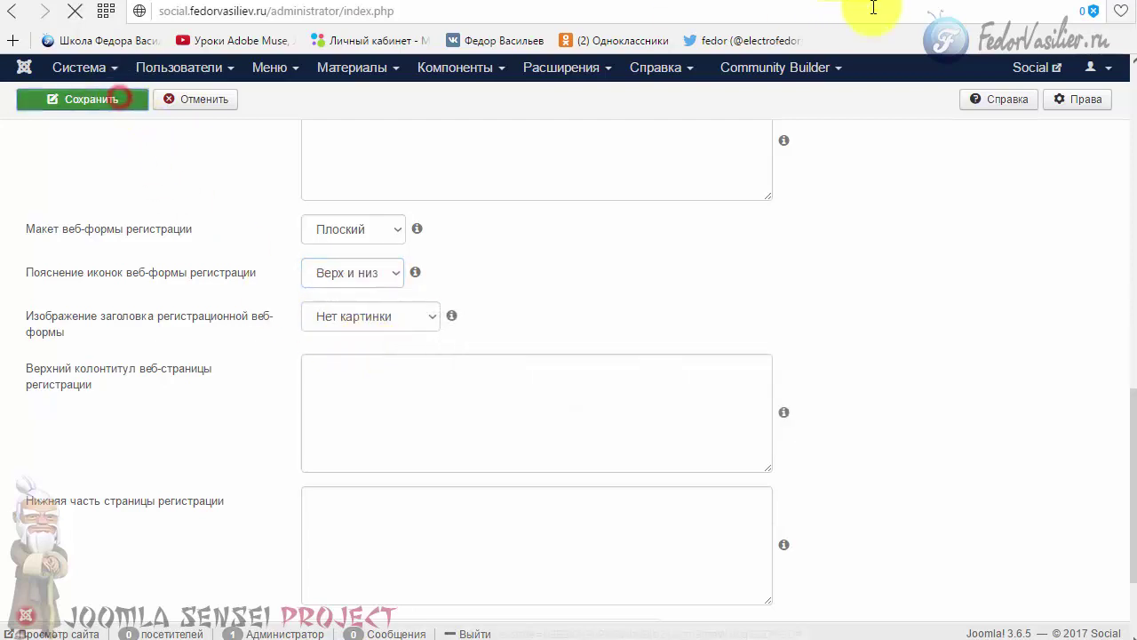
- Examine the icon explanations above and below the form on the live registration page
click(959, 1)
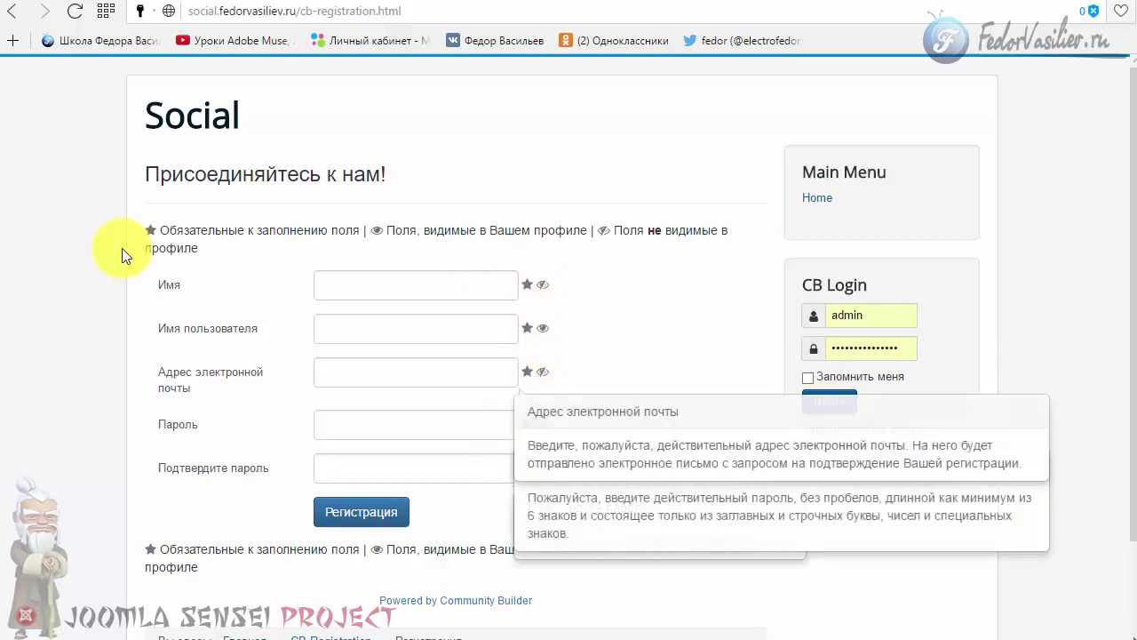
triple_click(203, 242)
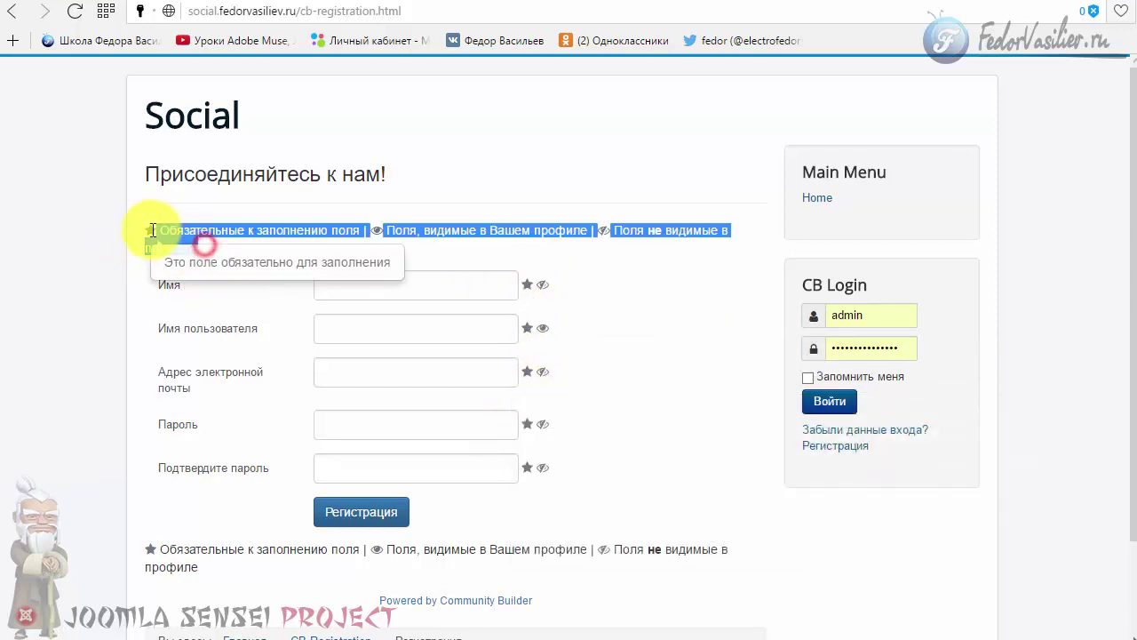
click(233, 256)
scroll(234, 254, down, 1)
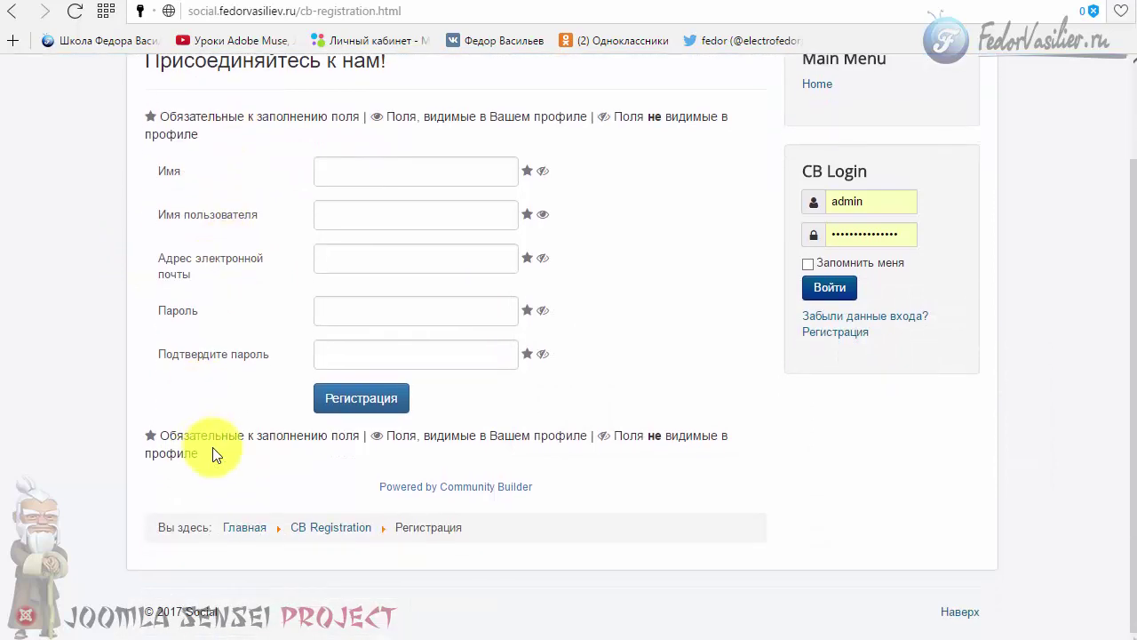
drag(216, 453, 167, 436)
click(655, 471)
scroll(533, 355, up, 1)
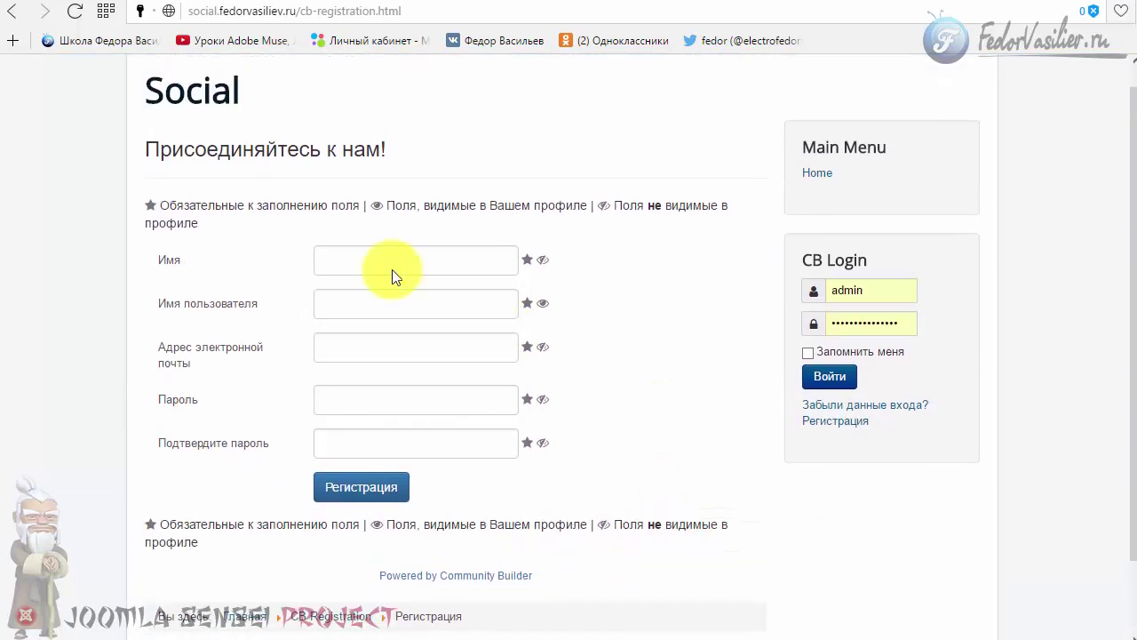
mouse_move(597, 206)
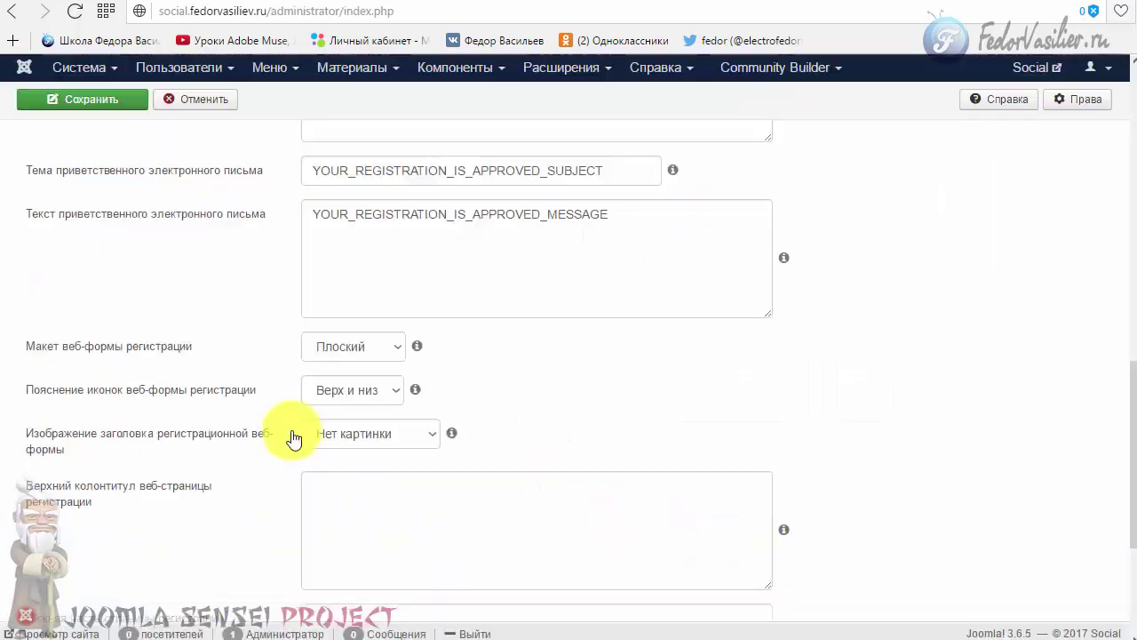
- Set "Пояснение иконок веб-формы регистрации" to "Скрытно" in the registration configuration and save
click(353, 391)
click(338, 413)
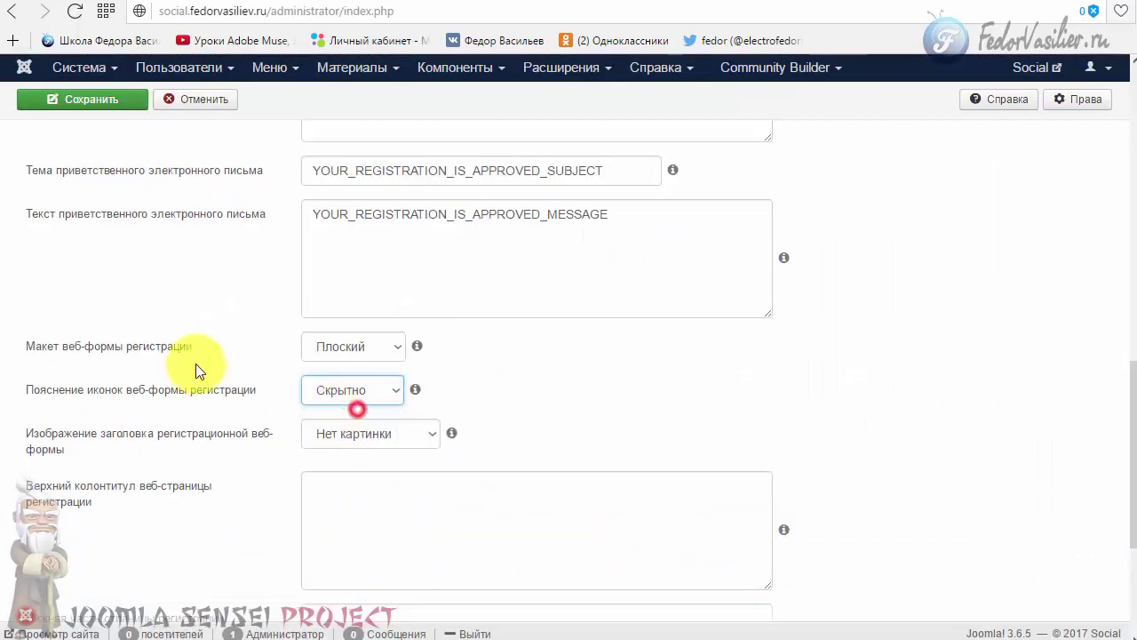
click(103, 112)
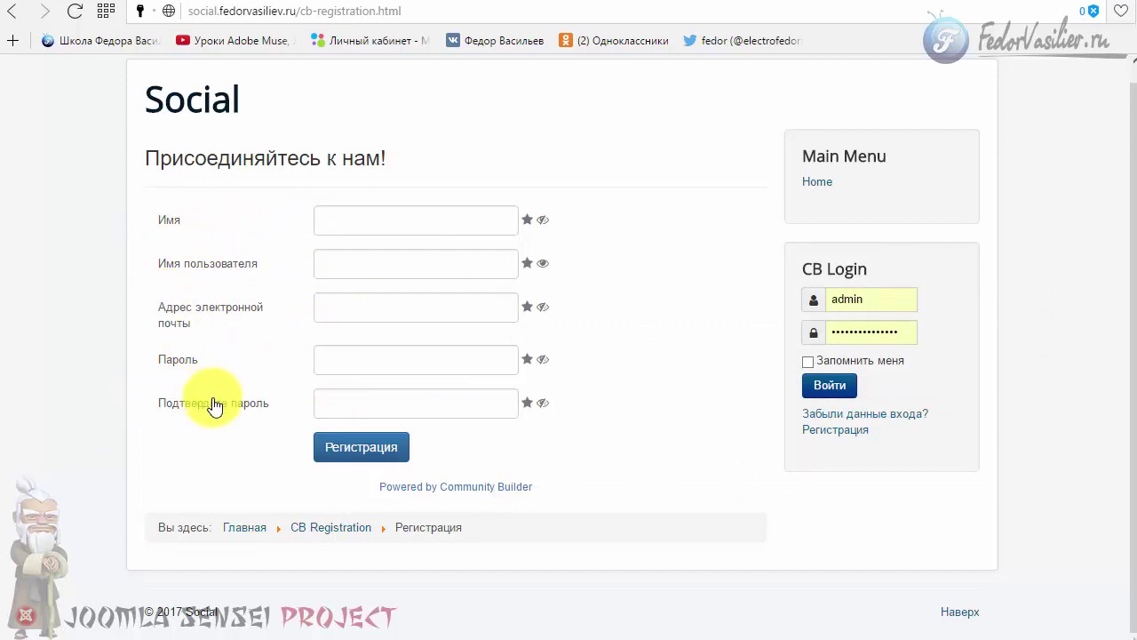
- Examine the hints and required-field validation of the "Имя" field and its neighbours on the registration page
click(327, 211)
click(241, 214)
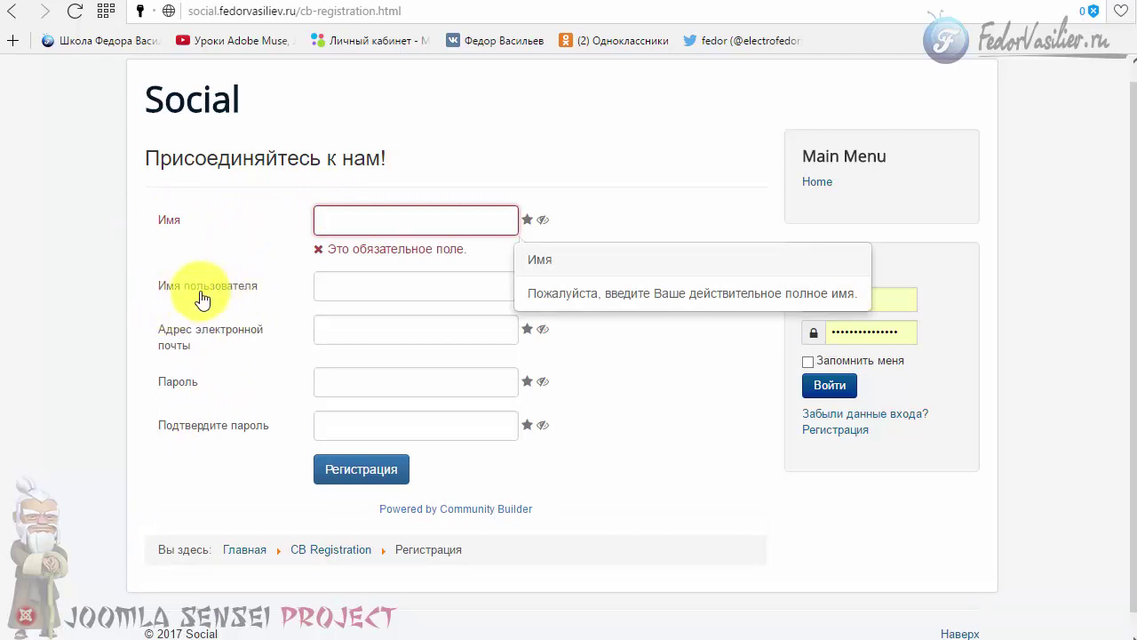
mouse_move(324, 284)
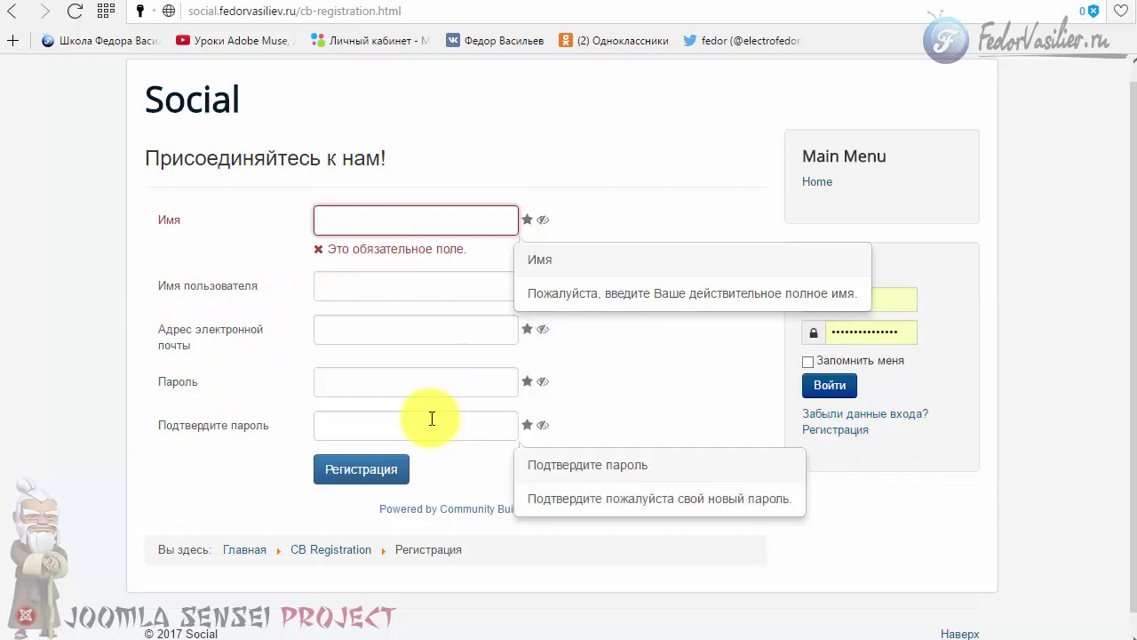
click(620, 193)
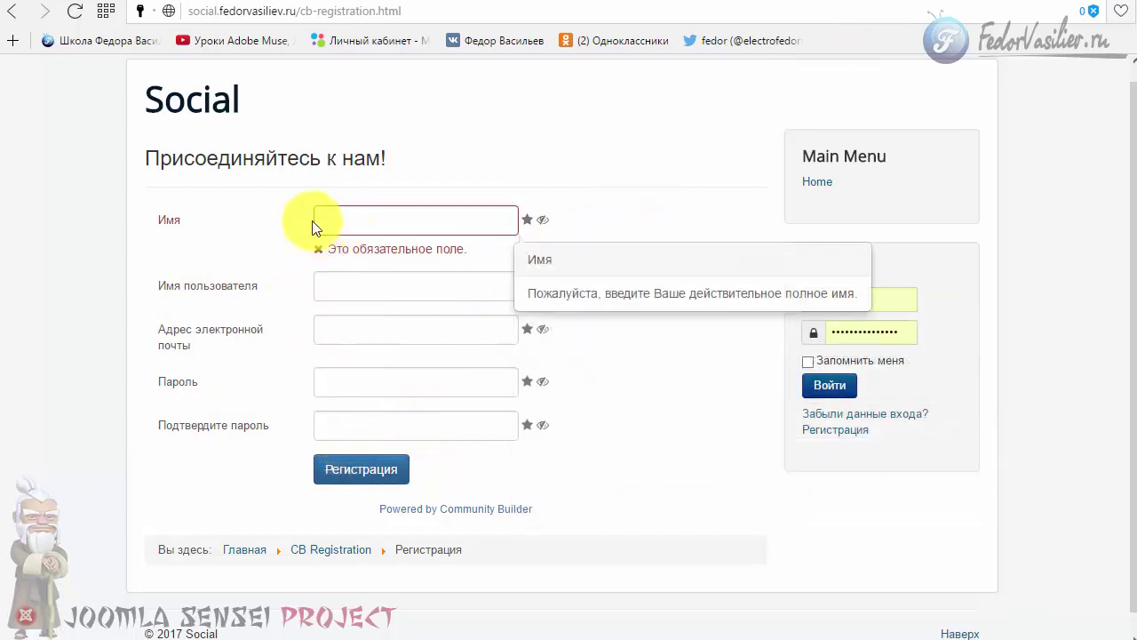
- Leave the Community Builder configuration and open the field manager ("Менеджер полей")
click(862, 8)
click(207, 145)
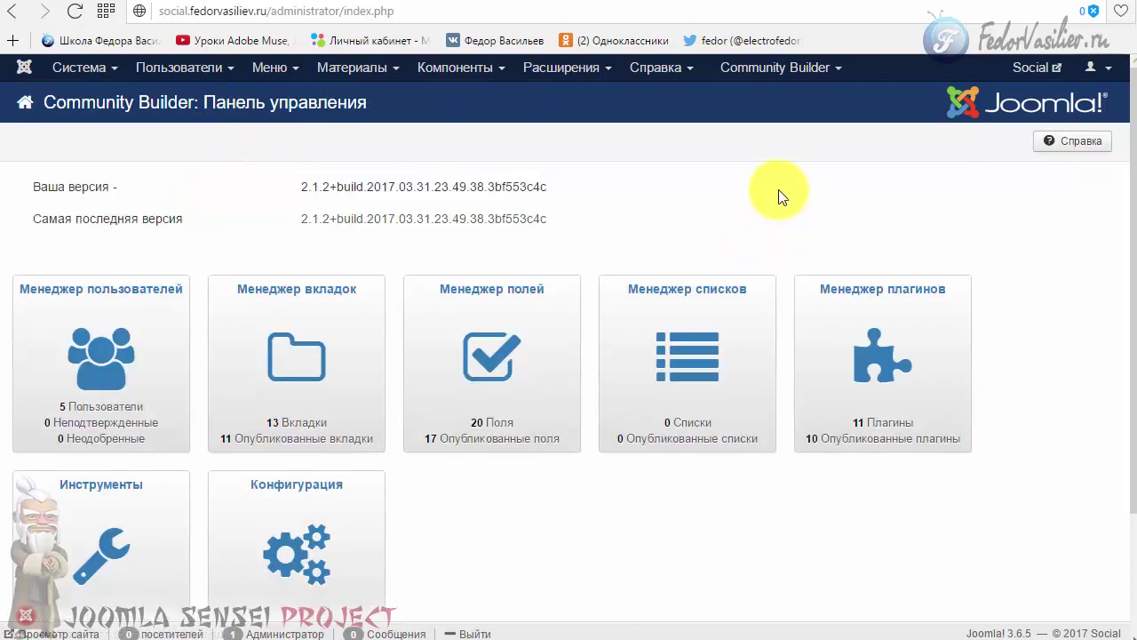
click(488, 344)
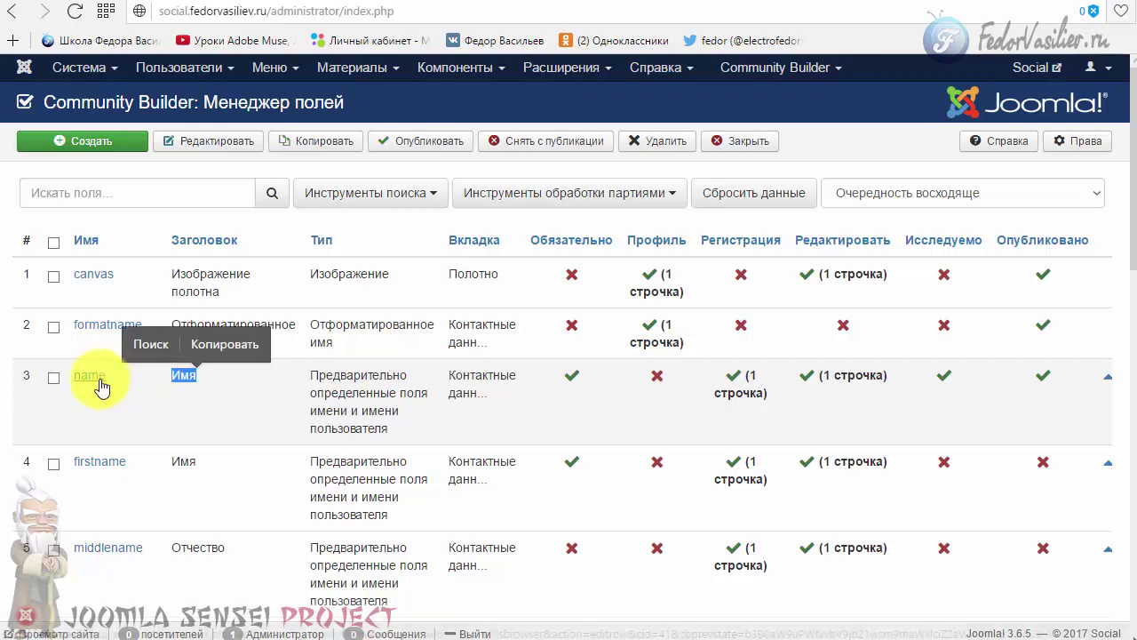
- Try to unpublish the "name" field, and open it to examine its general settings and parameters
click(1043, 376)
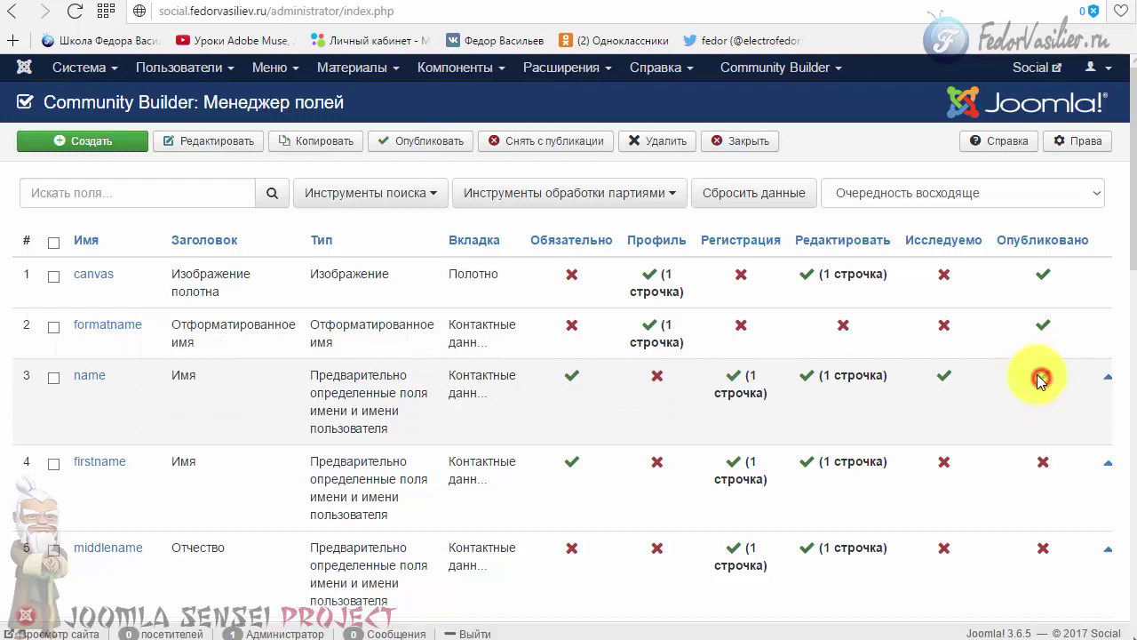
click(77, 384)
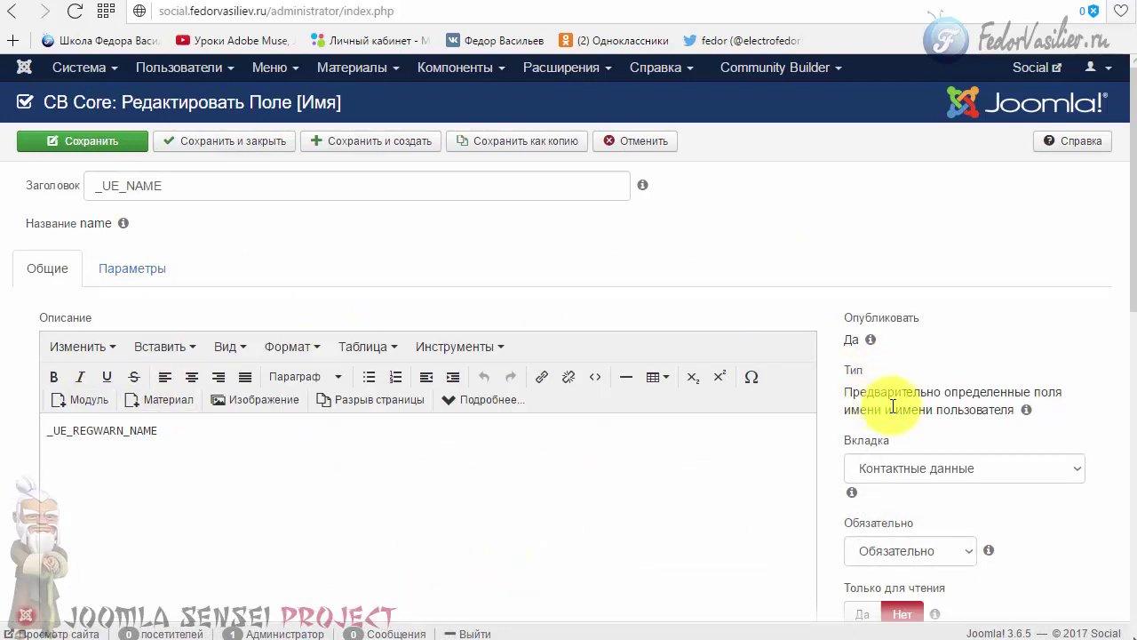
mouse_move(1026, 412)
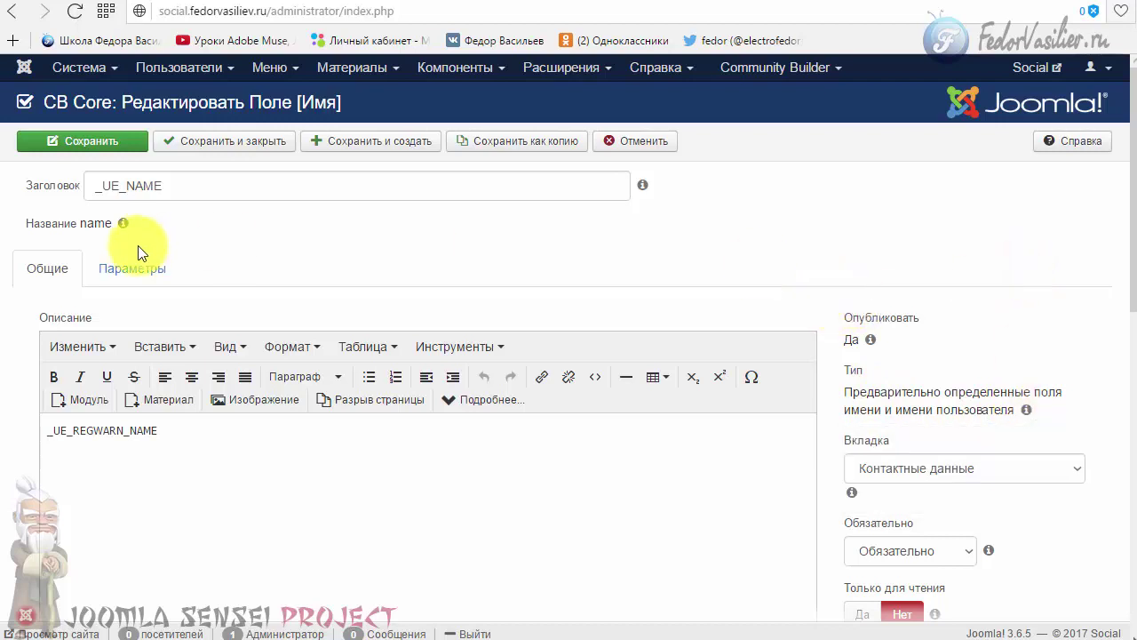
click(129, 266)
click(42, 271)
scroll(435, 240, down, 2)
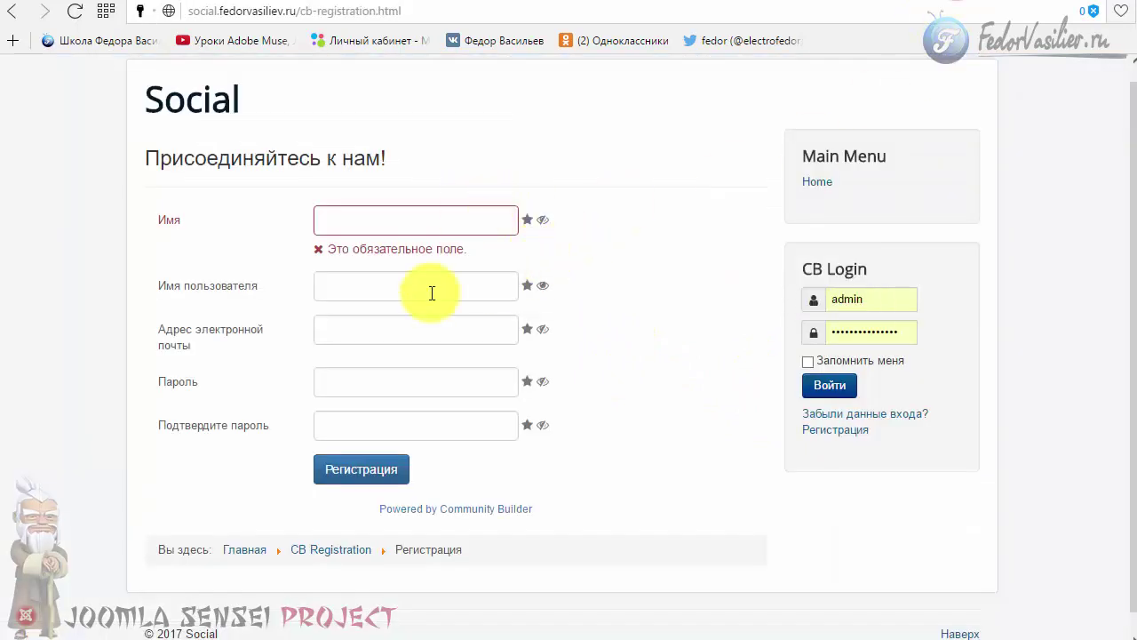
- Check the required-field validation of the username and e-mail fields on the registration page, and return to the "name" field's settings
mouse_move(373, 282)
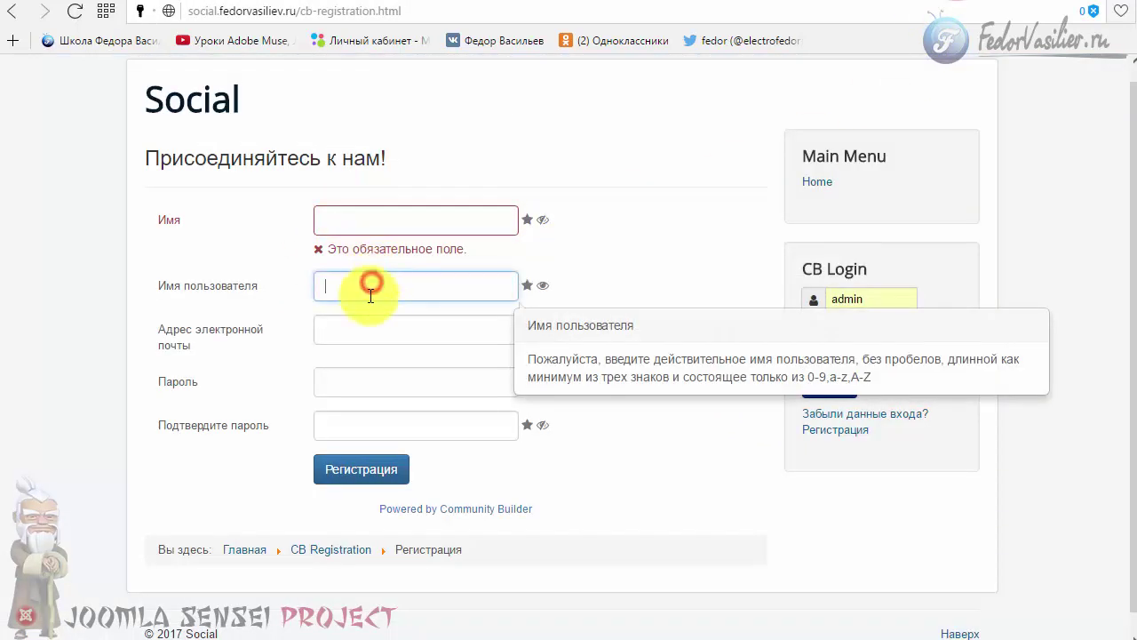
click(368, 326)
click(653, 338)
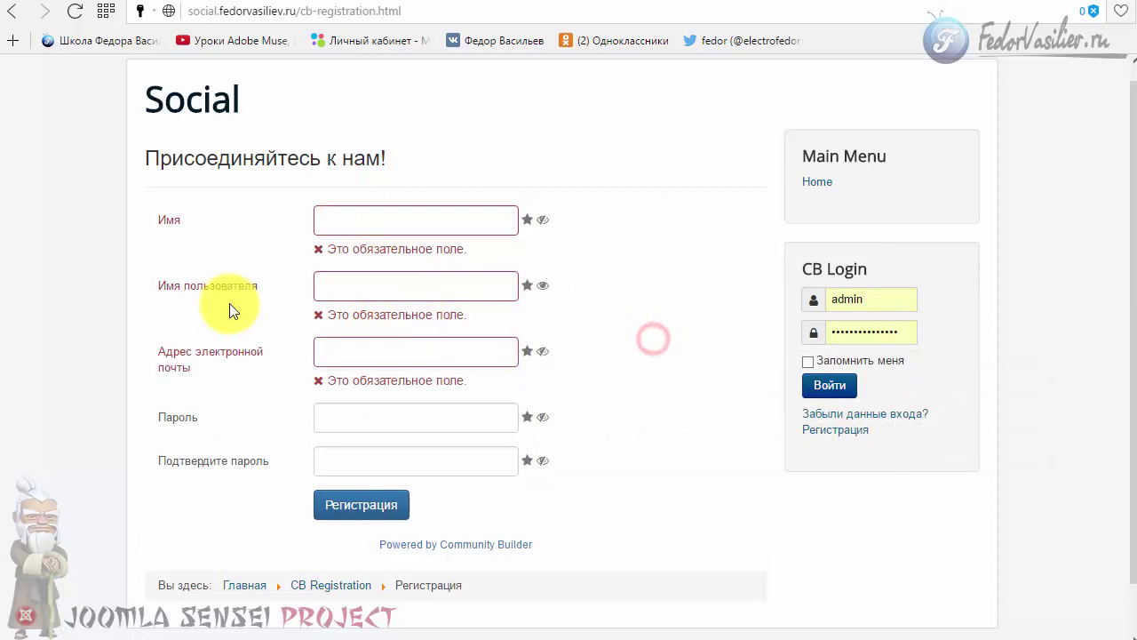
mouse_move(356, 301)
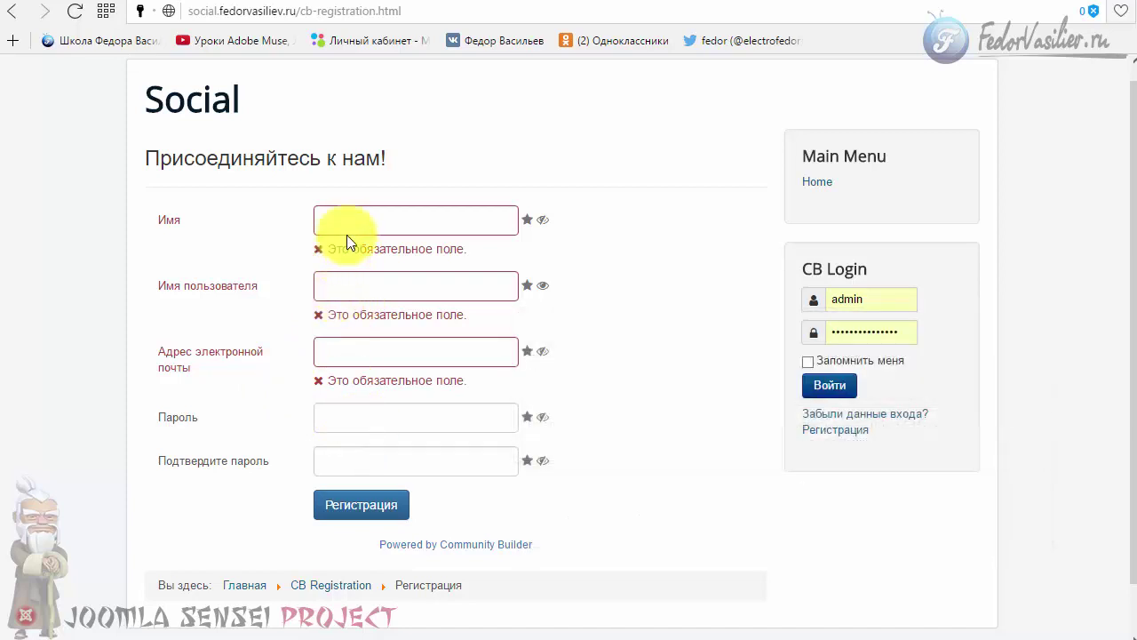
mouse_move(350, 230)
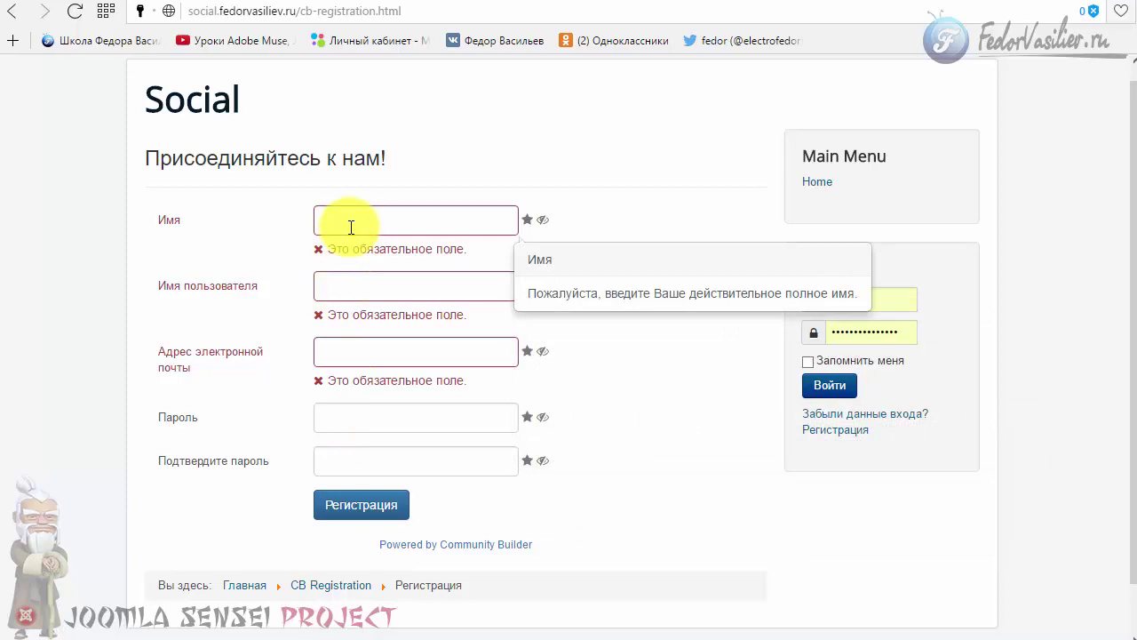
mouse_move(527, 222)
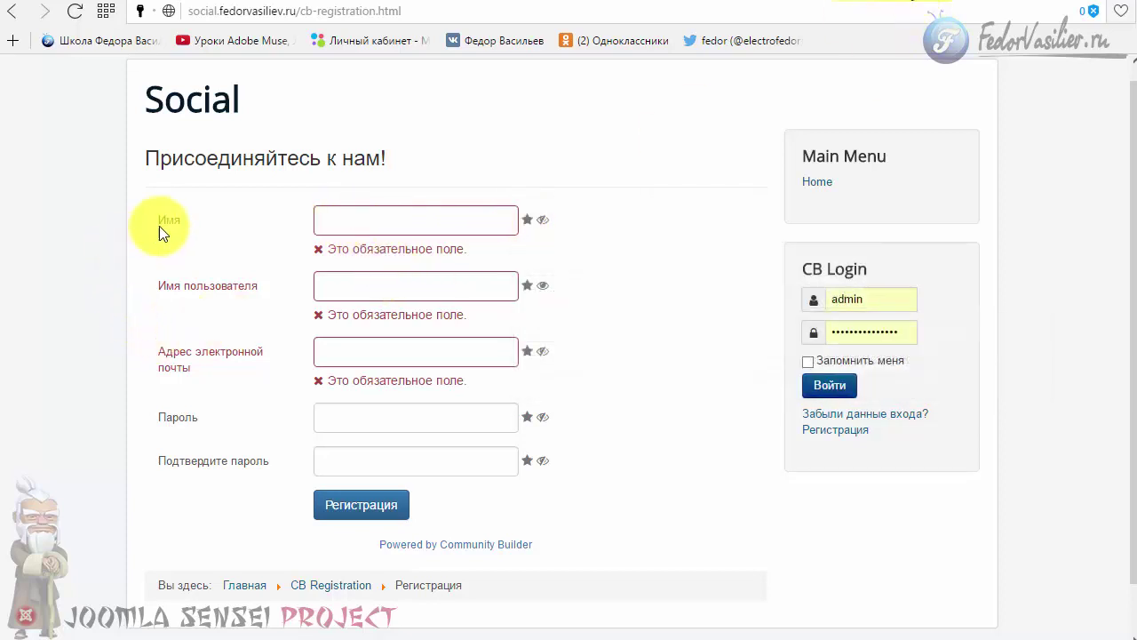
click(897, 1)
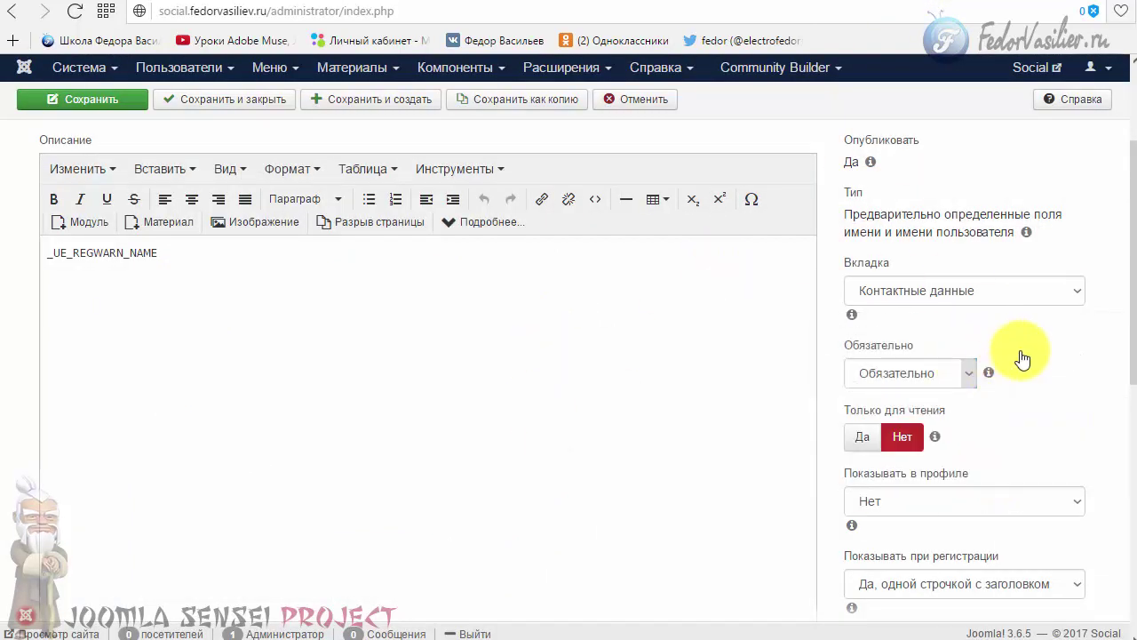
- Make the "name" field optional by setting its requirement to "Не обязательно", and save the field
click(892, 377)
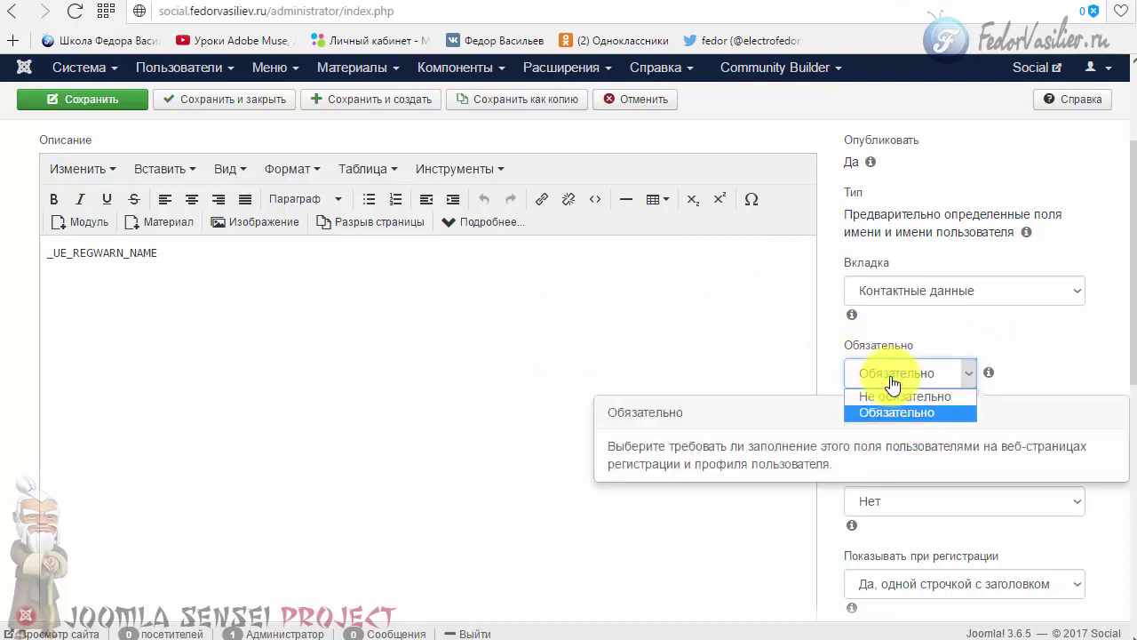
click(888, 396)
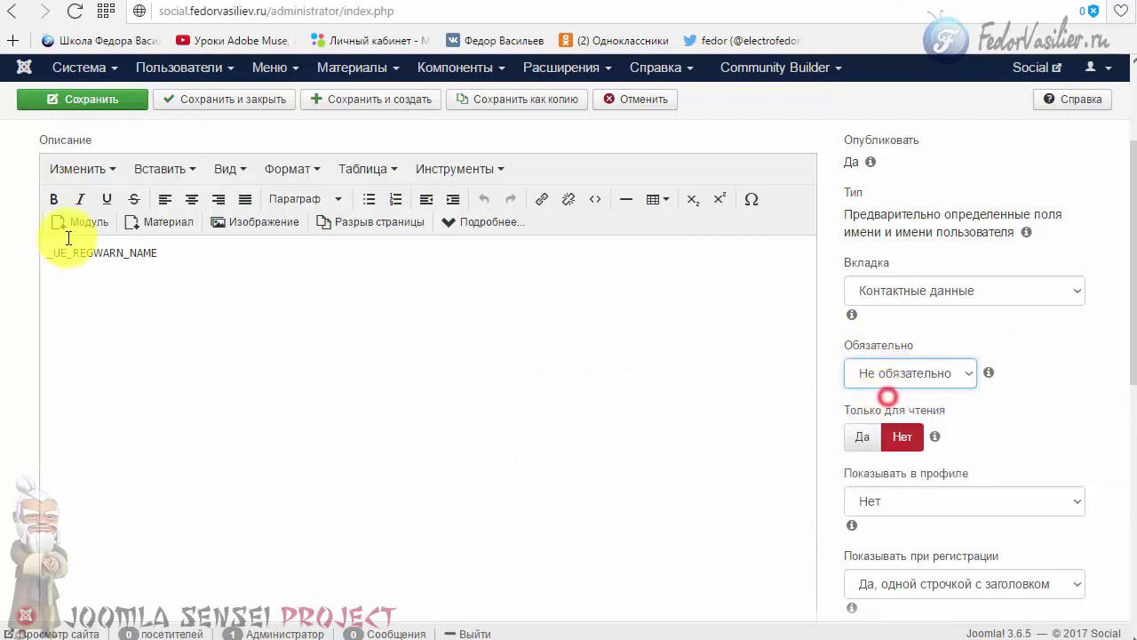
click(44, 101)
- Check the icons and hints beside the "Имя" field and its neighbours on the registration page
click(958, 2)
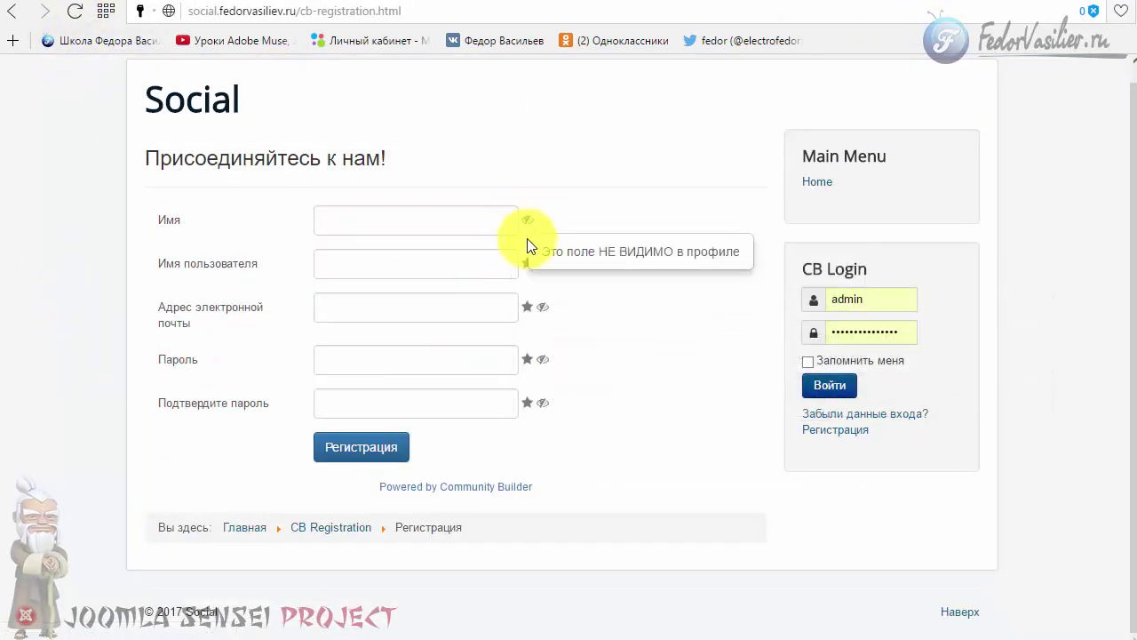
mouse_move(529, 274)
click(390, 220)
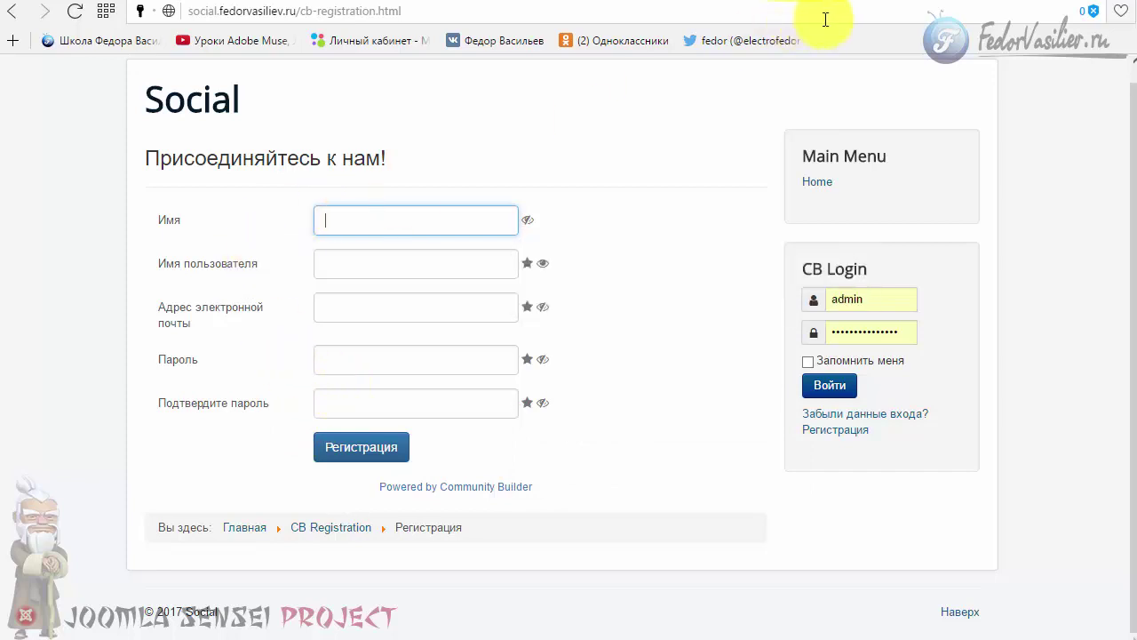
- Hide the "name" field from registration by setting "Показывать при регистрации" to "Нет", and save the field
click(862, 3)
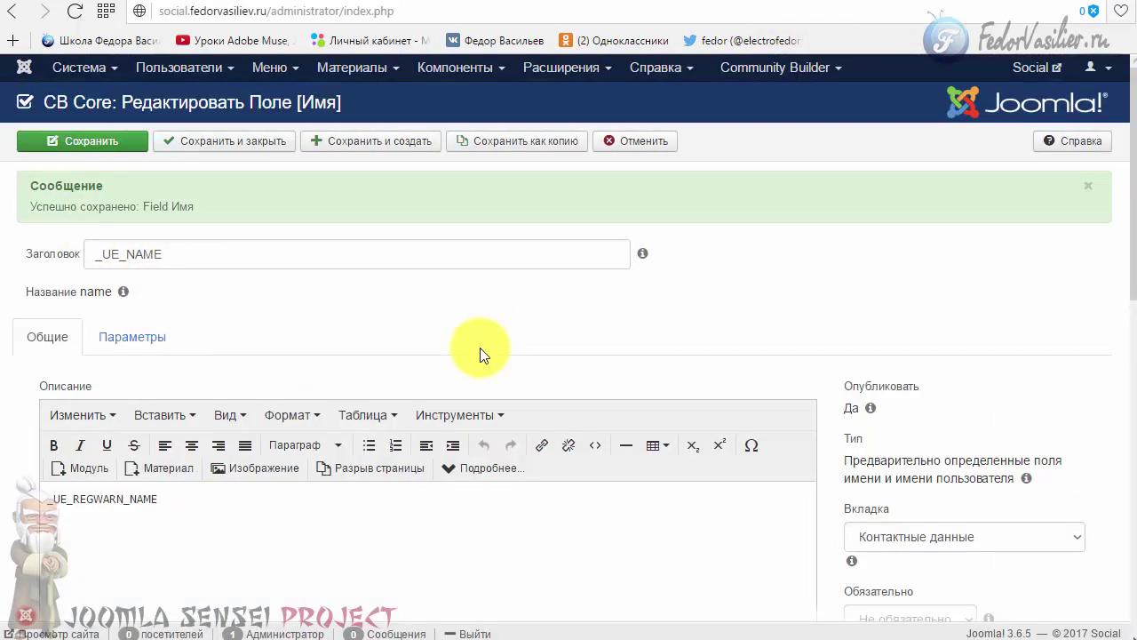
scroll(870, 249, down, 4)
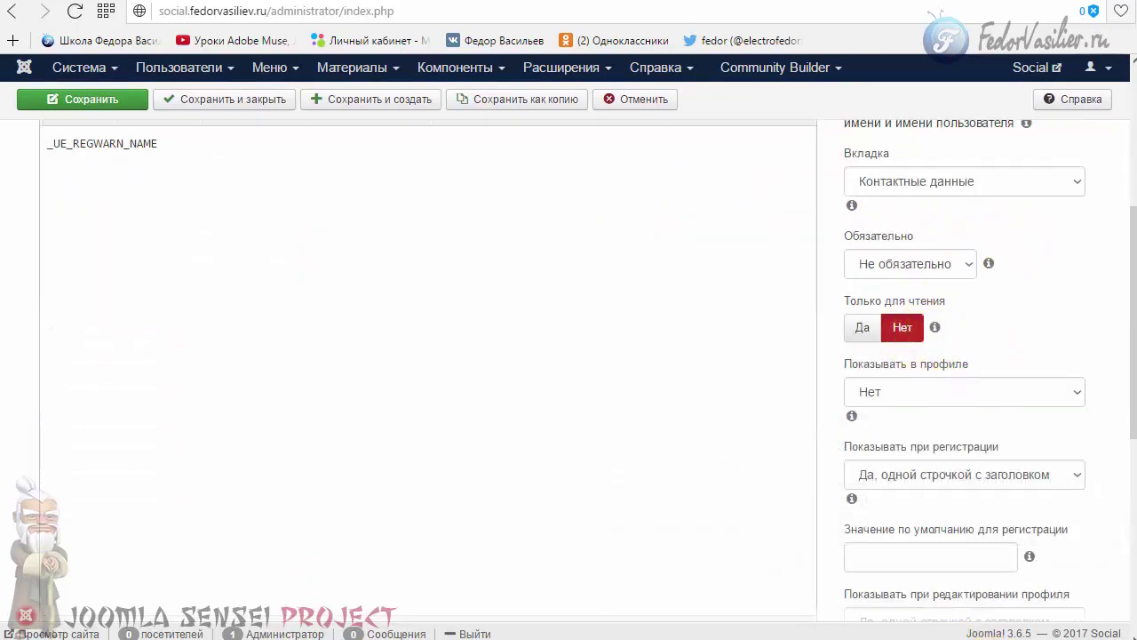
scroll(1116, 394, down, 2)
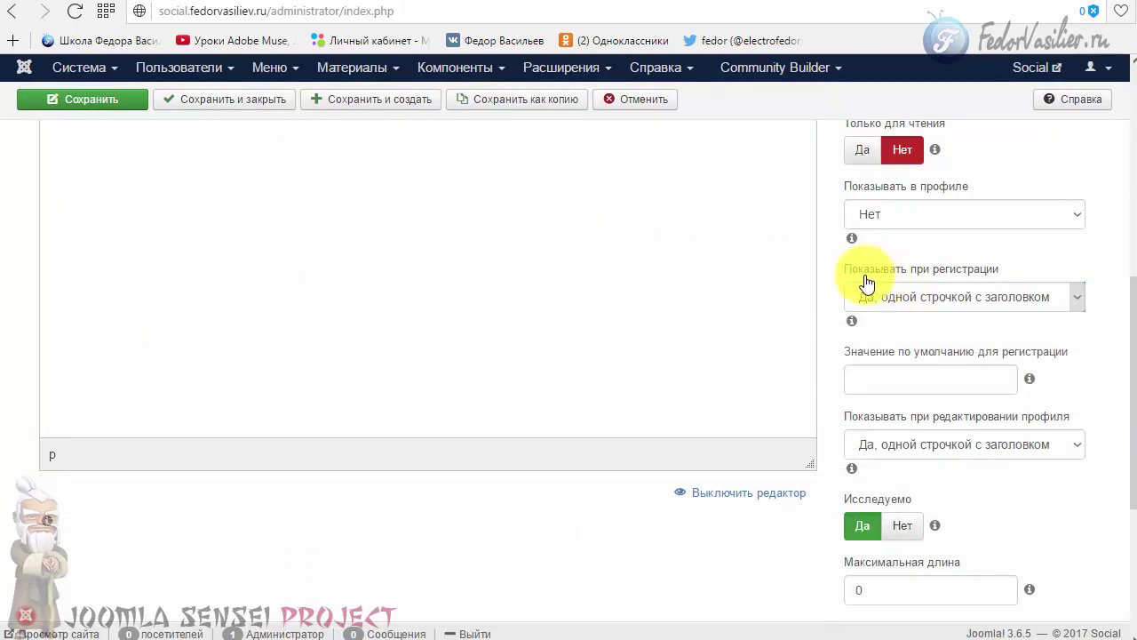
click(973, 299)
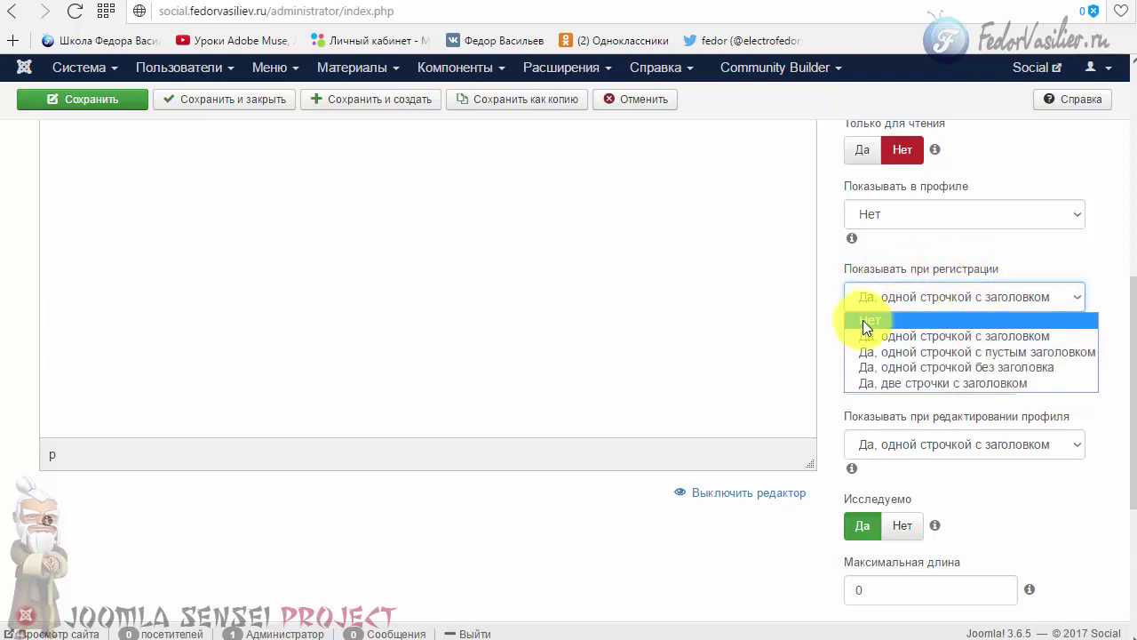
click(866, 321)
click(114, 111)
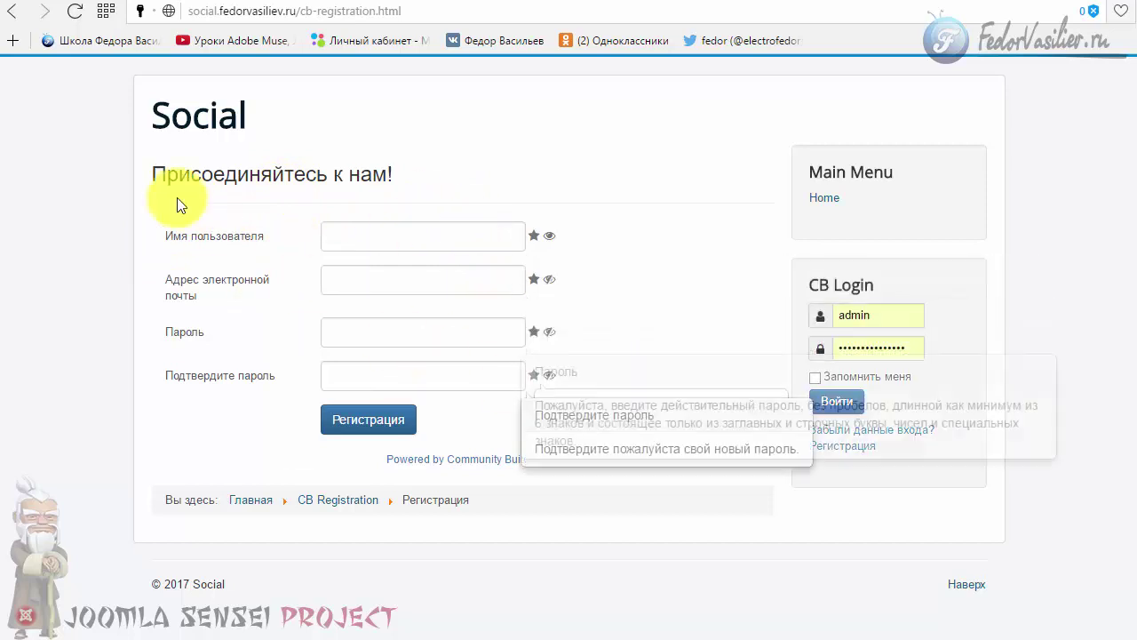
- Examine the "name" field's options for display in profile editing and in the profile, and the username icons on the registration page
click(906, 2)
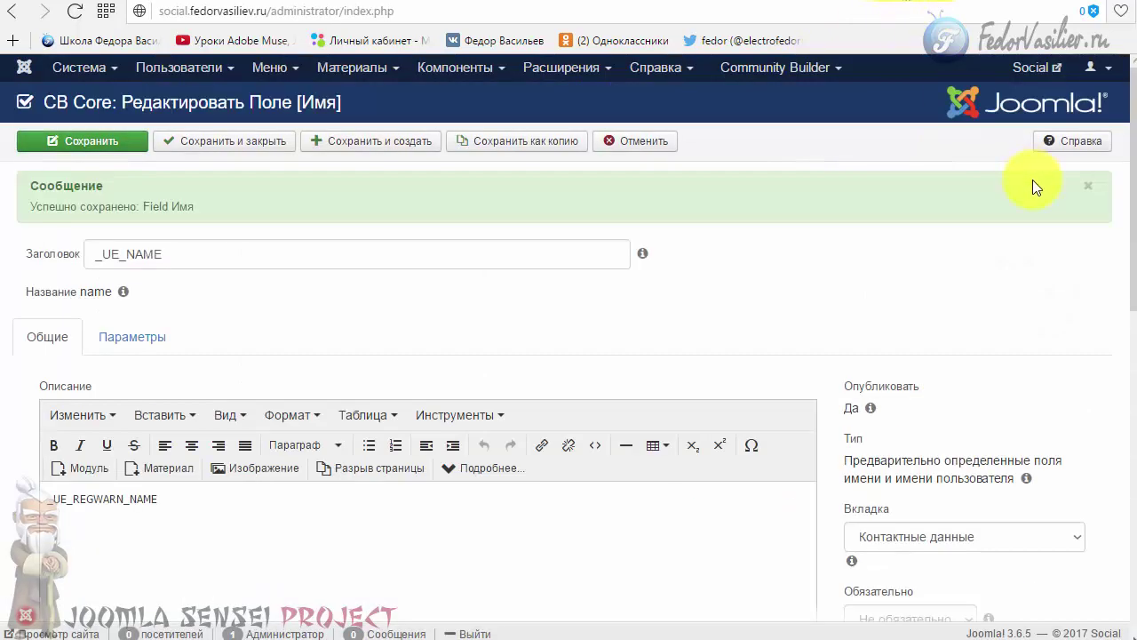
scroll(1032, 180, down, 5)
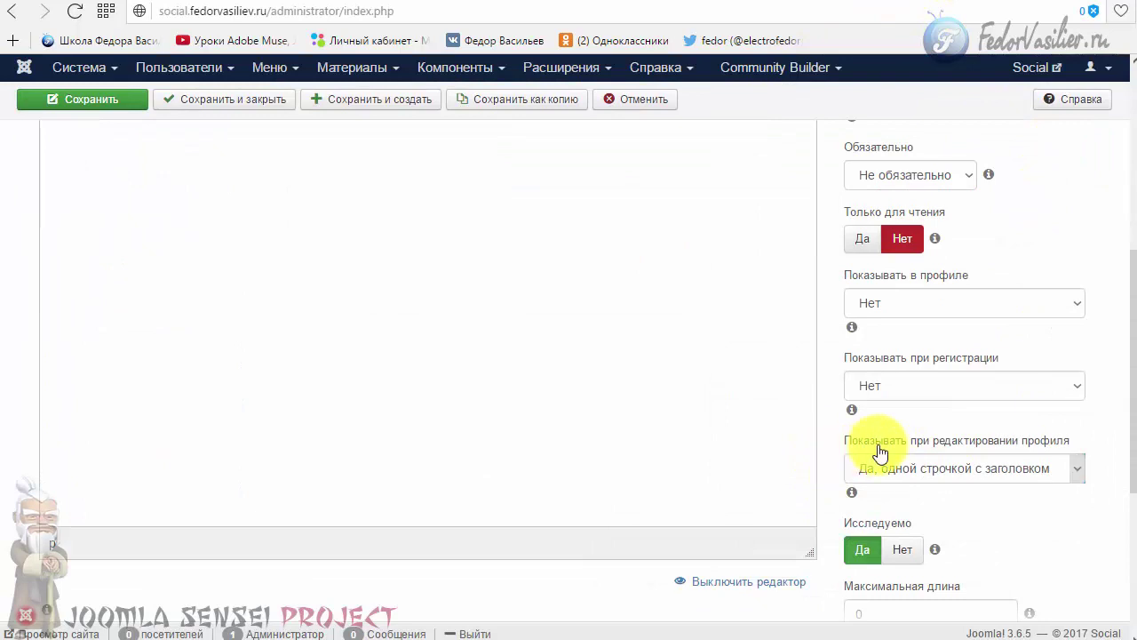
click(1038, 468)
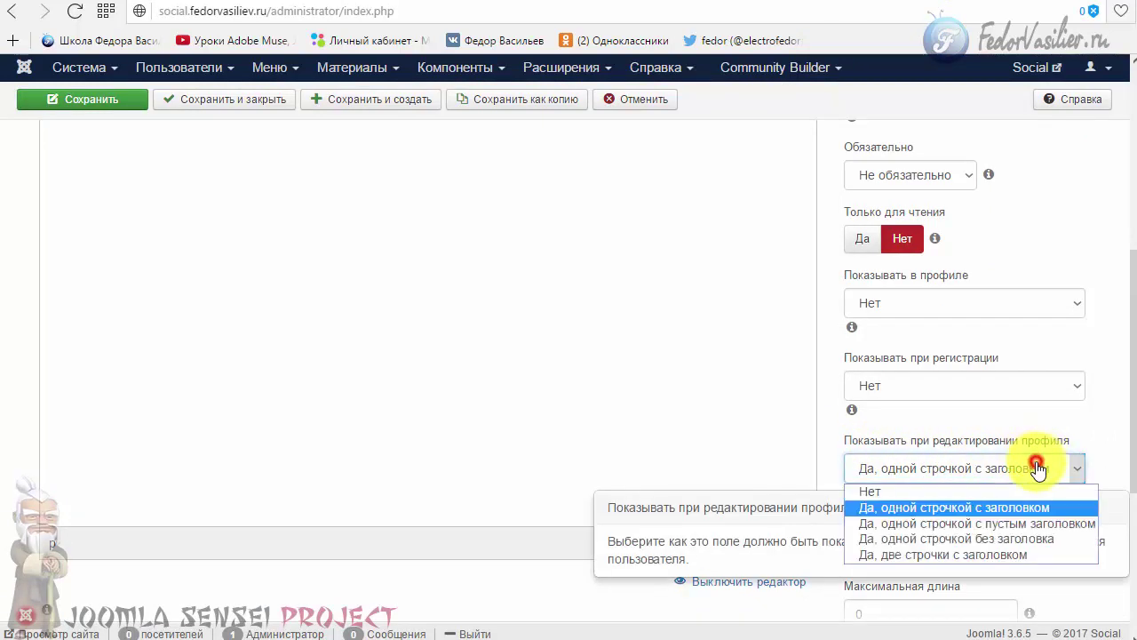
click(1101, 411)
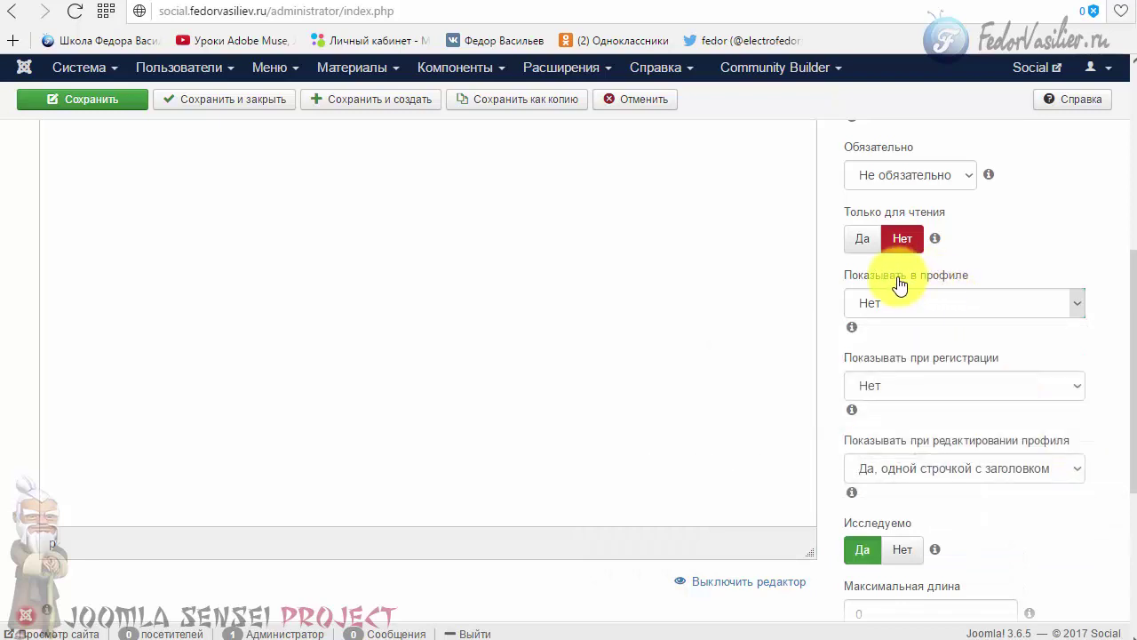
click(992, 303)
click(1033, 247)
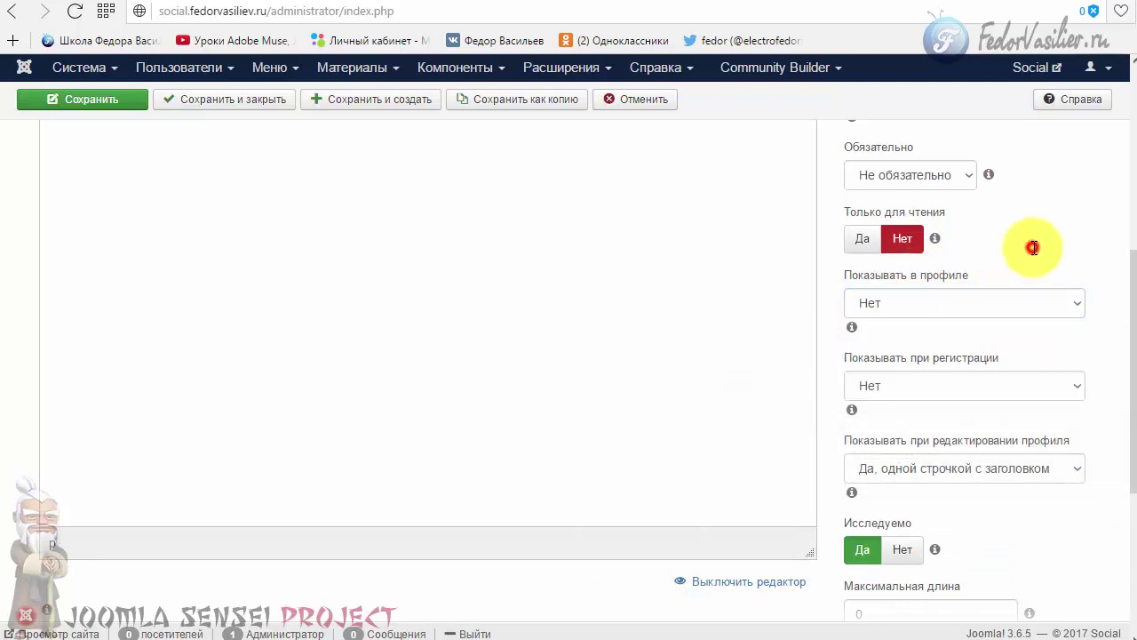
scroll(1032, 247, up, 5)
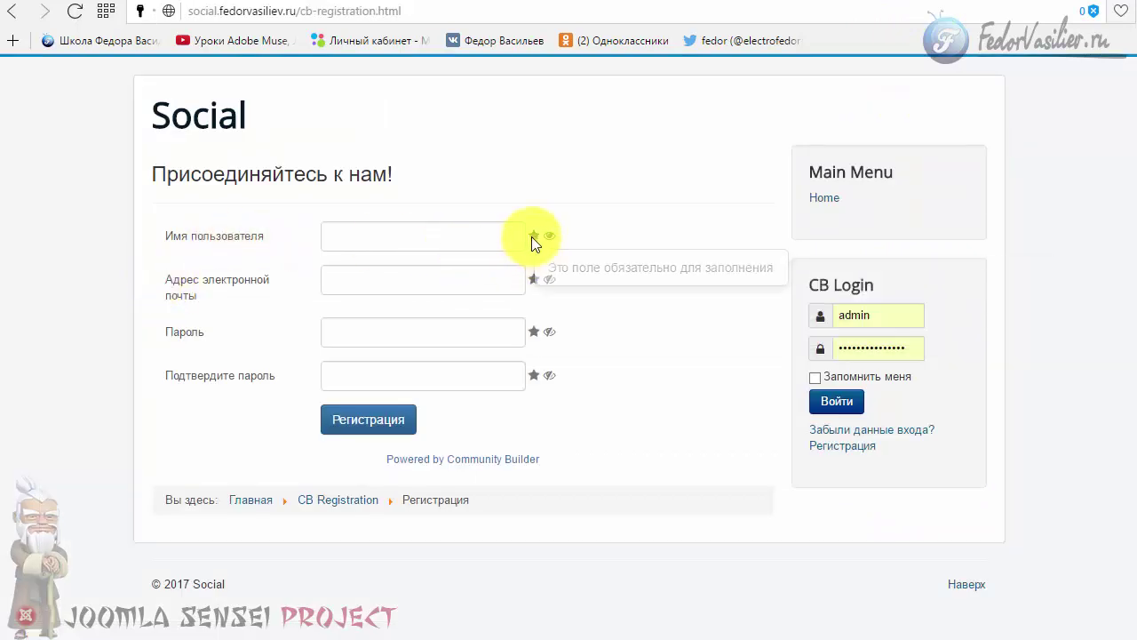
mouse_move(548, 238)
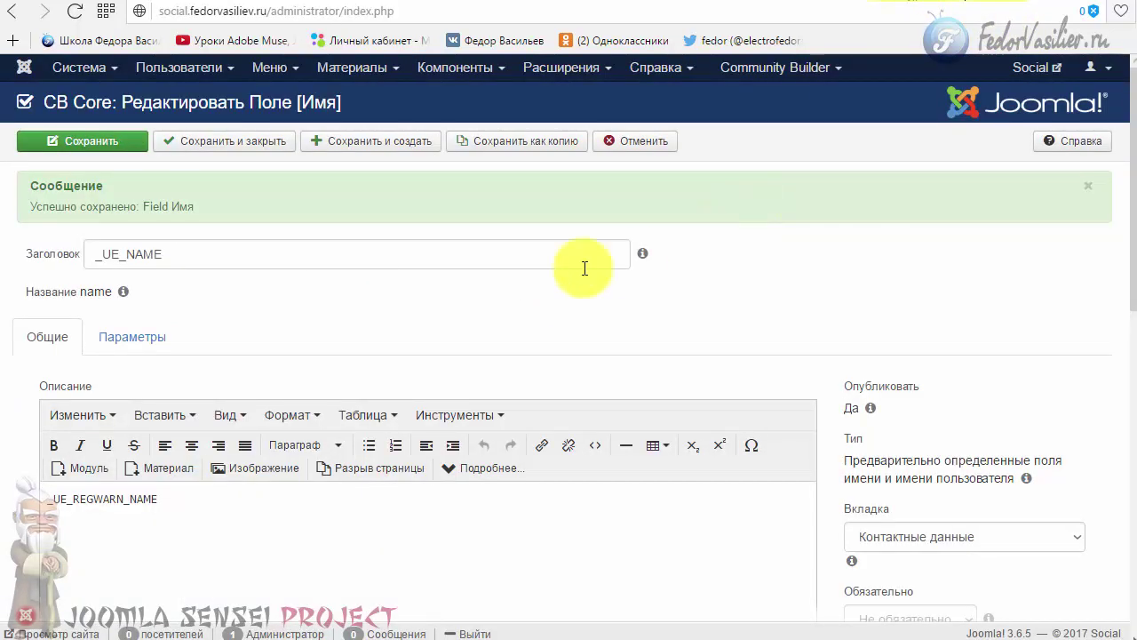
- Close the "name" field, and open the "username" field ("Имя пользователя") from the field manager
click(637, 142)
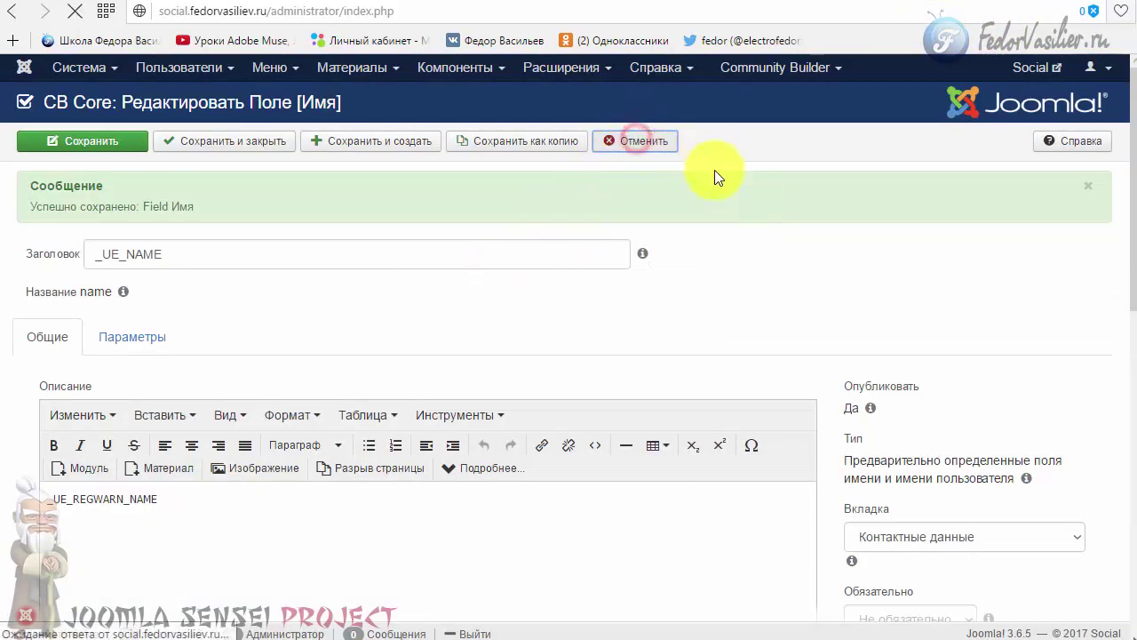
click(957, 3)
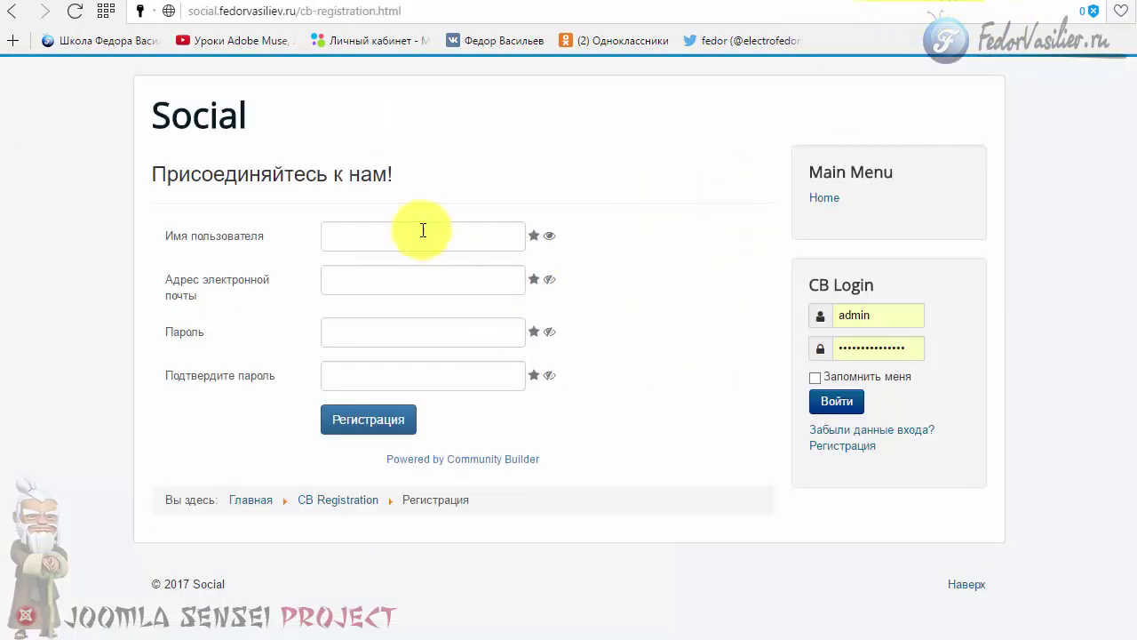
drag(271, 237, 183, 241)
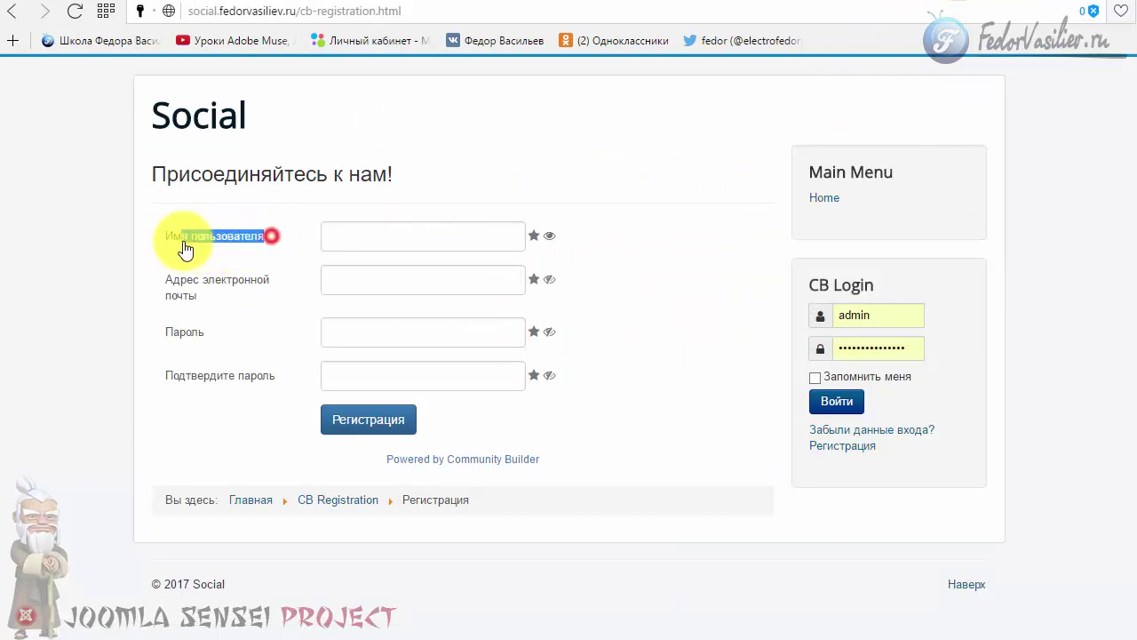
click(947, 3)
scroll(261, 525, down, 4)
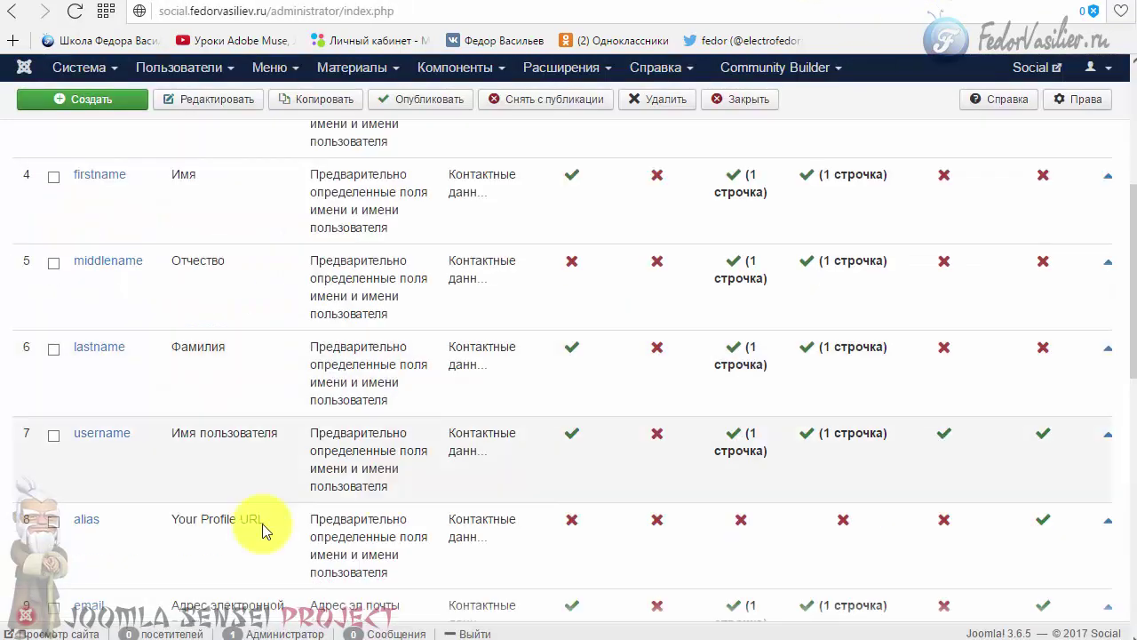
drag(133, 432, 100, 436)
scroll(132, 418, down, 1)
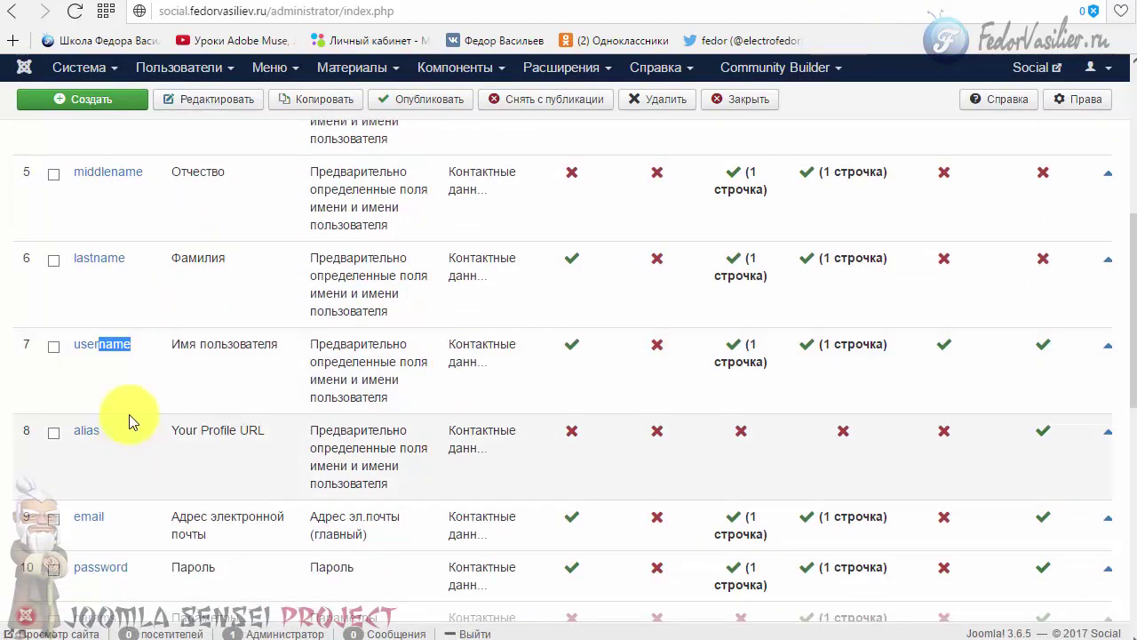
click(78, 344)
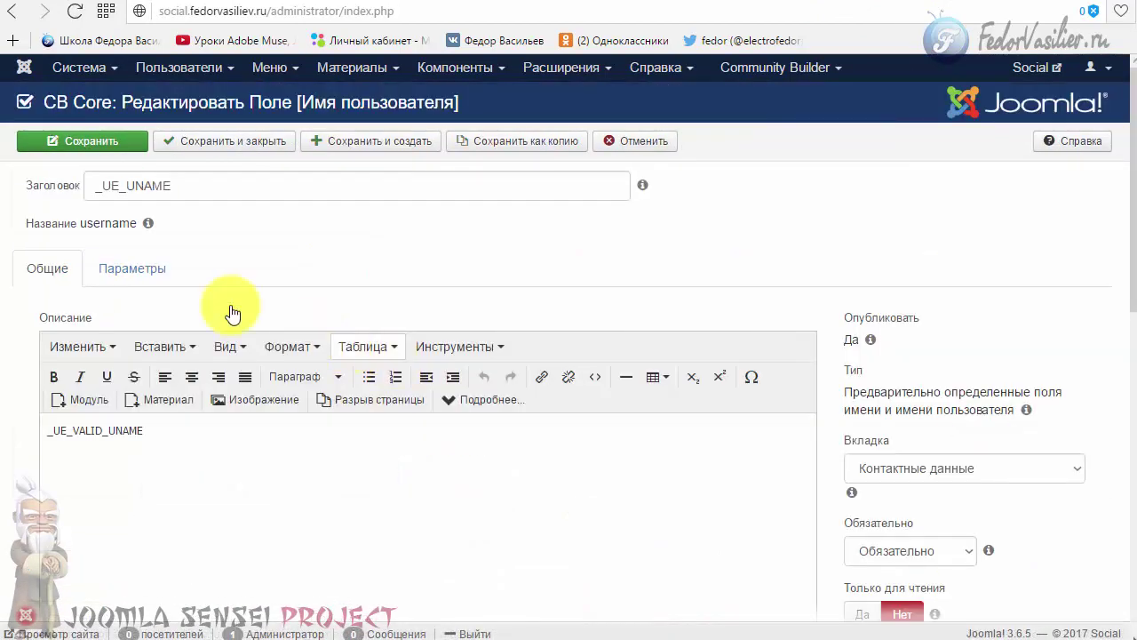
- Set the icon display ("Показ иконок") in the "username" field's layout parameters to "Без иконок", and save the field
click(156, 279)
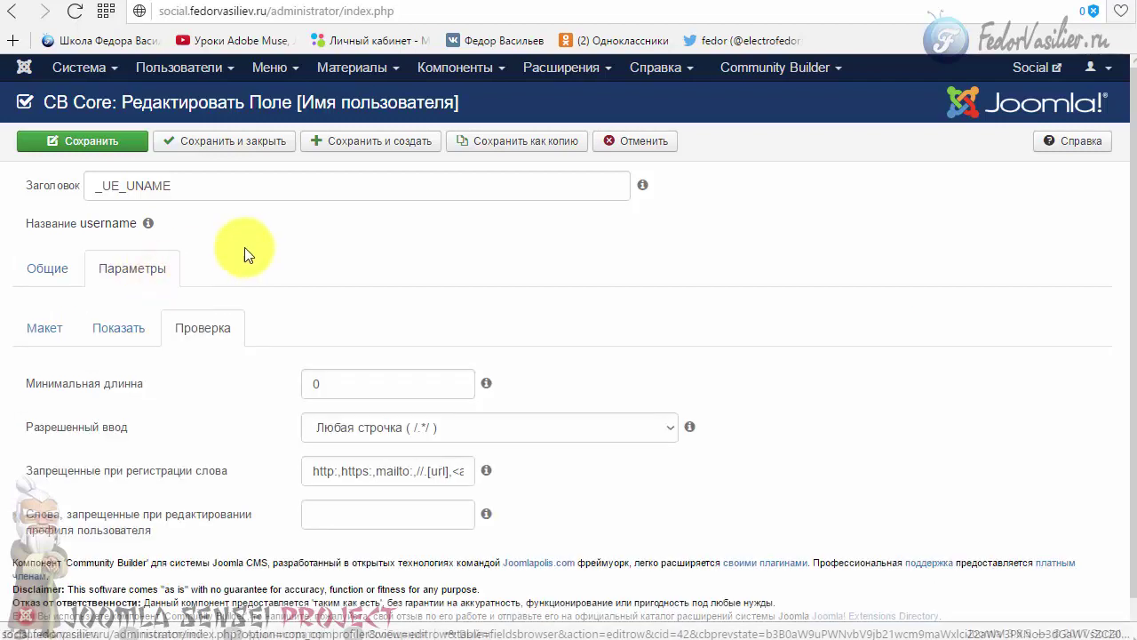
scroll(247, 251, down, 1)
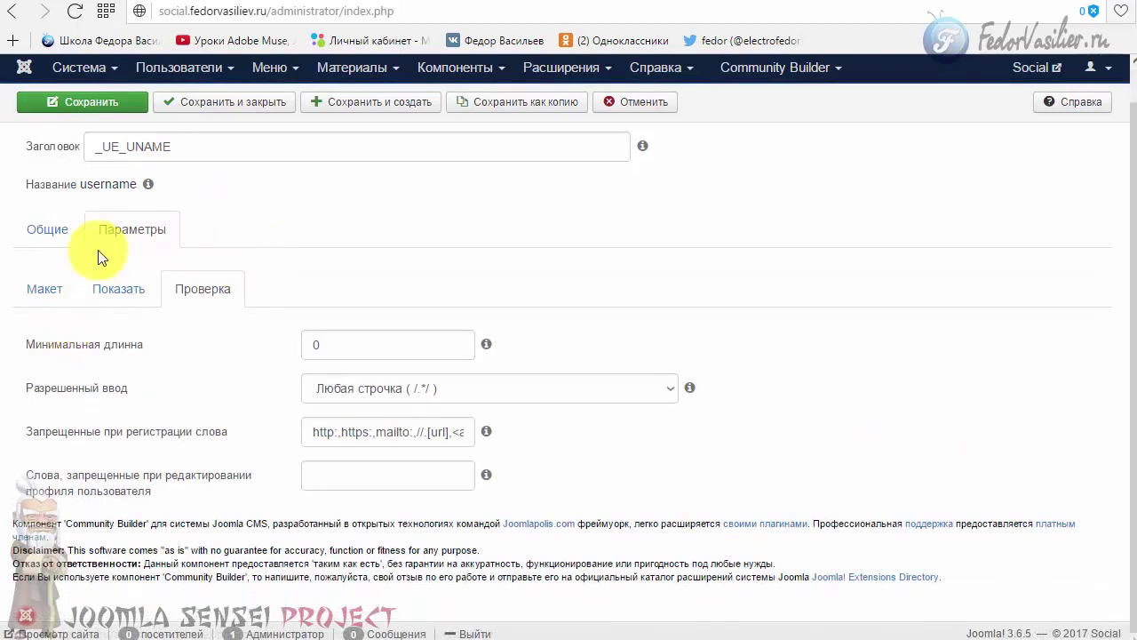
click(47, 289)
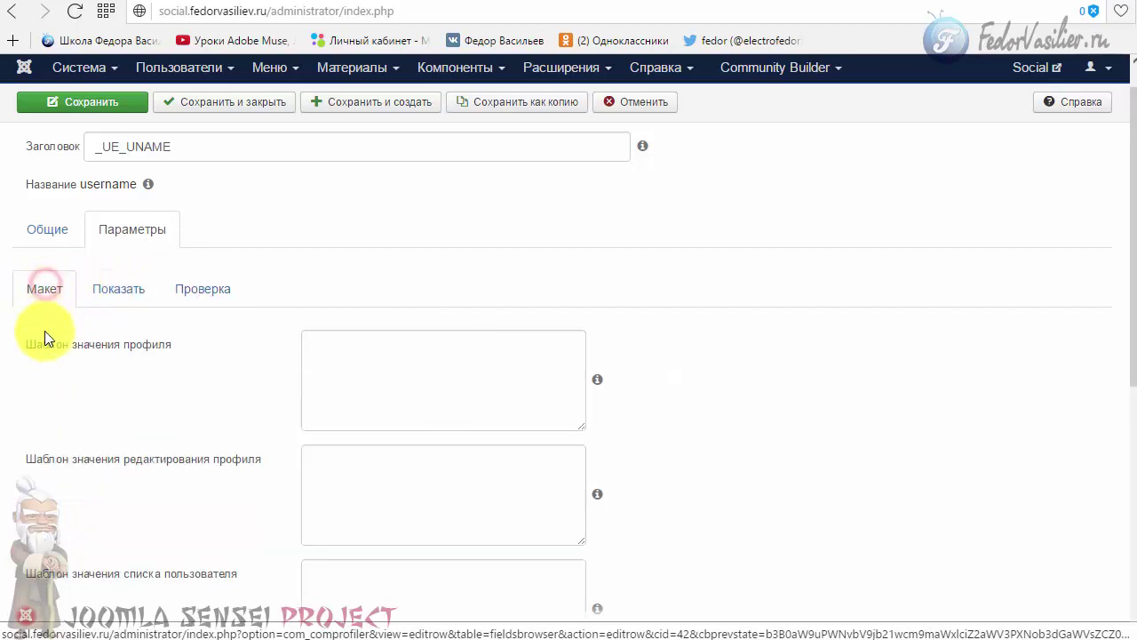
scroll(46, 340, down, 5)
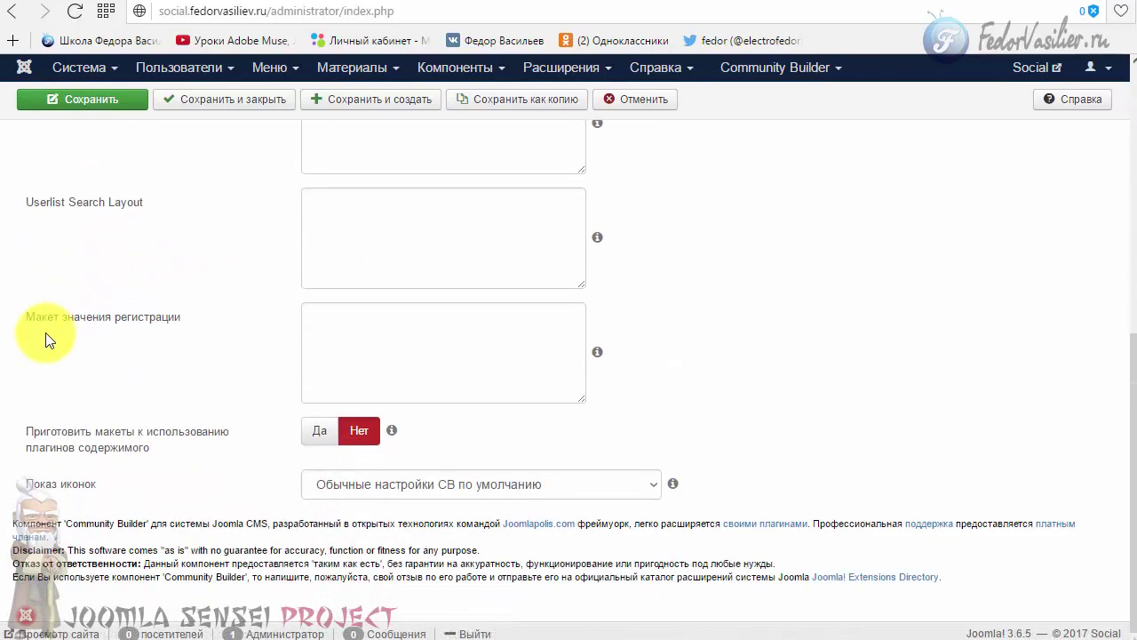
click(552, 490)
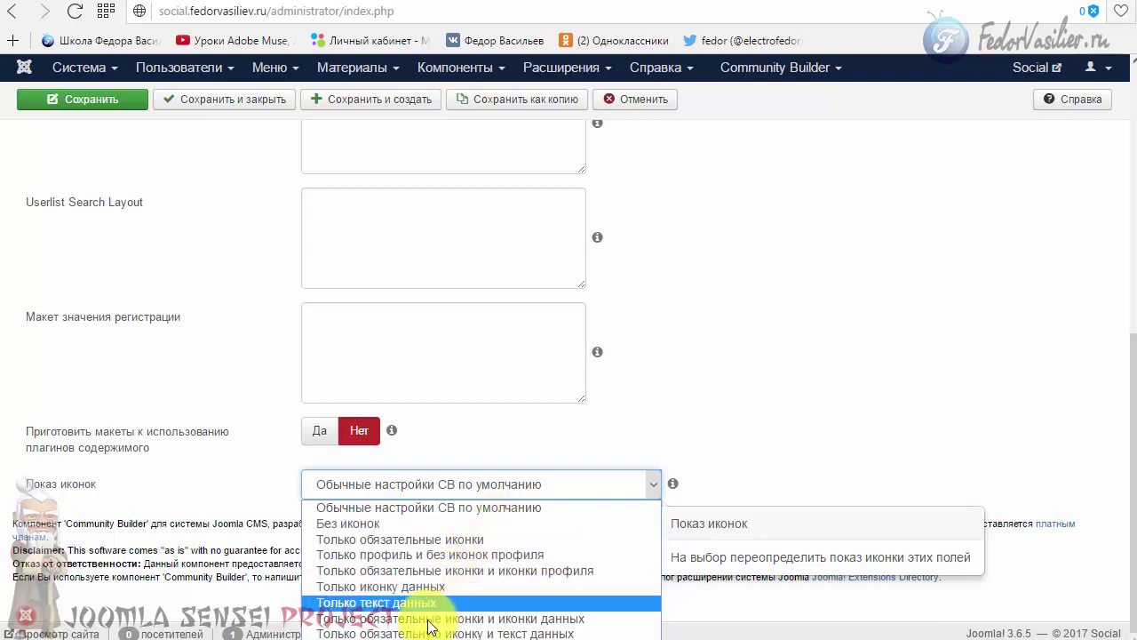
click(351, 523)
click(134, 98)
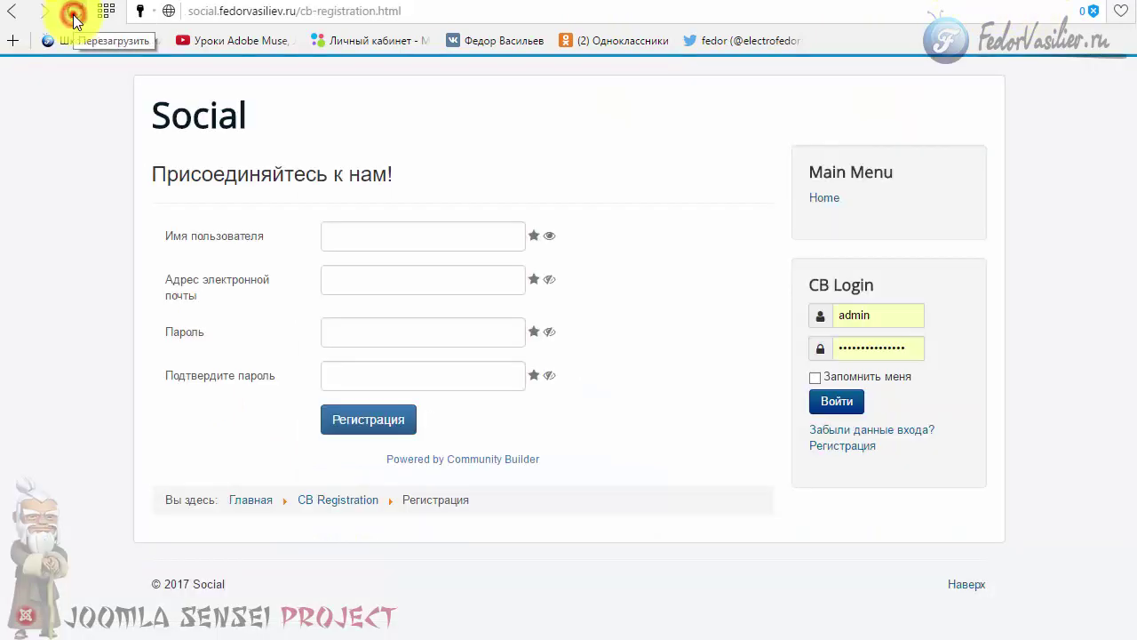
- Reload the registration page to check the username field's icons and the e-mail field's required validation
click(74, 16)
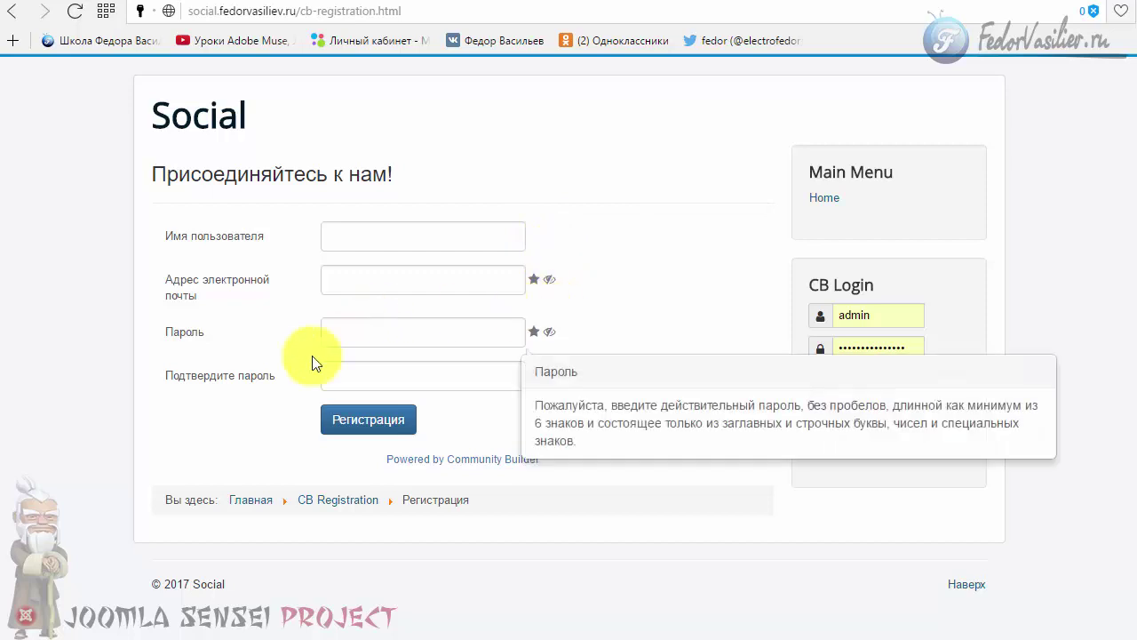
click(362, 275)
click(297, 320)
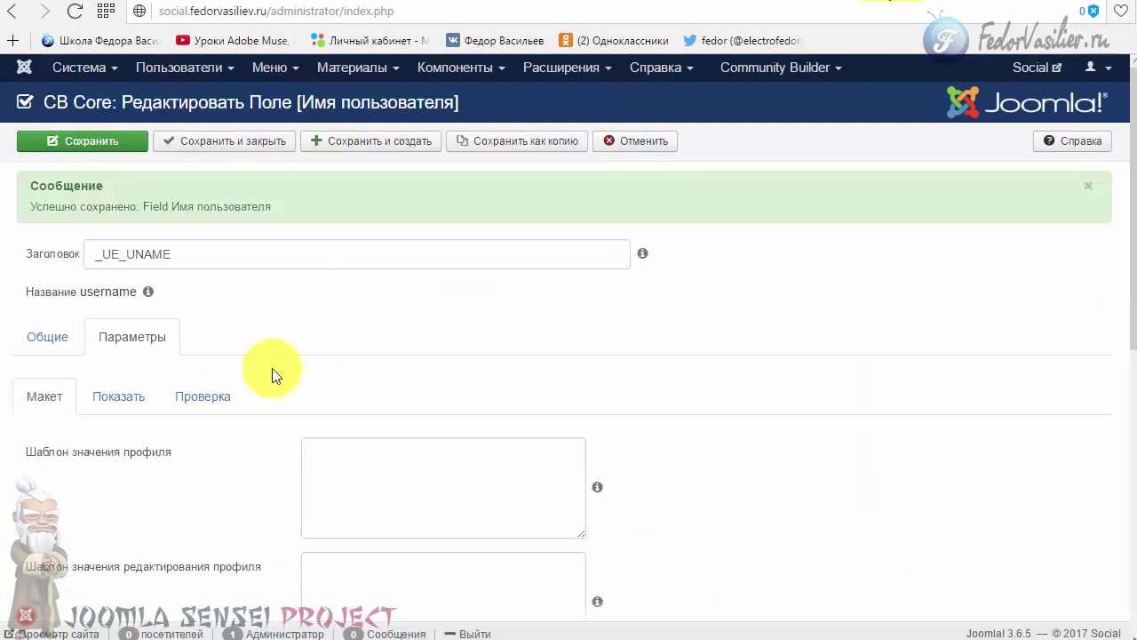
- Close the "username" field and examine the field titles ("Заголовок") listed in the field manager
click(652, 144)
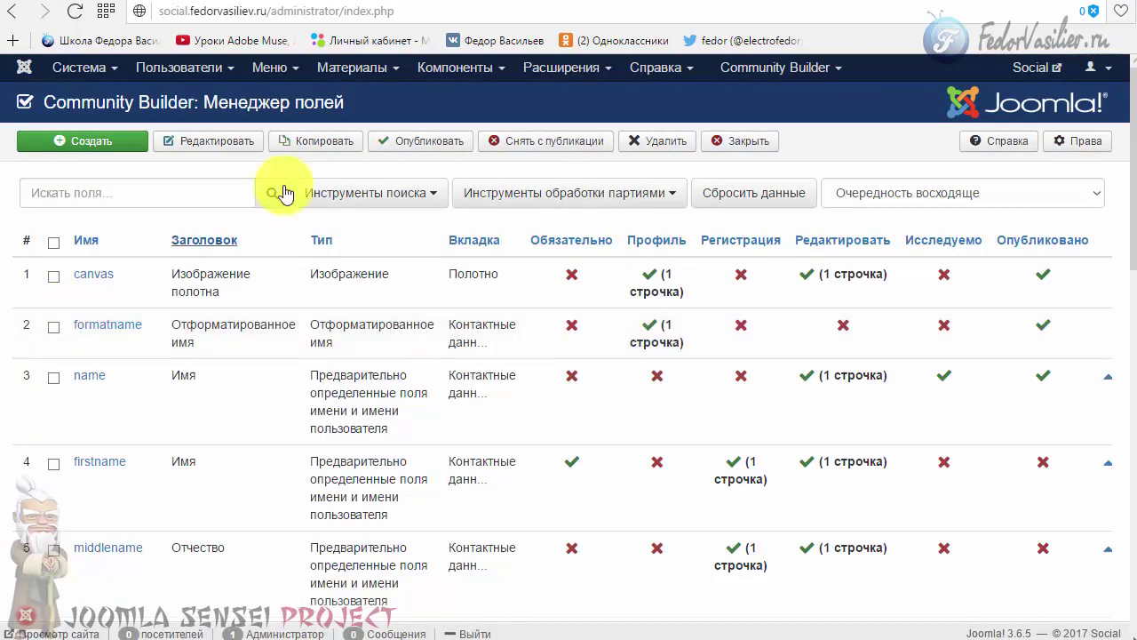
scroll(216, 310, down, 7)
scroll(203, 363, up, 7)
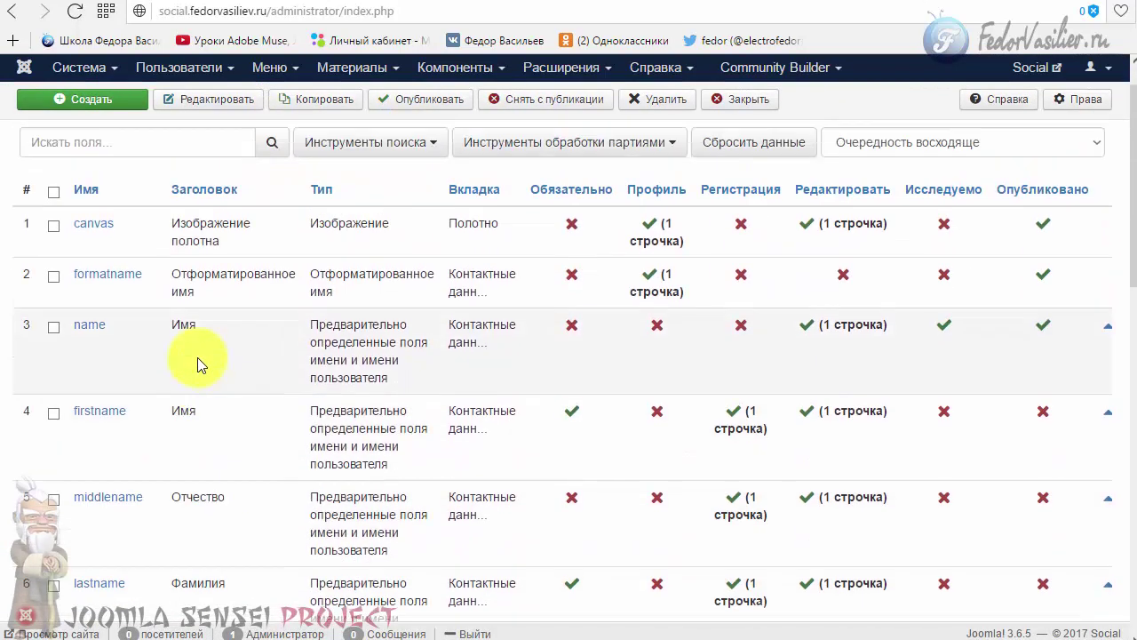
drag(162, 241, 299, 274)
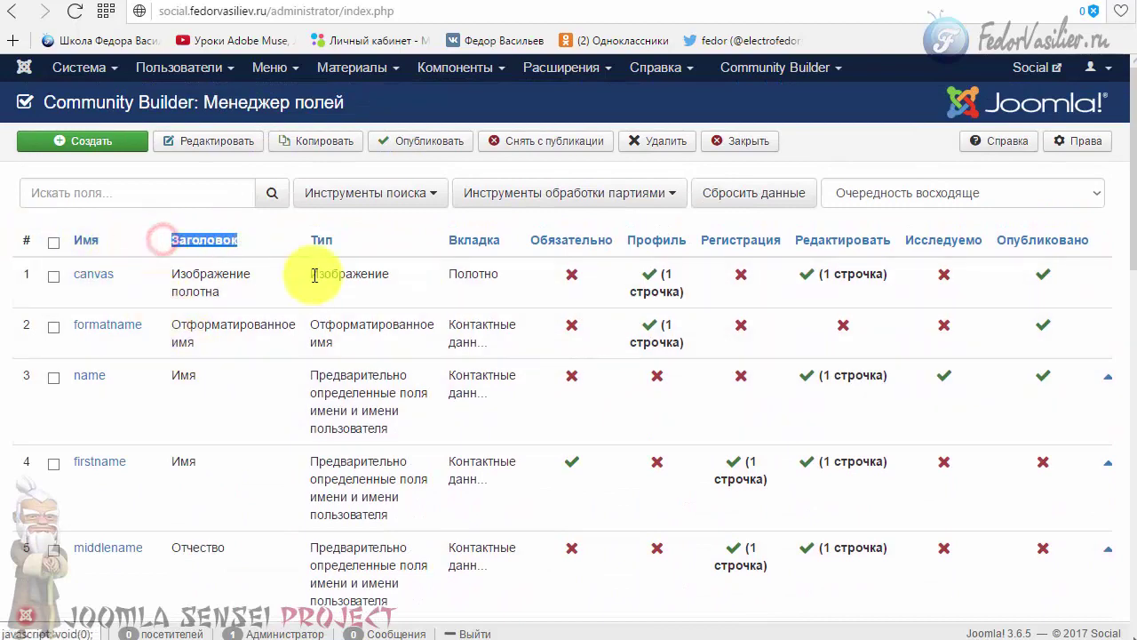
scroll(187, 336, down, 2)
scroll(226, 302, down, 6)
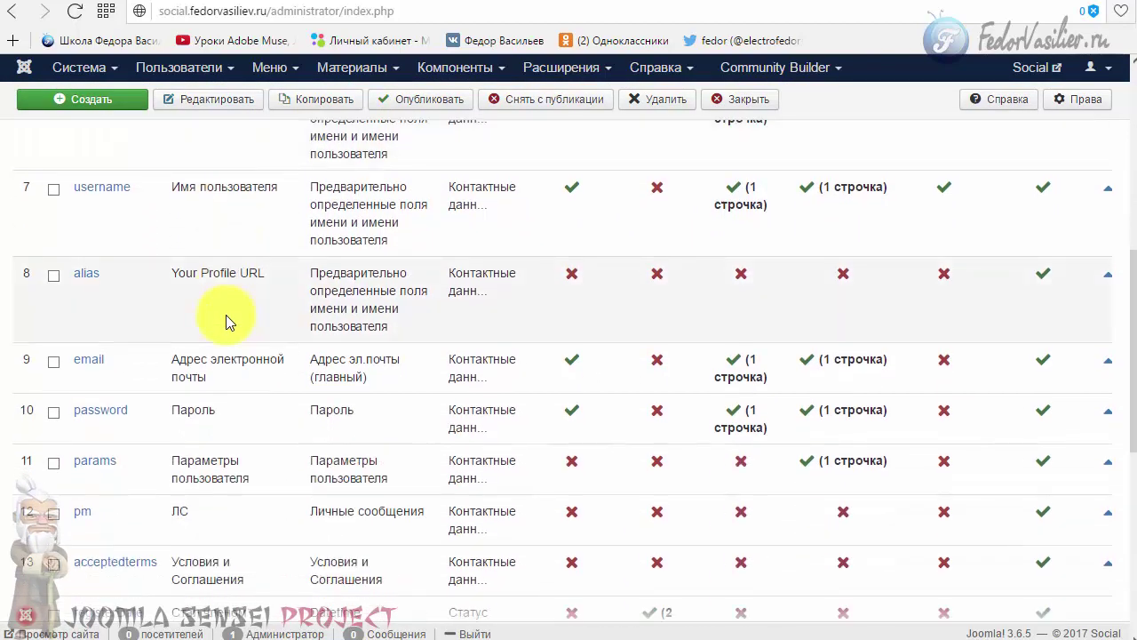
scroll(168, 400, up, 3)
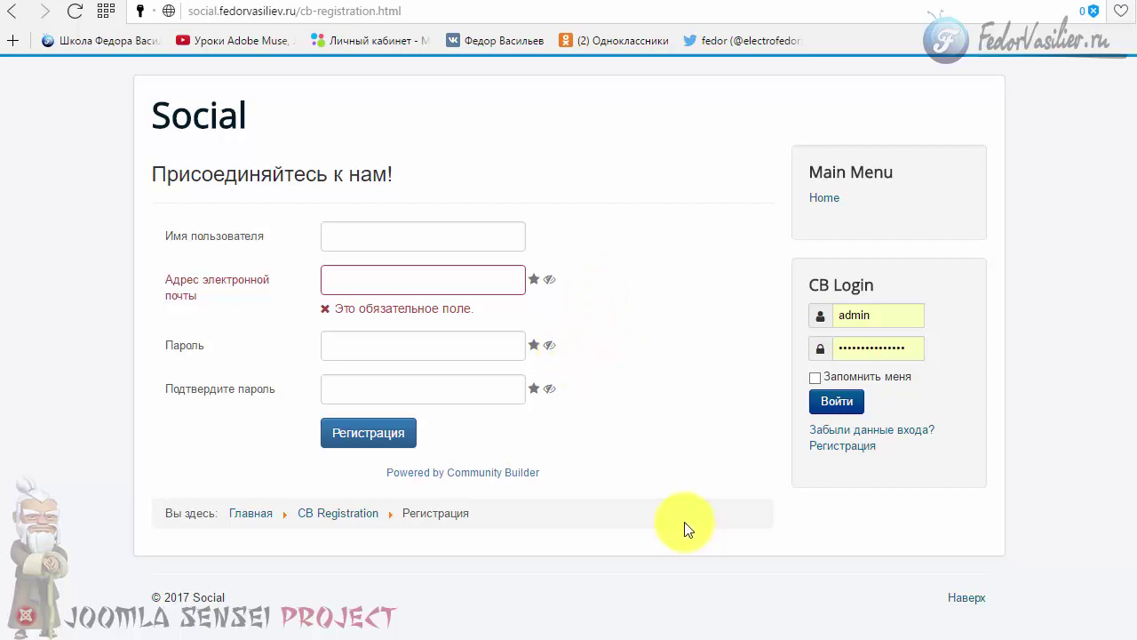
- Create a new field in the field manager with the title ("Заголовок") "демо" and the name ("Название") "de"
click(337, 231)
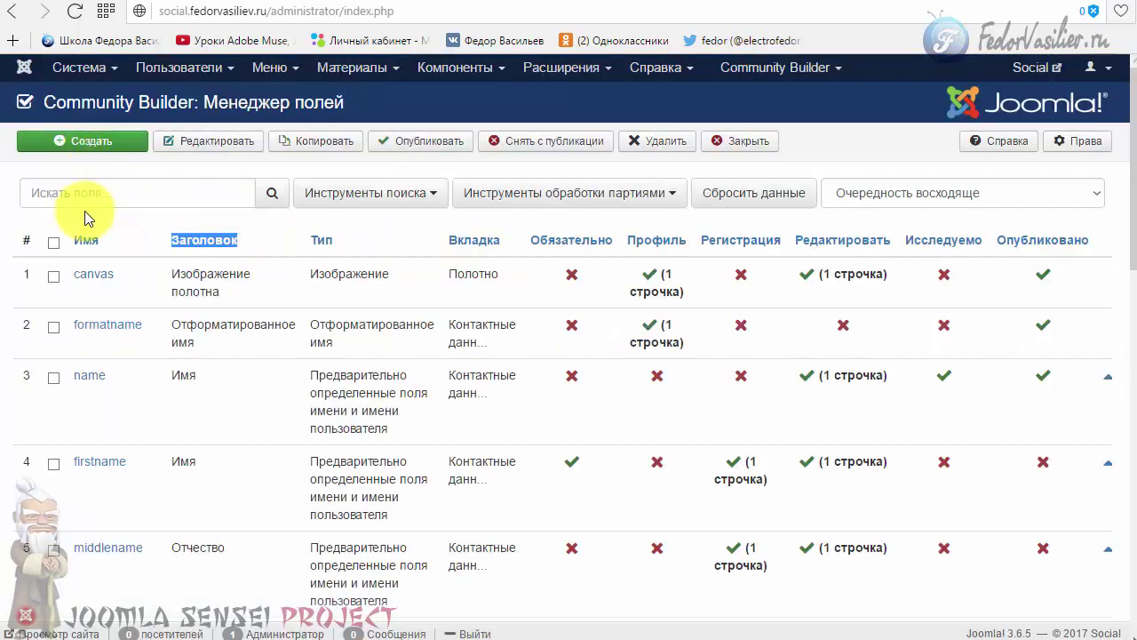
drag(344, 99, 258, 102)
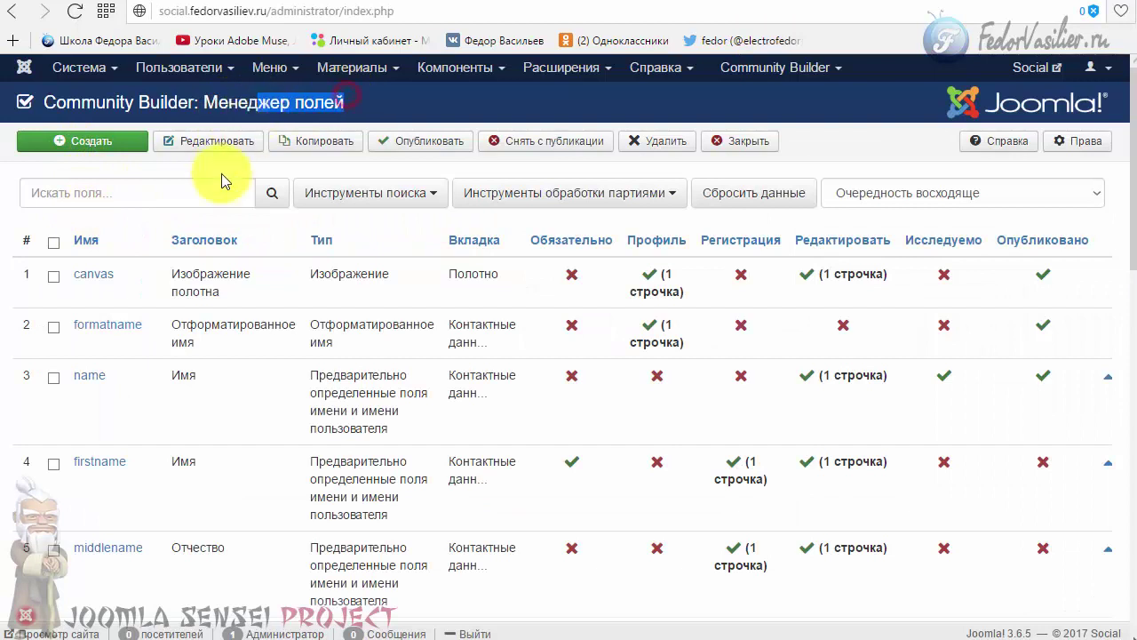
click(112, 143)
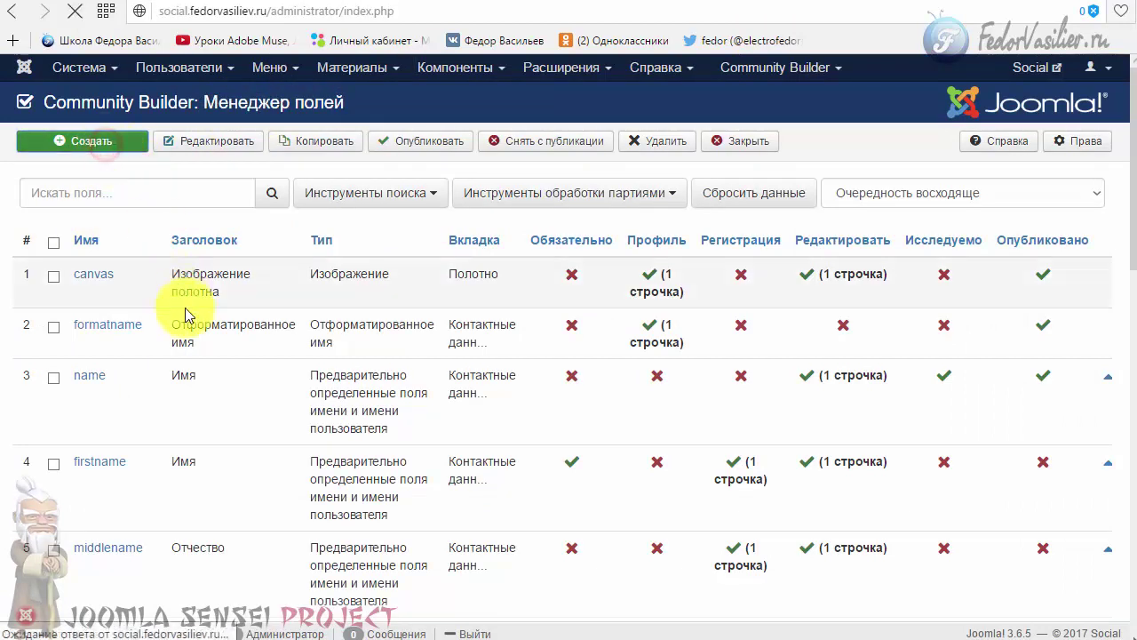
click(164, 185)
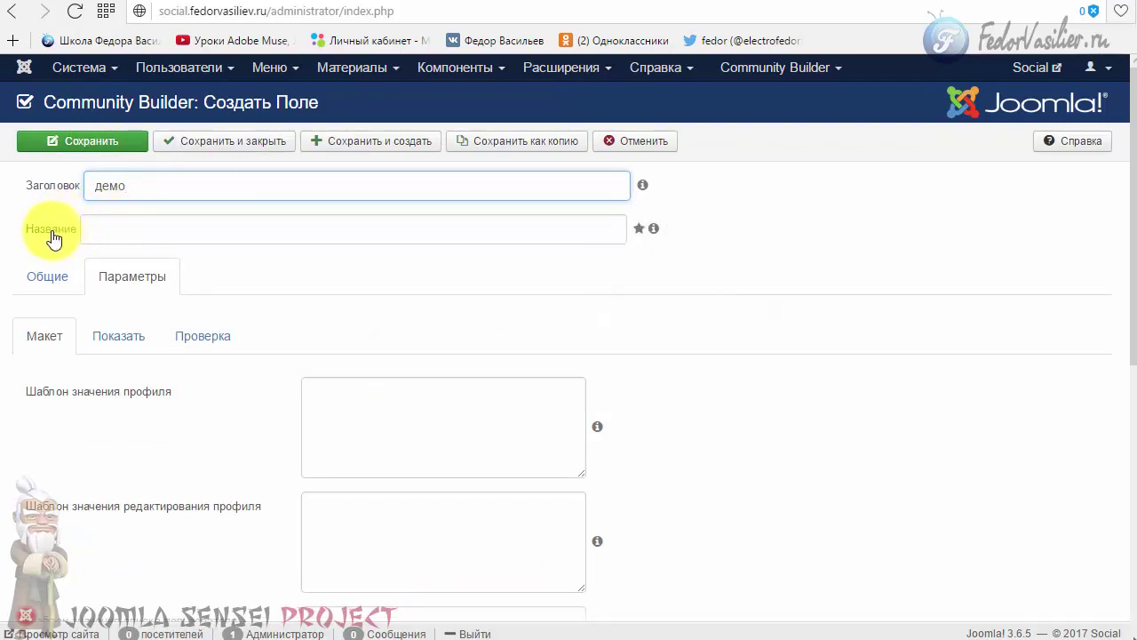
click(113, 223)
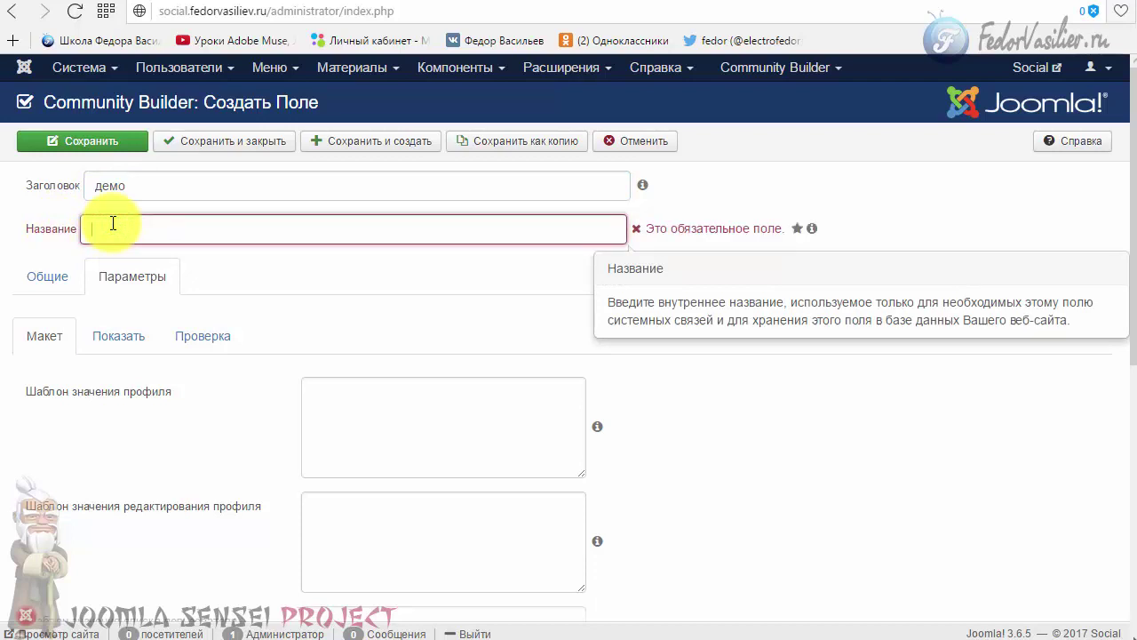
text(de)
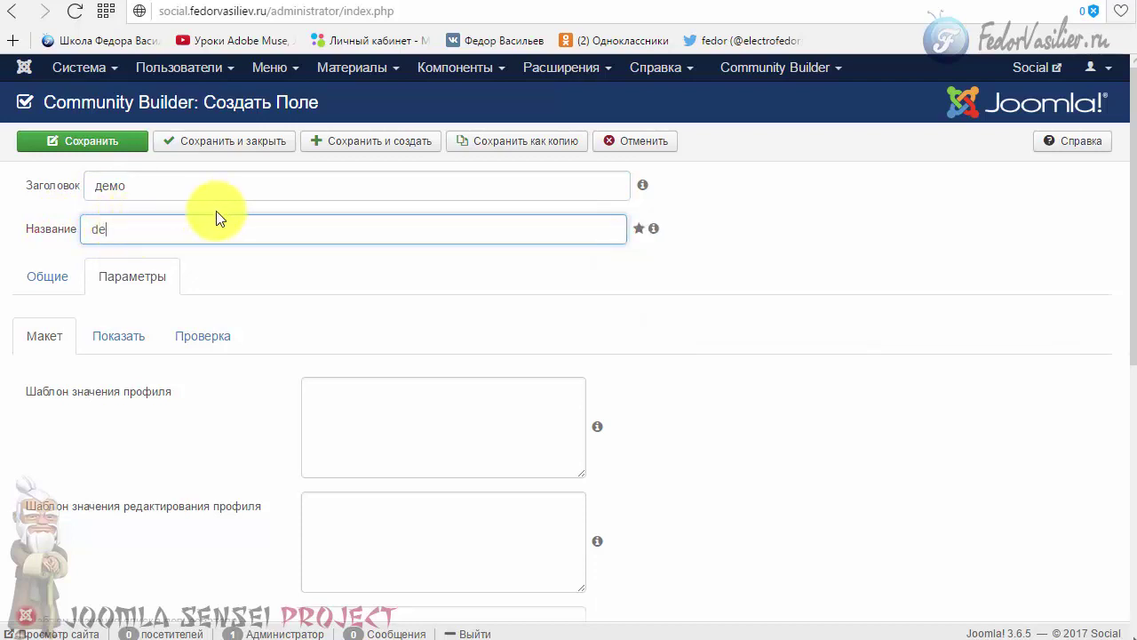
click(802, 204)
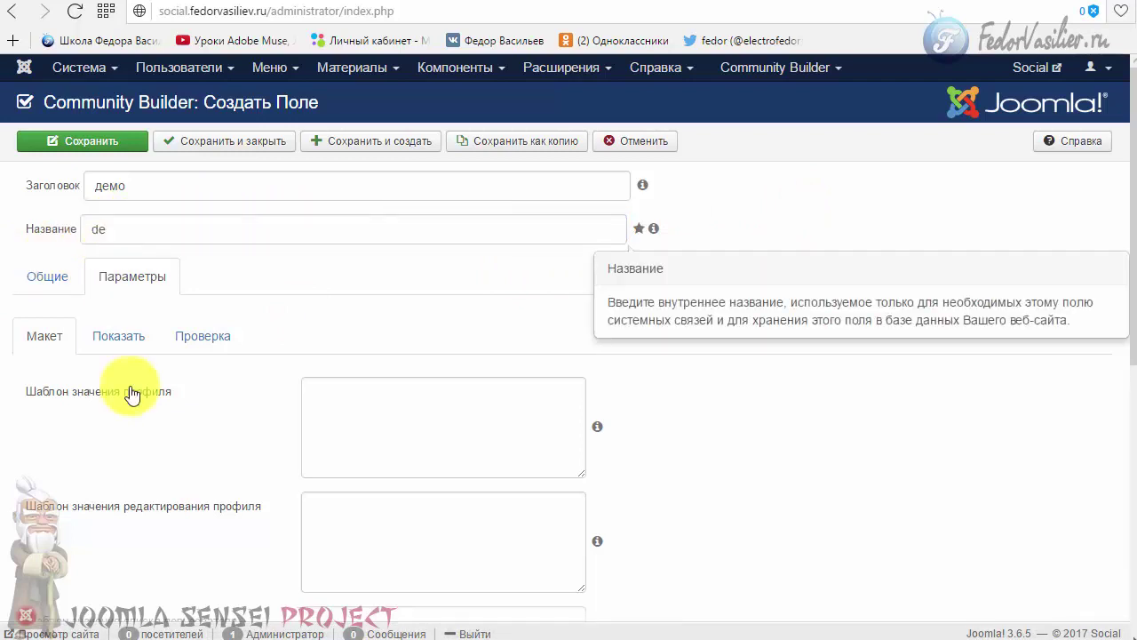
- Examine the new field's general settings, from publishing, type and tab options to profile and registration display, searchability and maximum length
click(47, 276)
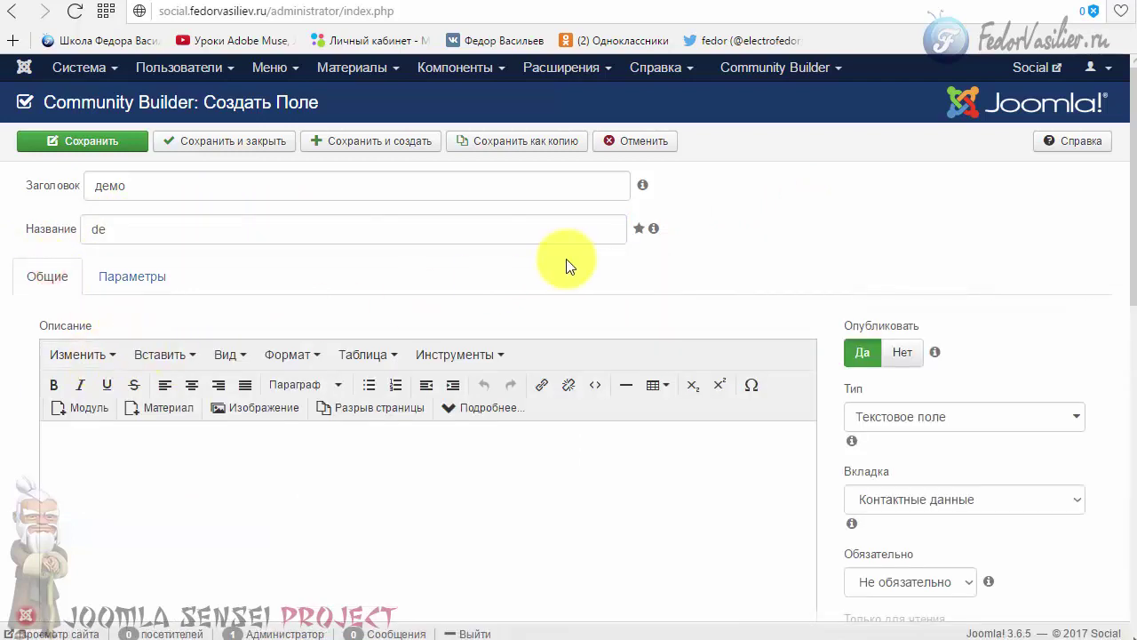
scroll(431, 351, down, 2)
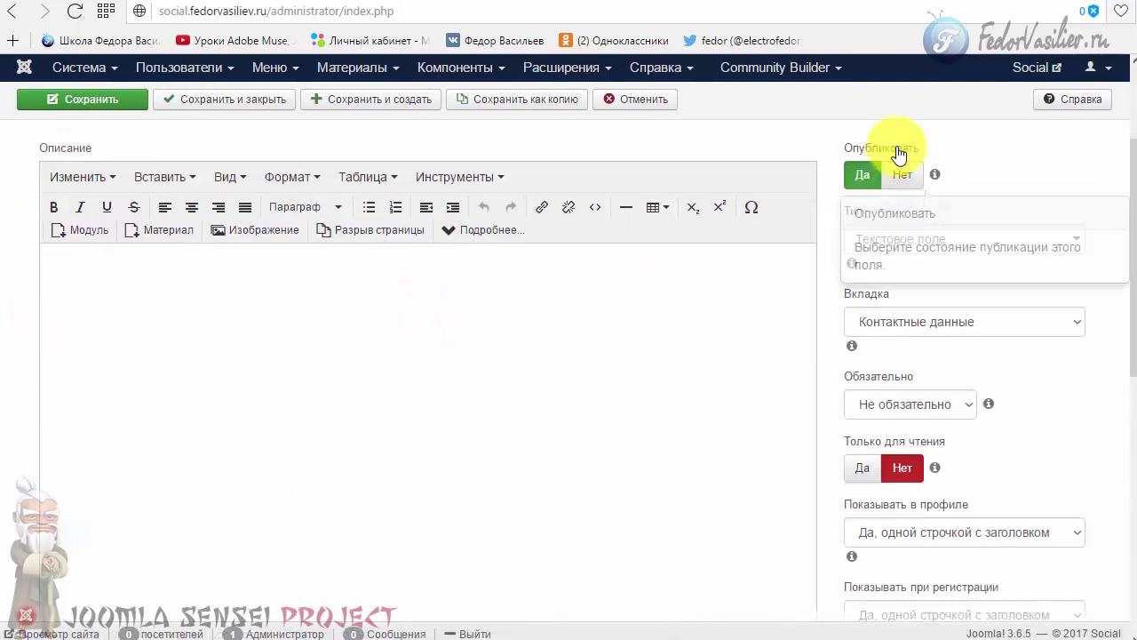
mouse_move(859, 235)
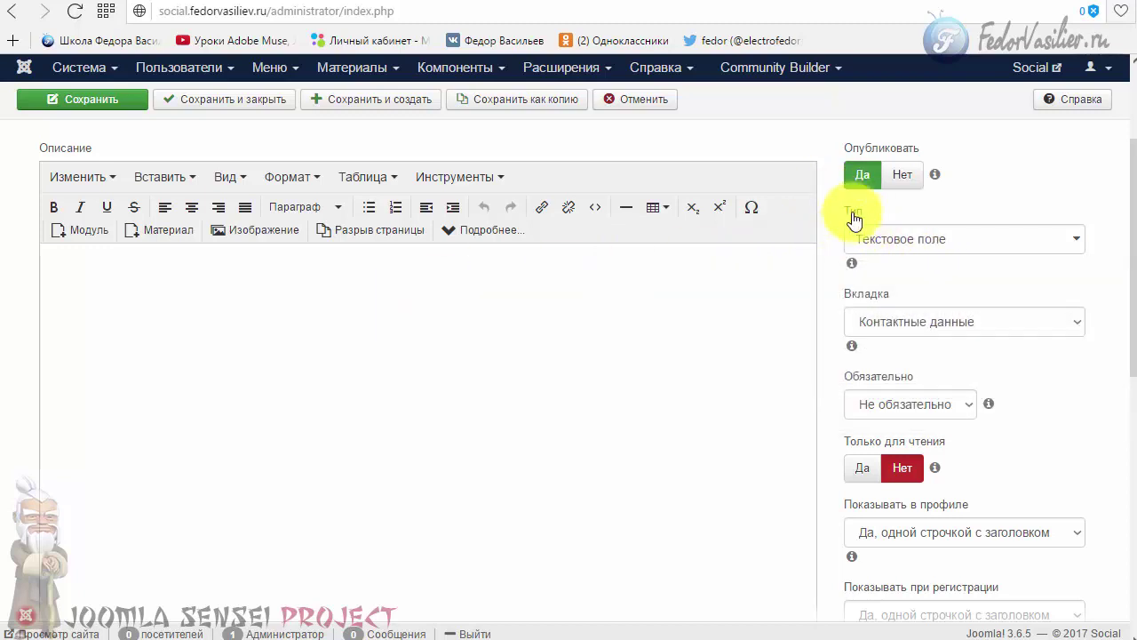
click(951, 240)
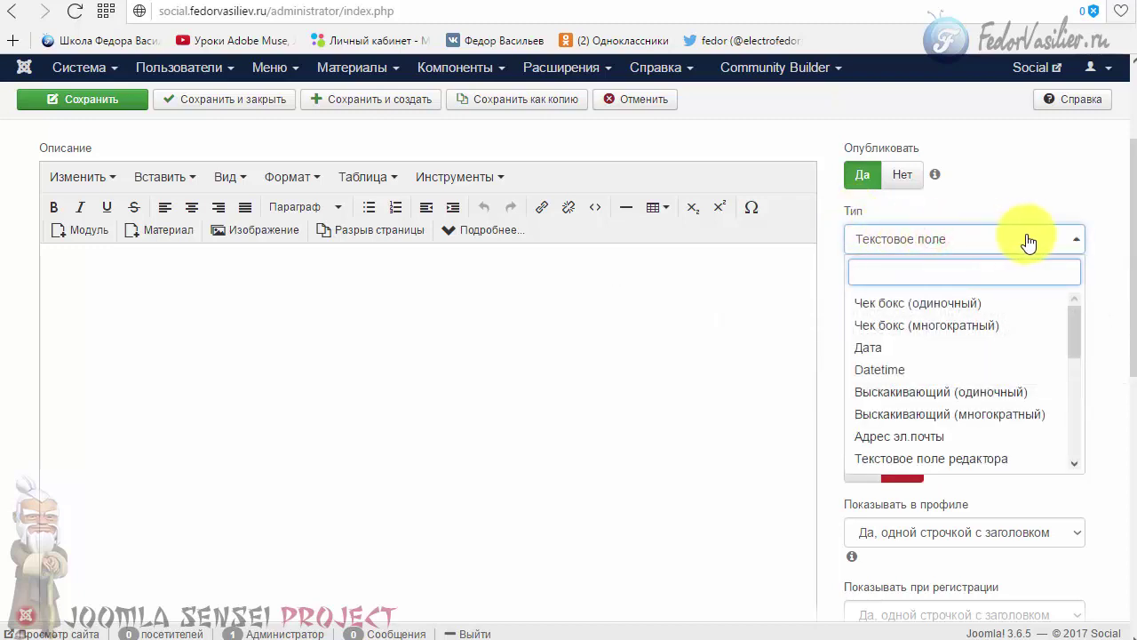
drag(1071, 348, 1065, 297)
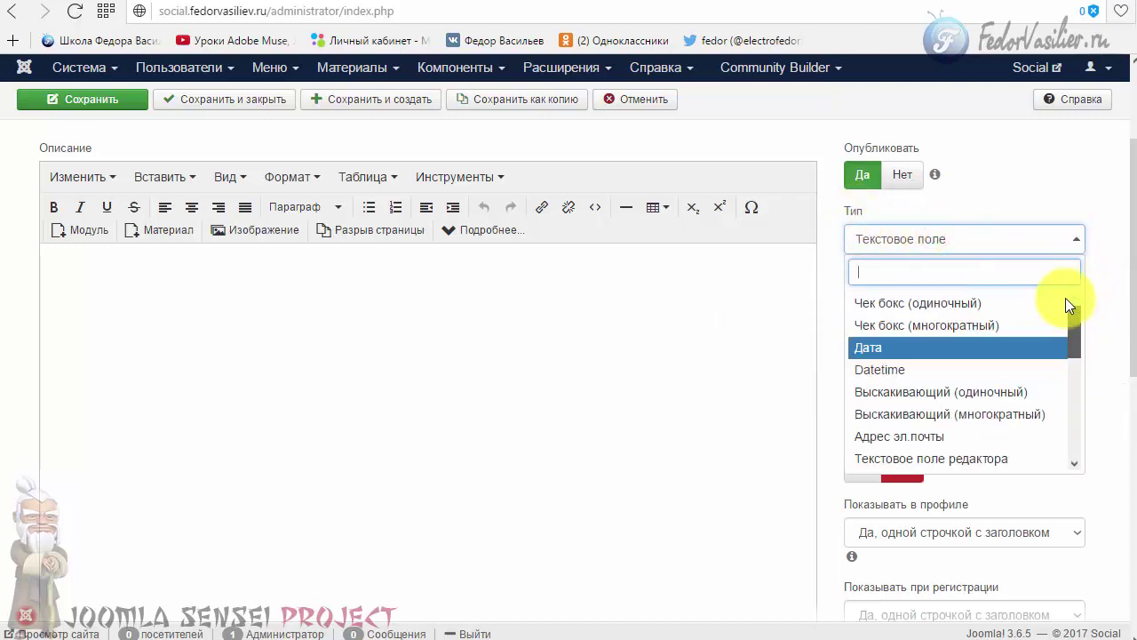
click(1022, 242)
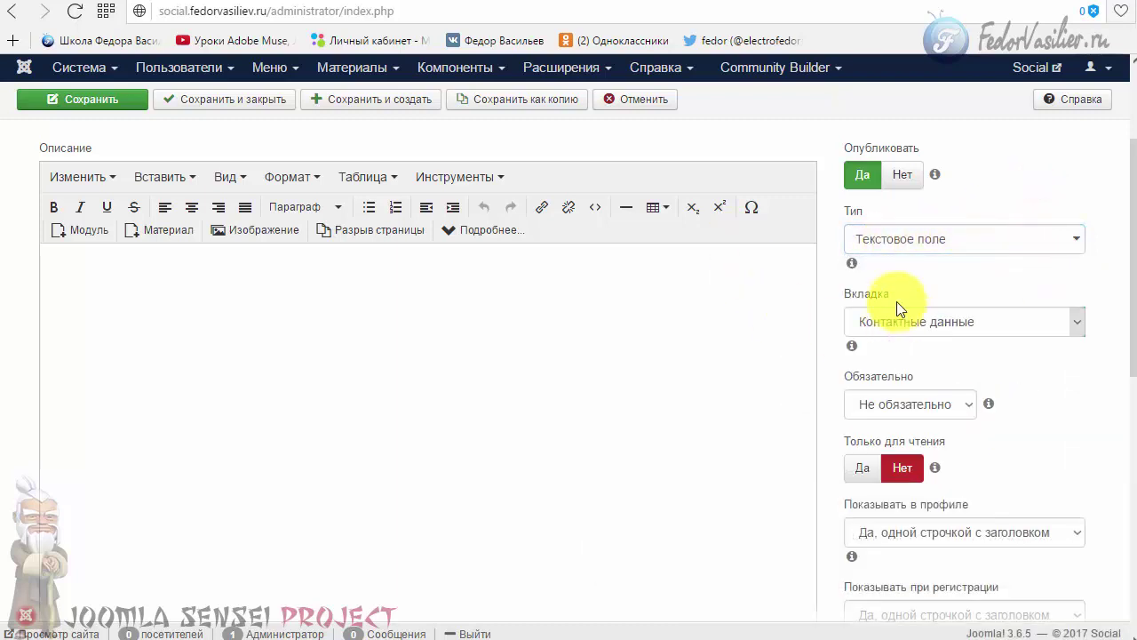
scroll(1126, 364, down, 2)
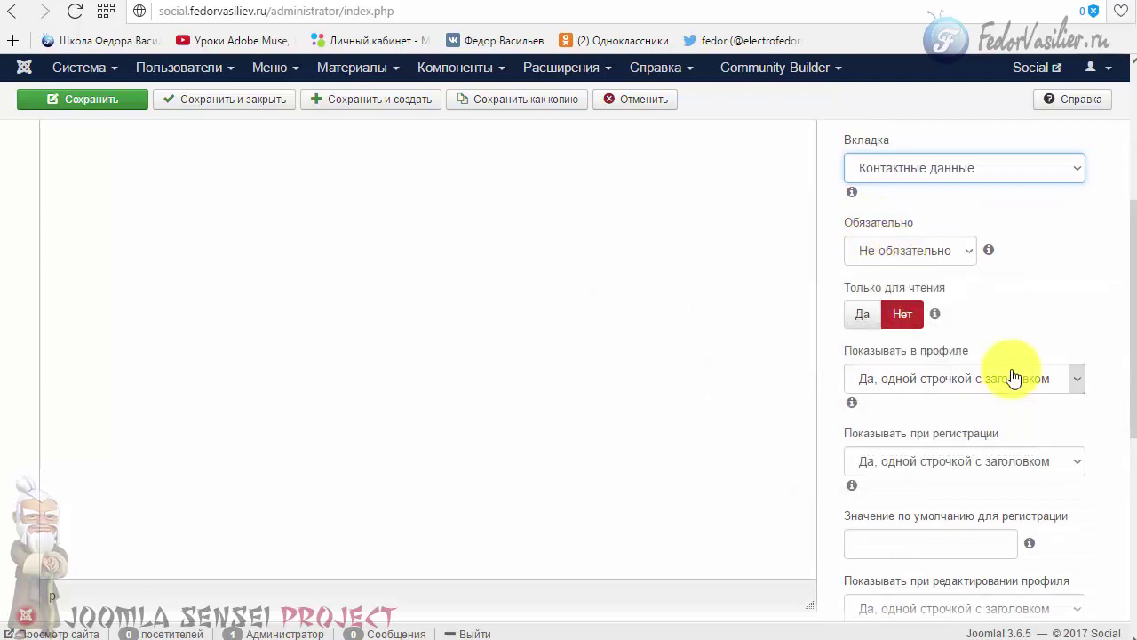
scroll(1013, 376, down, 2)
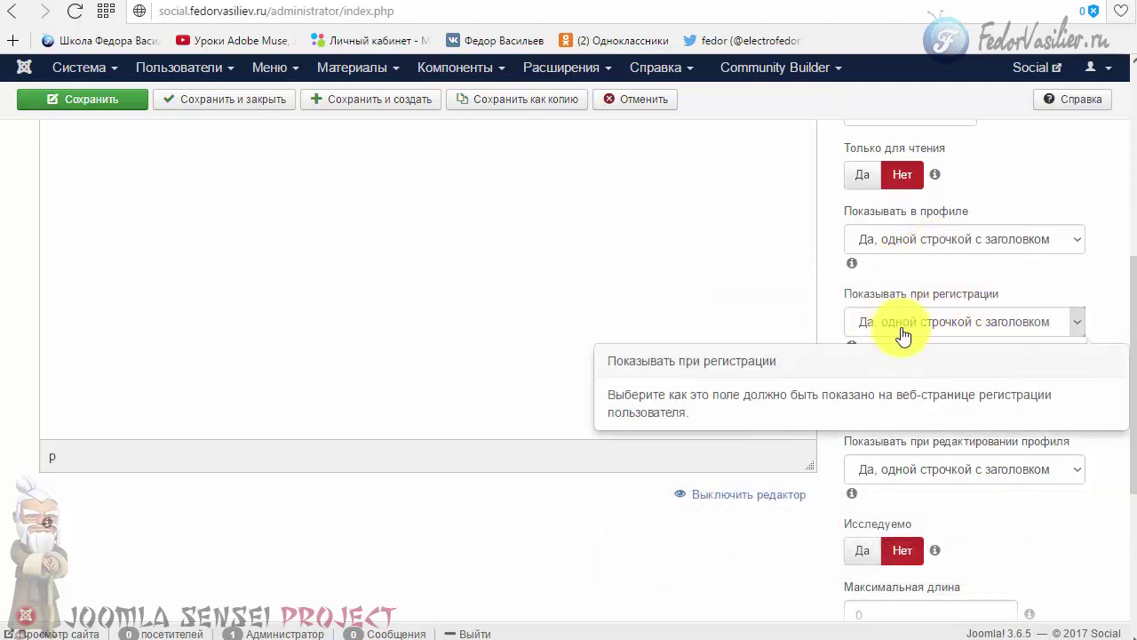
drag(1129, 396, 1129, 551)
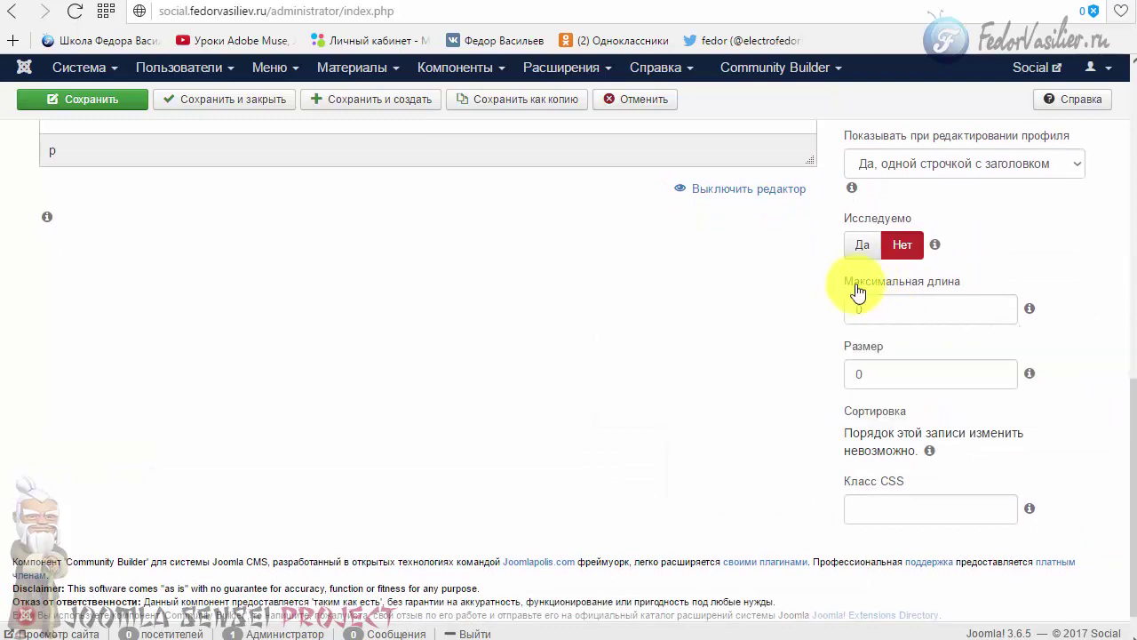
mouse_move(860, 318)
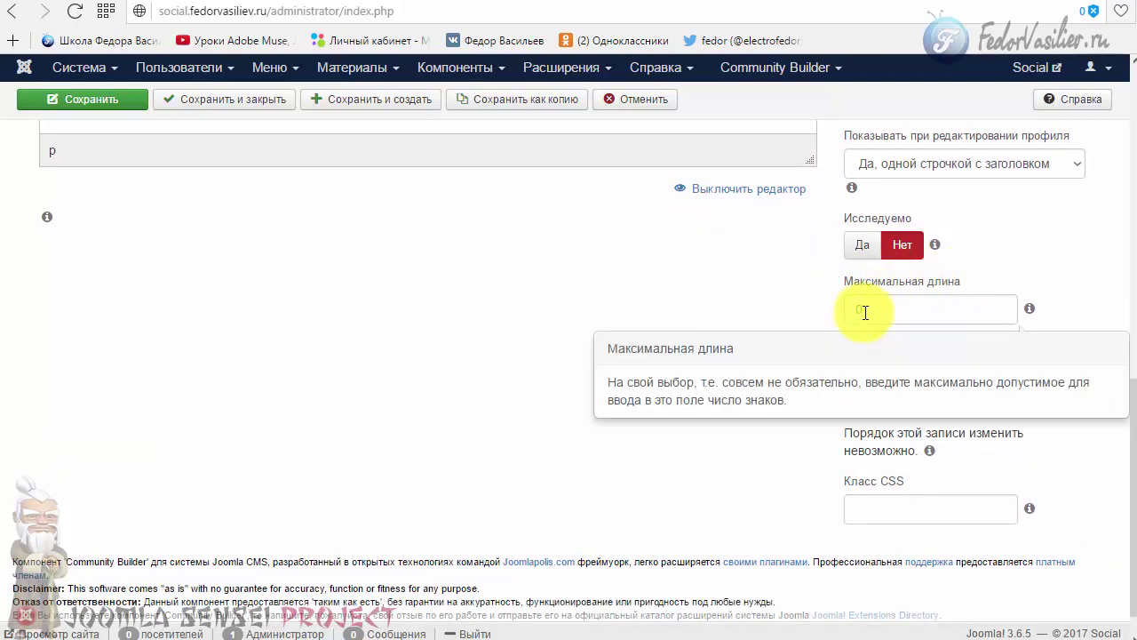
- Review the new field's layout parameters ("Макет"), including the icon display, and save the field
scroll(379, 515, up, 10)
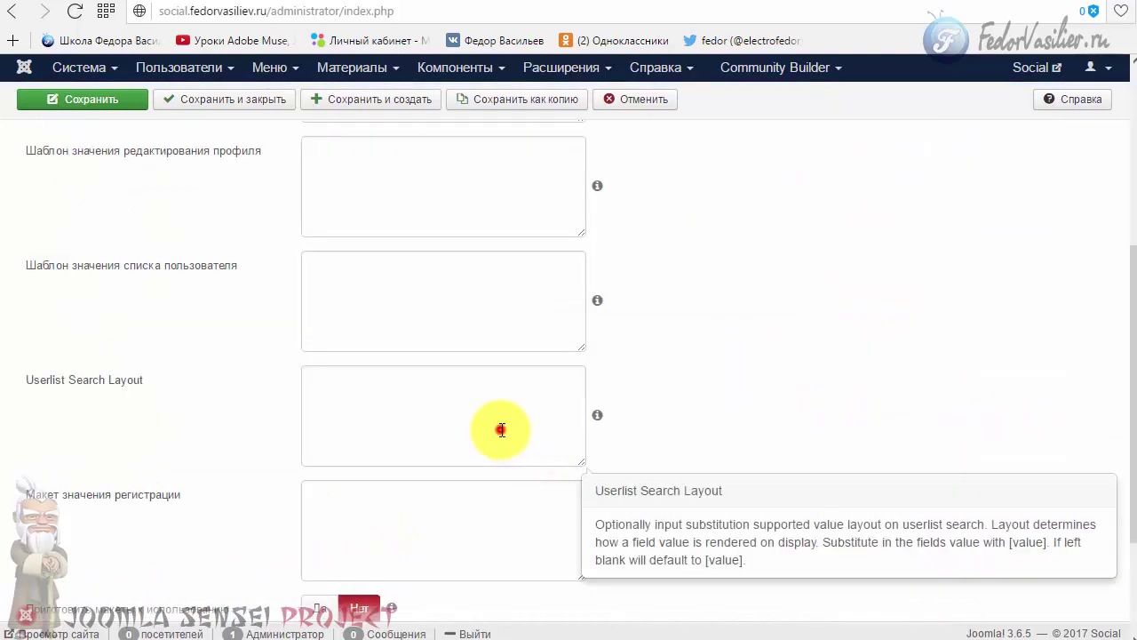
scroll(498, 436, down, 2)
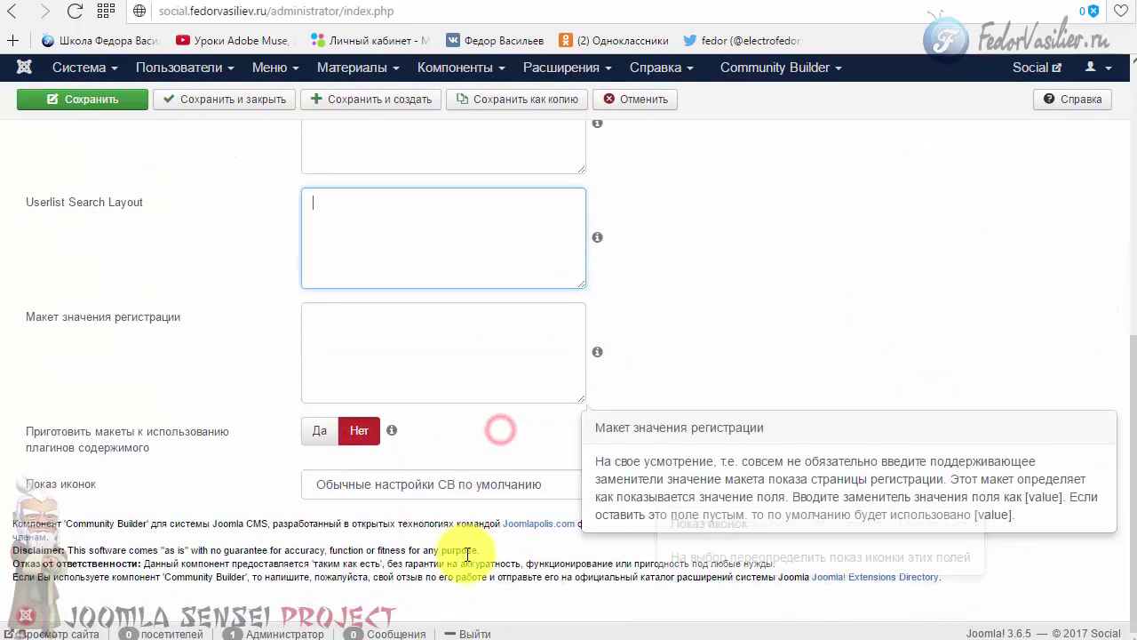
scroll(368, 457, up, 6)
click(89, 145)
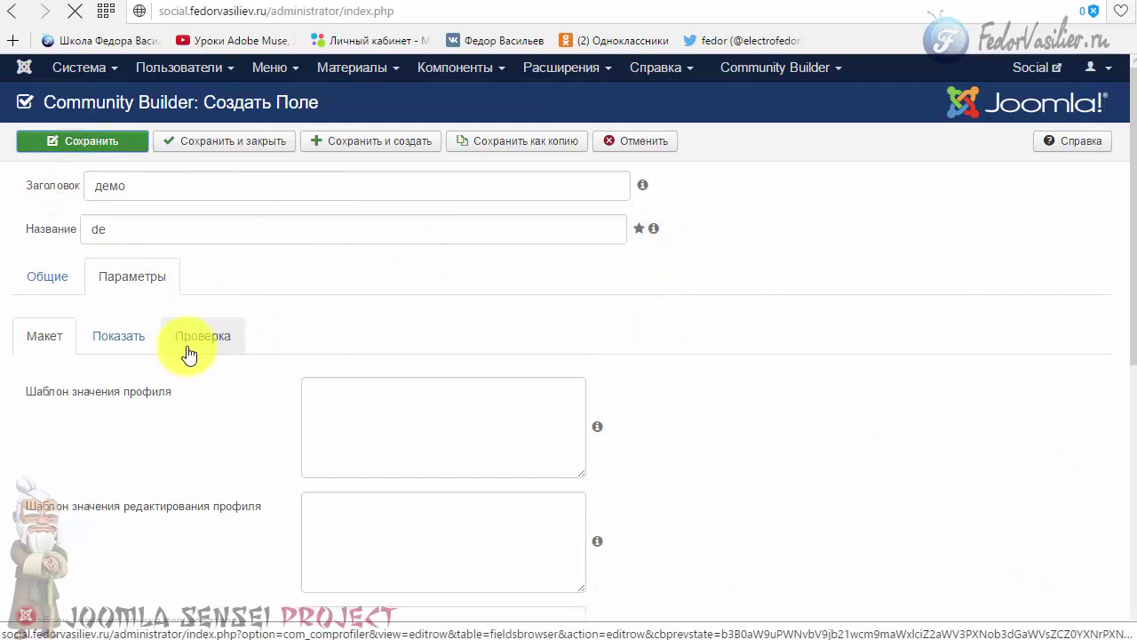
- Check how the "демо" field appears on the registration page
click(965, 7)
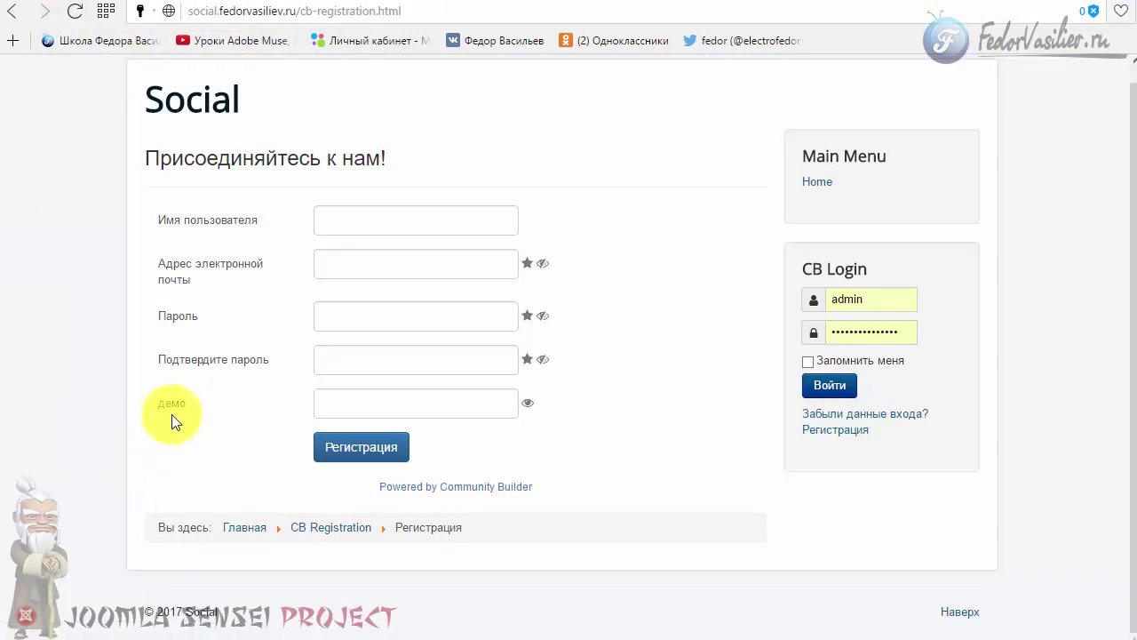
click(331, 403)
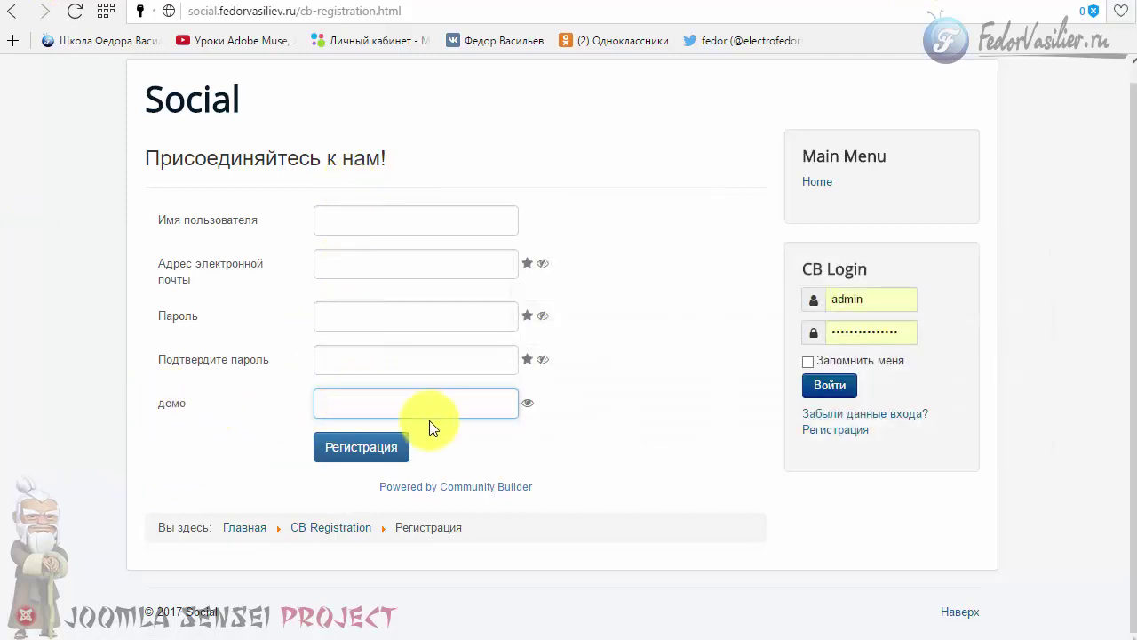
click(569, 489)
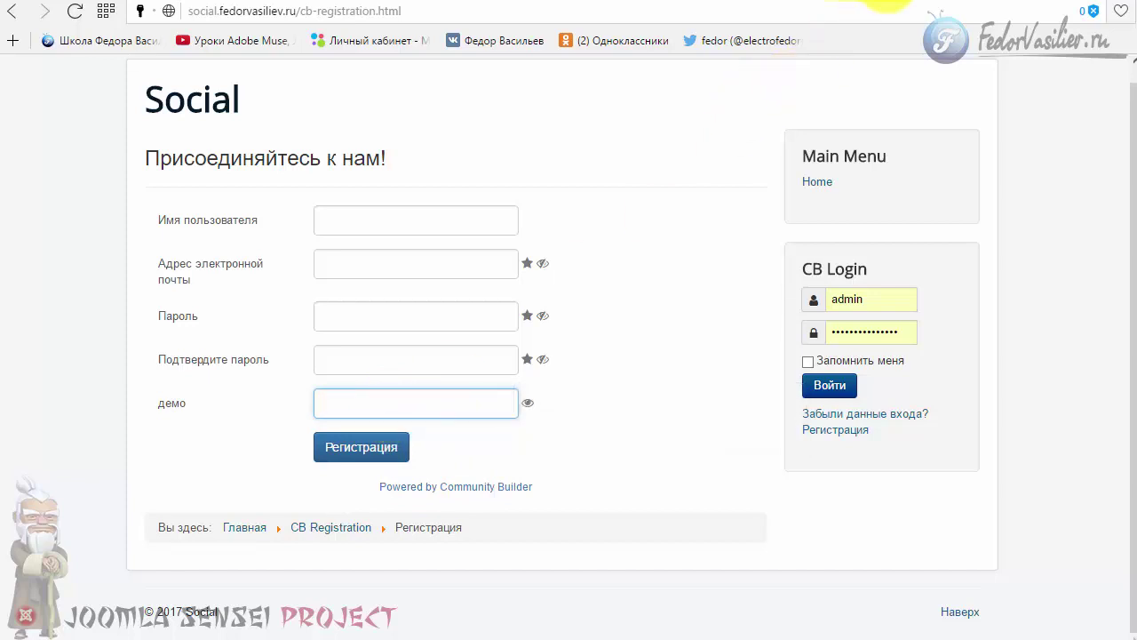
- Enter "привет" as the description ("Описание") of the "демо" field
key(ctrl+Tab)
scroll(228, 300, down, 1)
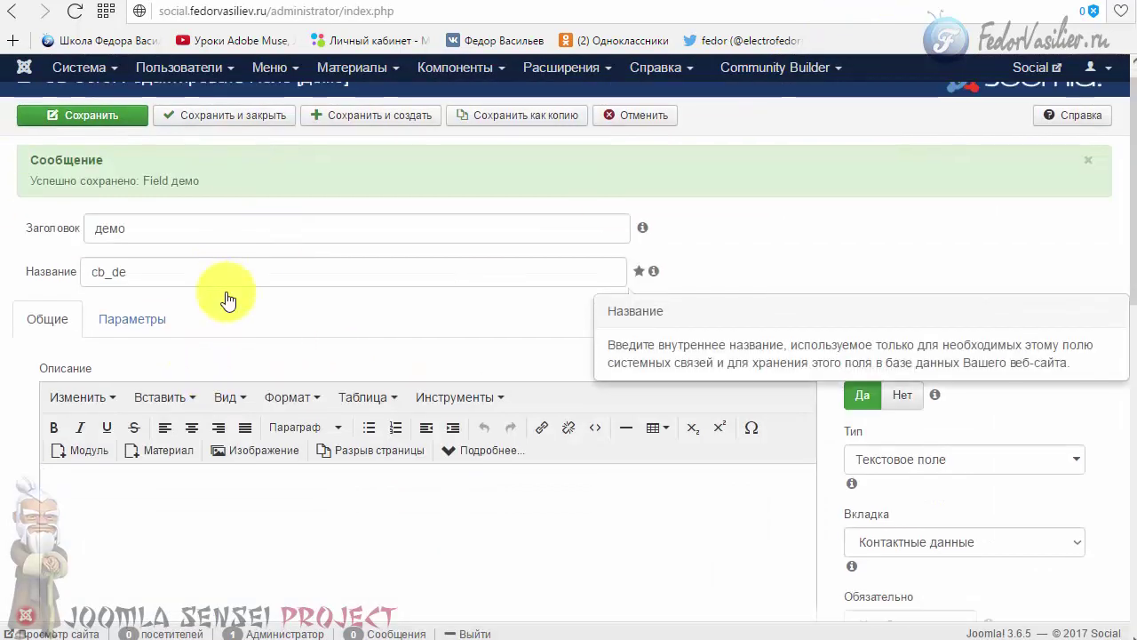
scroll(228, 300, down, 2)
click(124, 345)
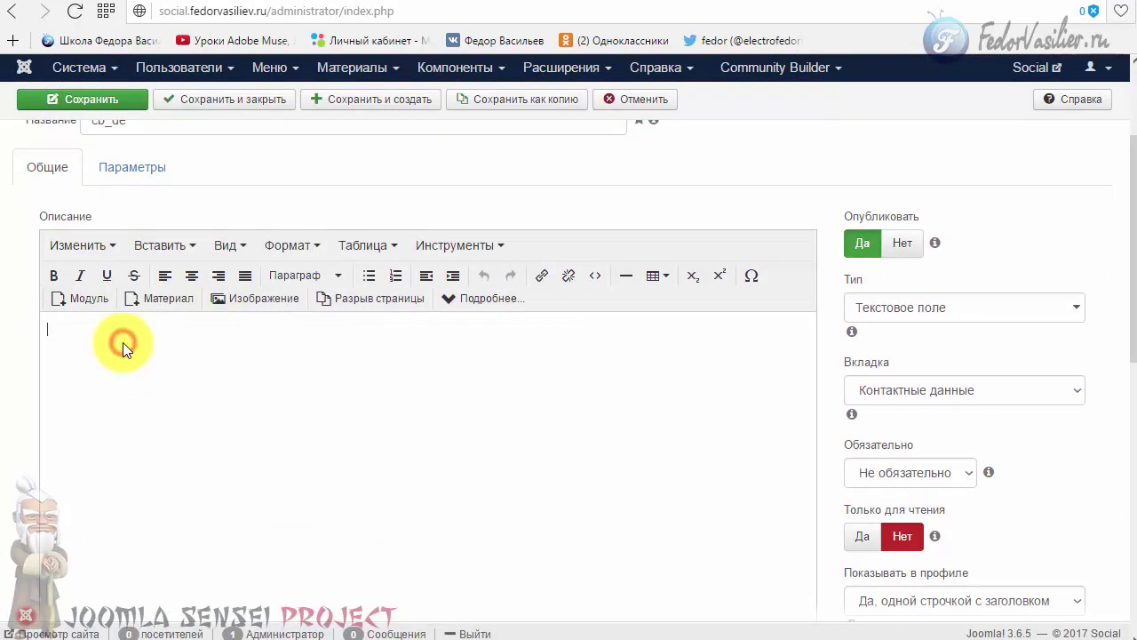
text(привет)
drag(119, 328, 41, 381)
click(270, 373)
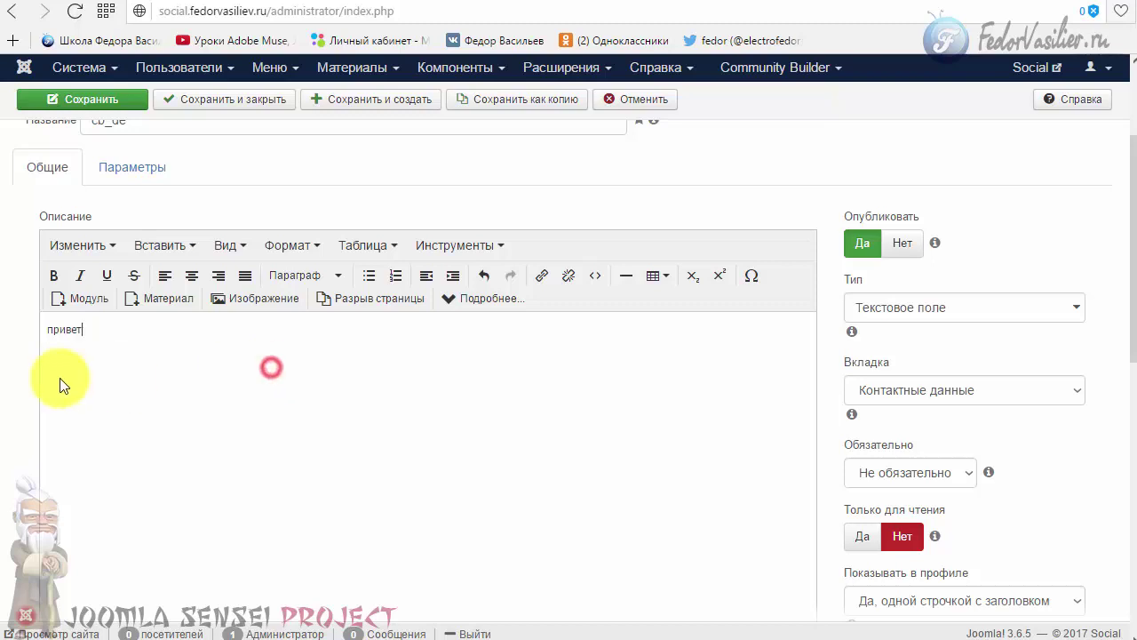
- Make the description text "привет" bold and underlined, and save the field
drag(115, 330, 56, 296)
click(53, 277)
click(129, 330)
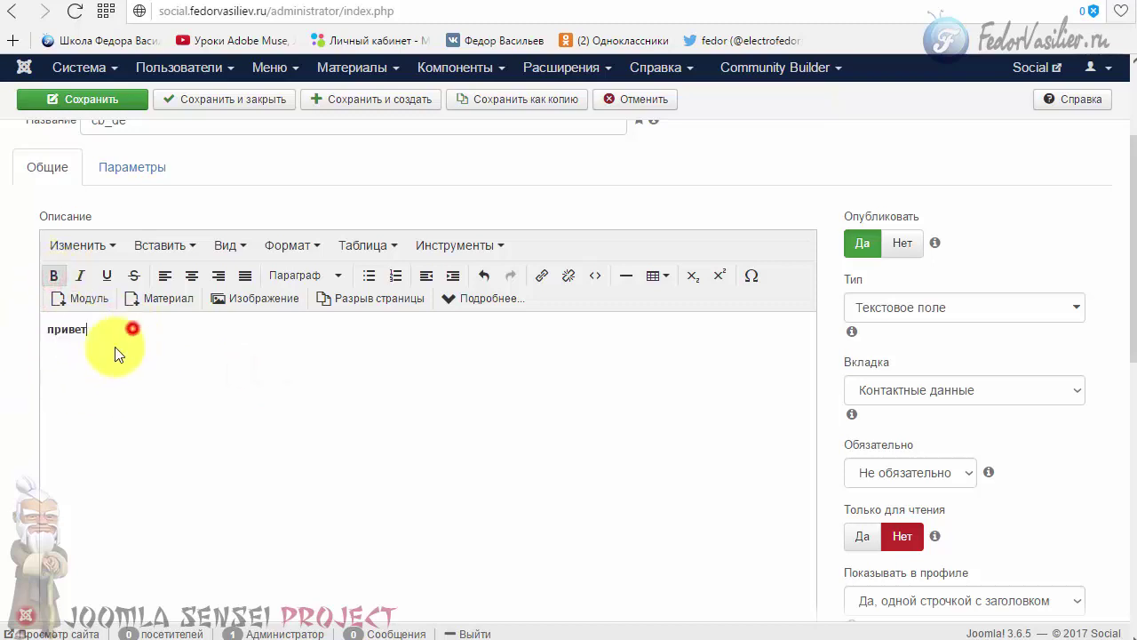
drag(119, 332, 20, 327)
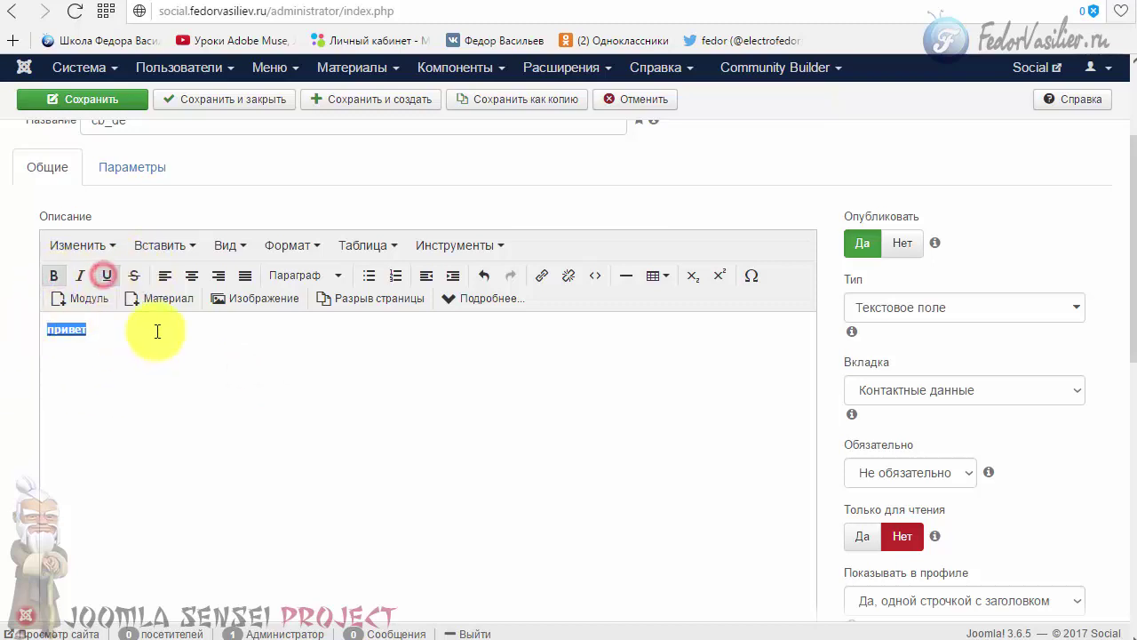
click(89, 98)
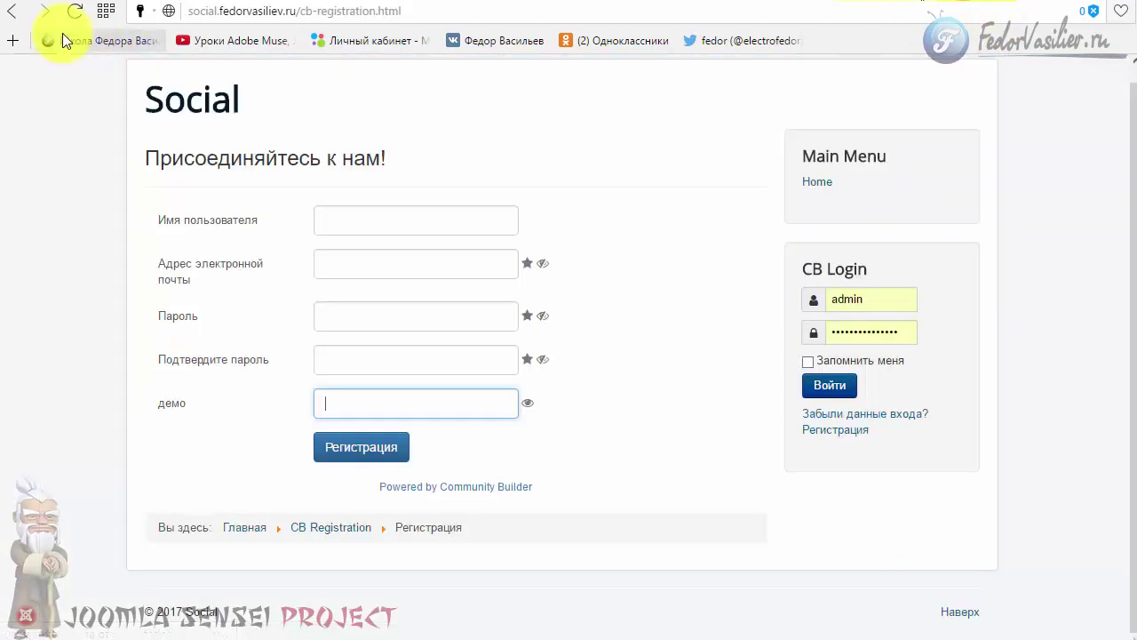
- Reload the registration page and check the description tooltip of the "демо" field
click(74, 13)
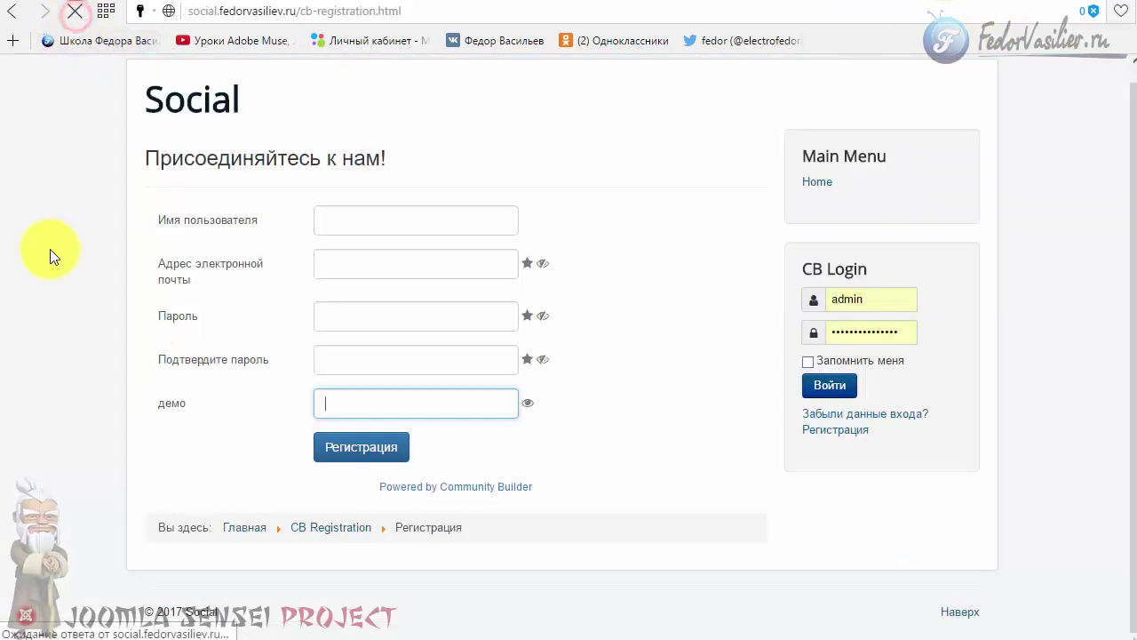
click(326, 401)
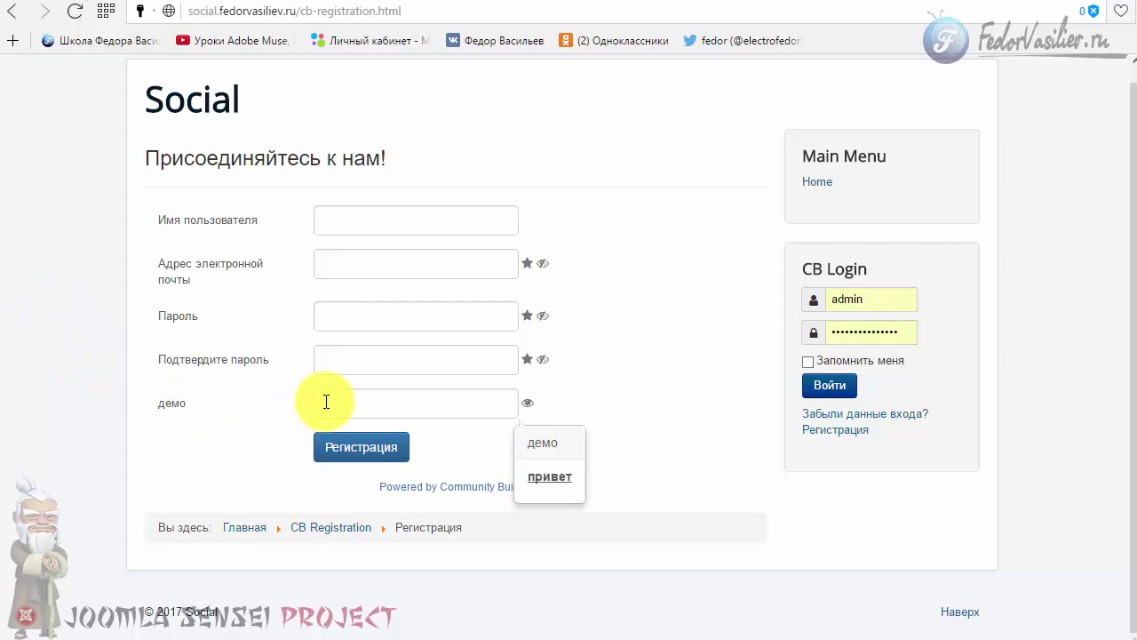
click(479, 403)
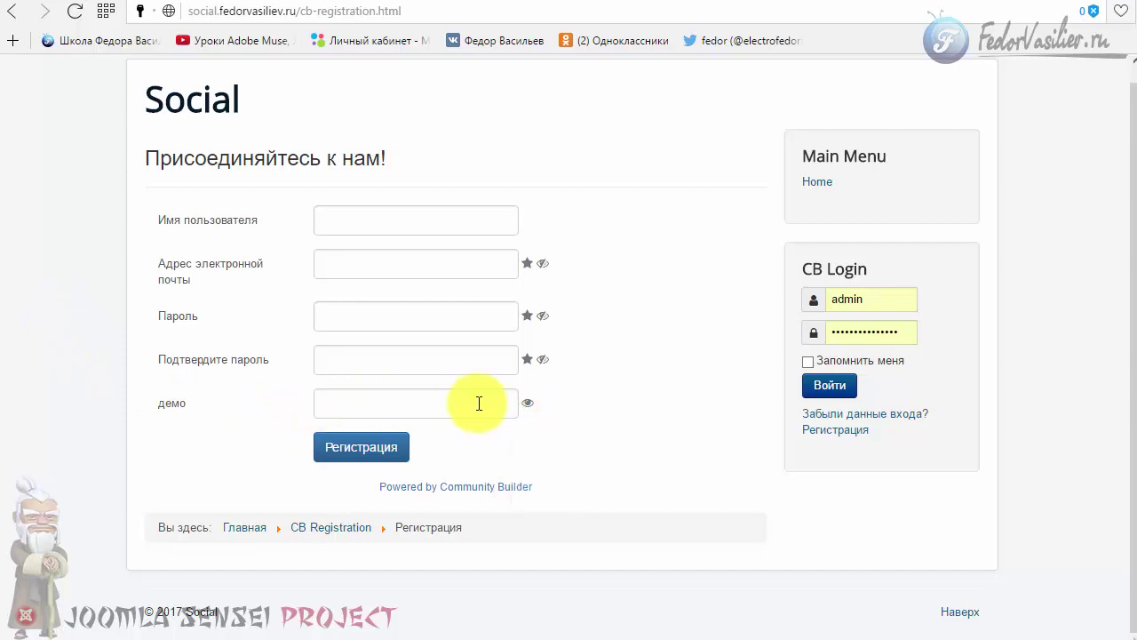
click(479, 403)
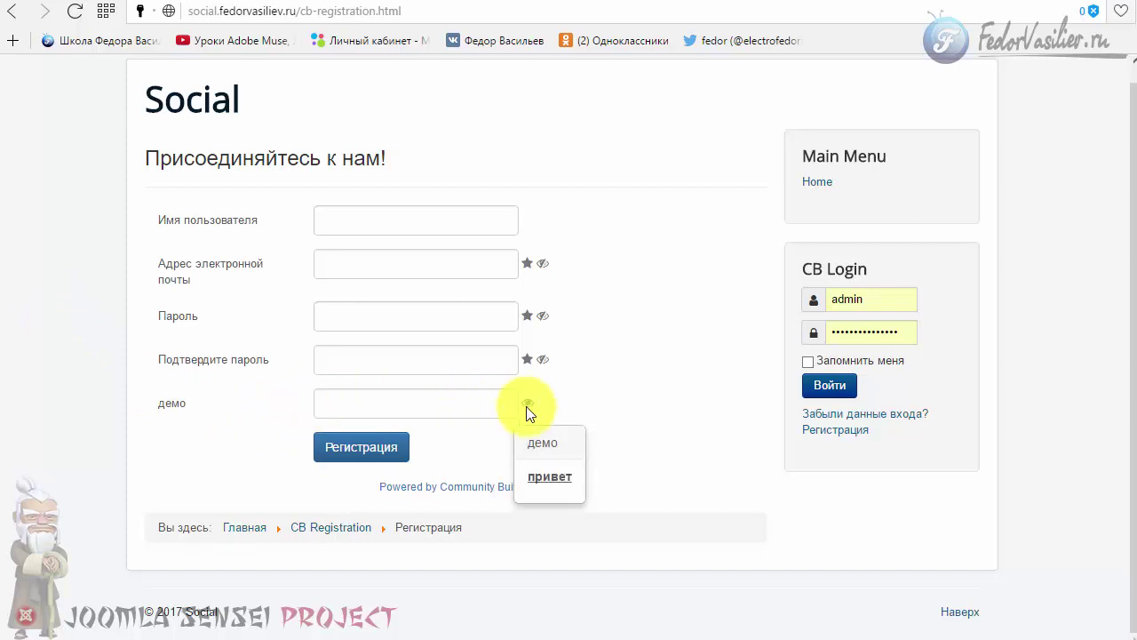
click(477, 406)
click(482, 407)
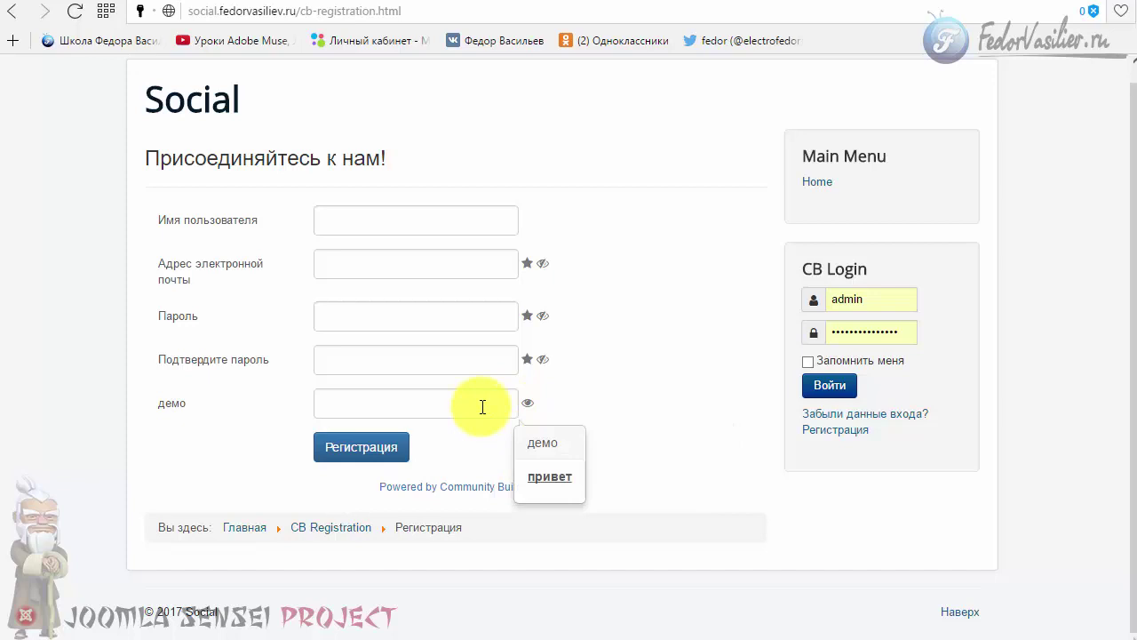
click(482, 407)
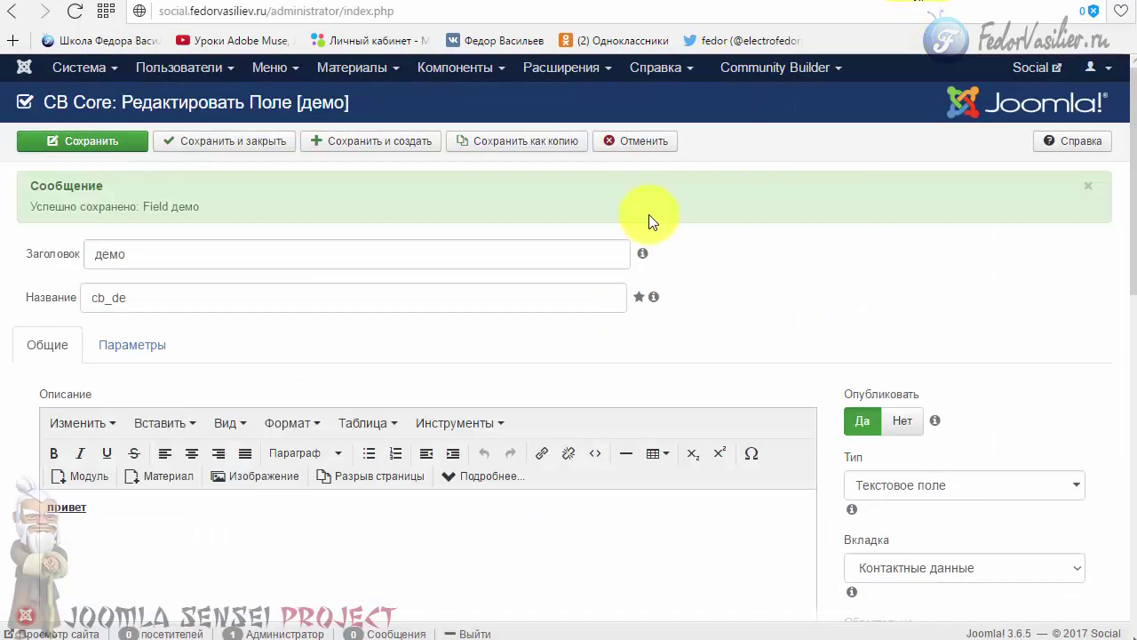
- Clear the description text "привет" from the "демо" field and save the field
scroll(339, 271, down, 2)
double_click(143, 334)
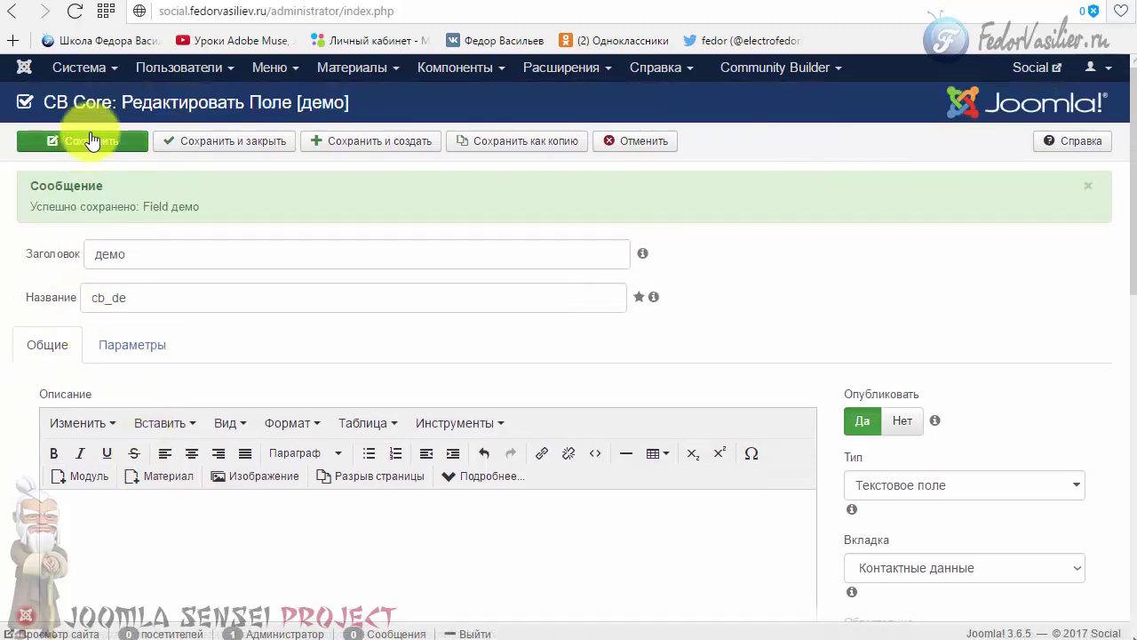
click(89, 142)
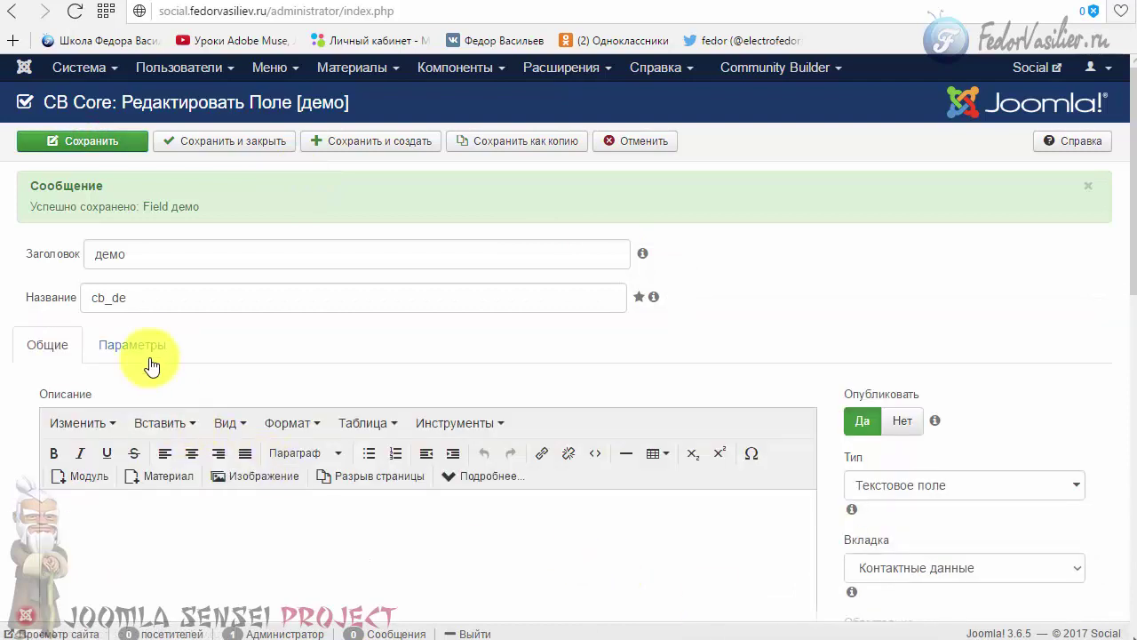
- Examine the "демо" field's validation, display and layout parameters, including the words forbidden at registration
click(142, 349)
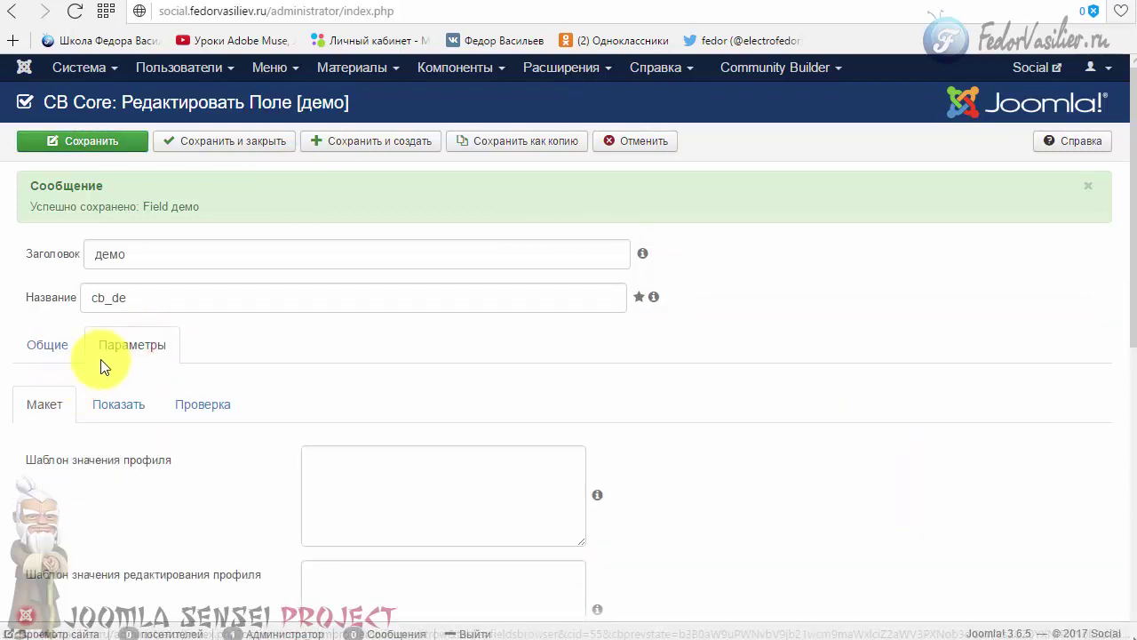
scroll(105, 360, down, 2)
click(192, 238)
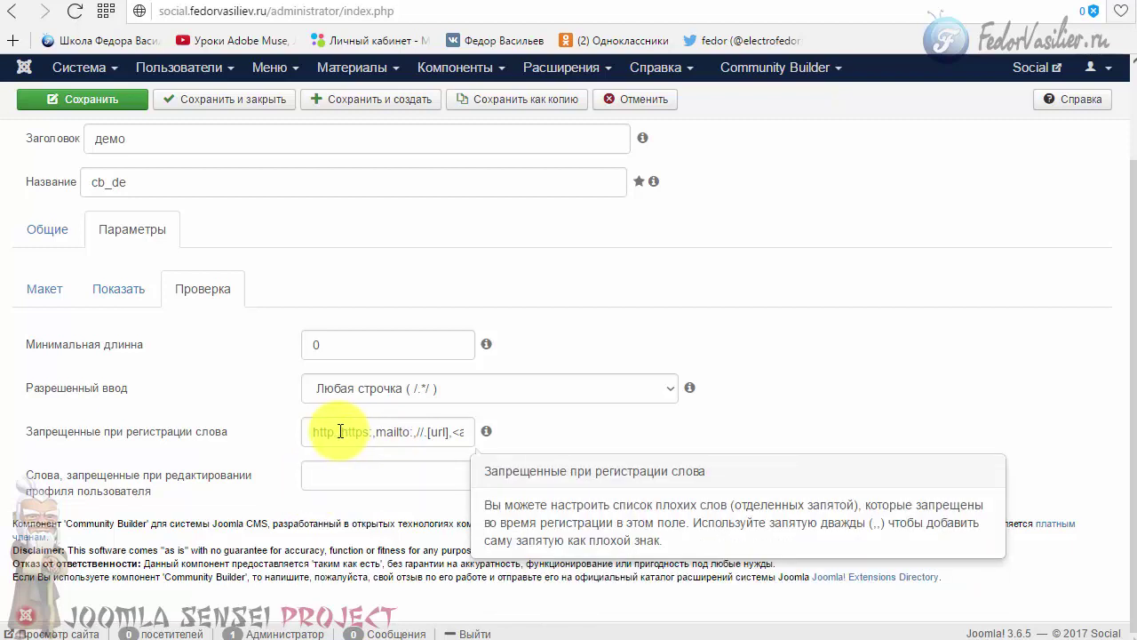
drag(308, 431, 645, 436)
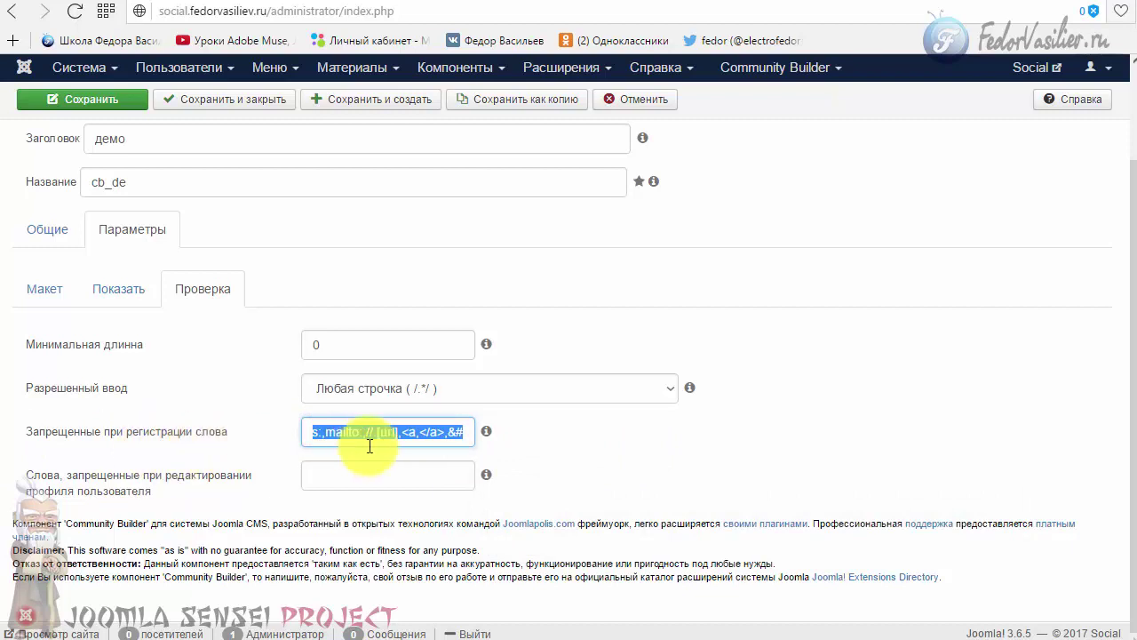
click(122, 314)
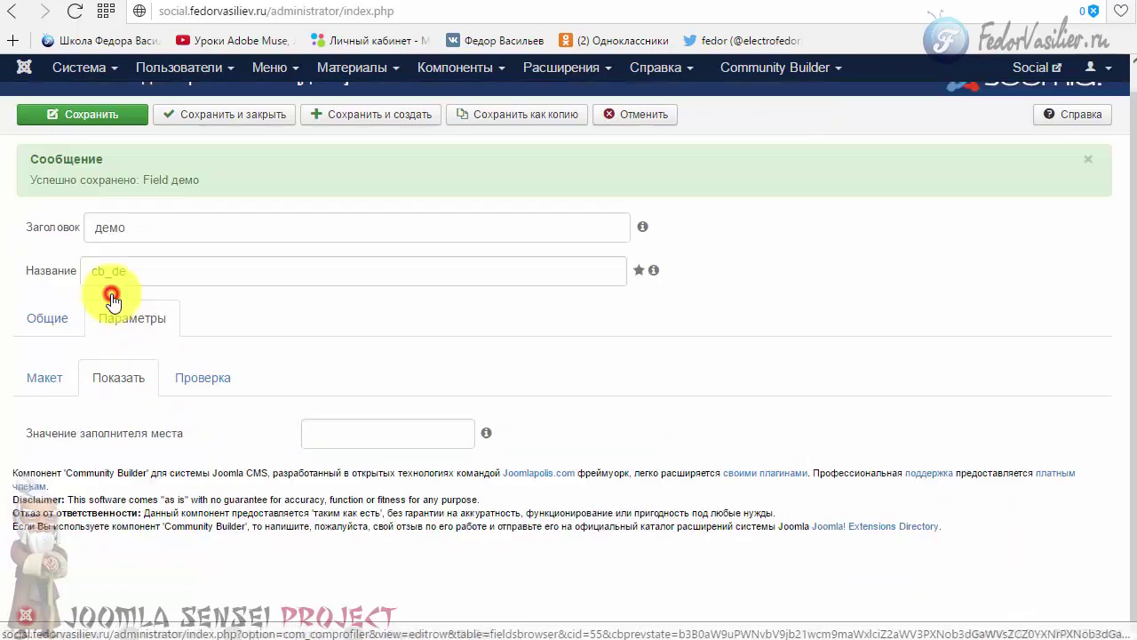
click(48, 373)
scroll(249, 403, down, 5)
scroll(250, 402, down, 1)
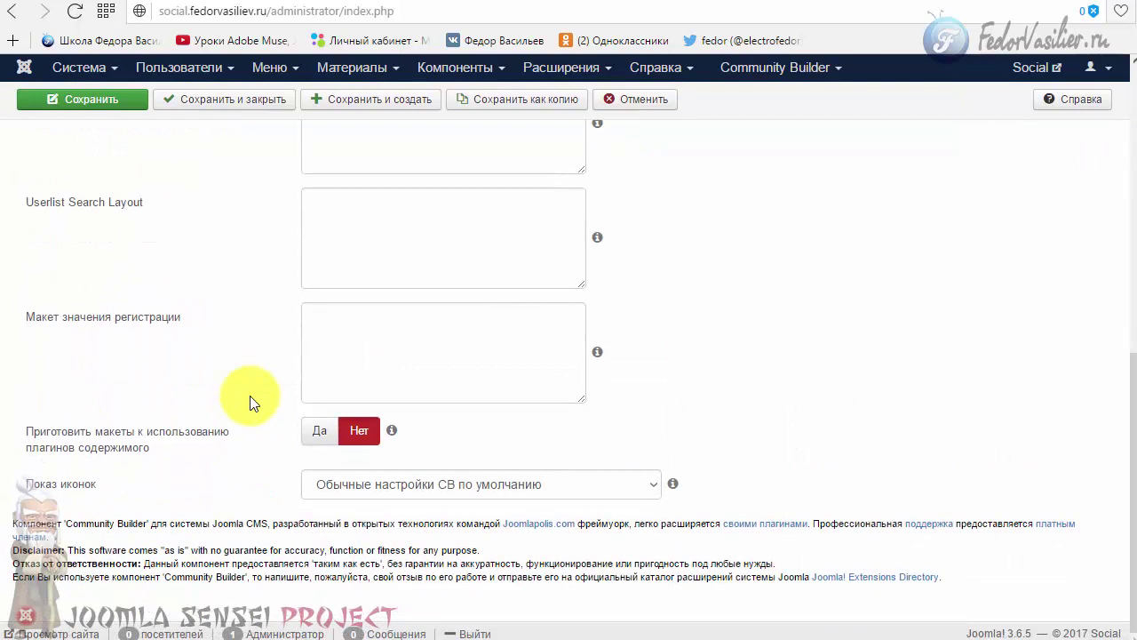
scroll(249, 402, up, 10)
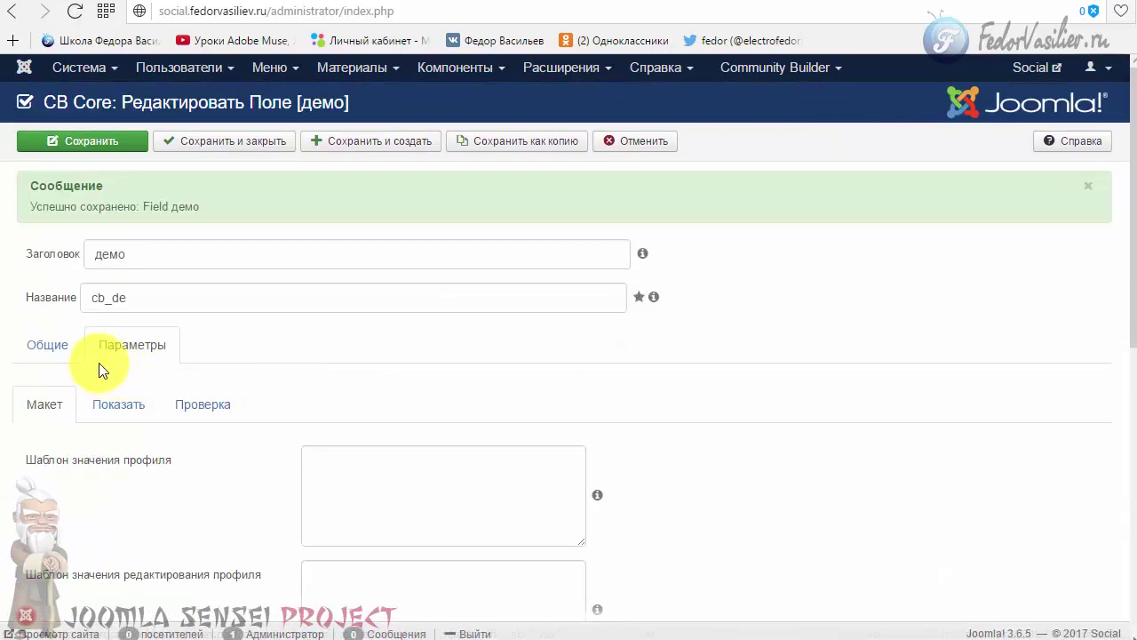
- Change the type of the "демо" field to "Условия и Соглашения"
click(28, 347)
scroll(916, 294, down, 3)
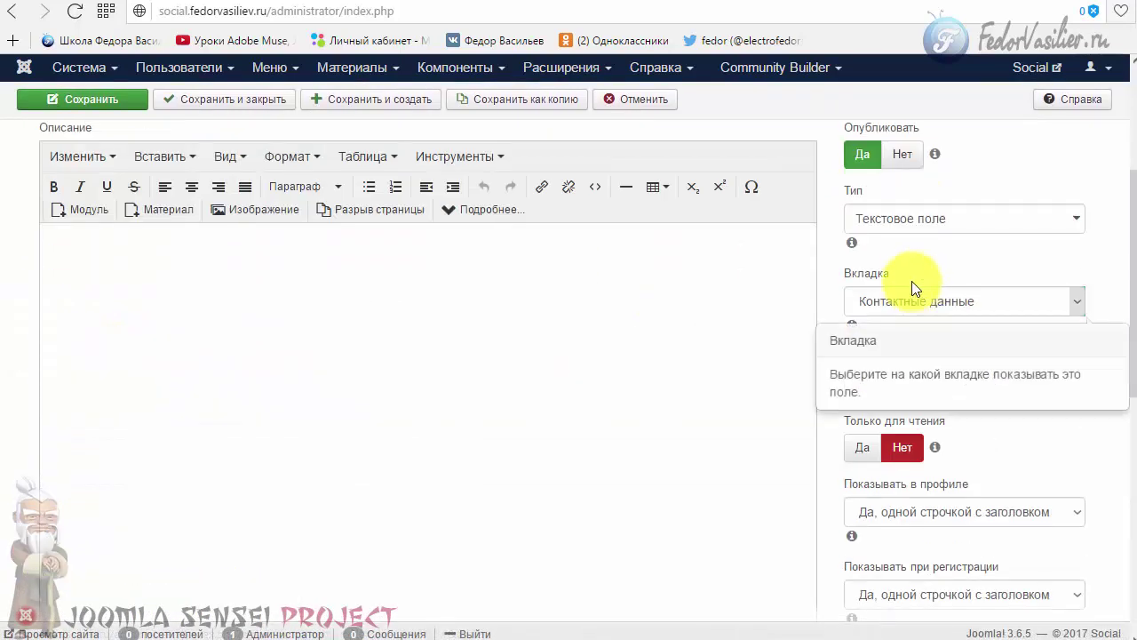
click(951, 229)
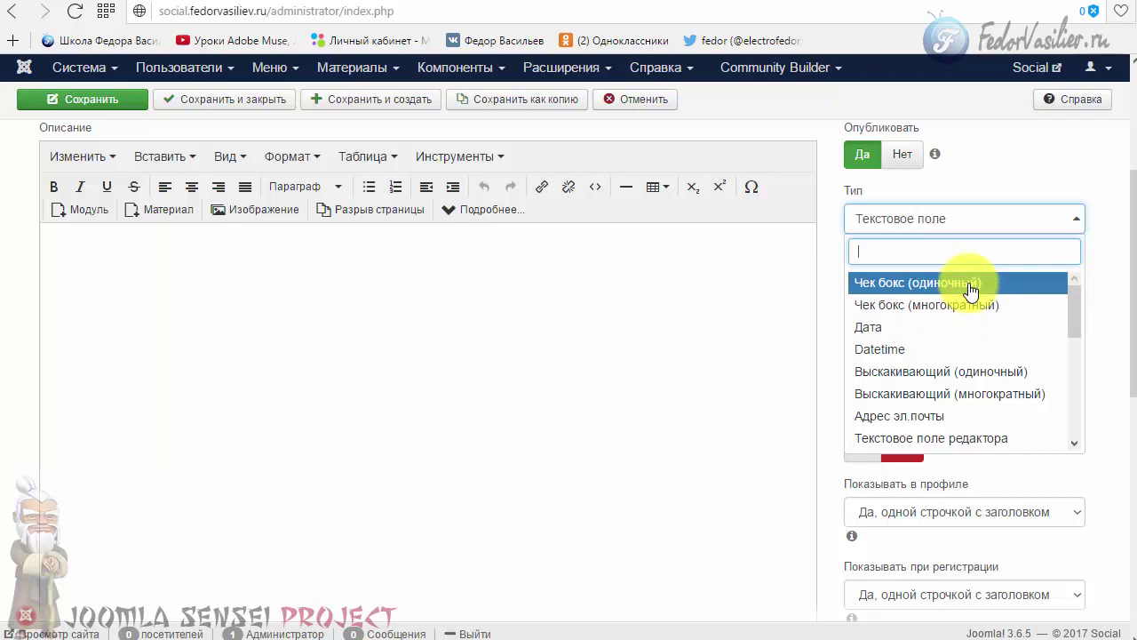
drag(1077, 311, 1075, 376)
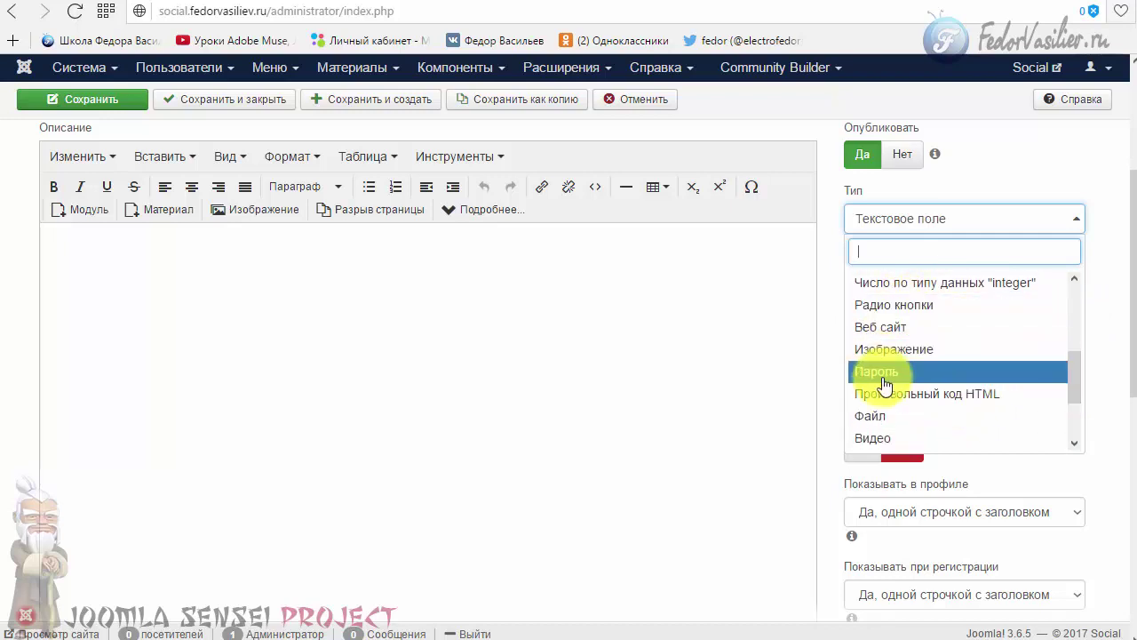
drag(1076, 380, 1072, 418)
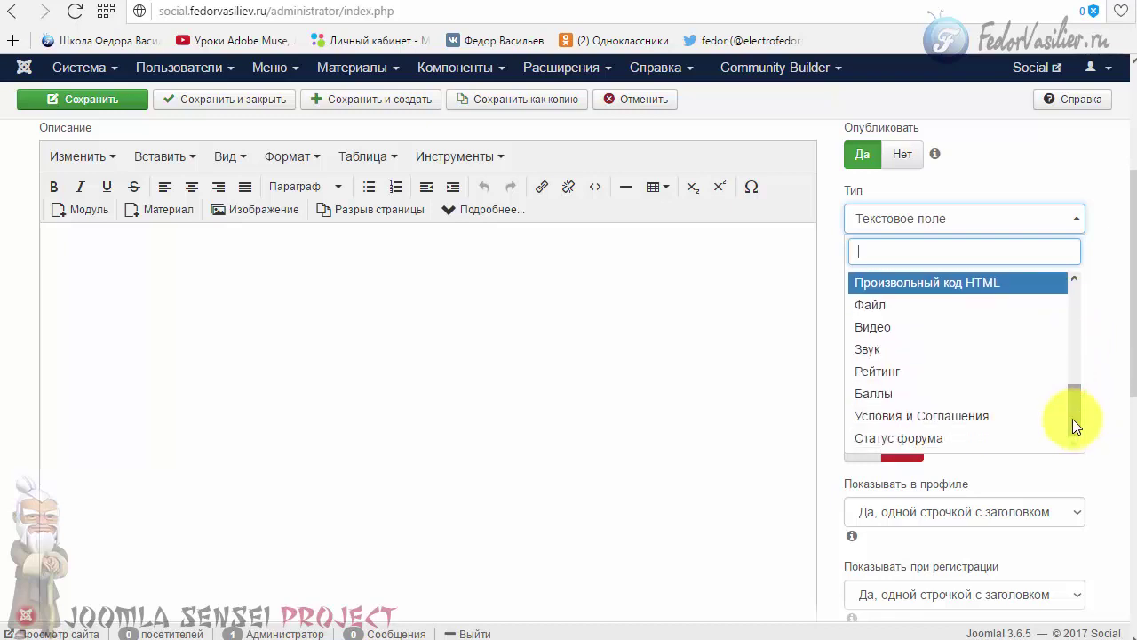
click(939, 427)
scroll(850, 464, up, 2)
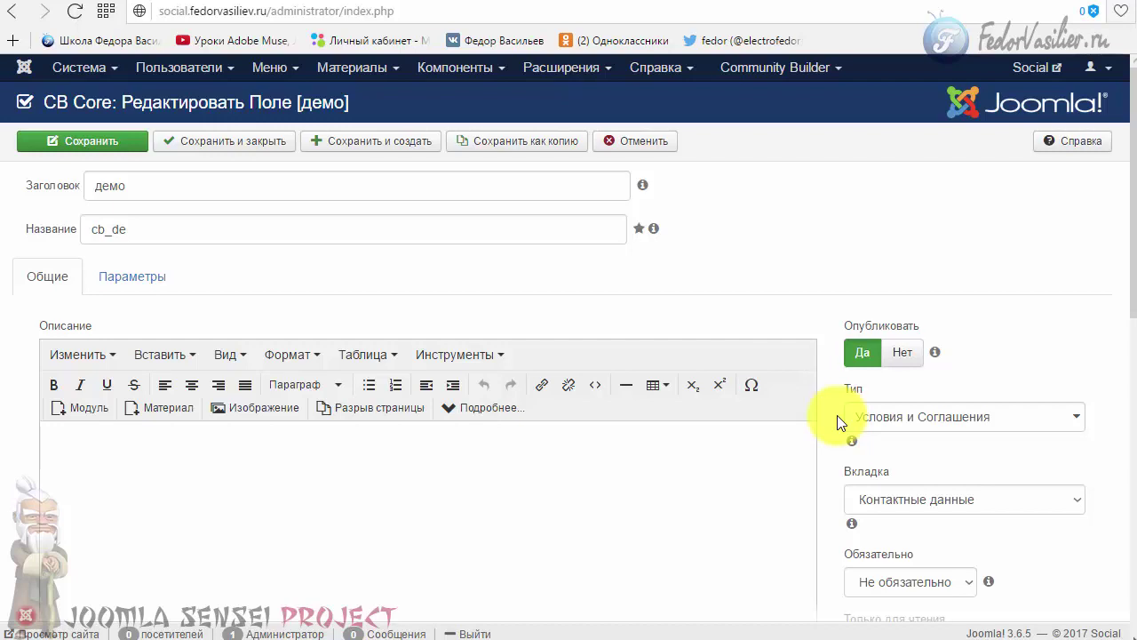
mouse_move(952, 436)
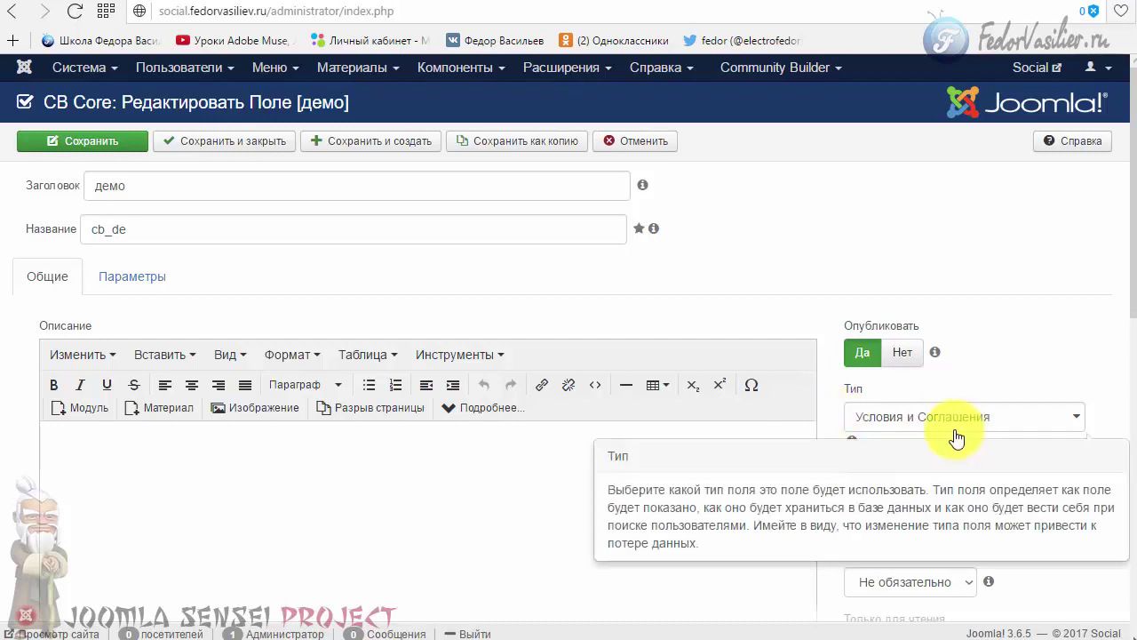
- Retitle the field "правила" and make it mandatory ("Обязательно")
drag(157, 183, 69, 203)
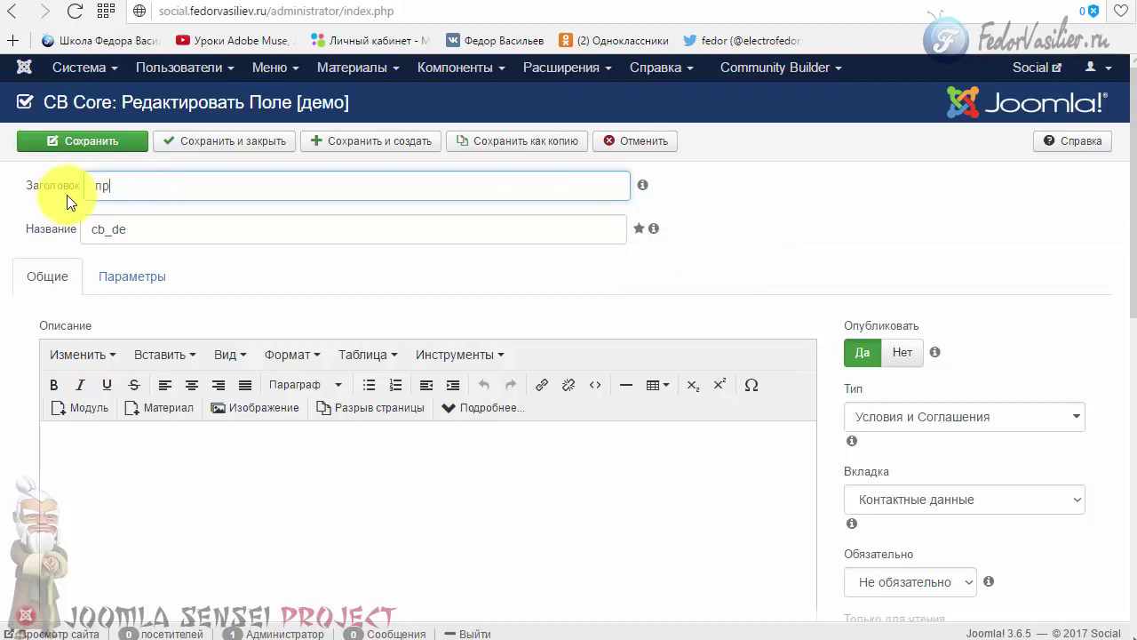
scroll(1127, 394, down, 3)
mouse_move(854, 310)
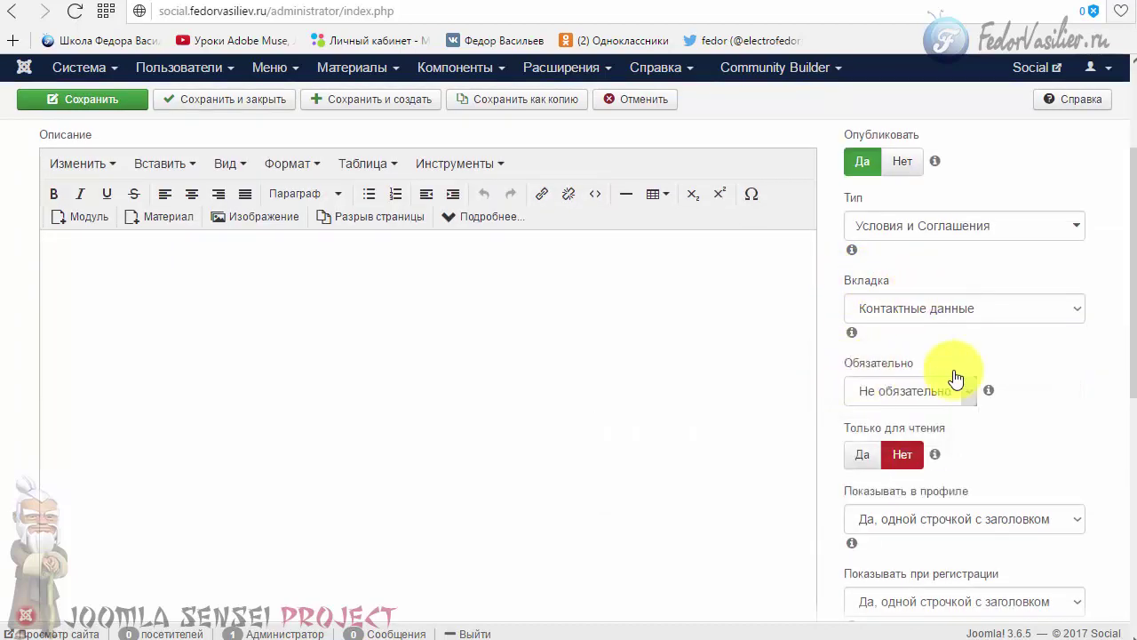
click(943, 395)
click(931, 425)
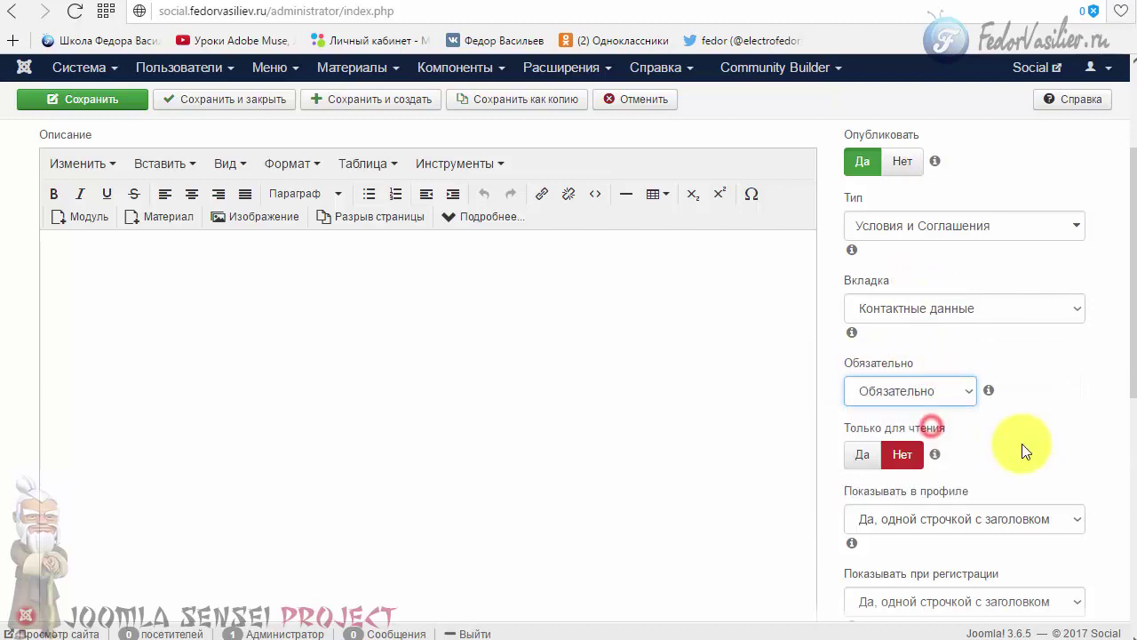
- Hide the field in the profile and during profile editing by setting both display options to "Нет"
scroll(1031, 439, down, 3)
mouse_move(850, 338)
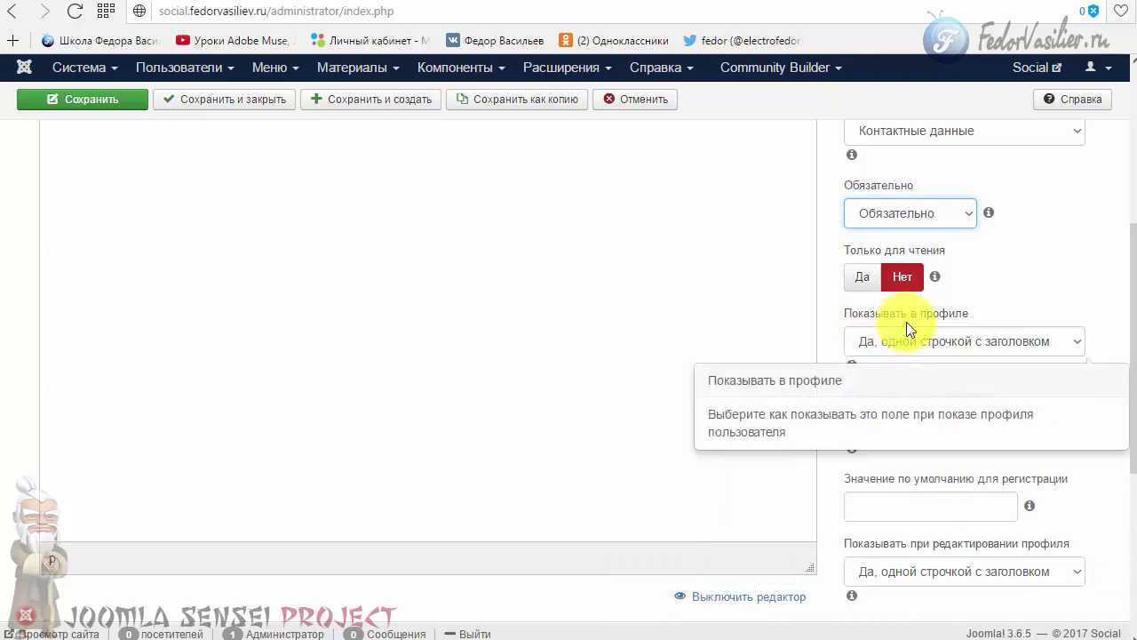
click(942, 345)
click(902, 365)
scroll(1069, 380, down, 2)
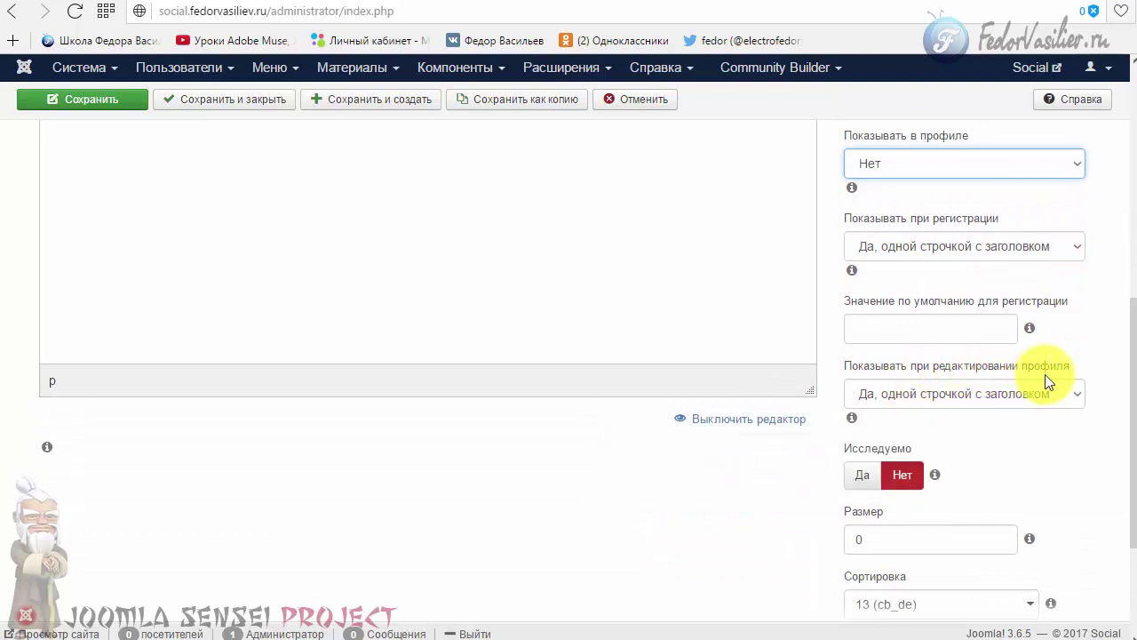
click(1024, 409)
click(925, 416)
scroll(990, 464, down, 2)
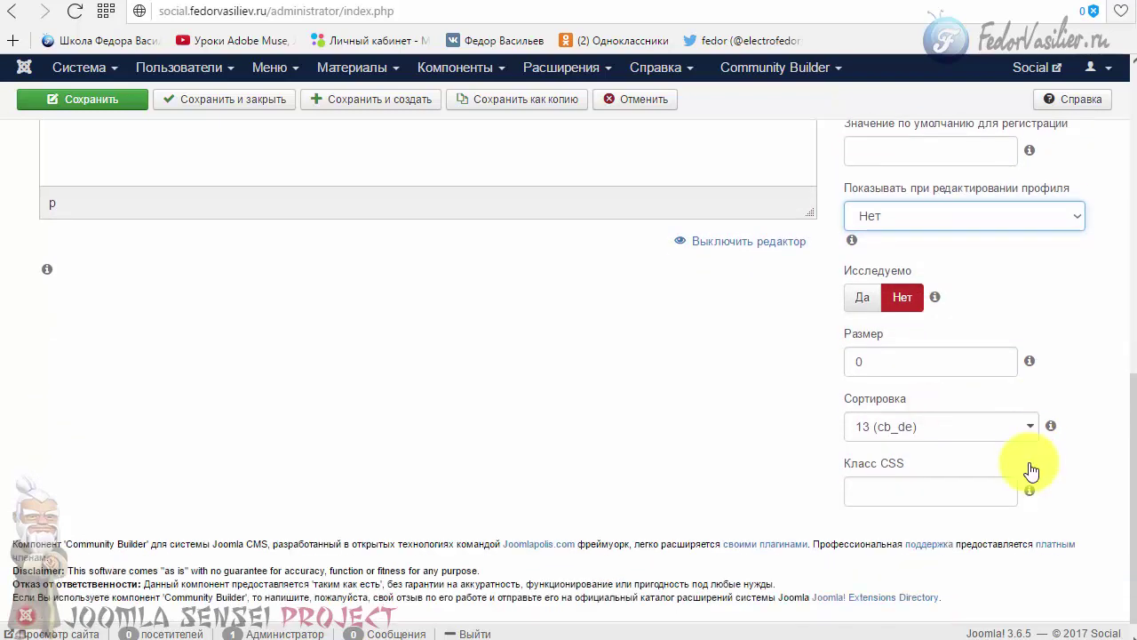
- In the field's display parameters, choose "Модальное окно" for "Показать" and "Текст" for "Вывод"
scroll(666, 488, up, 3)
scroll(666, 495, up, 5)
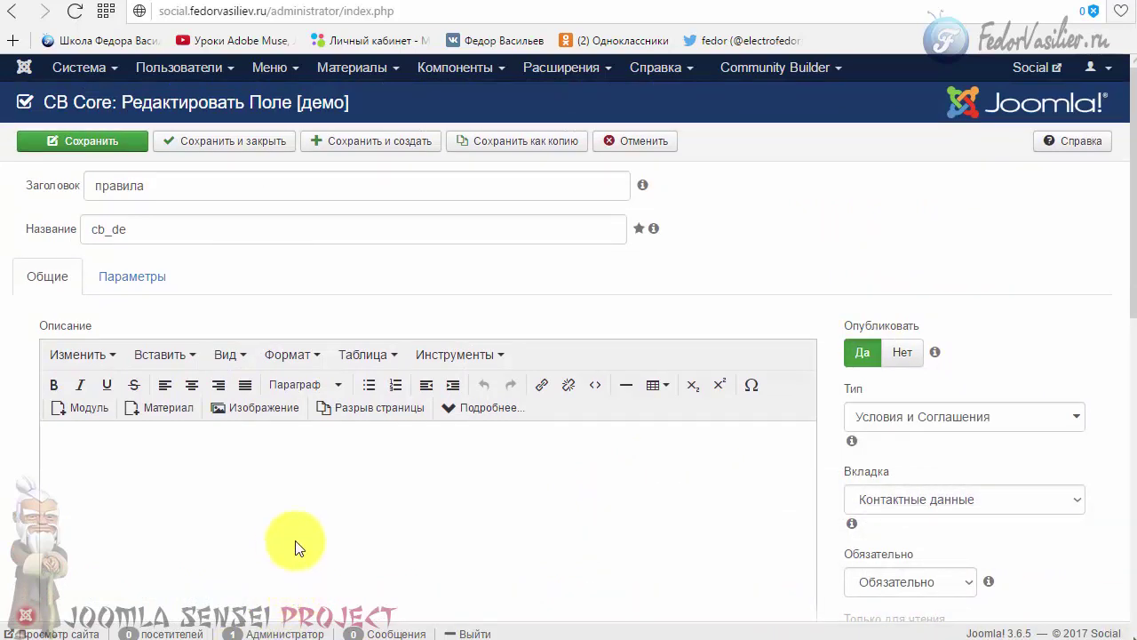
click(134, 279)
scroll(304, 299, down, 2)
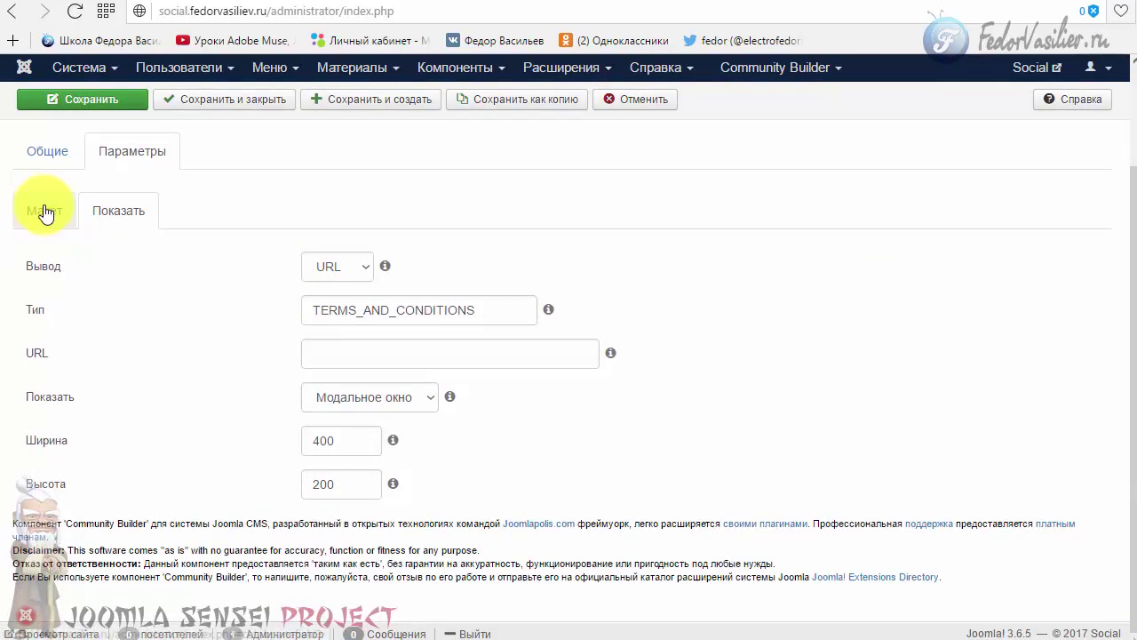
click(43, 208)
scroll(118, 312, down, 5)
scroll(118, 313, up, 7)
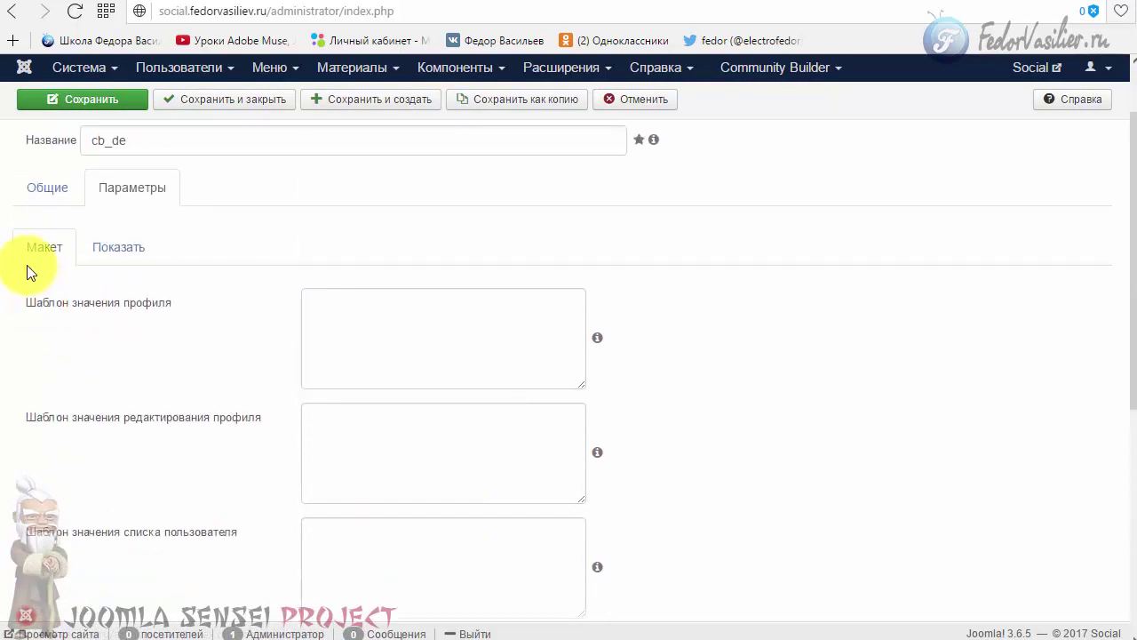
click(107, 257)
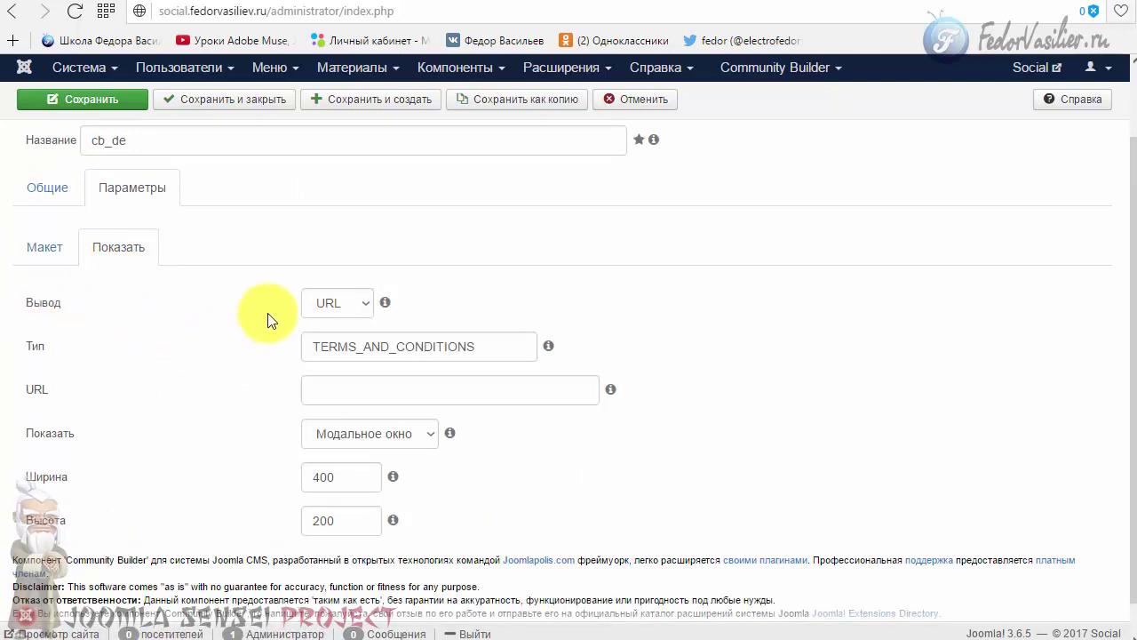
click(426, 438)
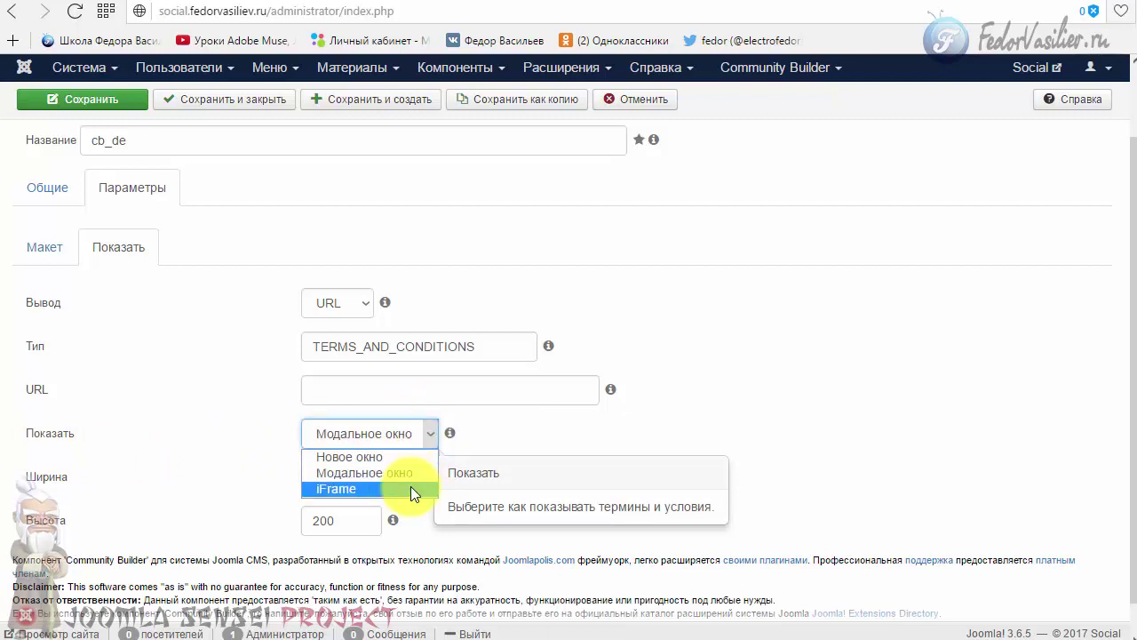
click(409, 474)
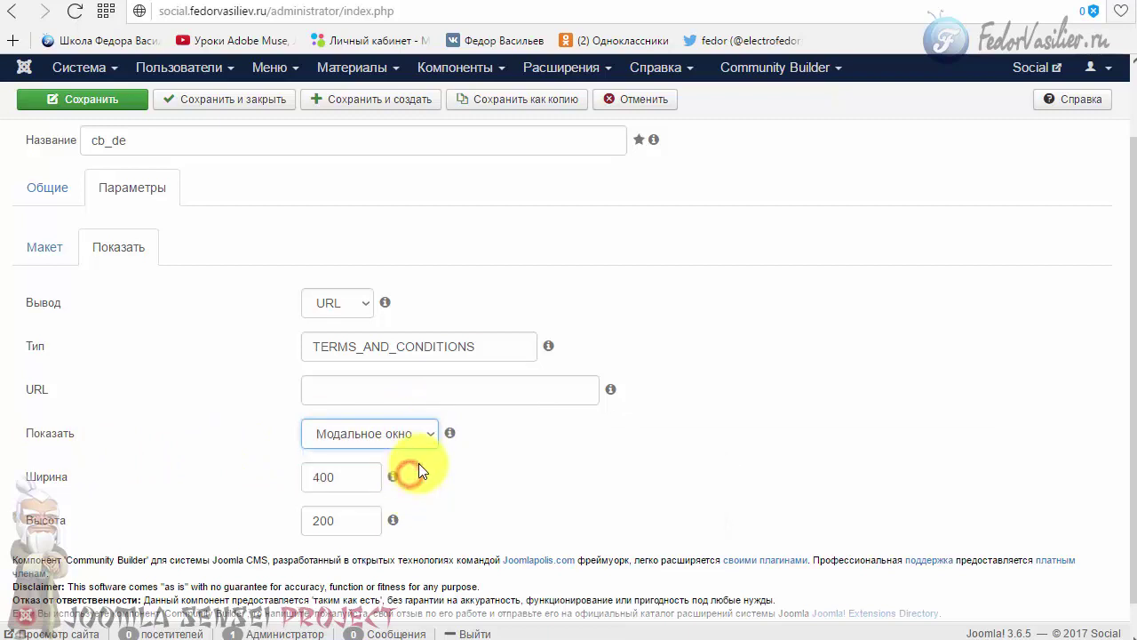
click(360, 307)
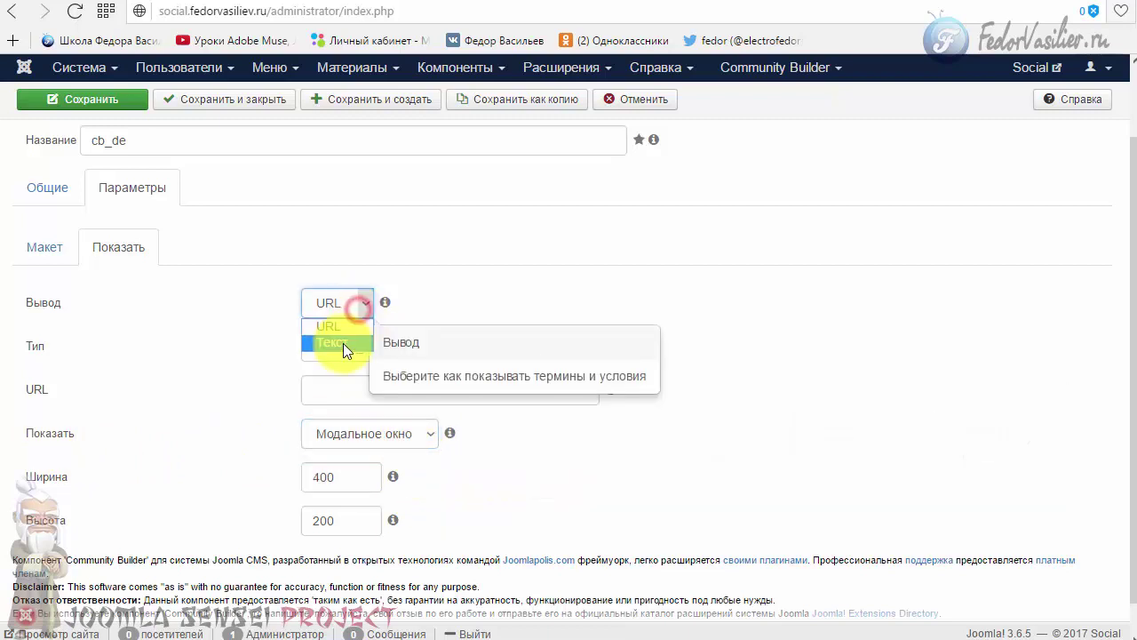
click(343, 343)
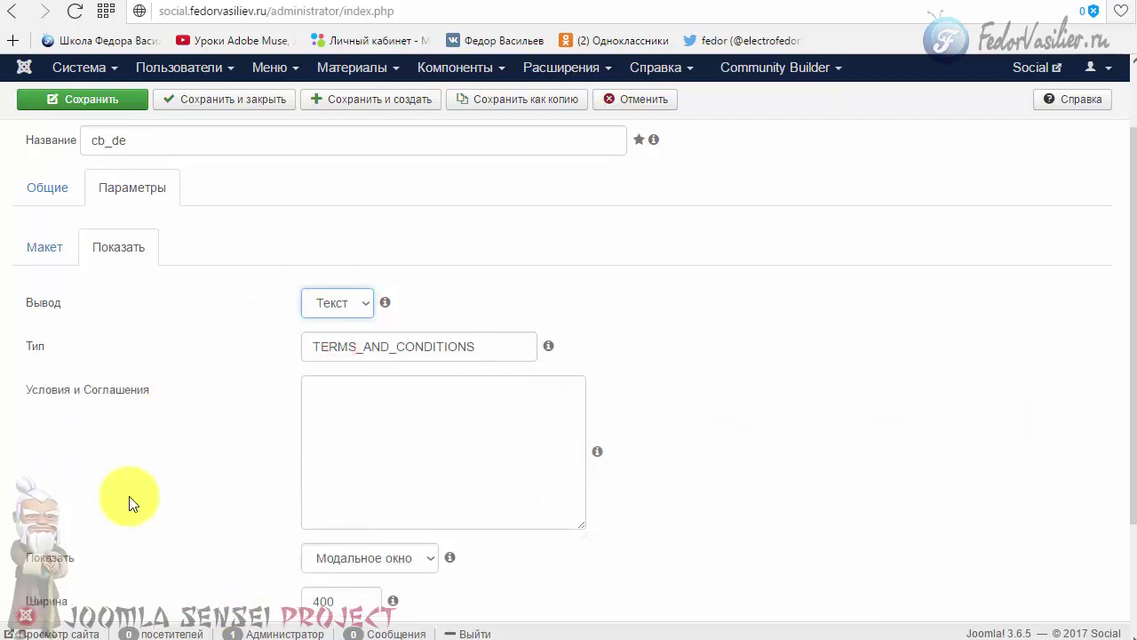
- Paste the copied site rules text into the "Условия и Соглашения" parameter
click(490, 453)
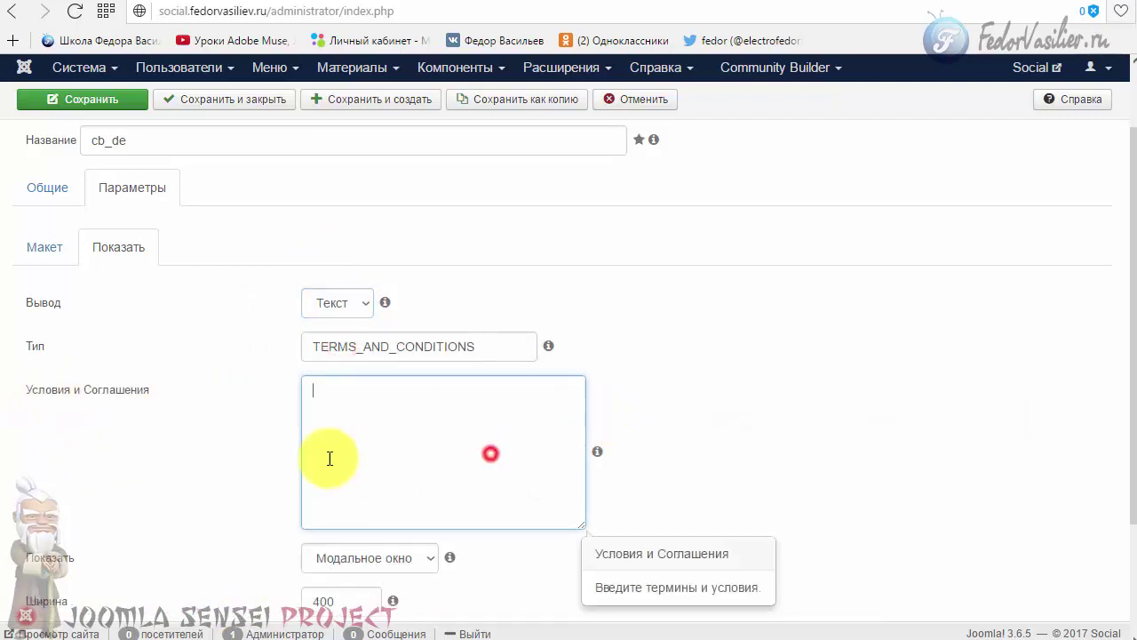
right_click(321, 392)
click(358, 492)
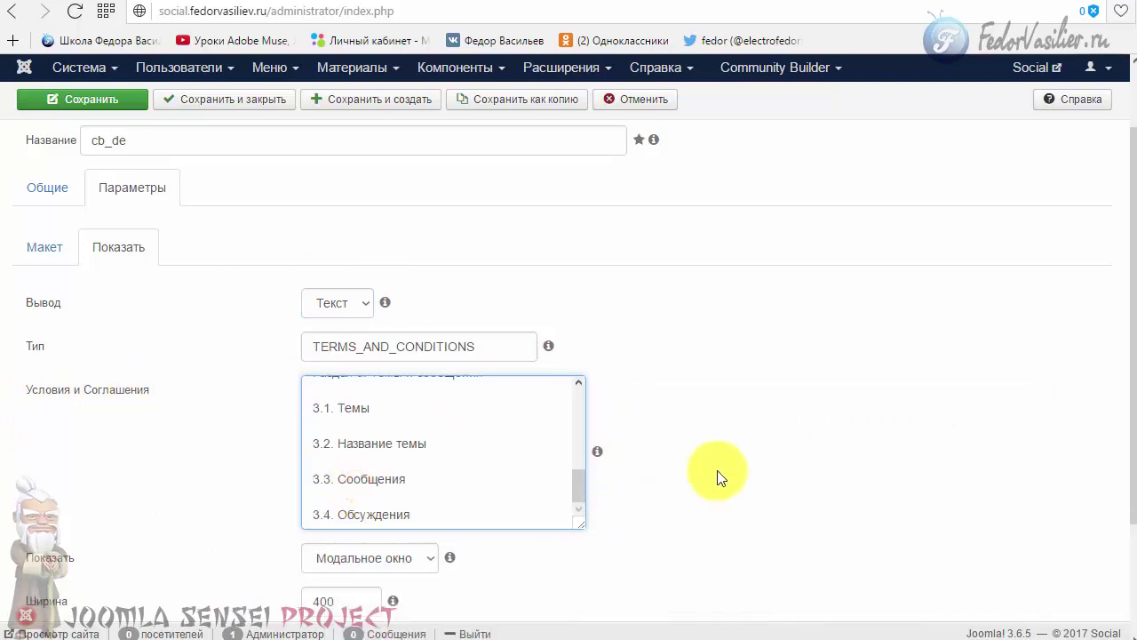
- Set the modal window's width to 900 and height to 560, and save the field
scroll(716, 473, down, 2)
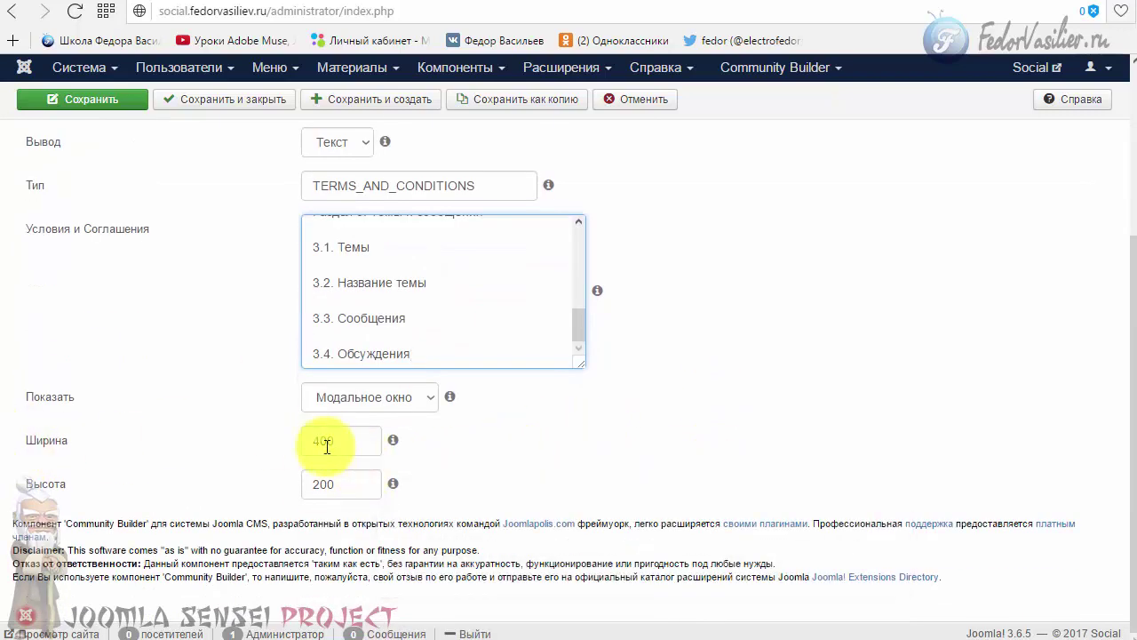
drag(327, 441, 296, 440)
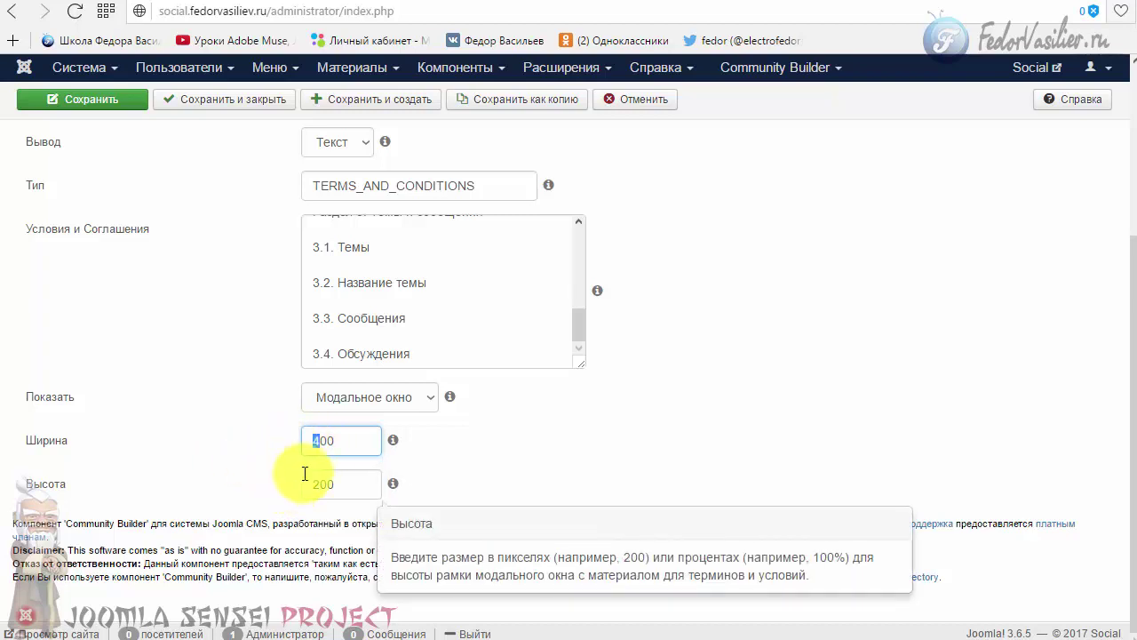
text(9)
click(305, 484)
text(56)
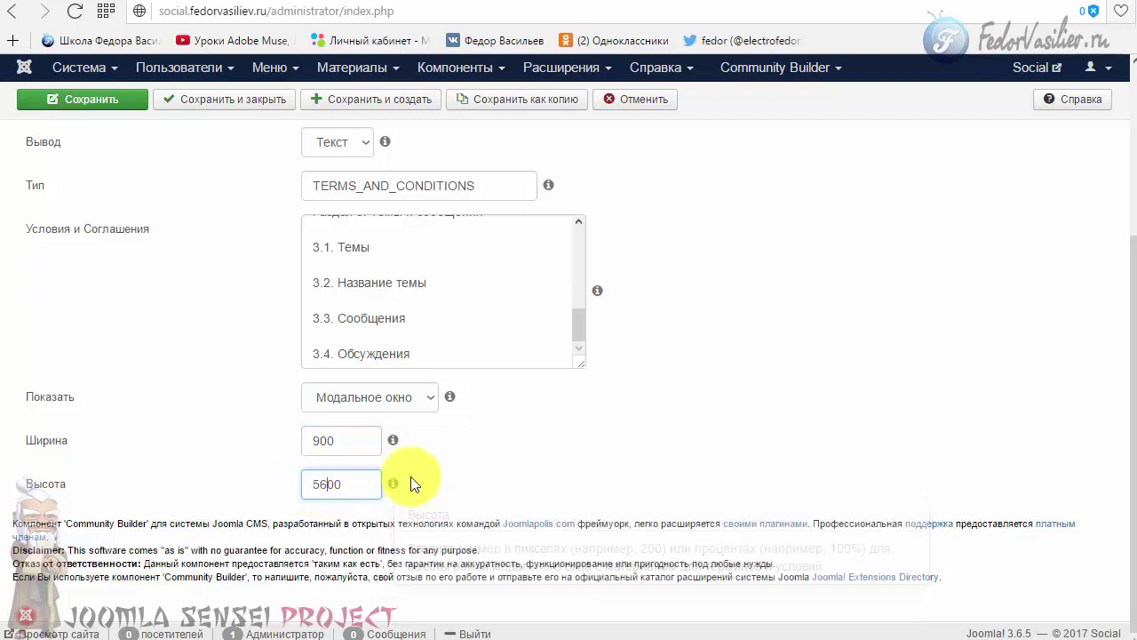
key(Delete)
scroll(551, 477, up, 2)
scroll(550, 477, up, 3)
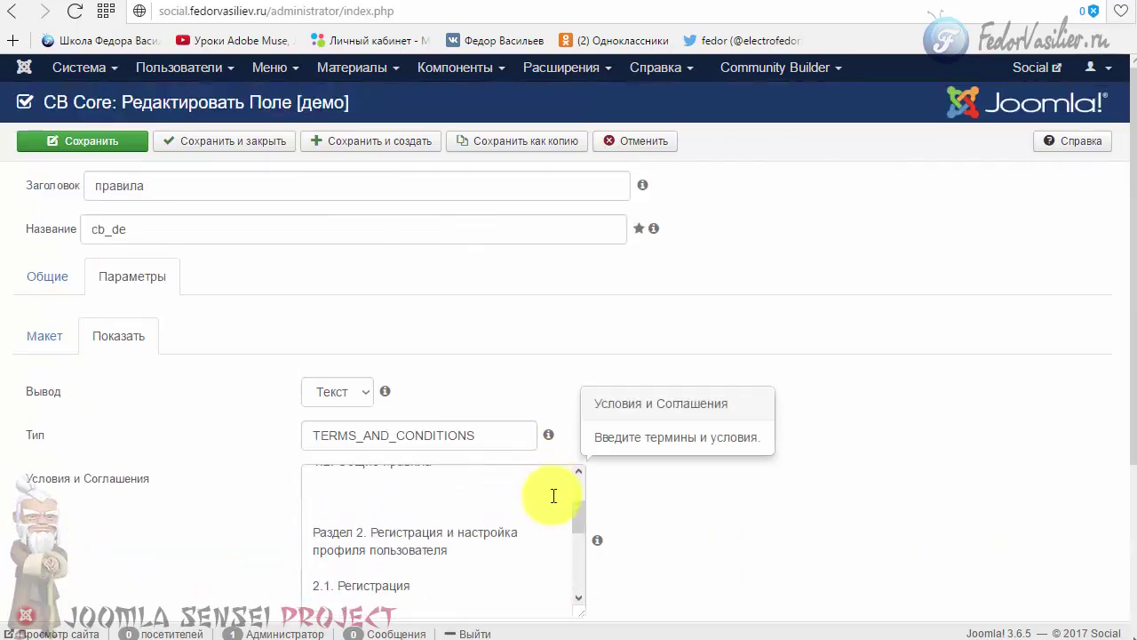
click(67, 142)
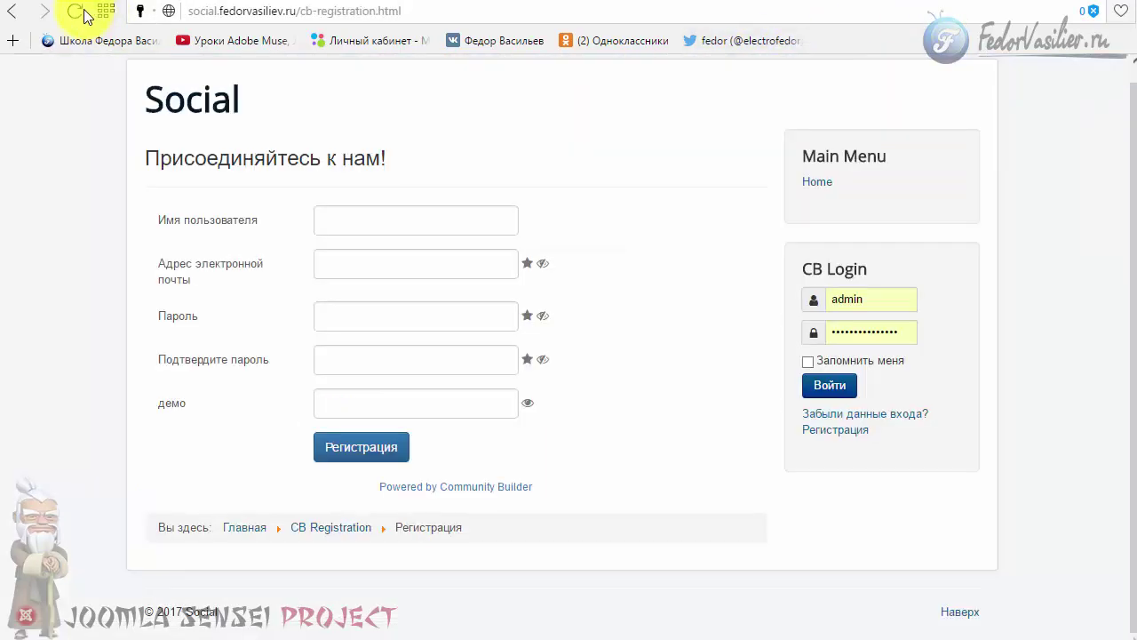
- Reload the registration page, test the rules agreement checkbox, and view the "Условия и Соглашения" modal window before closing it
click(80, 11)
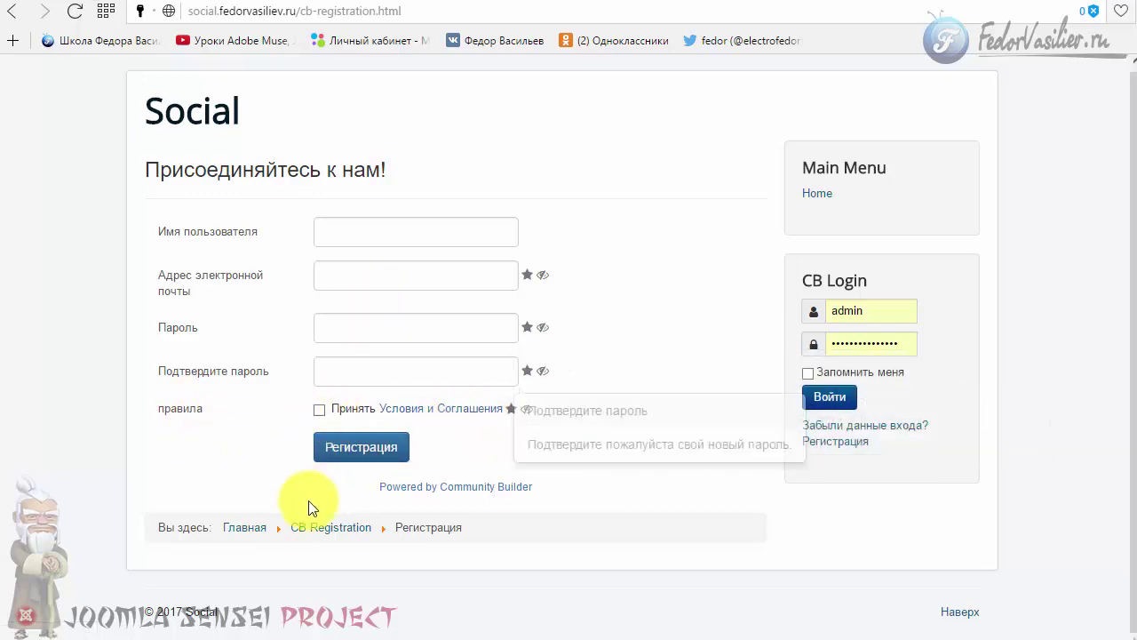
click(318, 411)
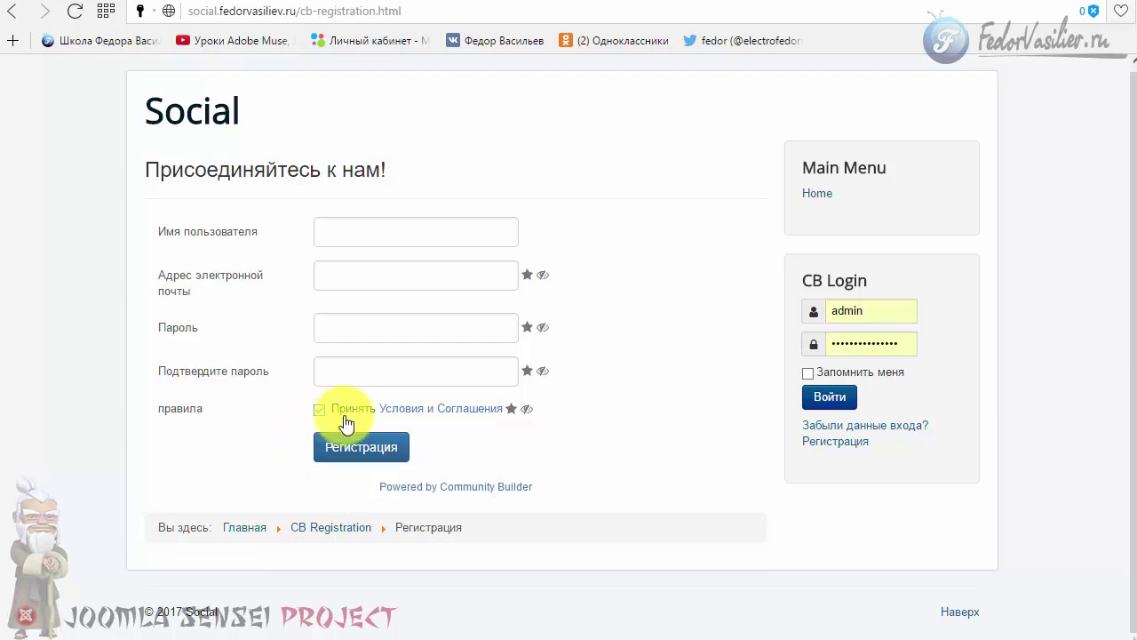
click(431, 408)
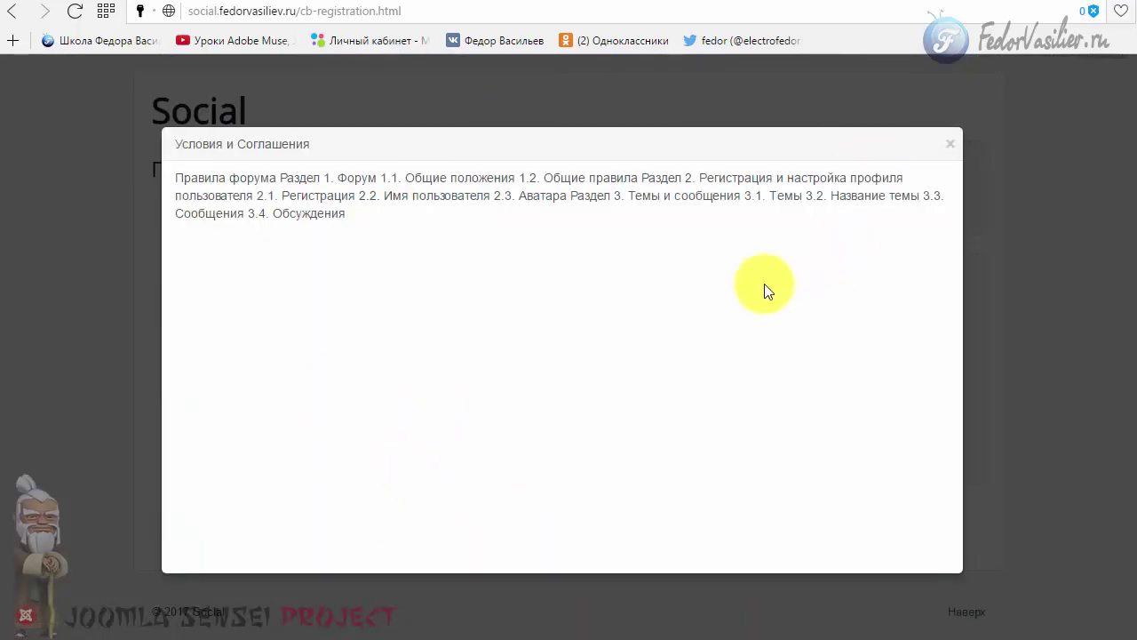
click(952, 148)
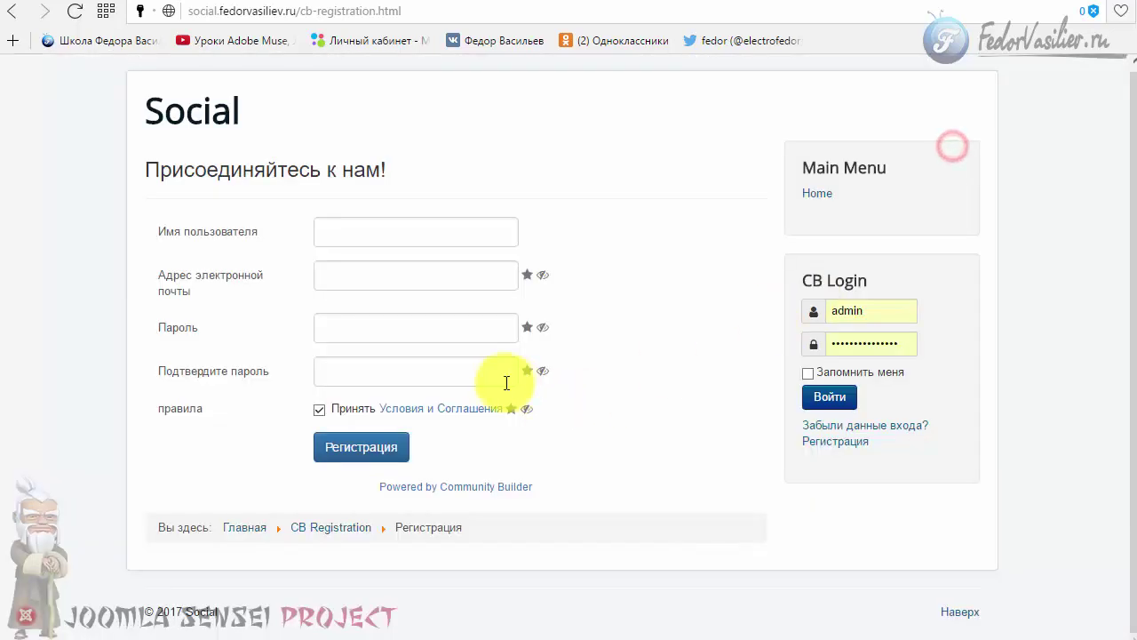
click(318, 412)
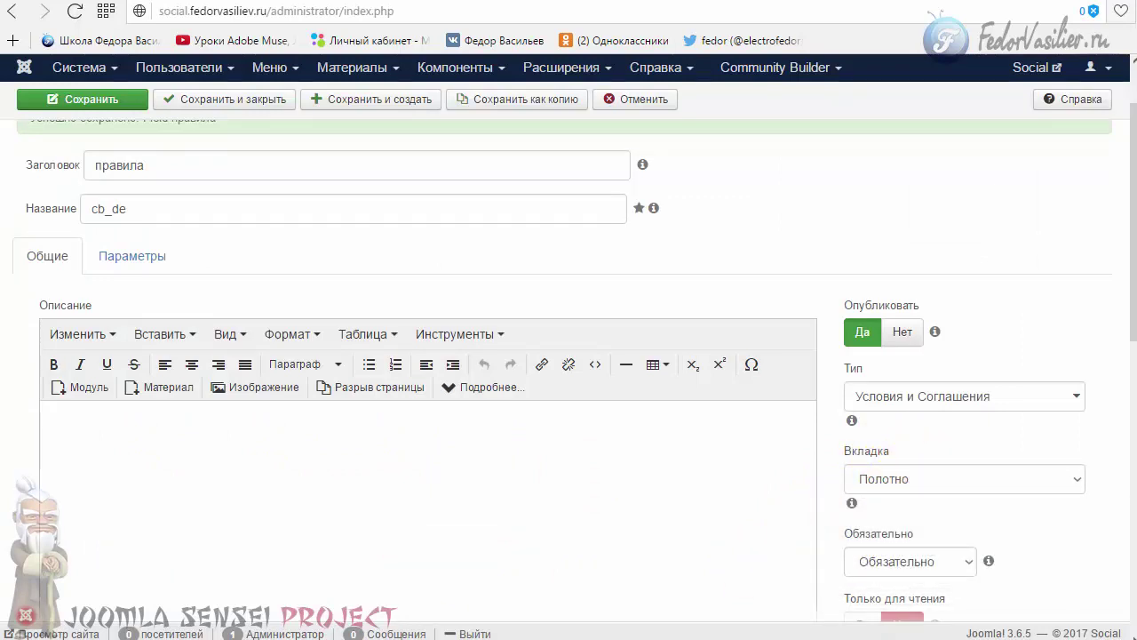
- Assign the rules field to the "Контактные данные" tab, save it, and check its placement on the registration page
click(891, 484)
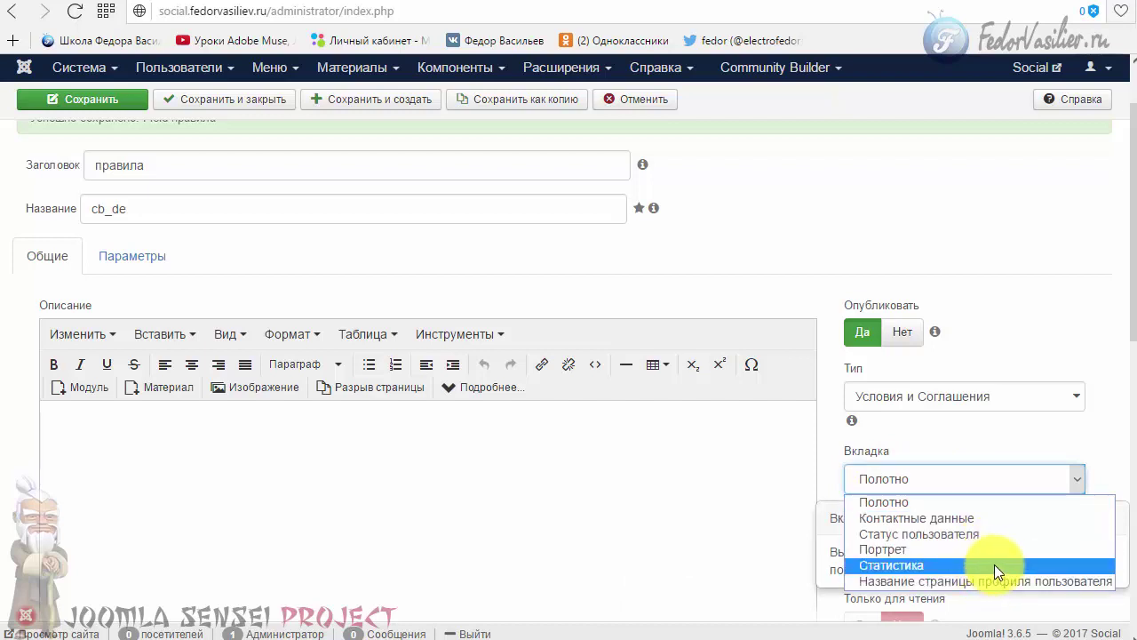
click(938, 453)
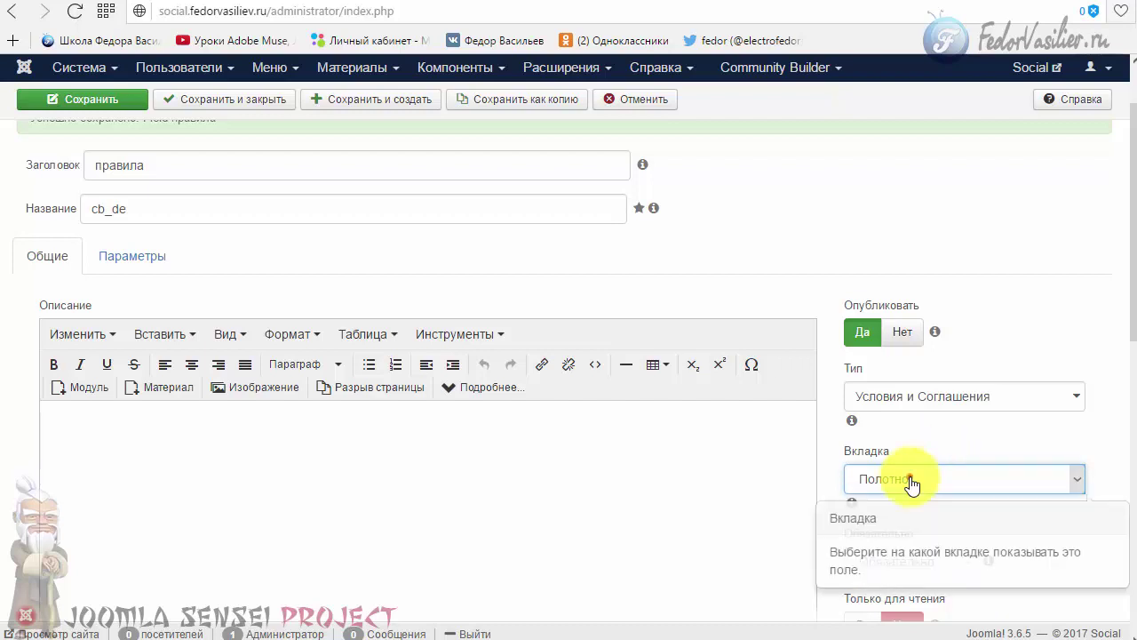
click(906, 478)
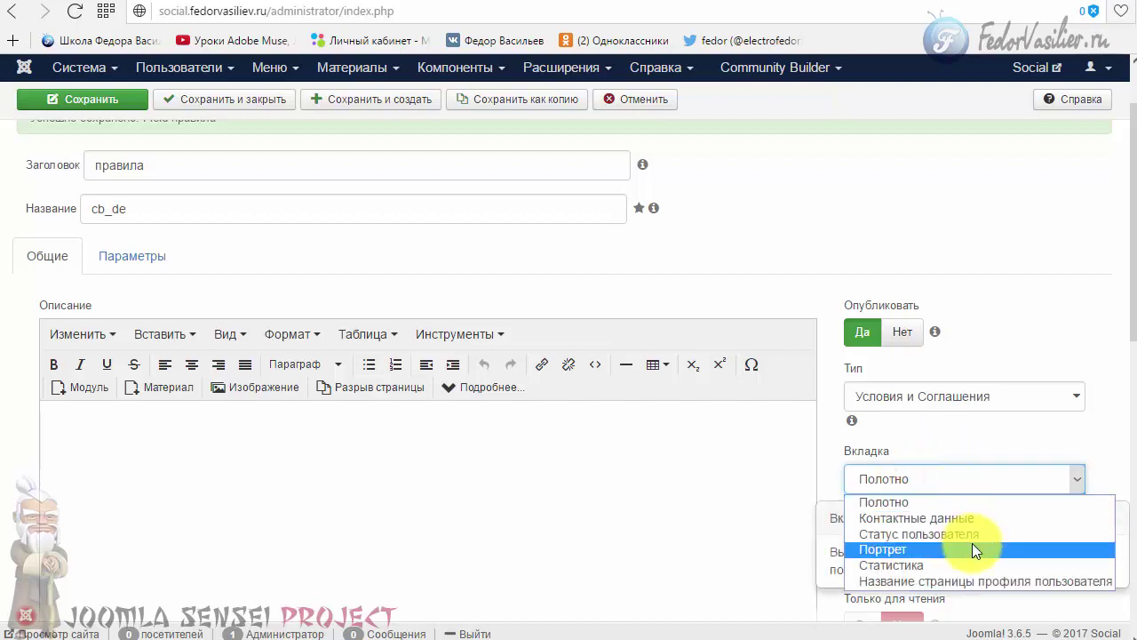
click(934, 500)
click(915, 485)
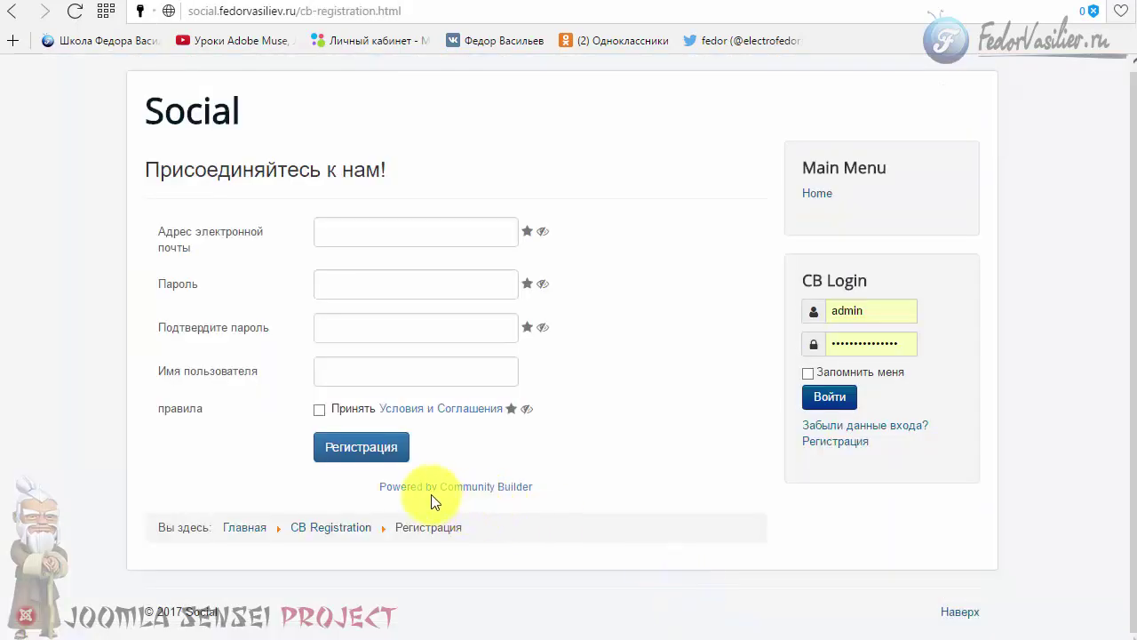
mouse_move(369, 234)
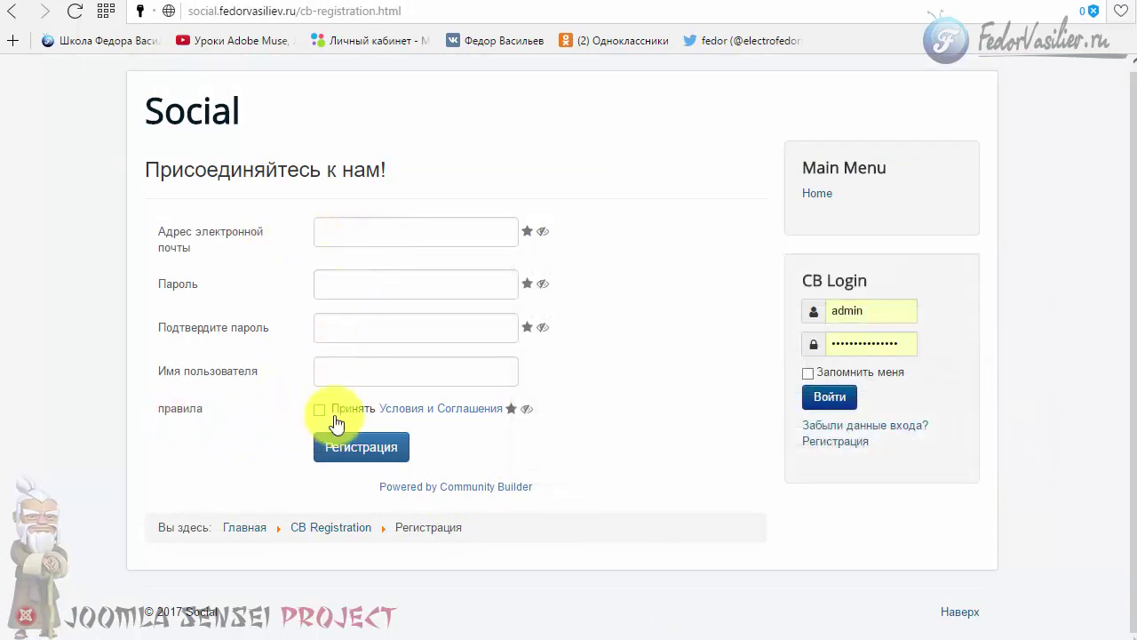
click(904, 1)
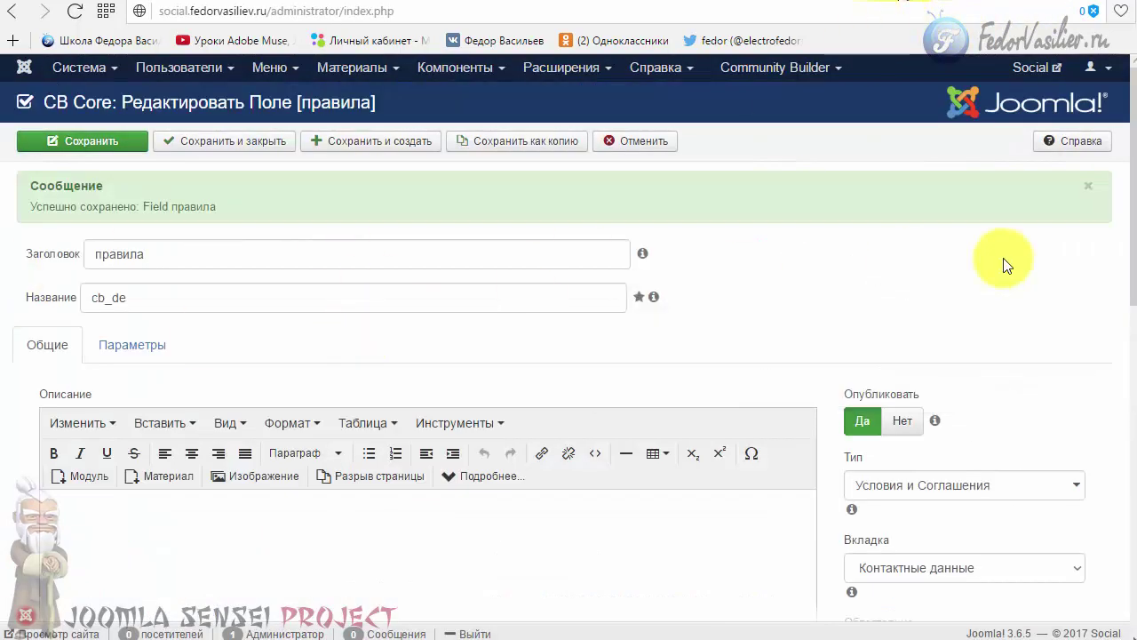
scroll(872, 293, down, 2)
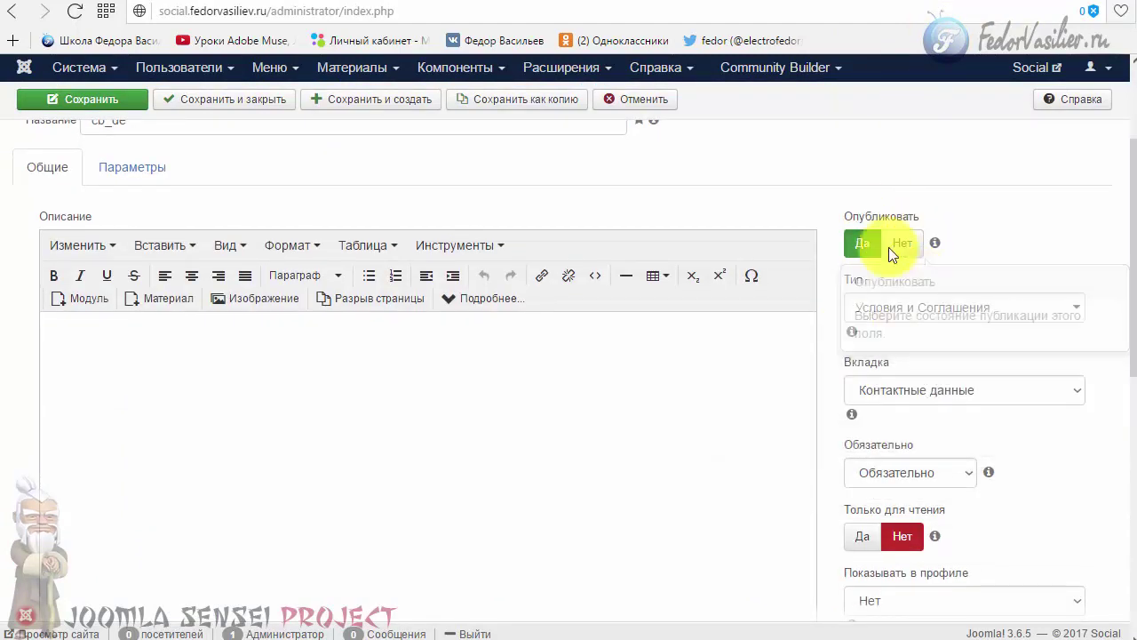
click(951, 4)
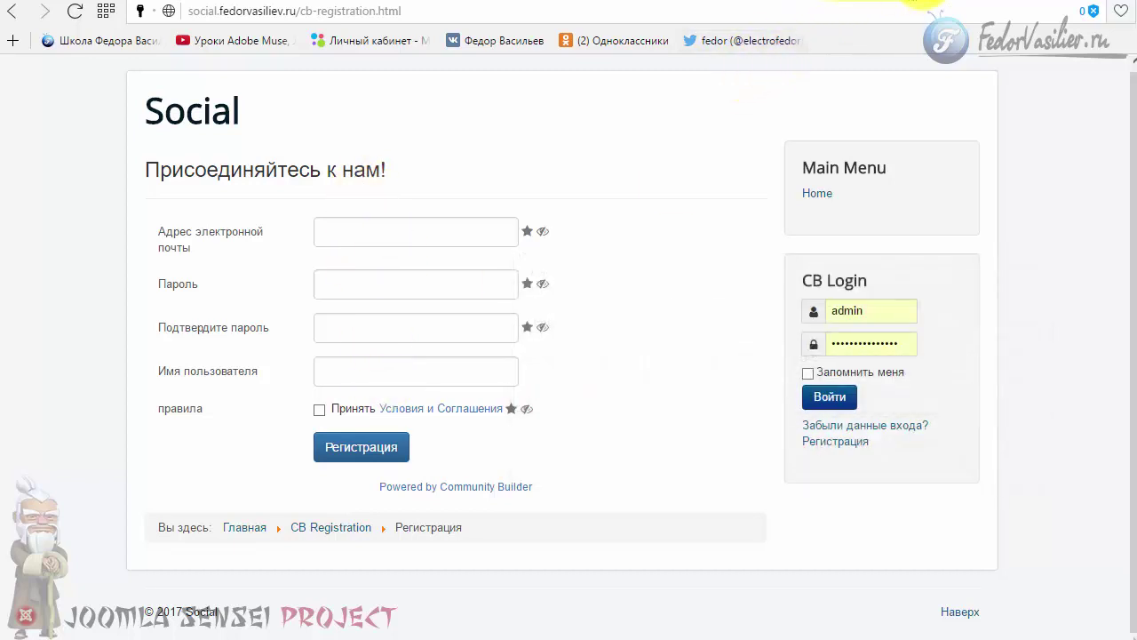
click(910, 3)
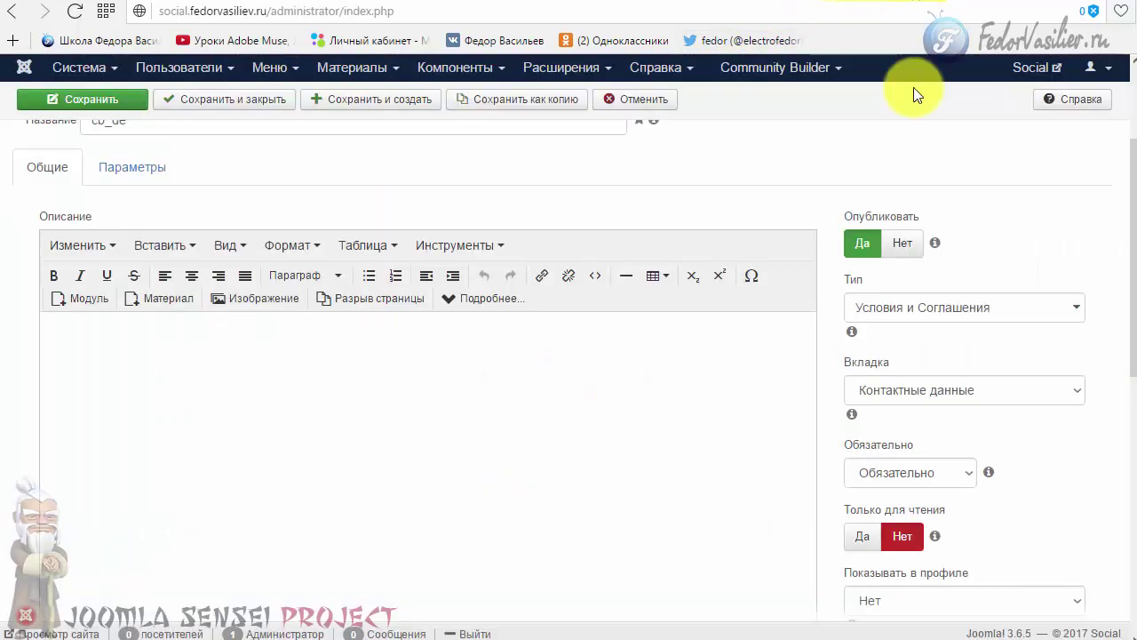
click(856, 390)
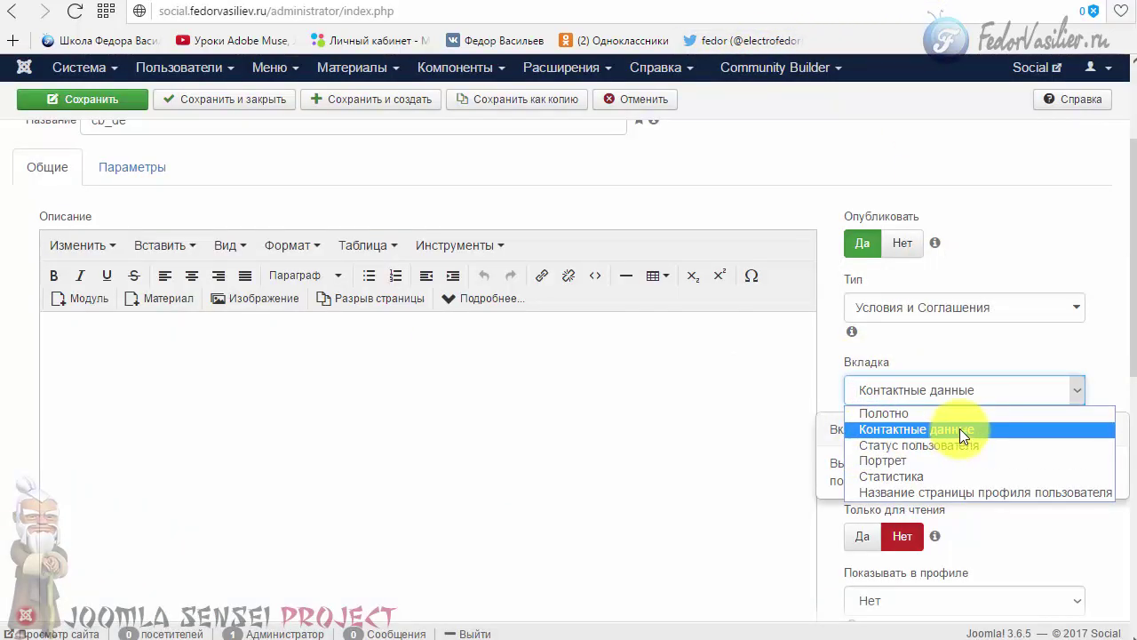
click(924, 341)
click(889, 393)
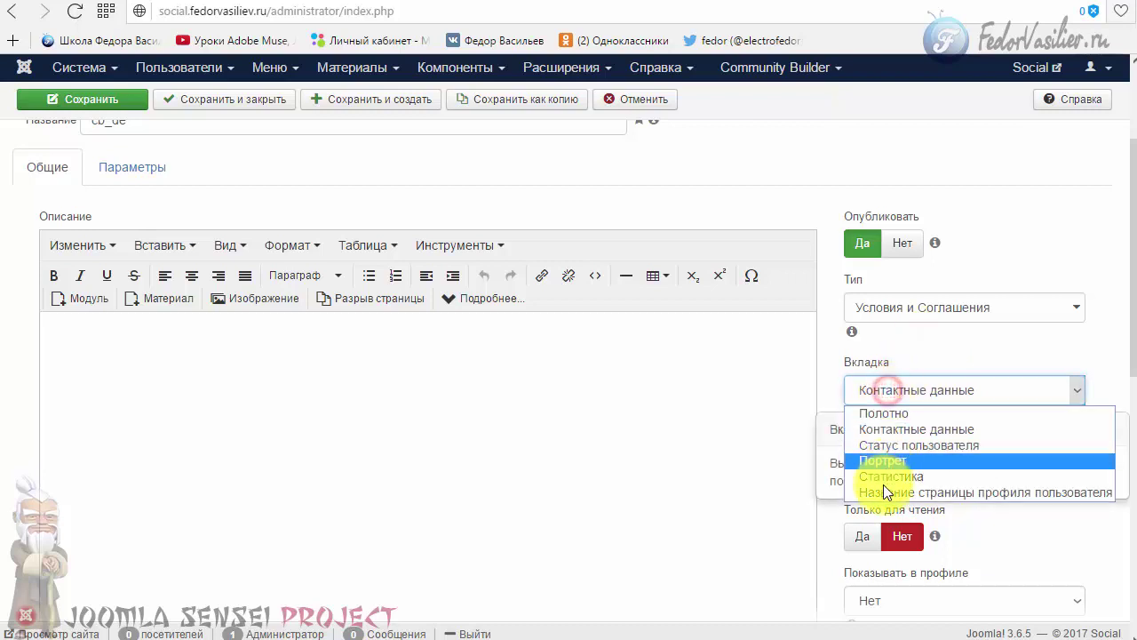
click(900, 355)
- Set the rules field's "Сортировка" to "0 первая", save the field, and check the registration form
scroll(901, 355, down, 7)
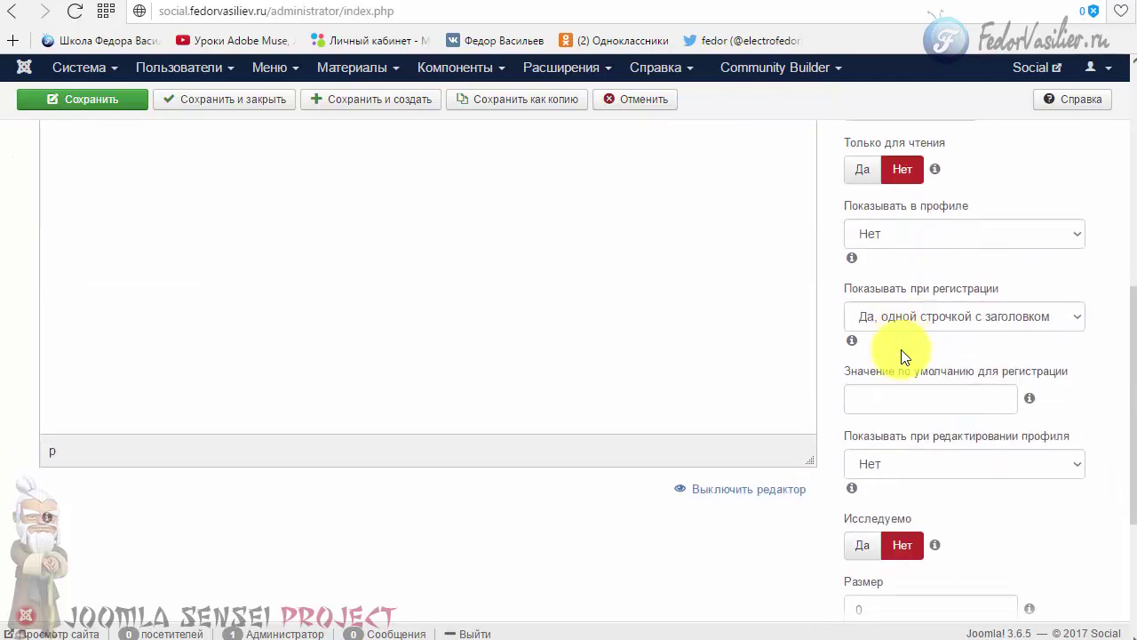
scroll(894, 427, up, 1)
scroll(1078, 266, up, 4)
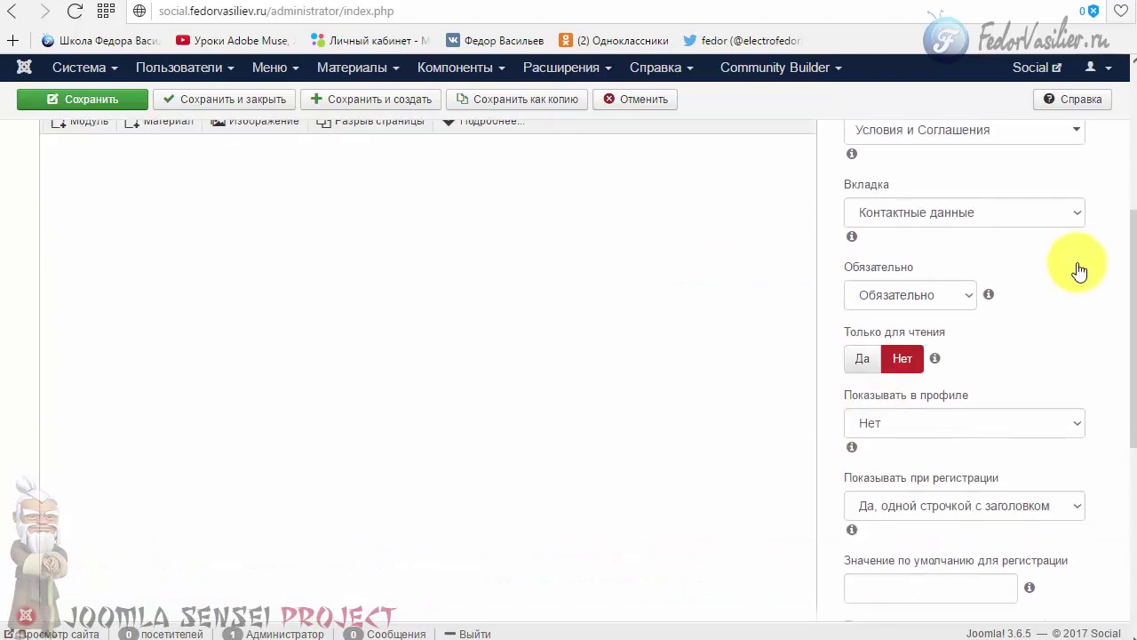
scroll(1061, 279, down, 5)
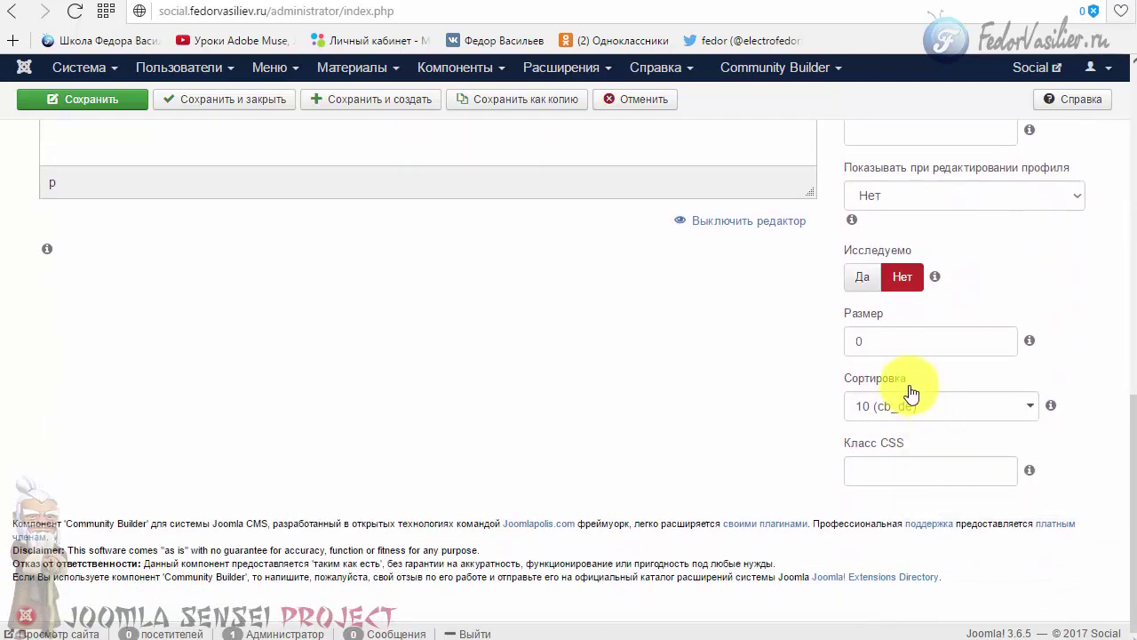
click(940, 407)
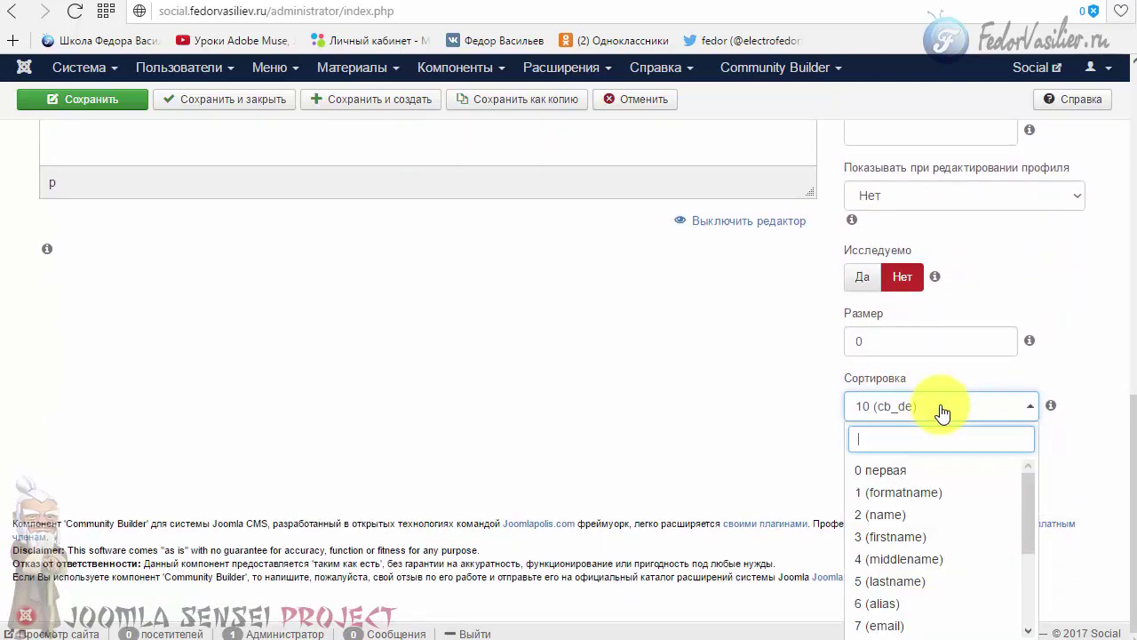
click(875, 477)
click(111, 105)
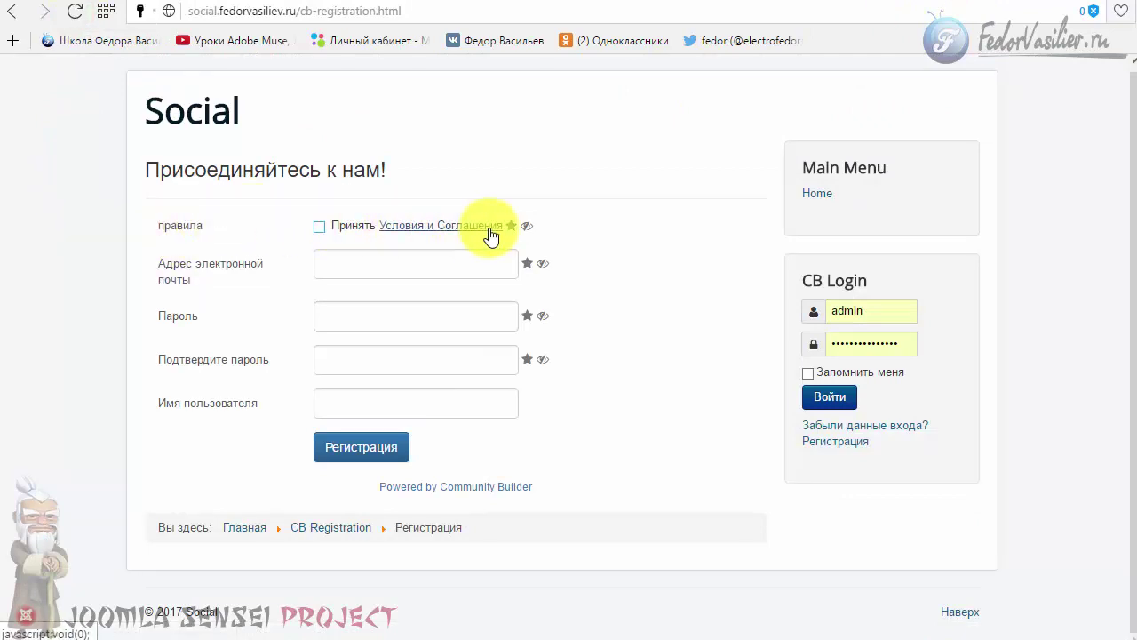
- Close the rules field and the field manager, and review the order of the fields on the registration form
click(888, 1)
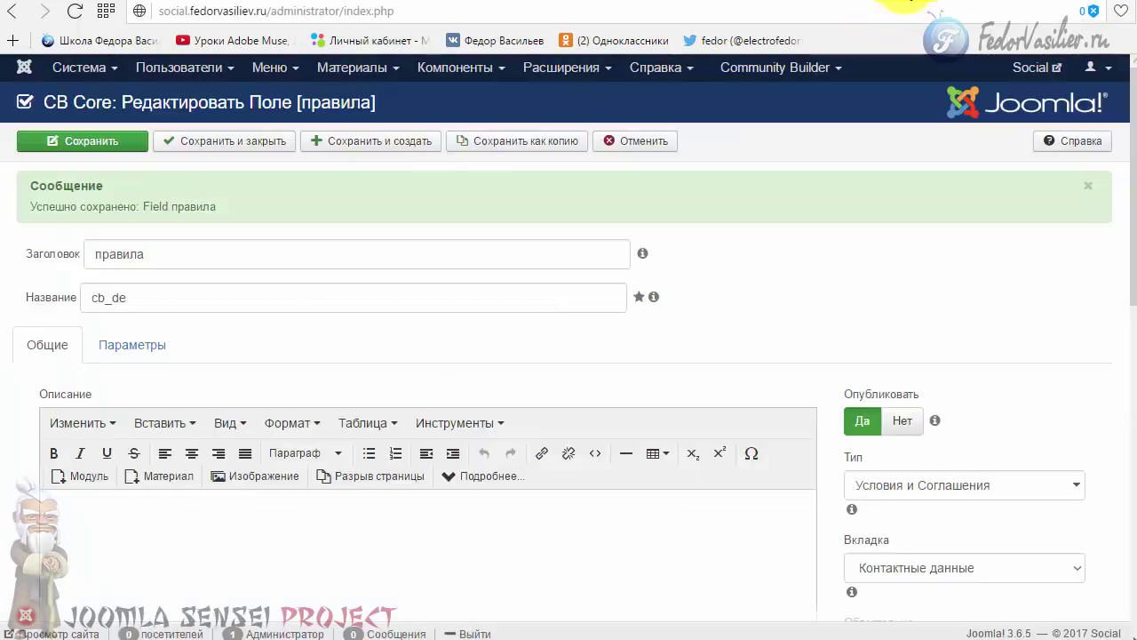
click(629, 147)
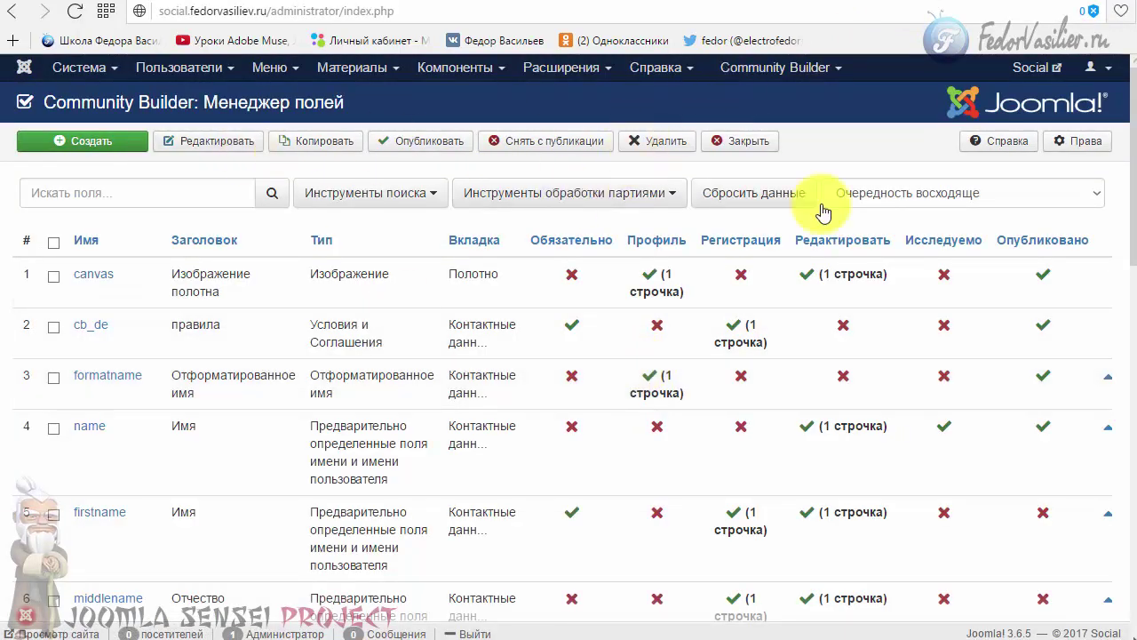
click(738, 140)
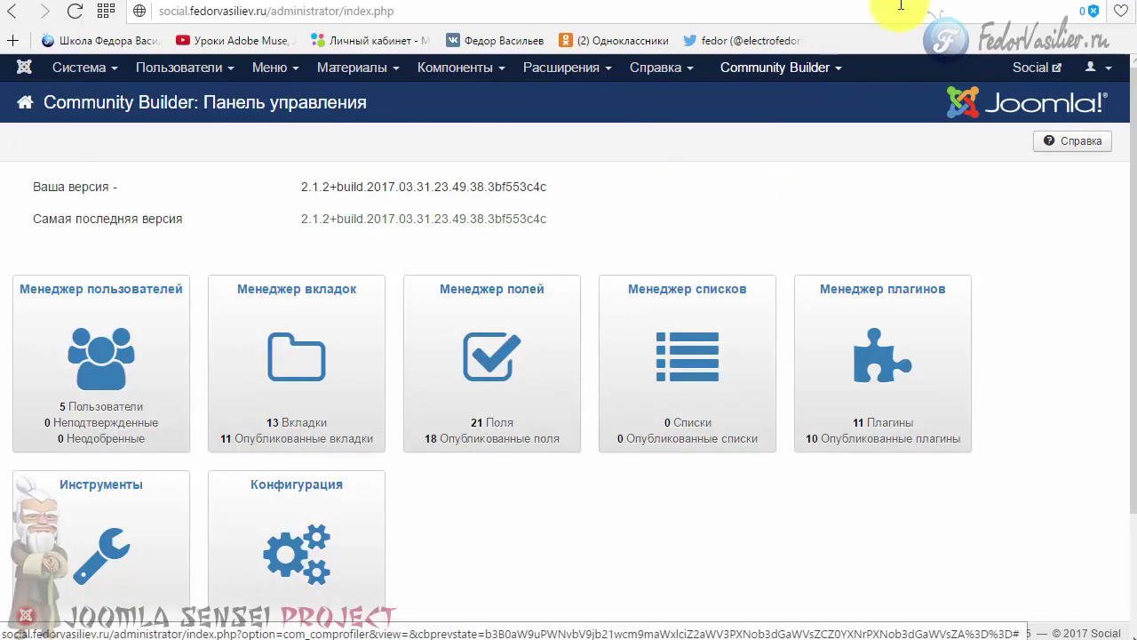
click(940, 3)
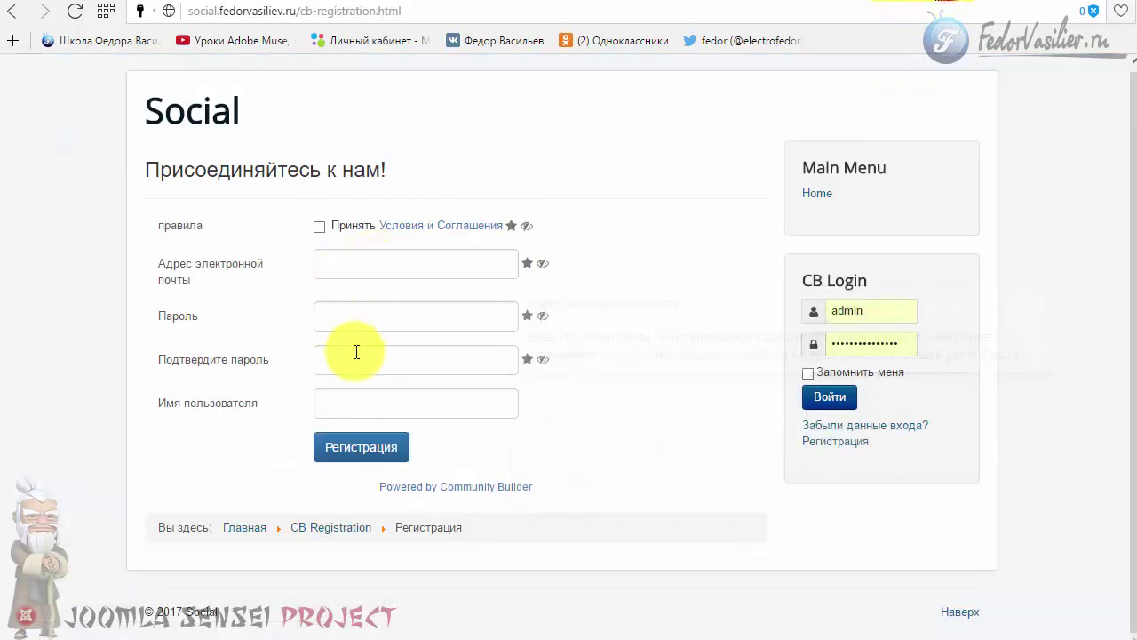
mouse_move(353, 393)
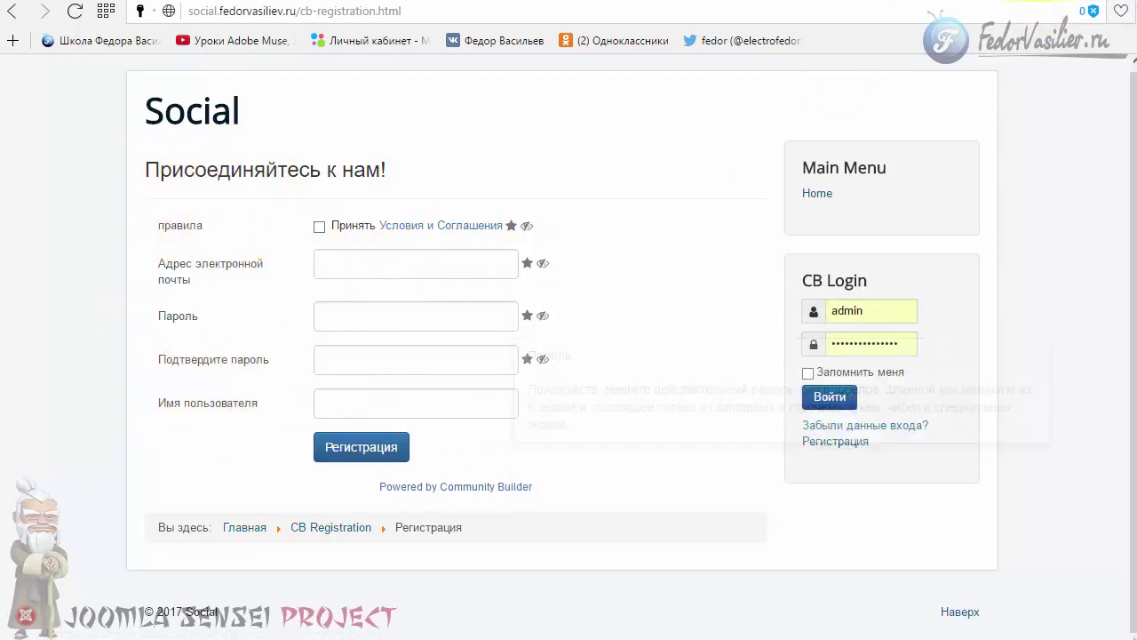
click(893, 2)
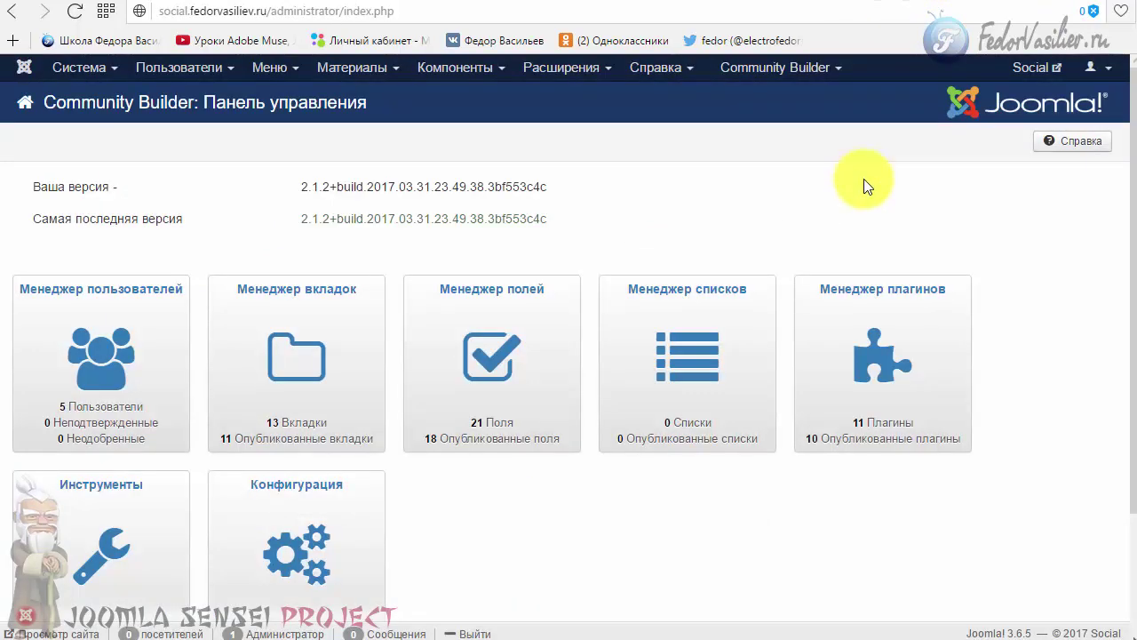
- In the registration settings of the Community Builder configuration, set "Проверка имени пользователя в AJAX" to "Да"
scroll(419, 444, down, 2)
click(297, 398)
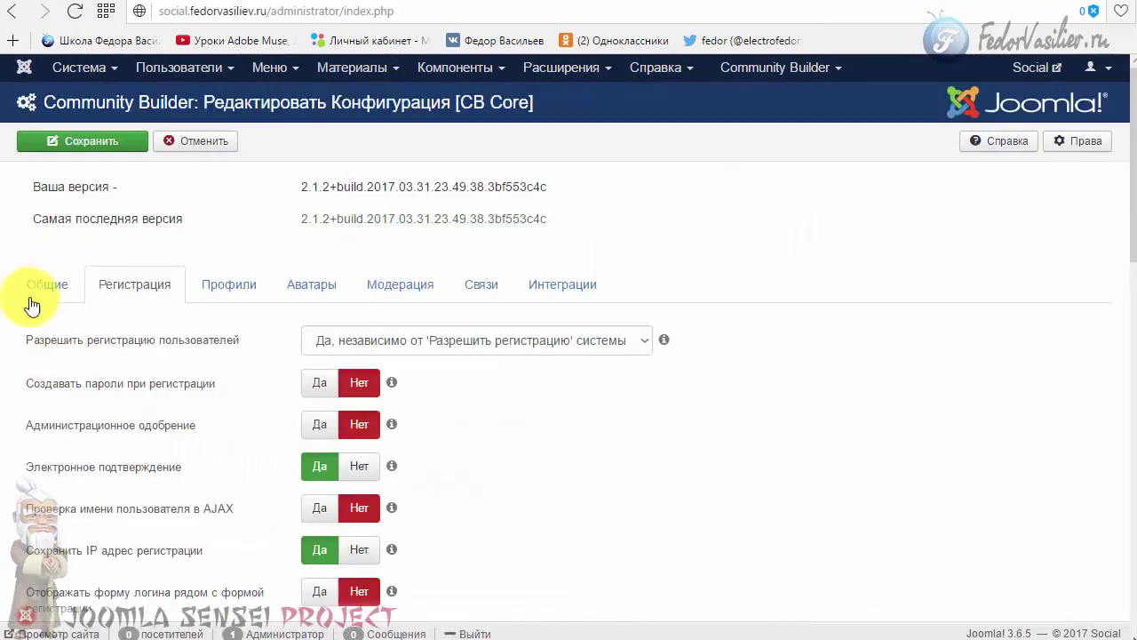
click(173, 286)
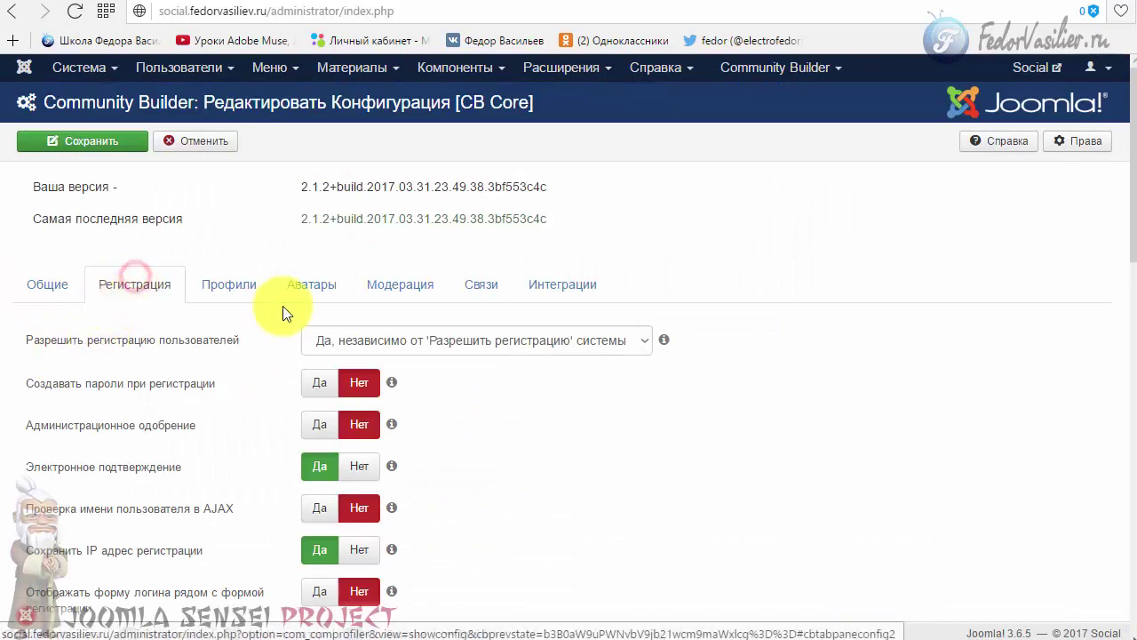
scroll(373, 303, down, 2)
mouse_move(354, 168)
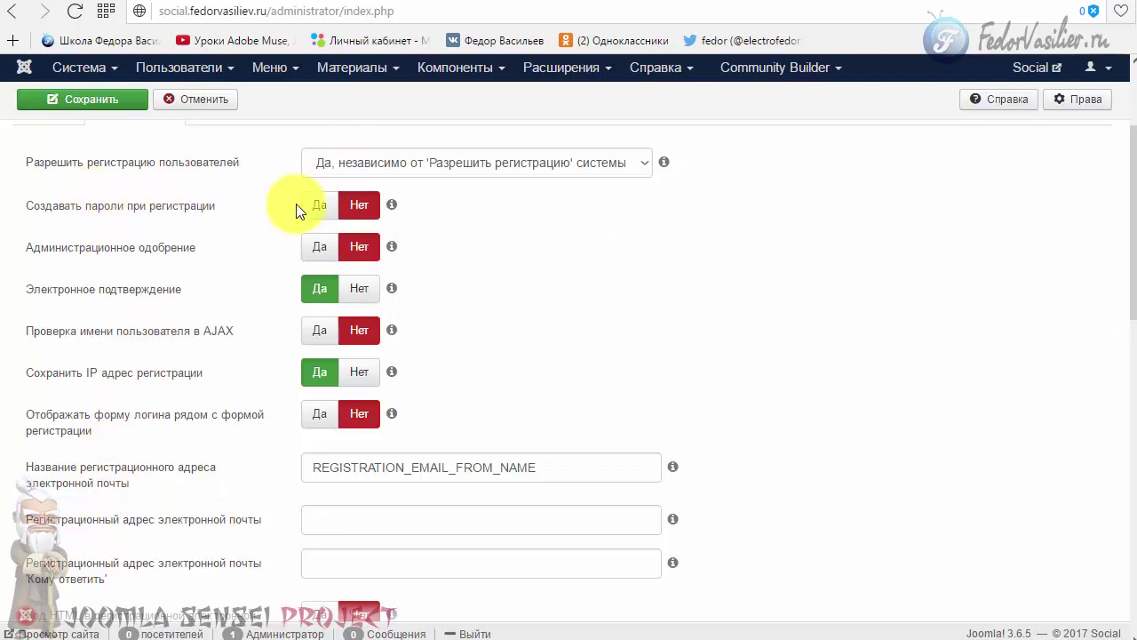
mouse_move(312, 211)
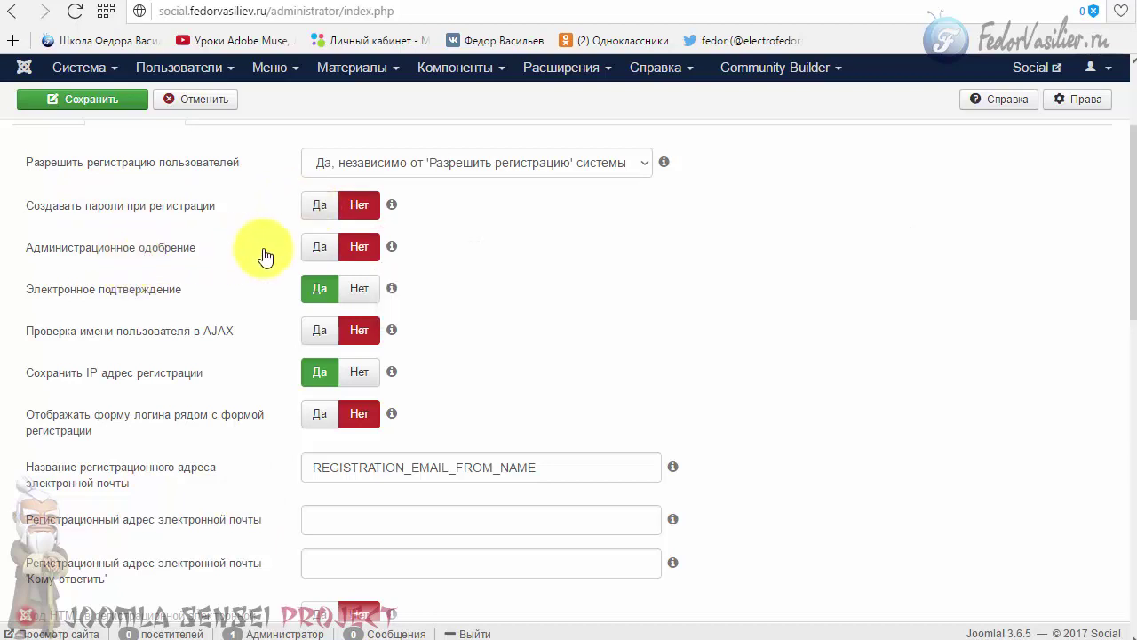
mouse_move(325, 255)
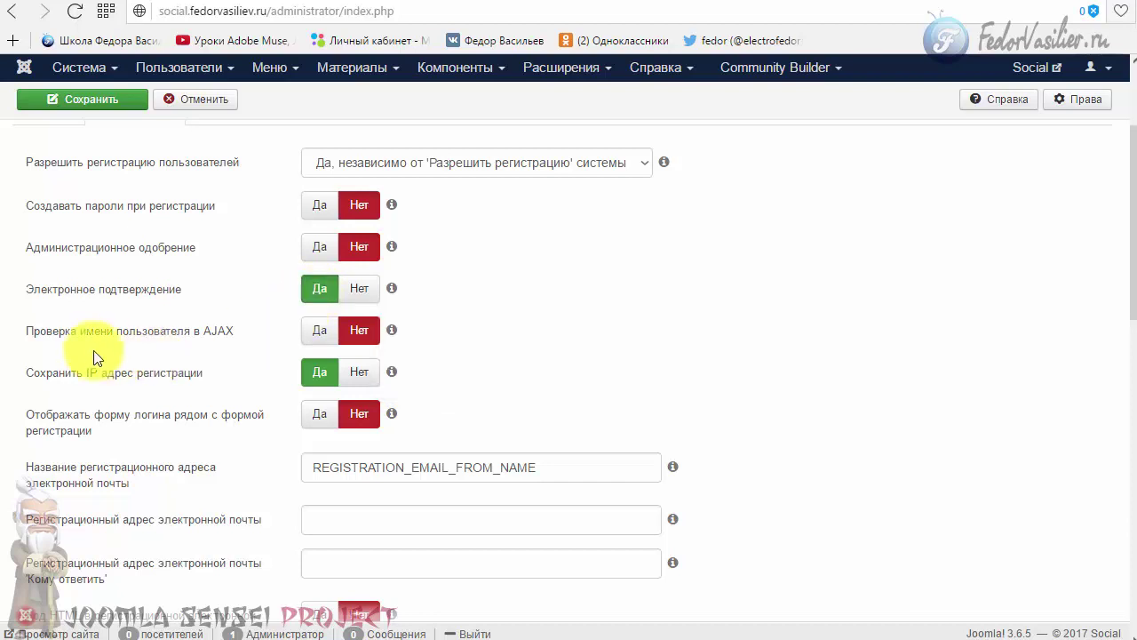
click(320, 339)
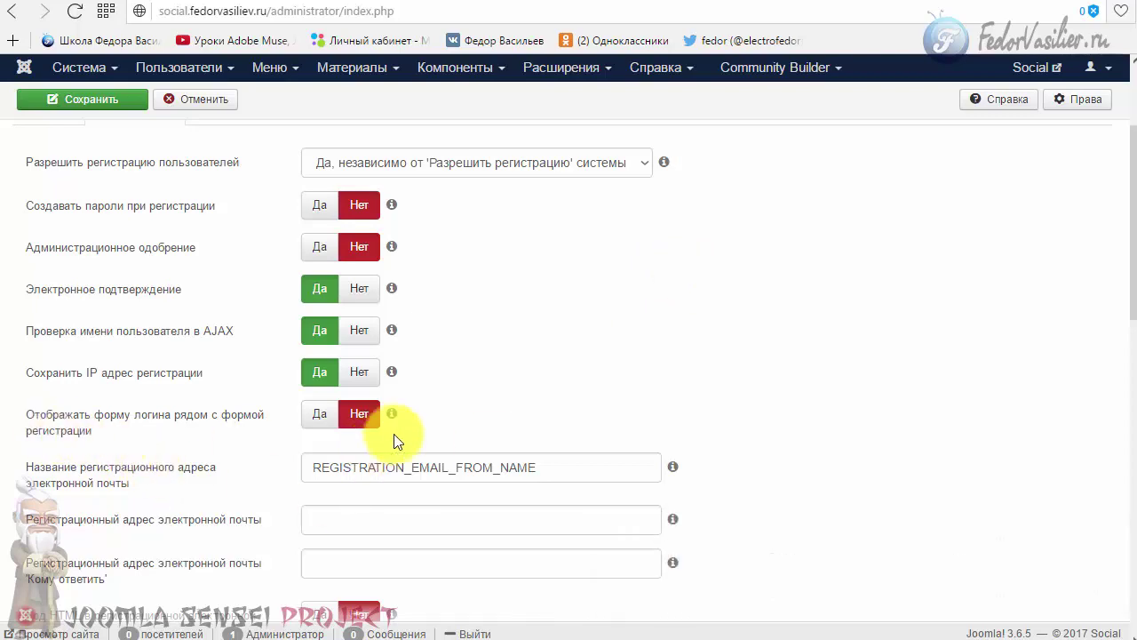
- Review the registration settings from the user registration permission down to the registration e-mail sender name and address fields
scroll(353, 419, down, 1)
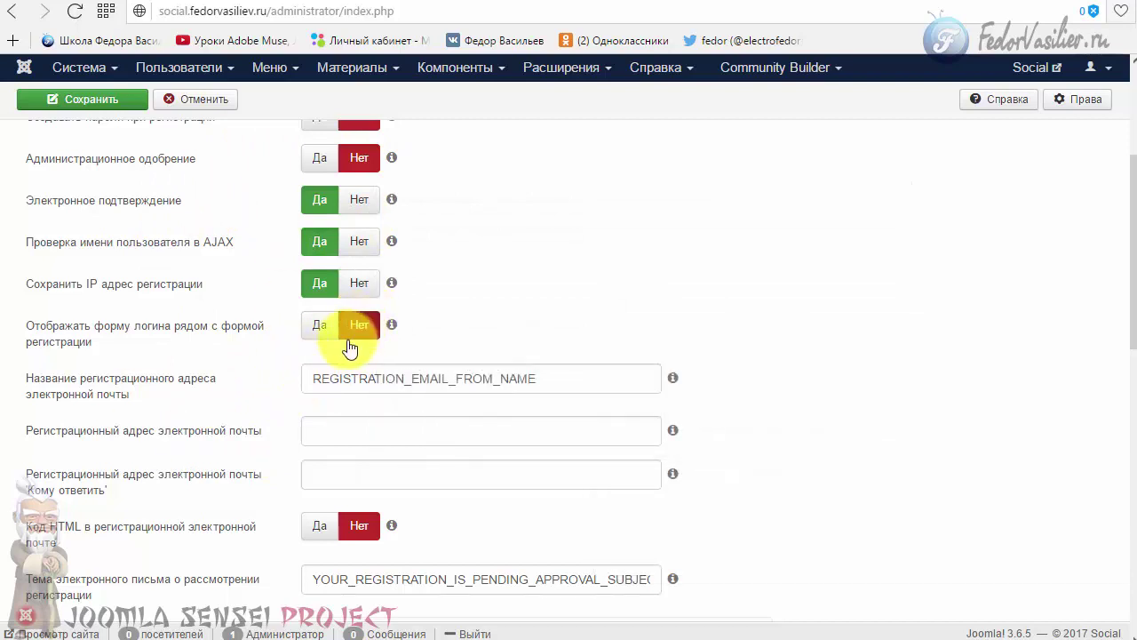
scroll(541, 254, down, 1)
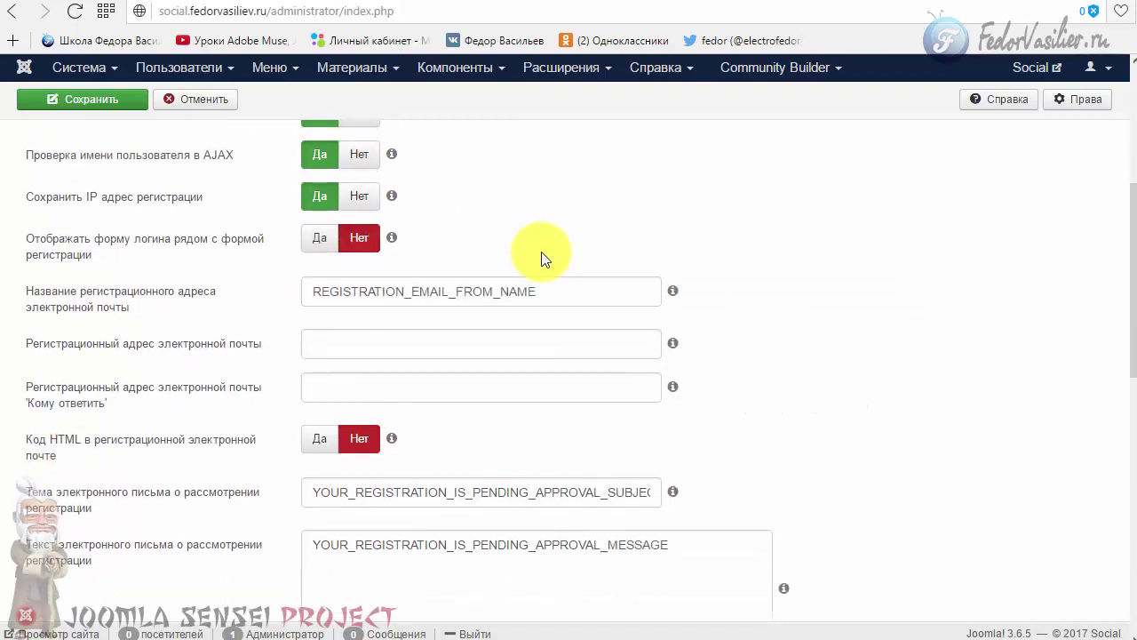
scroll(542, 253, down, 1)
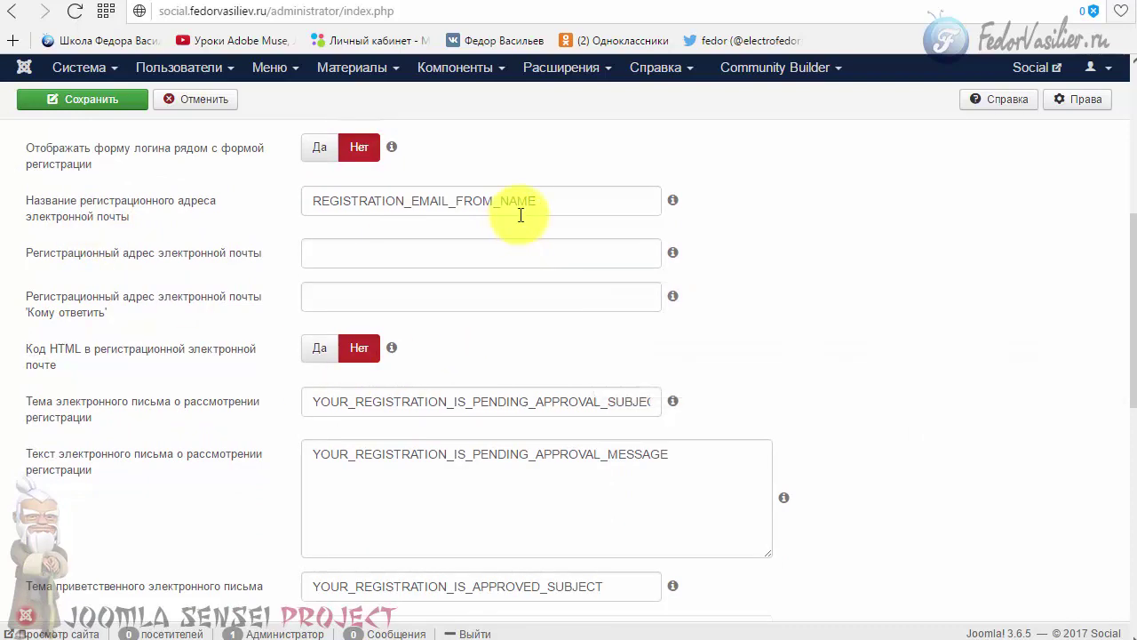
mouse_move(562, 199)
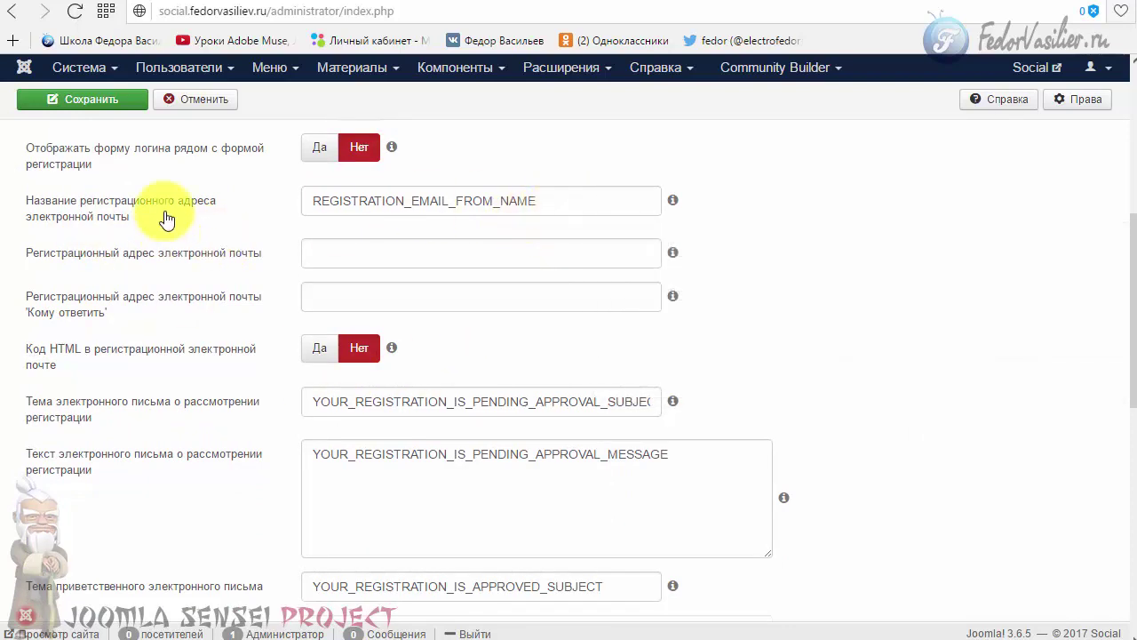
scroll(167, 219, up, 4)
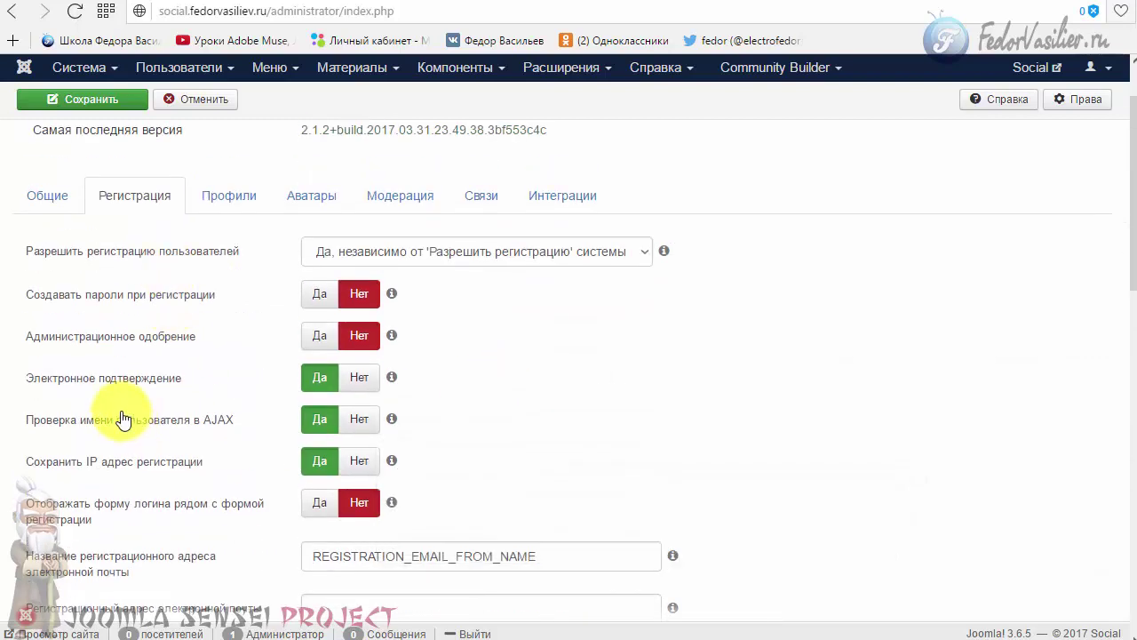
scroll(136, 426, down, 2)
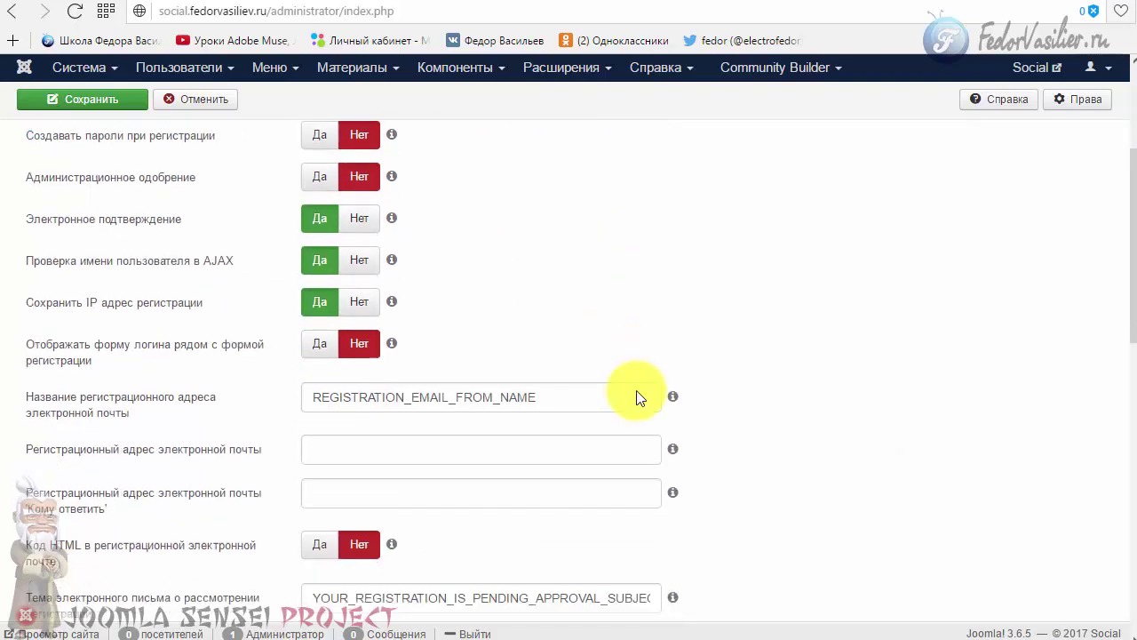
mouse_move(386, 441)
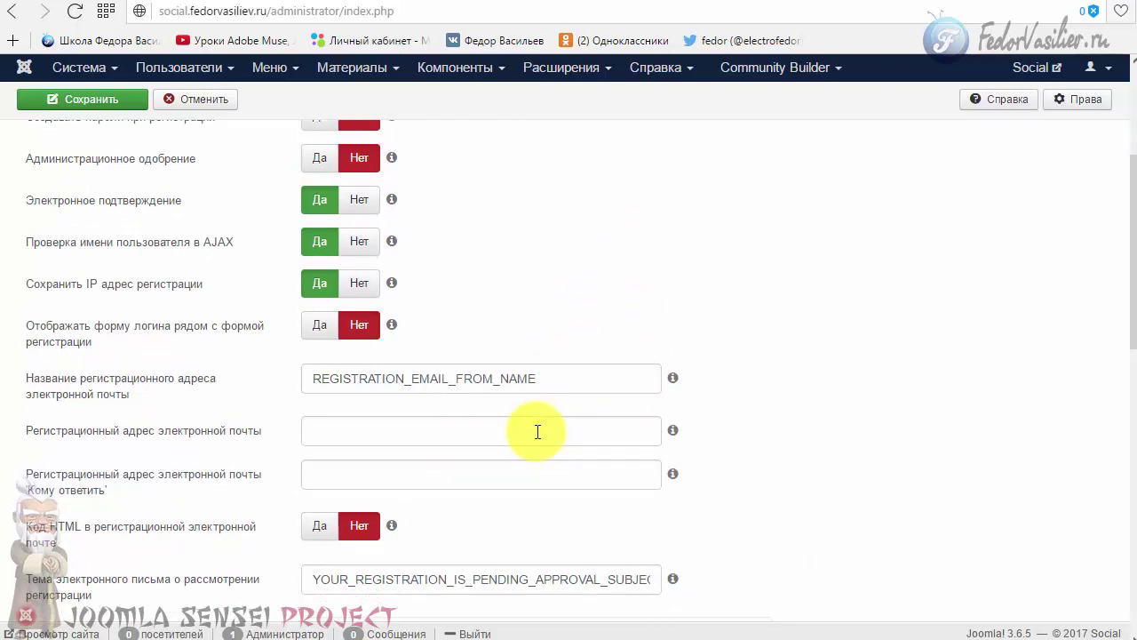
scroll(538, 432, up, 1)
mouse_move(310, 466)
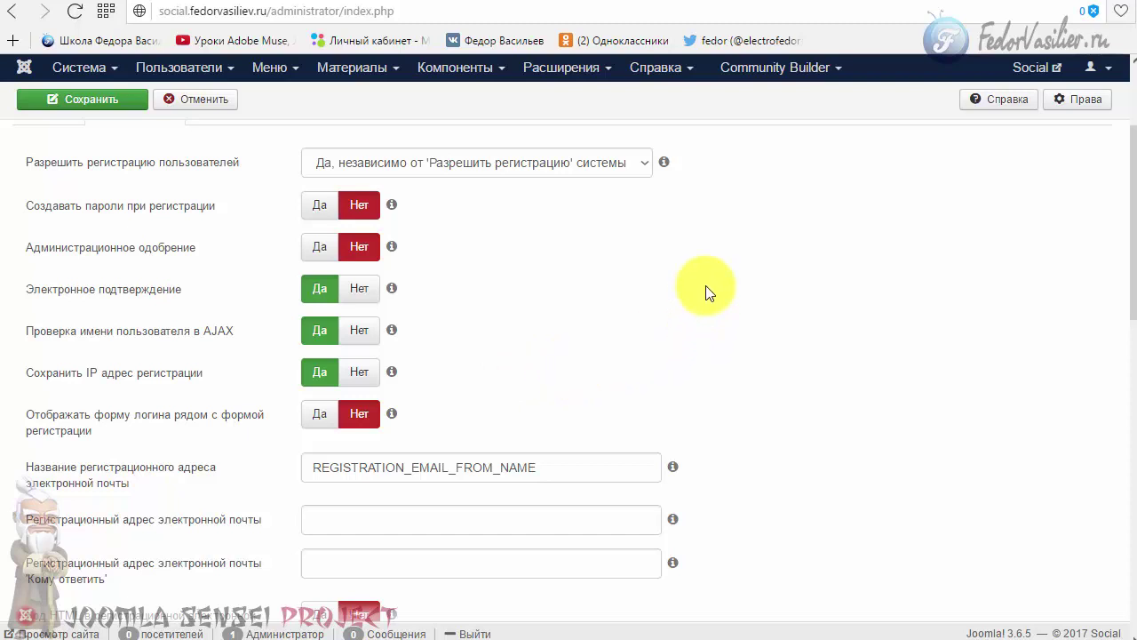
- Examine the subject and text fields of the pending-approval and welcome e-mails in the registration settings
scroll(706, 286, down, 3)
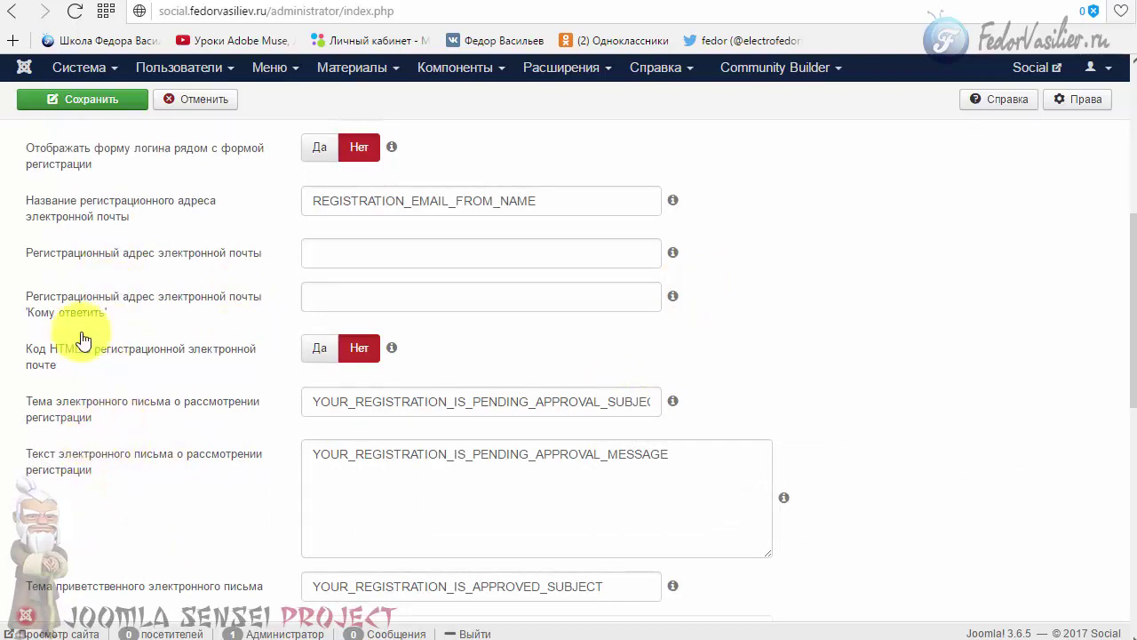
scroll(424, 411, down, 1)
drag(691, 371, 479, 366)
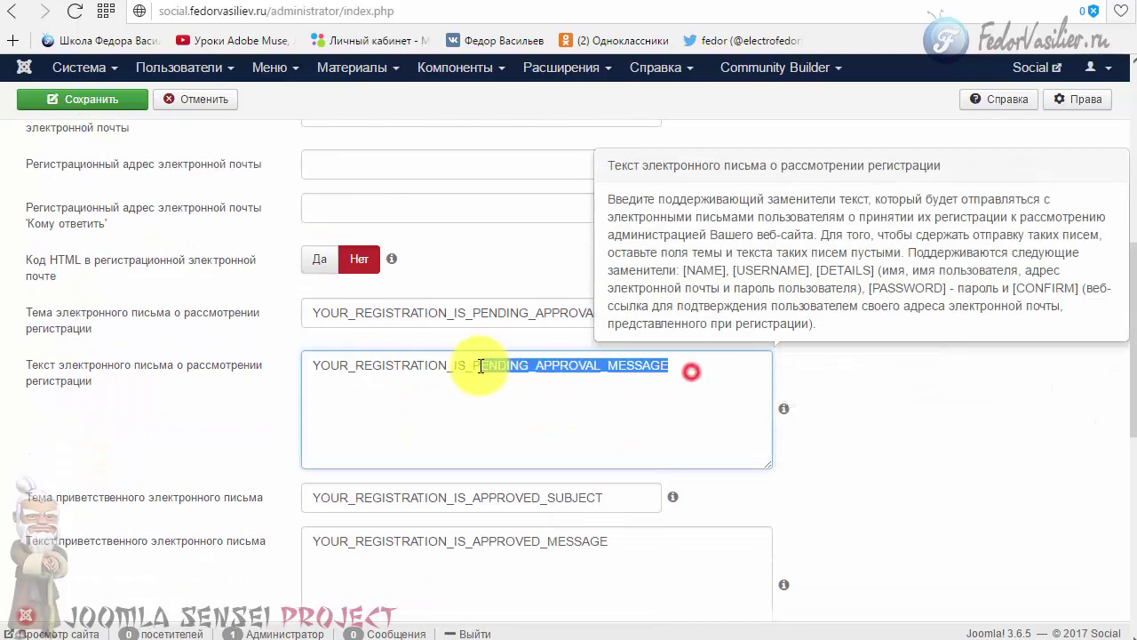
double_click(444, 309)
click(410, 368)
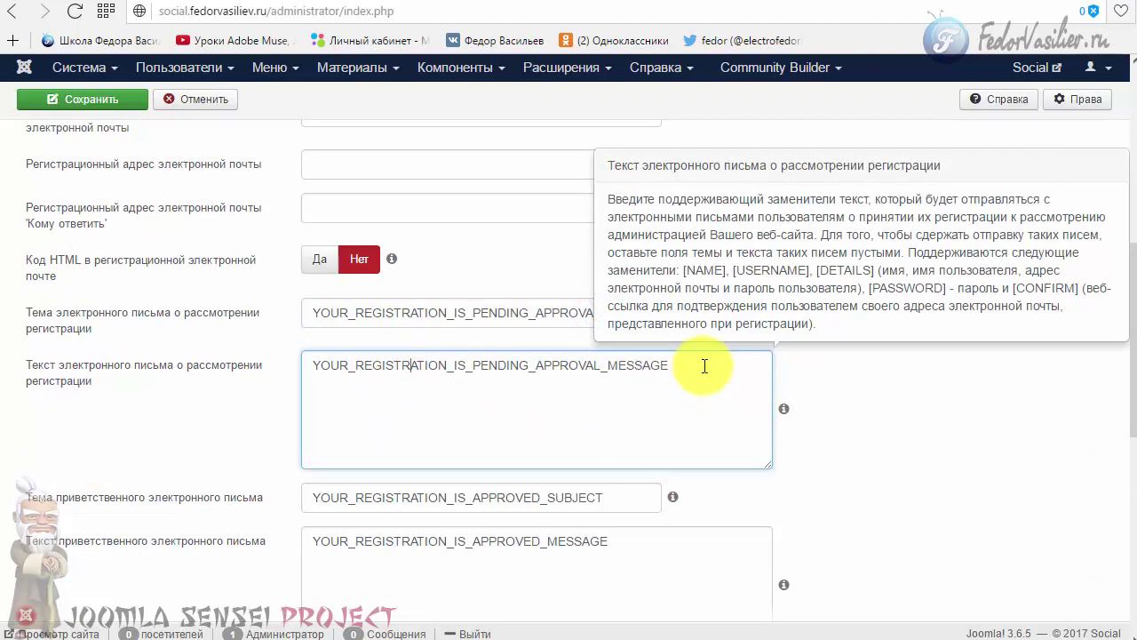
drag(702, 366, 287, 376)
click(356, 389)
scroll(388, 358, down, 2)
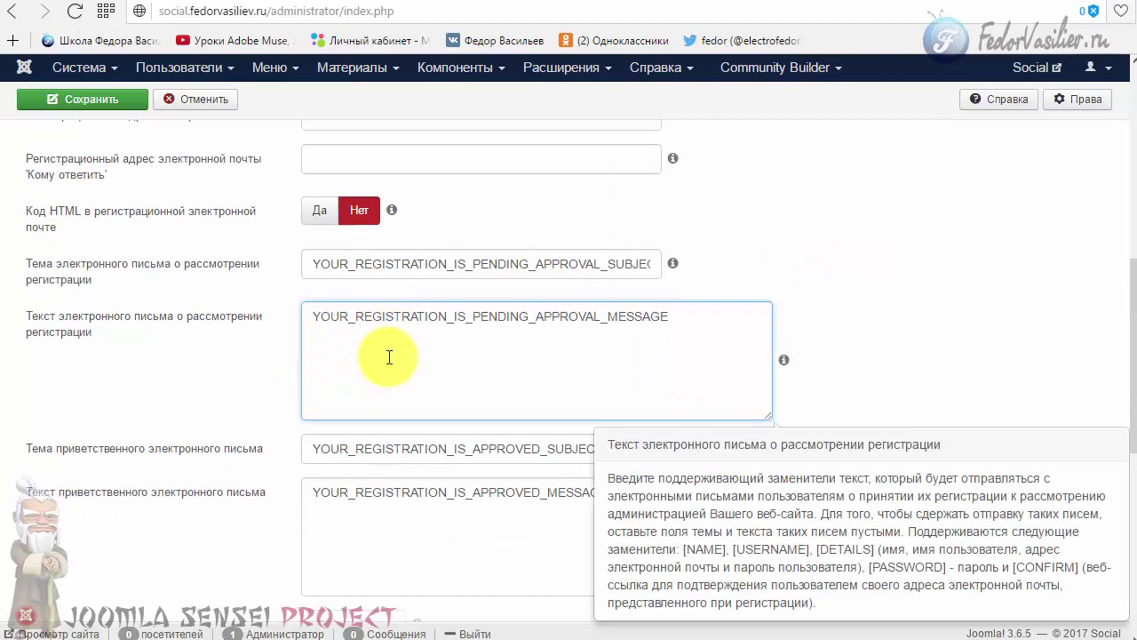
scroll(372, 306, down, 1)
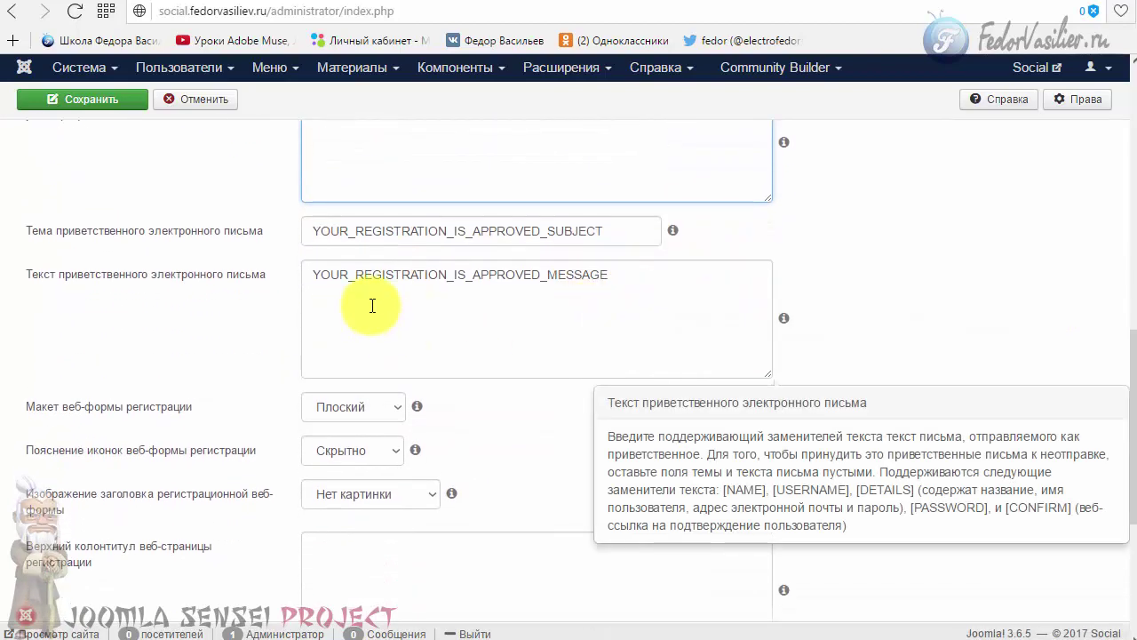
- Set "Макет веб-формы регистрации" to "Пошагово", save the configuration, and check the reloaded registration page
scroll(372, 305, down, 1)
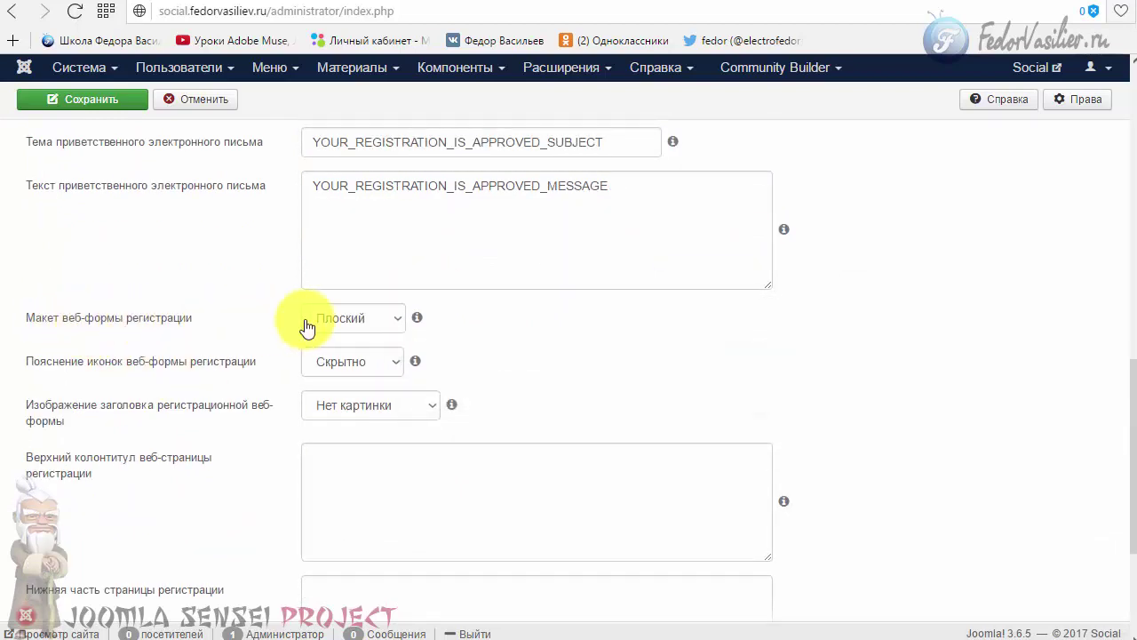
click(346, 325)
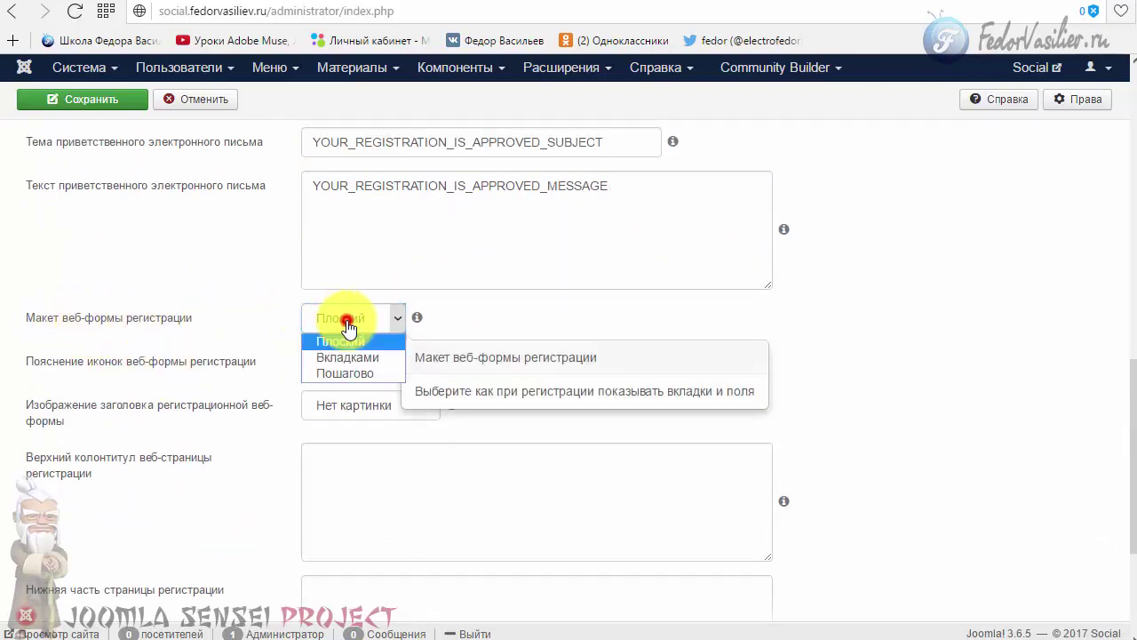
click(361, 373)
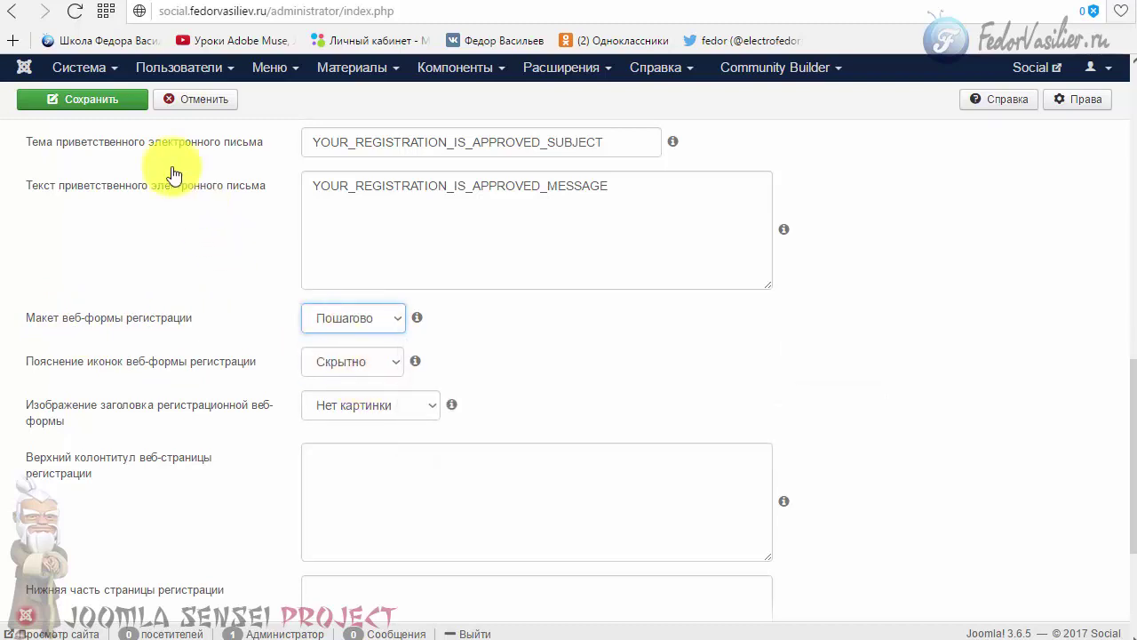
click(125, 101)
click(888, 2)
click(75, 11)
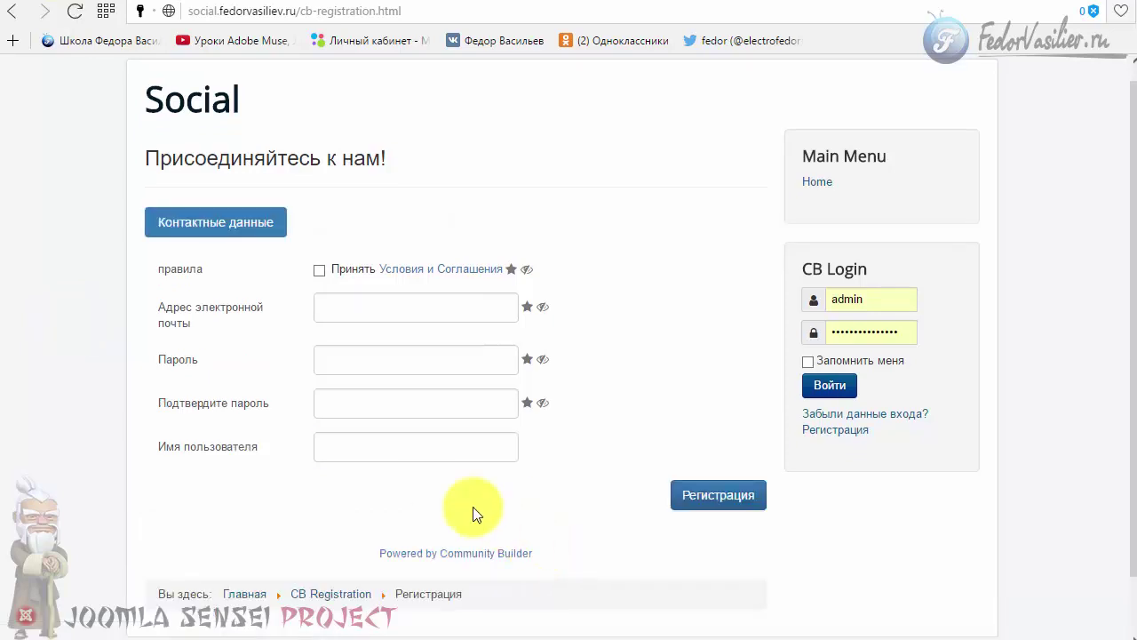
click(193, 220)
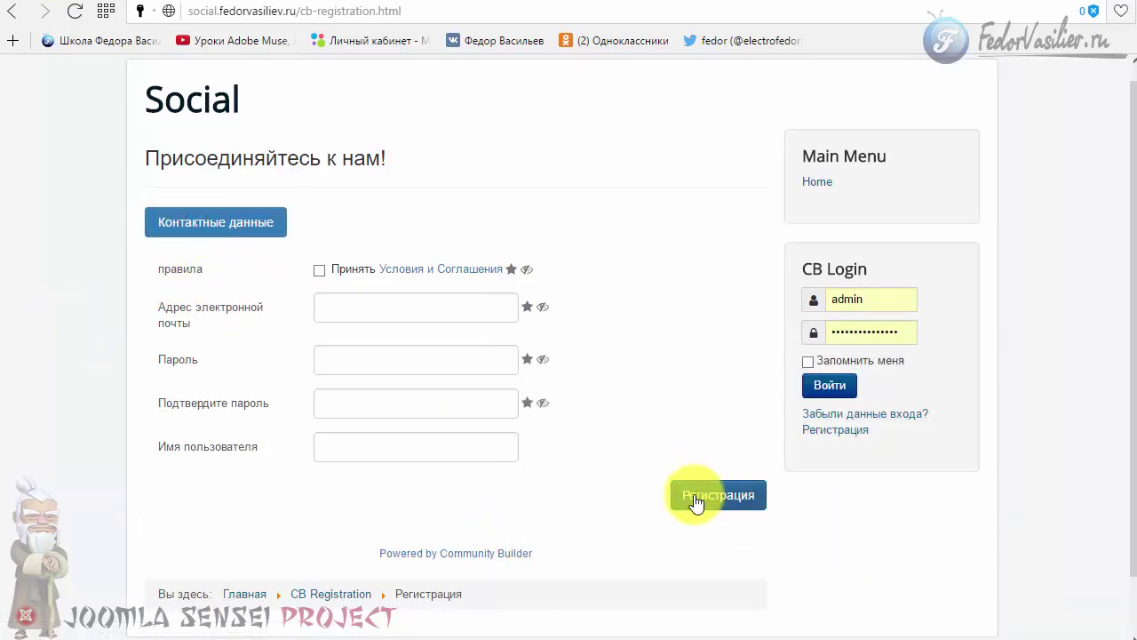
click(696, 500)
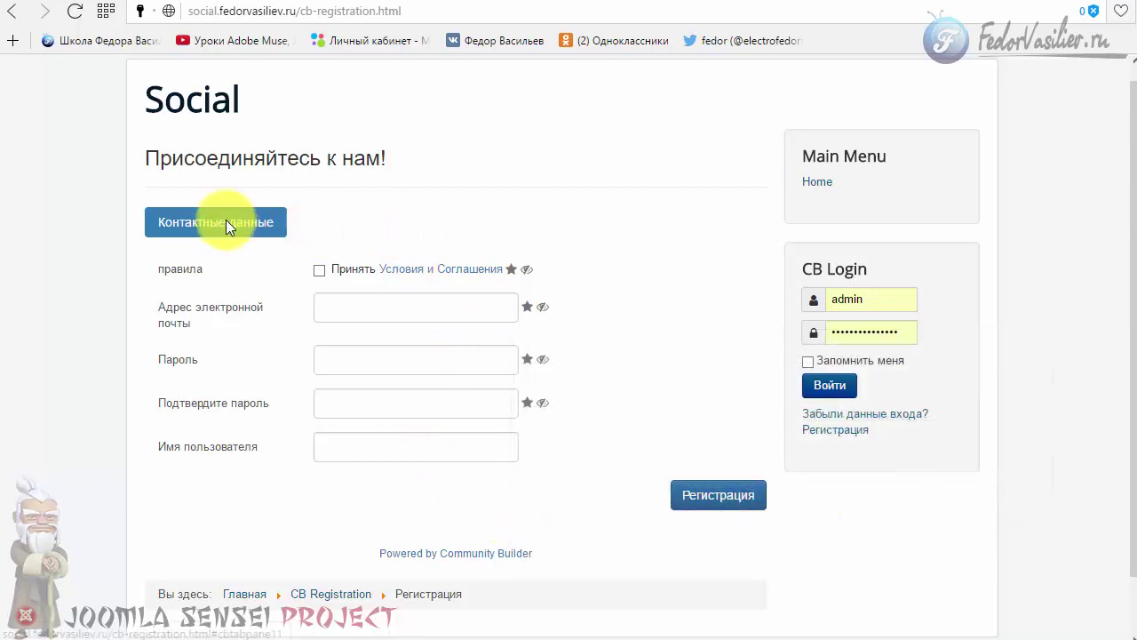
- Set "Макет веб-формы регистрации" to "Вкладками", save the configuration, and reload the registration page
click(915, 2)
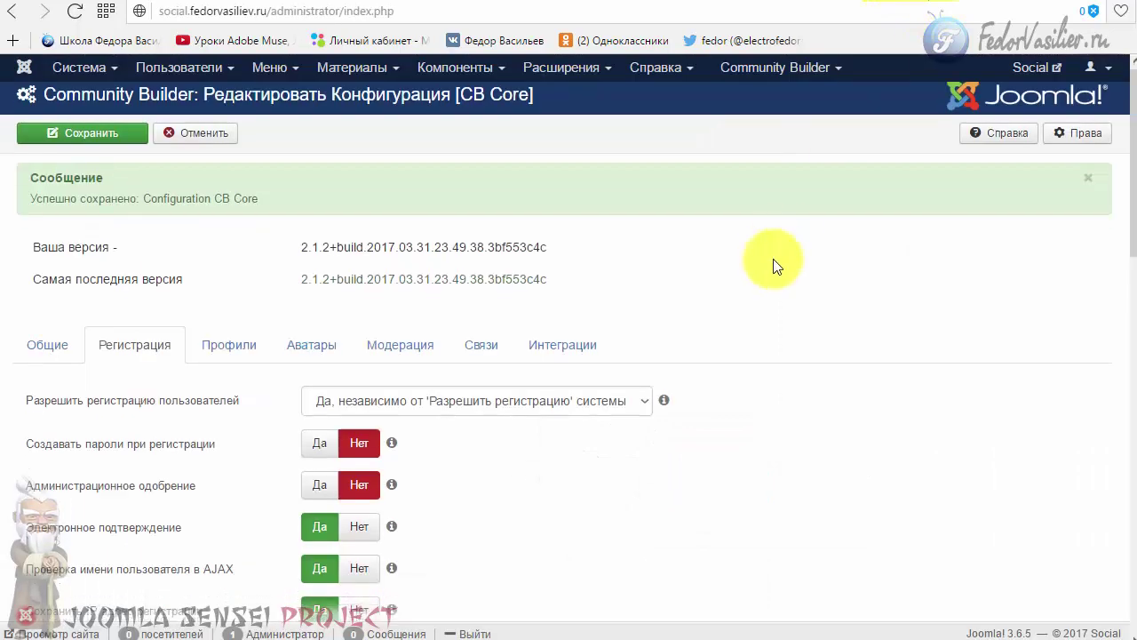
scroll(761, 256, down, 12)
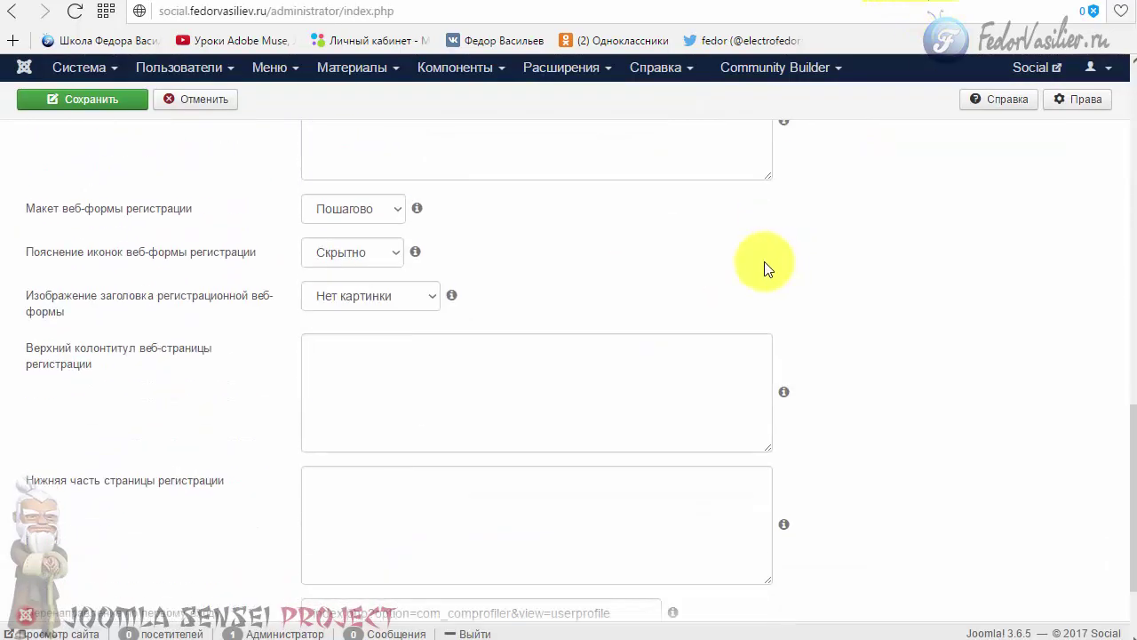
click(402, 216)
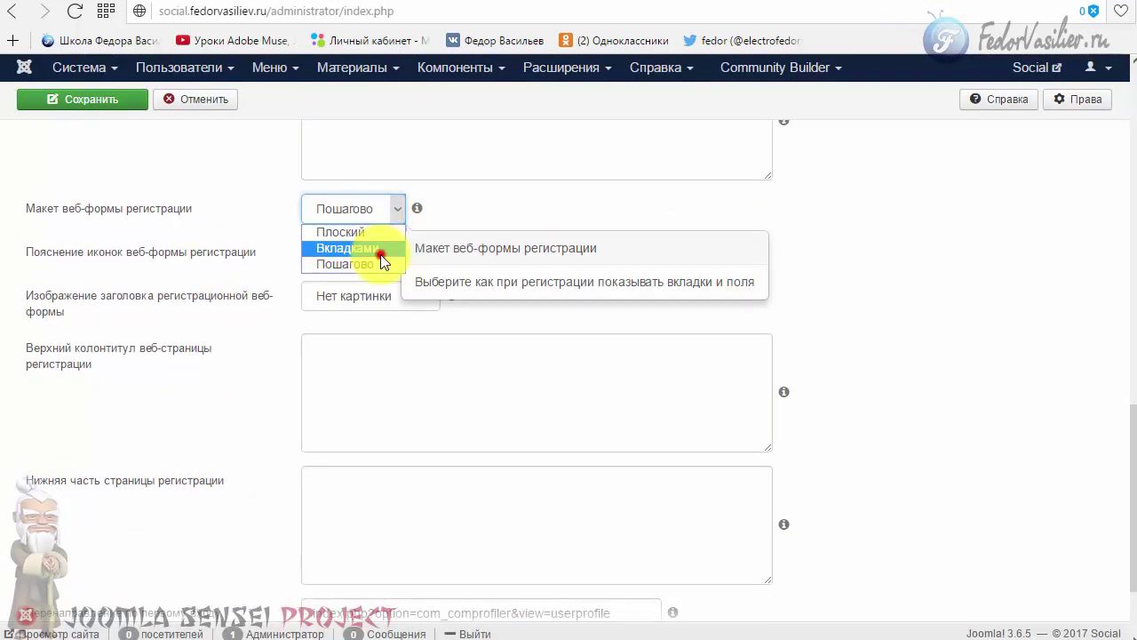
click(380, 252)
click(118, 102)
click(958, 1)
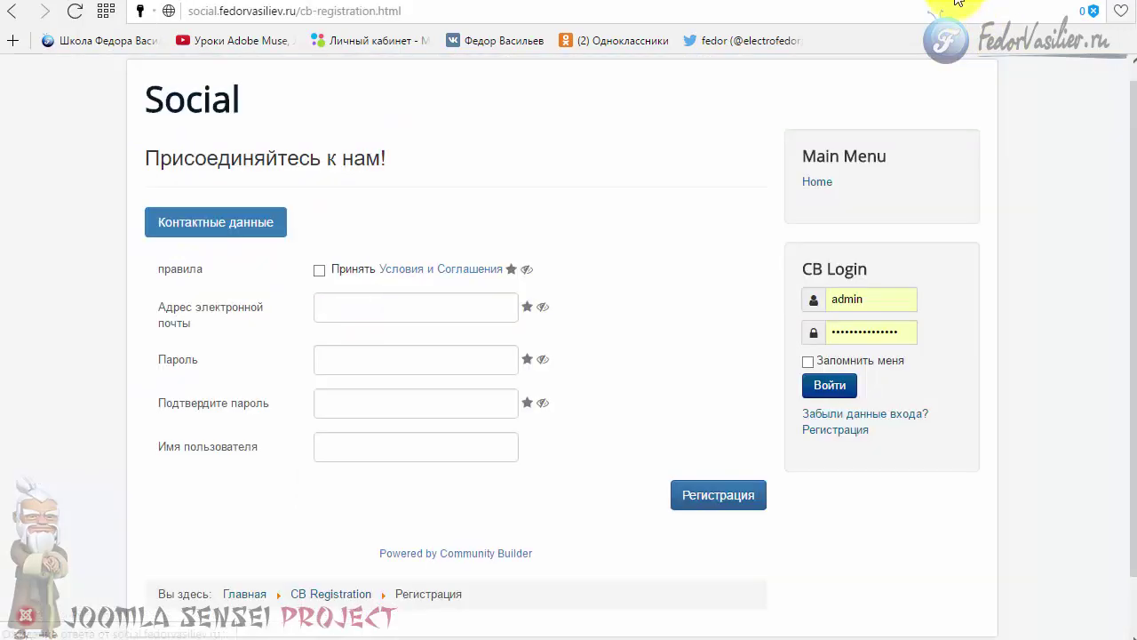
click(76, 12)
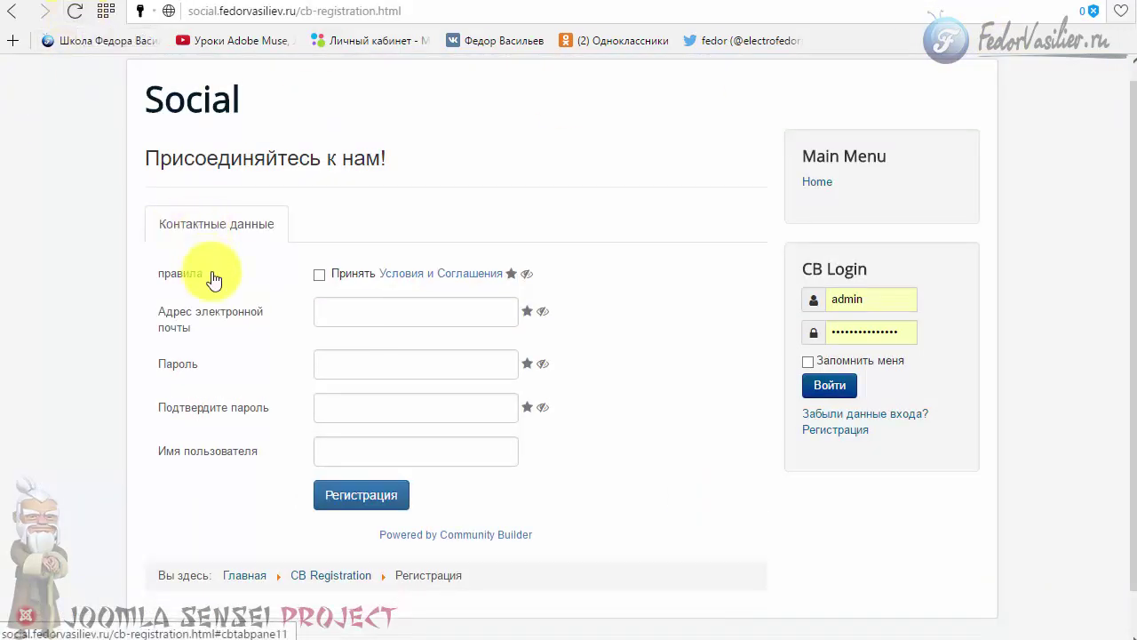
- Examine the "Контактные данные" tab and its fields on the registration page
scroll(228, 359, down, 1)
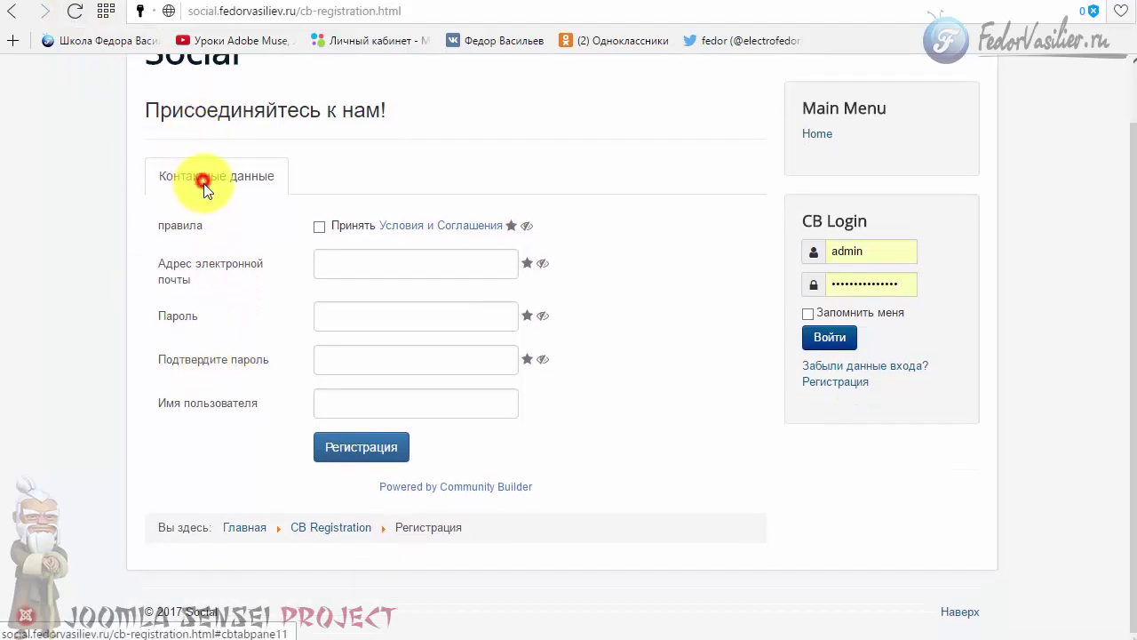
click(203, 183)
scroll(204, 187, up, 1)
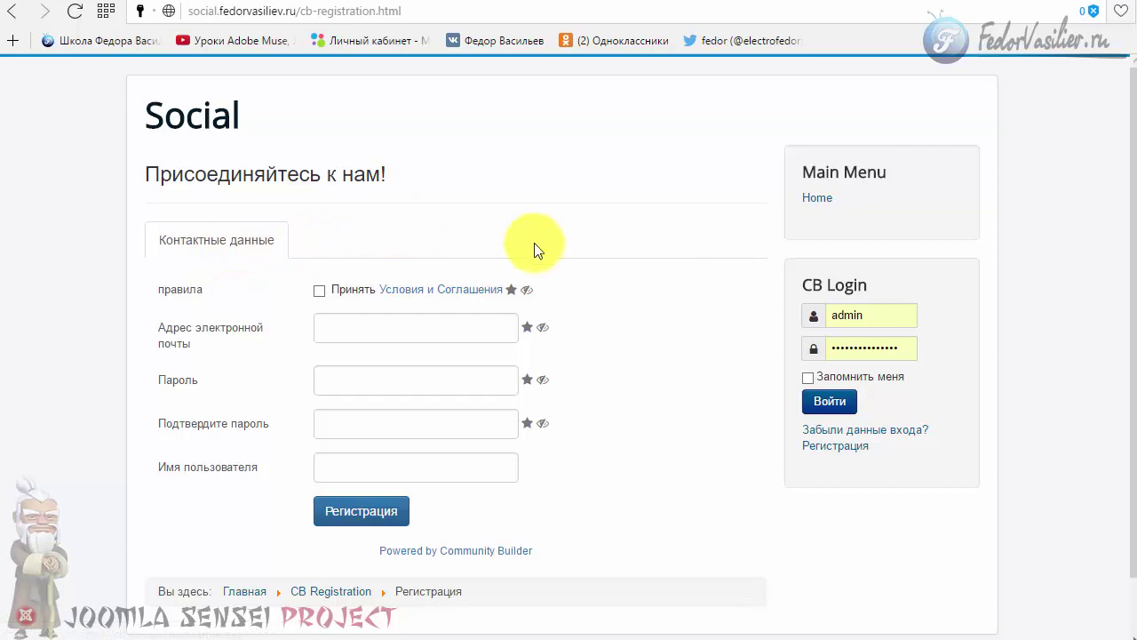
click(225, 241)
scroll(463, 419, down, 1)
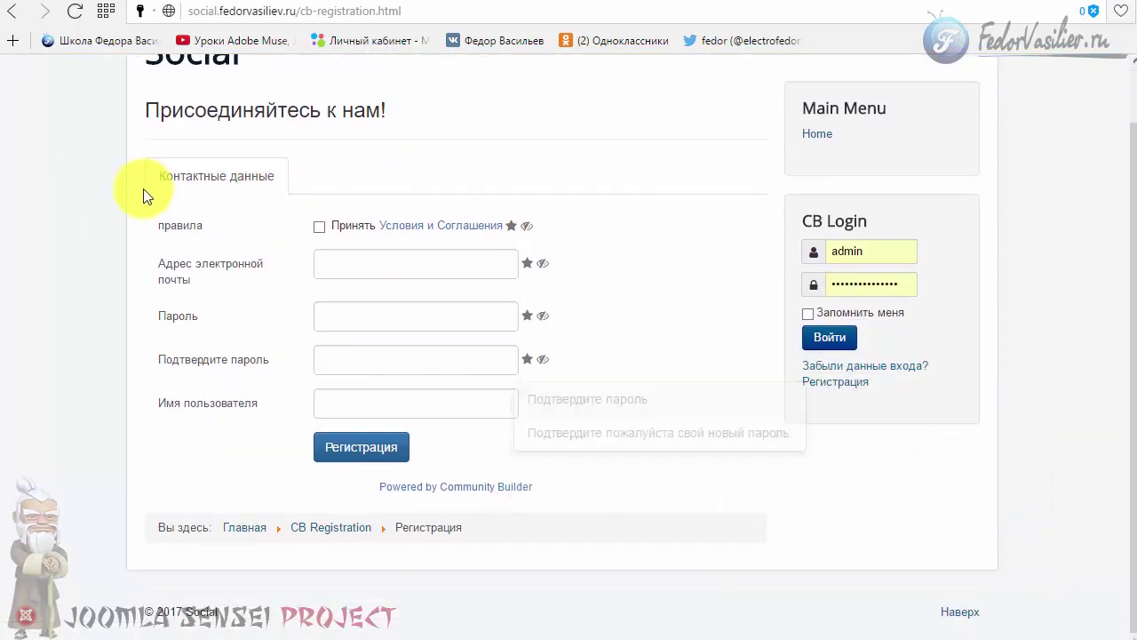
click(359, 173)
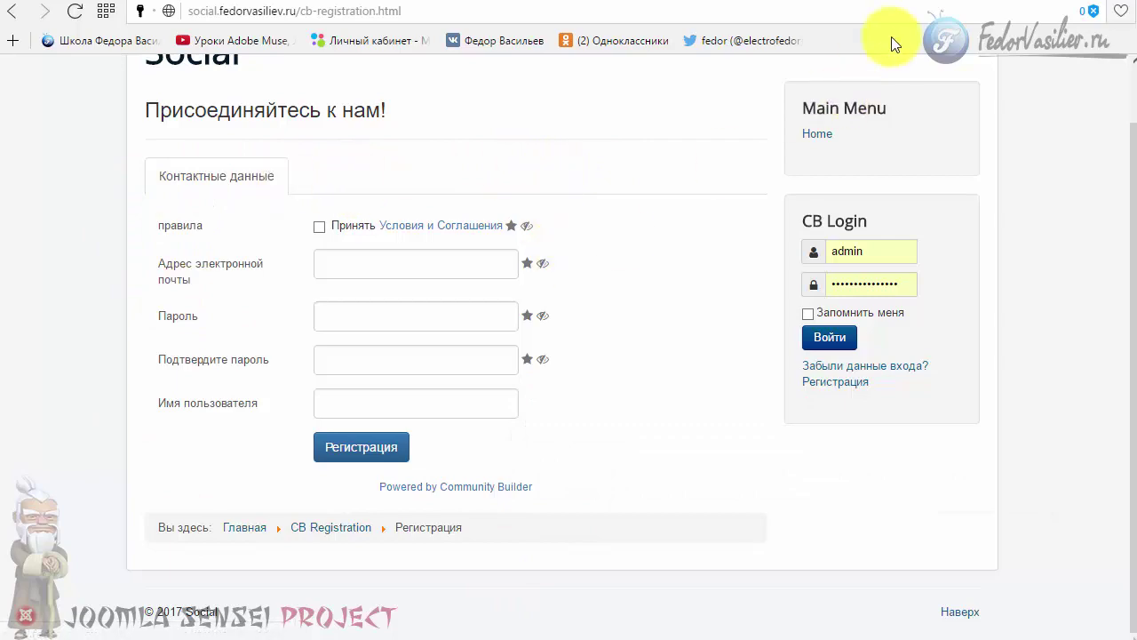
- Return to the registration settings and examine the "Перенаправление по первому входу" address
key(ctrl+Tab)
scroll(761, 266, down, 15)
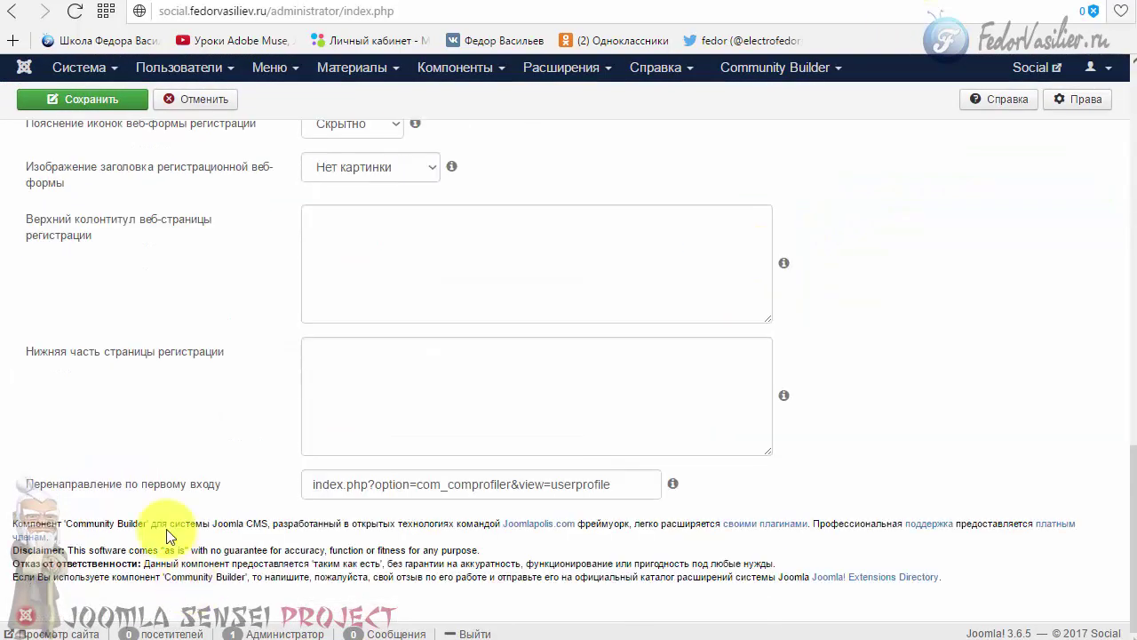
click(436, 488)
click(615, 484)
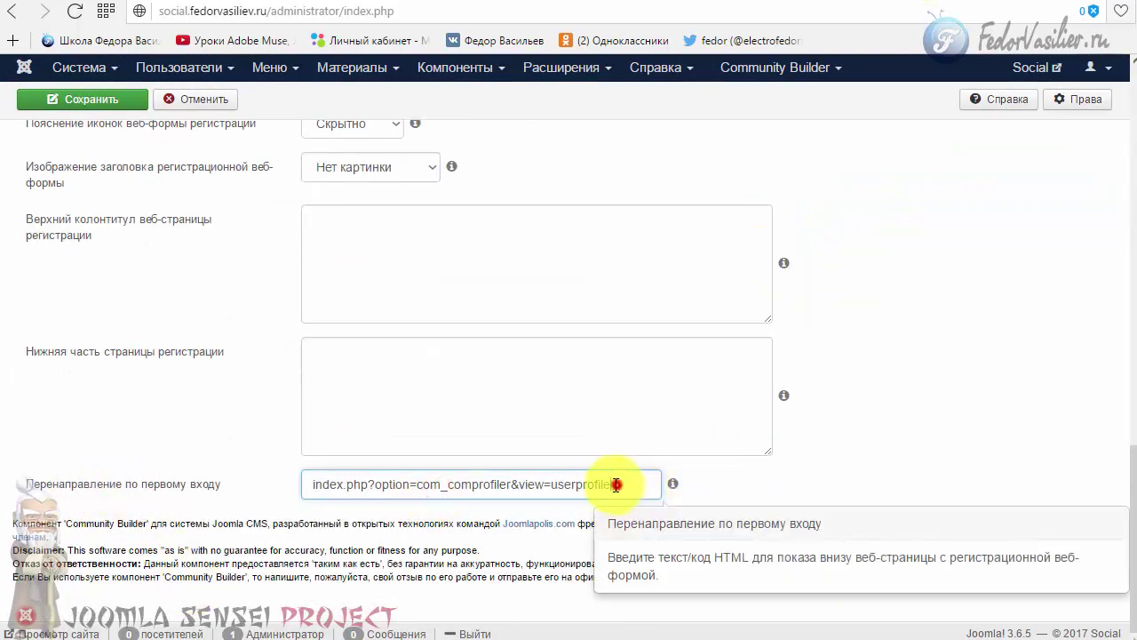
drag(616, 485, 183, 465)
click(154, 388)
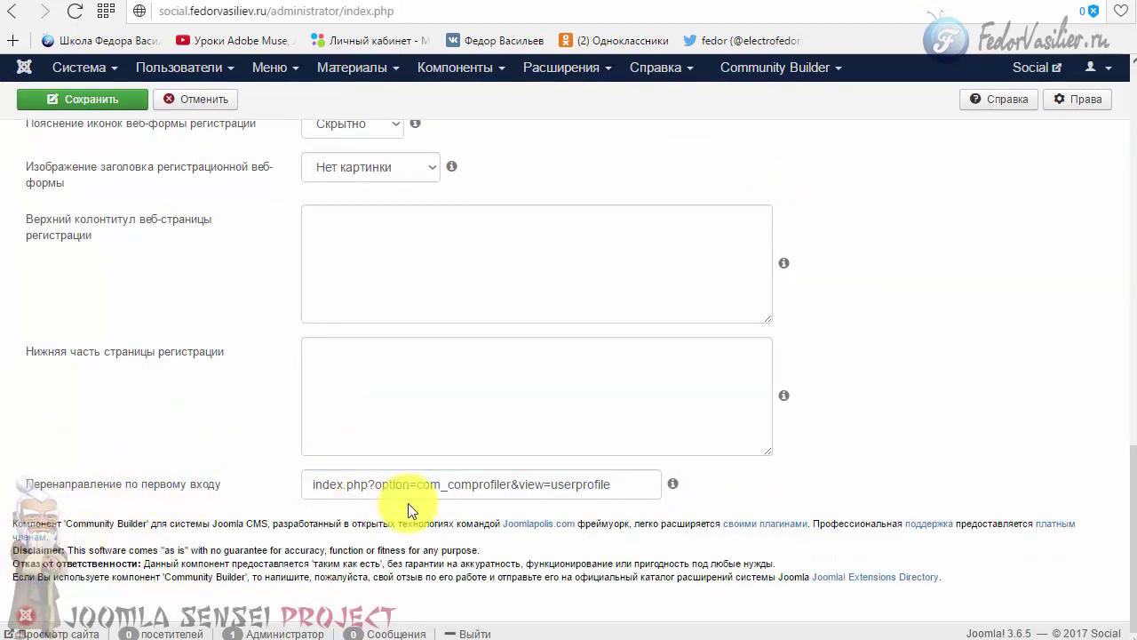
drag(616, 480, 578, 485)
click(615, 484)
key(ctrl+a)
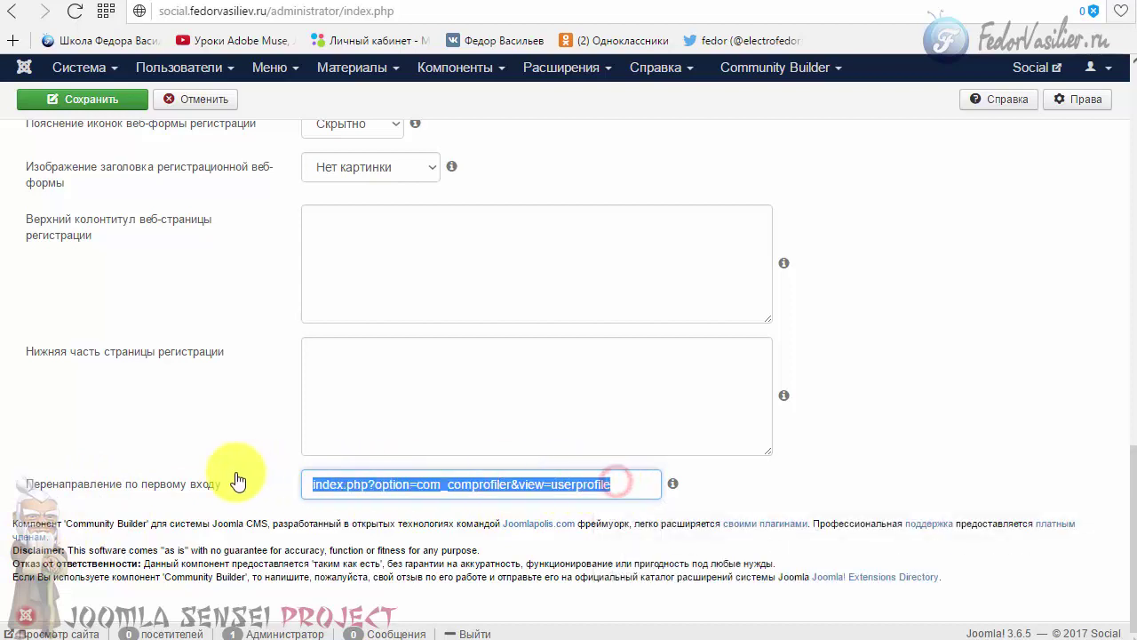
click(423, 485)
drag(612, 485, 254, 482)
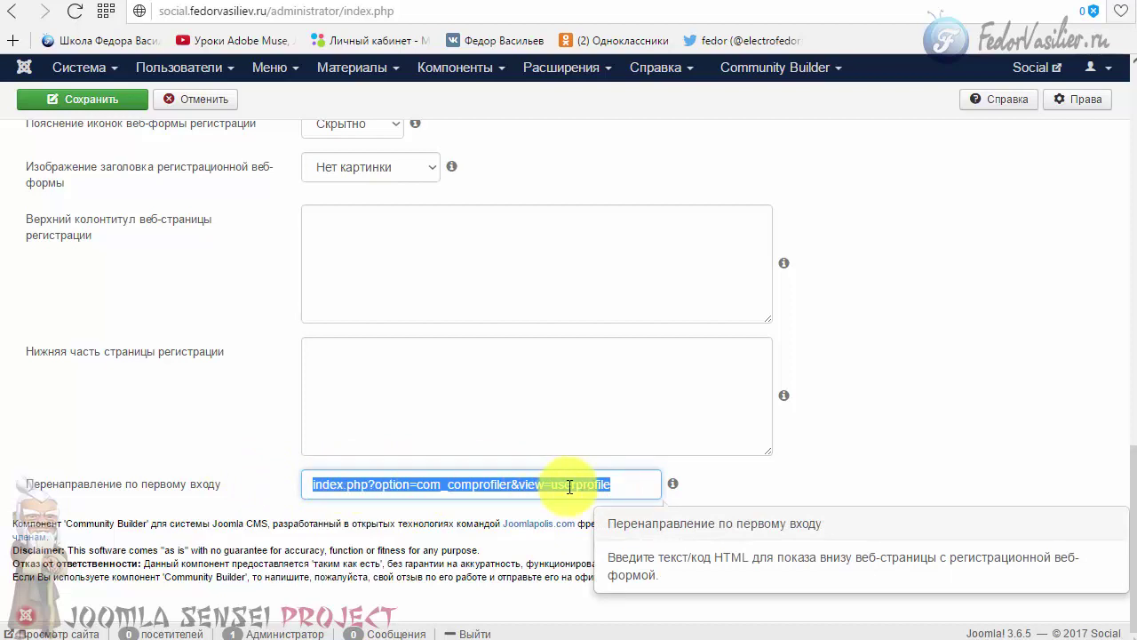
drag(632, 488, 208, 499)
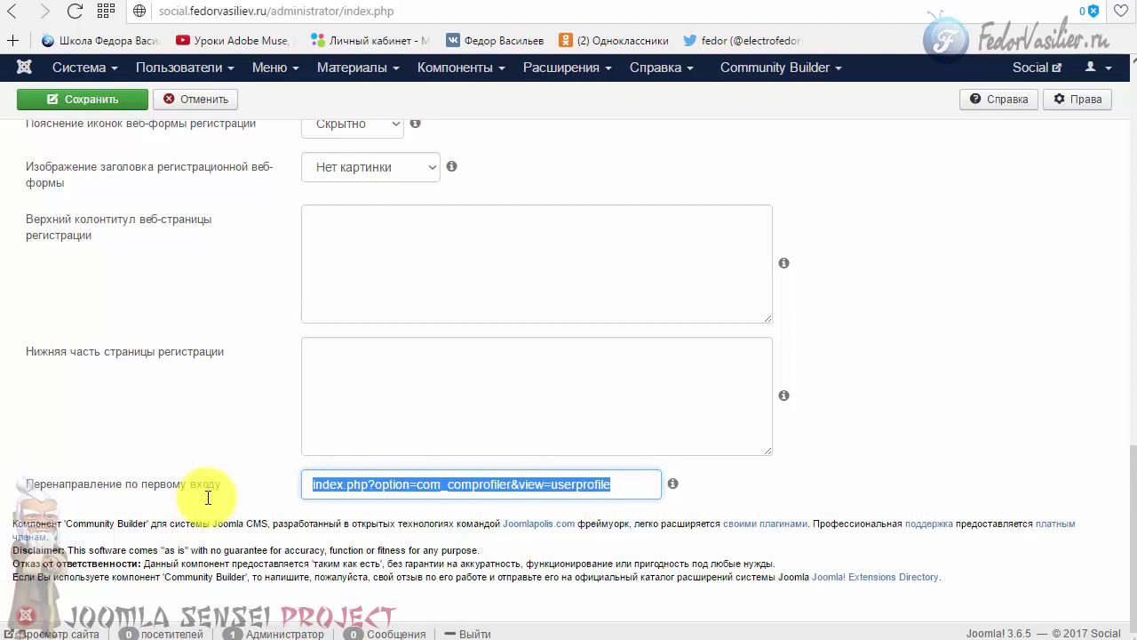
scroll(559, 453, up, 12)
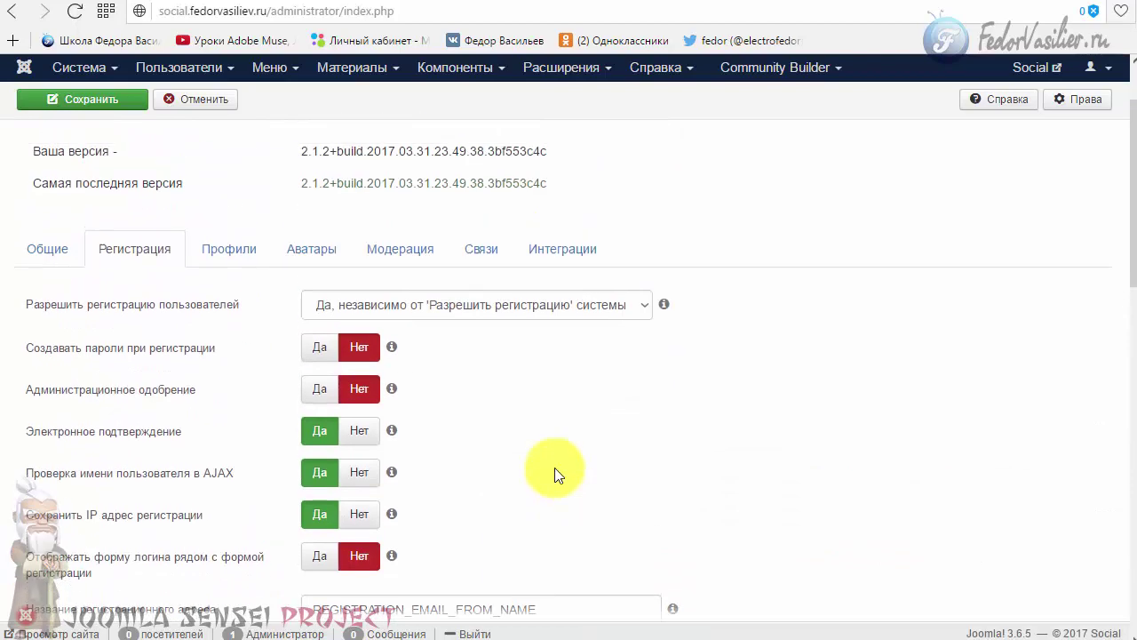
scroll(554, 467, up, 1)
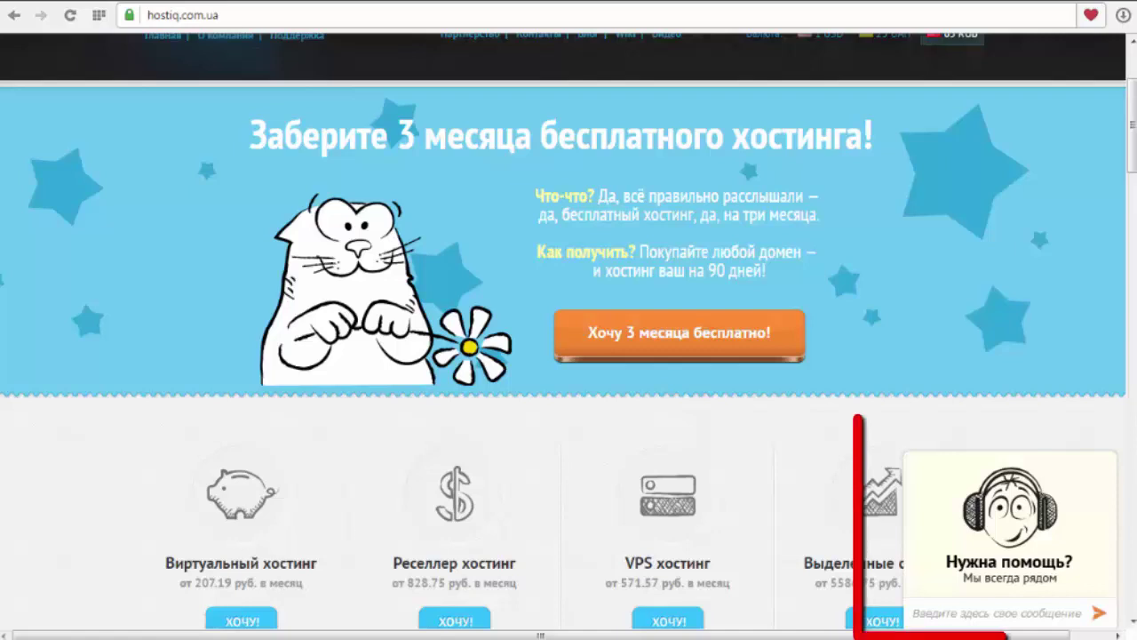
- Open the support chat on the hostiq.com.ua site, look at its message form, and minimise it
click(1002, 564)
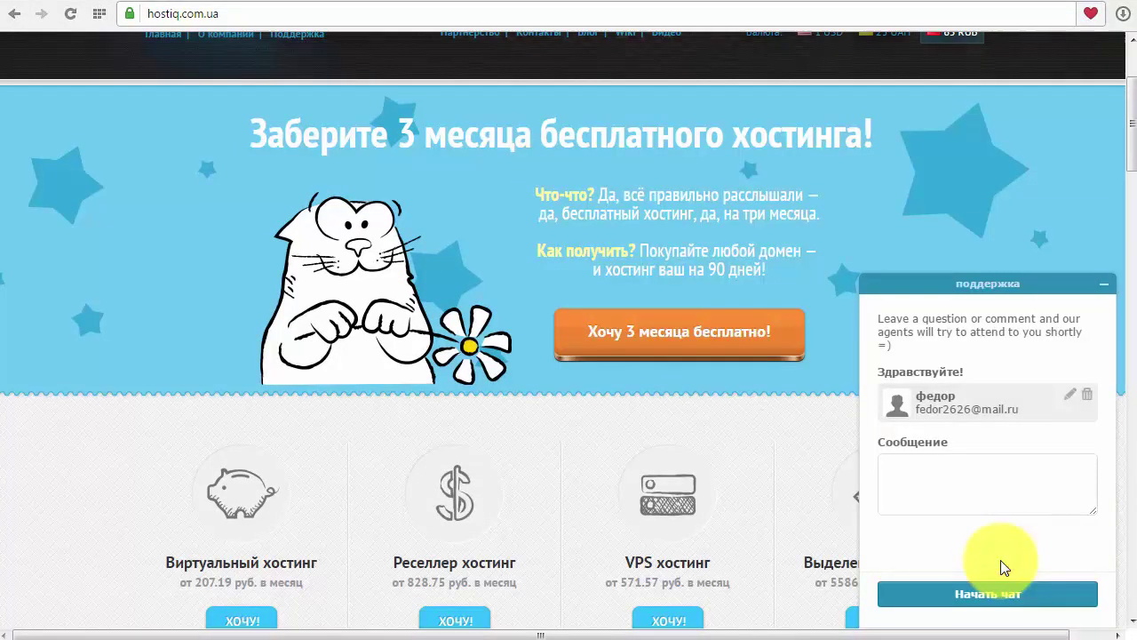
click(1103, 283)
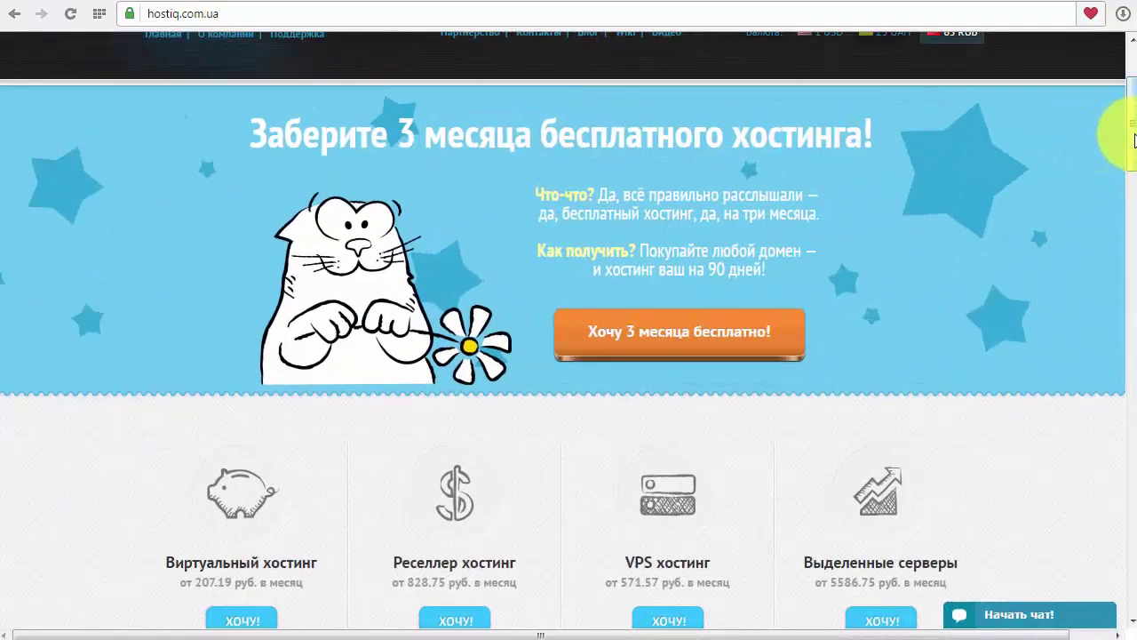
mouse_move(1131, 133)
mouse_down()
mouse_move(1134, 183)
mouse_move(1133, 140)
mouse_up()
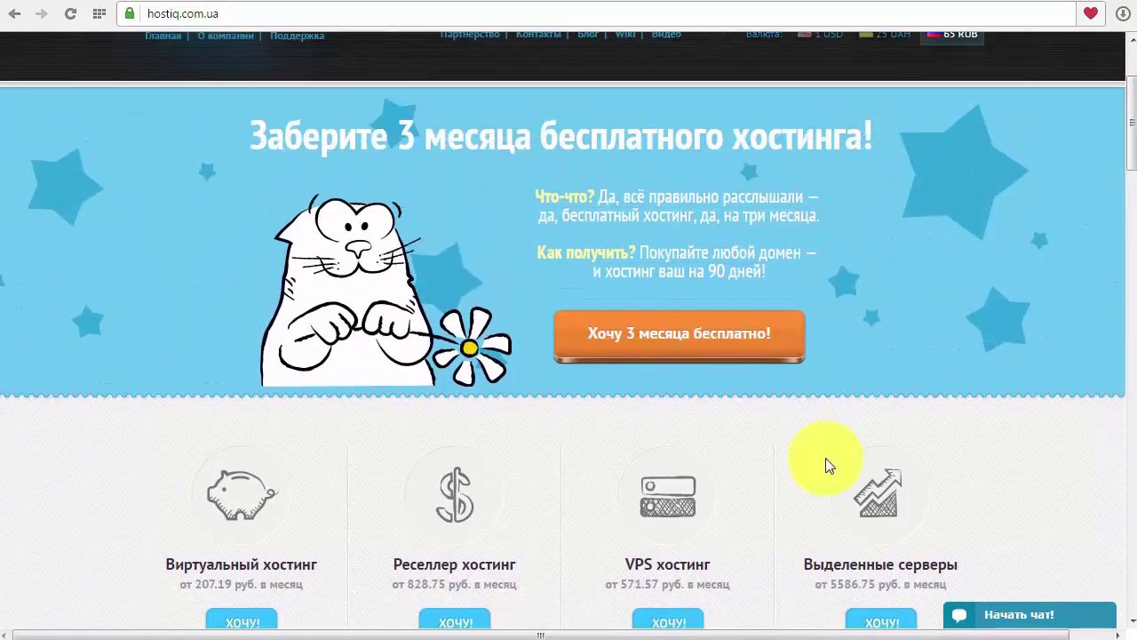